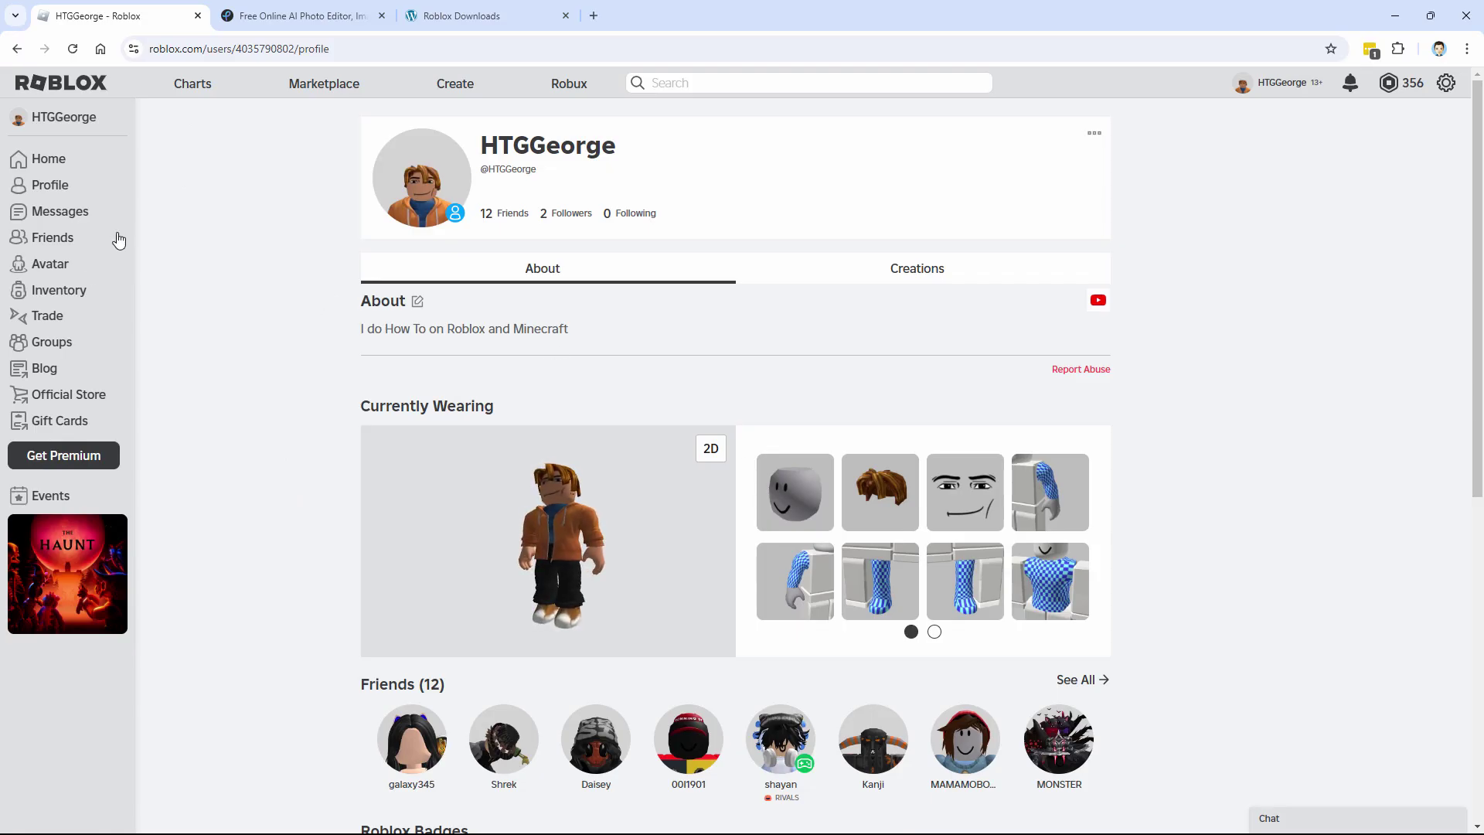
# Remove the orange Zip Hoodie in the Avatar Editor and rotate the preview to check the outfit.
pyautogui.click(59, 266)
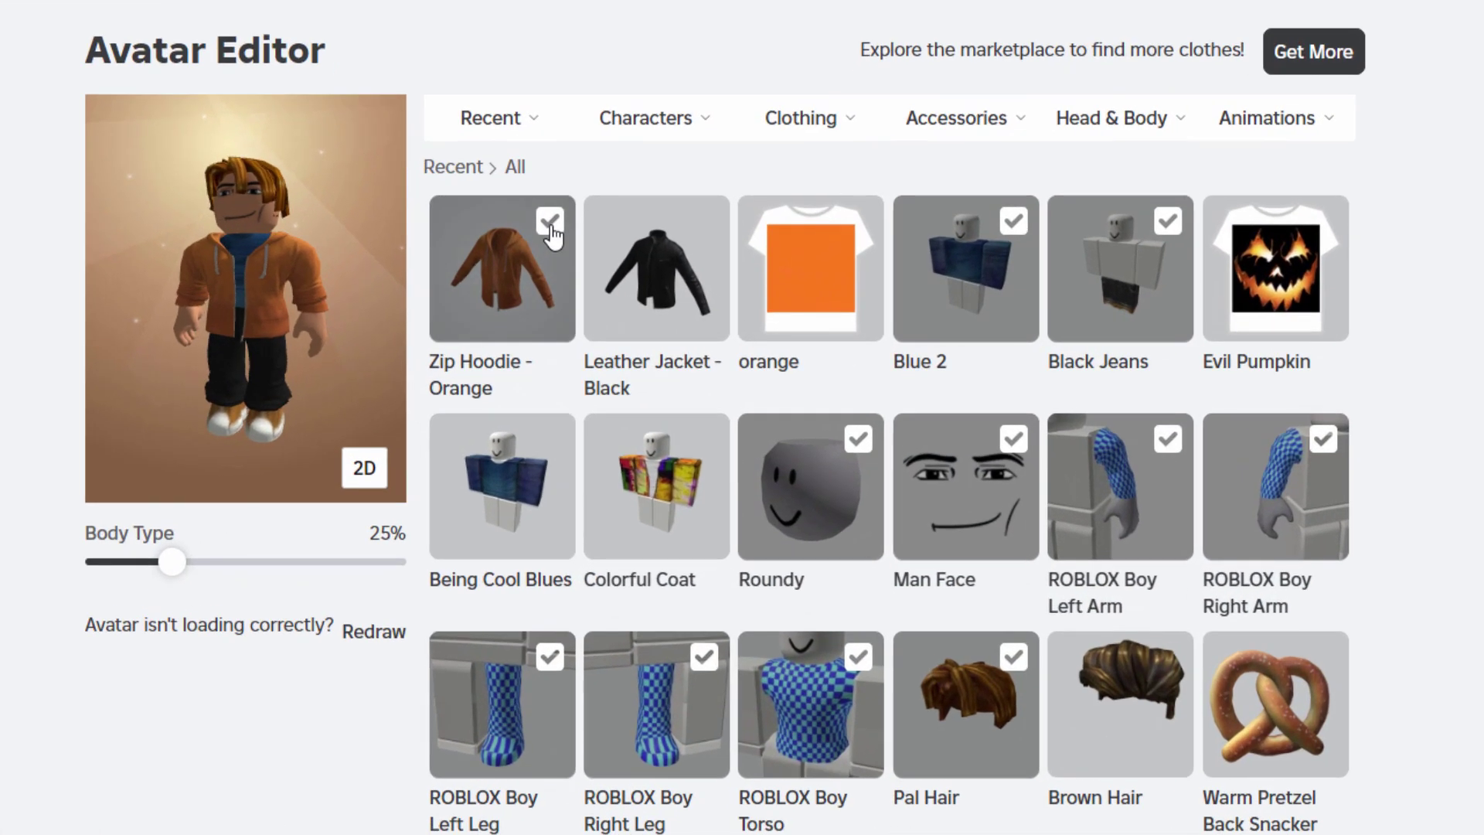
pyautogui.click(551, 227)
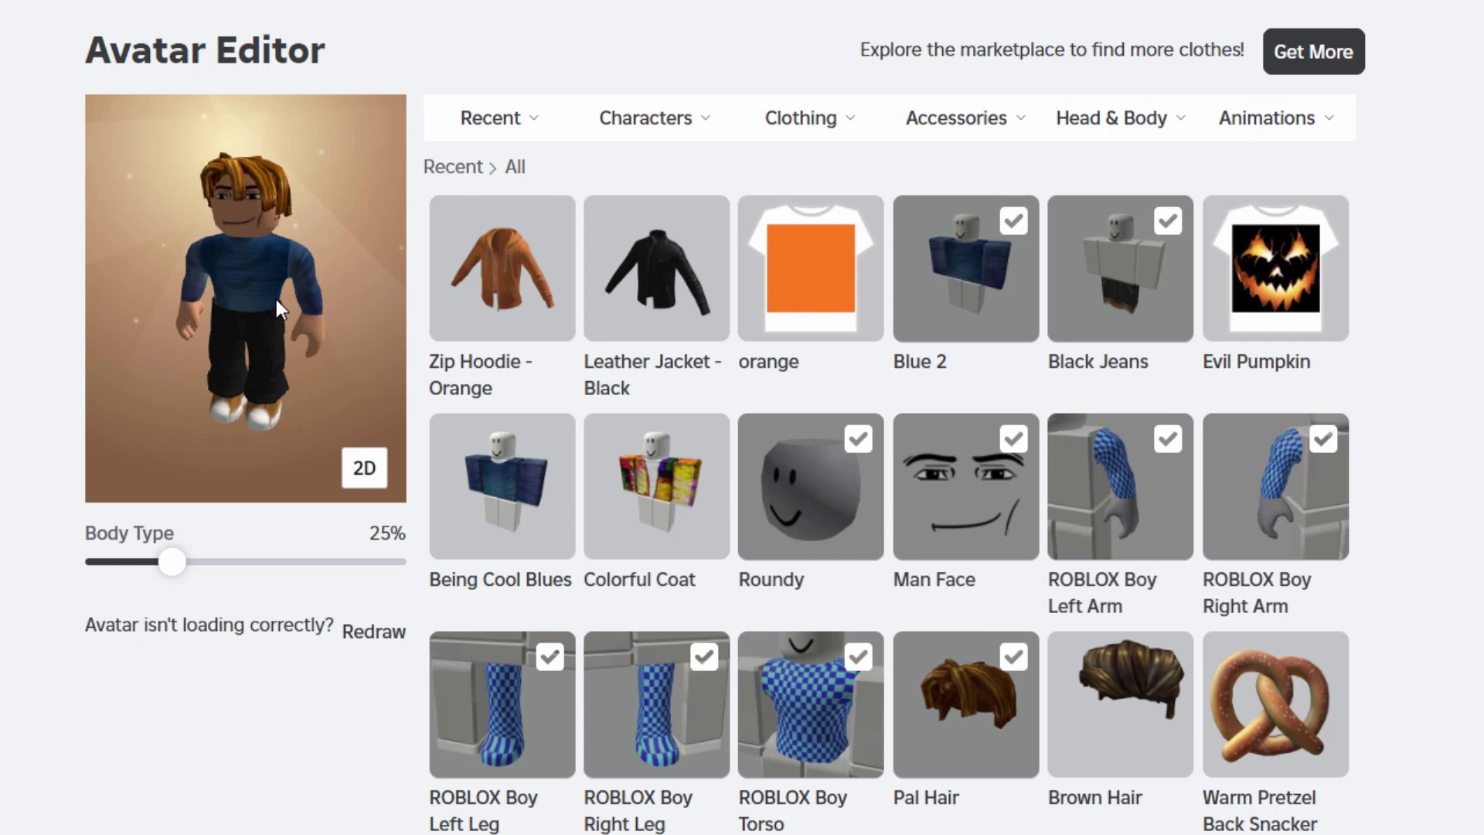
pyautogui.moveTo(283, 291)
pyautogui.mouseDown()
pyautogui.moveTo(345, 290)
pyautogui.moveTo(258, 287)
pyautogui.mouseUp()
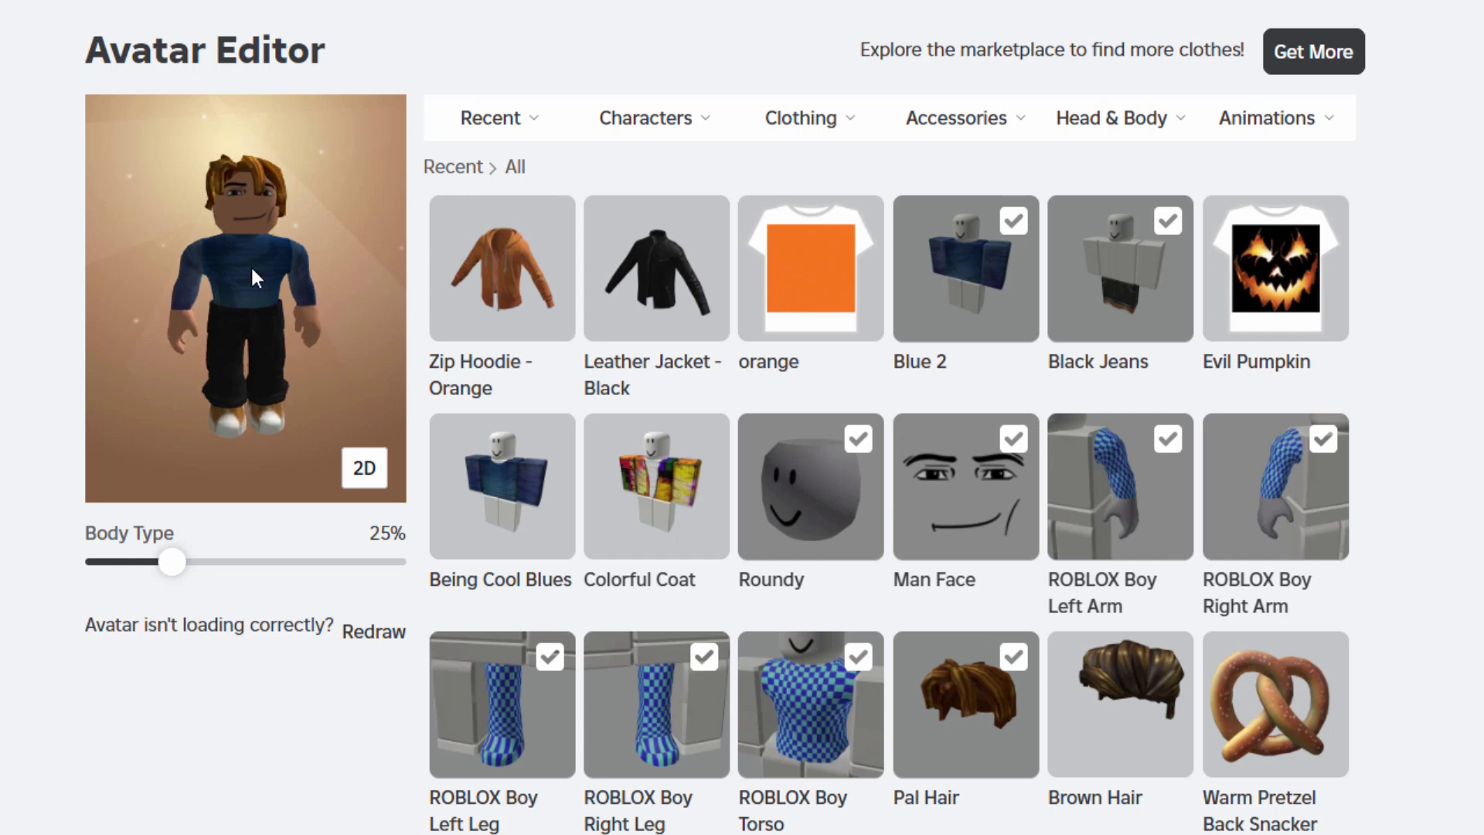
pyautogui.moveTo(252, 268); pyautogui.dragTo(306, 294)
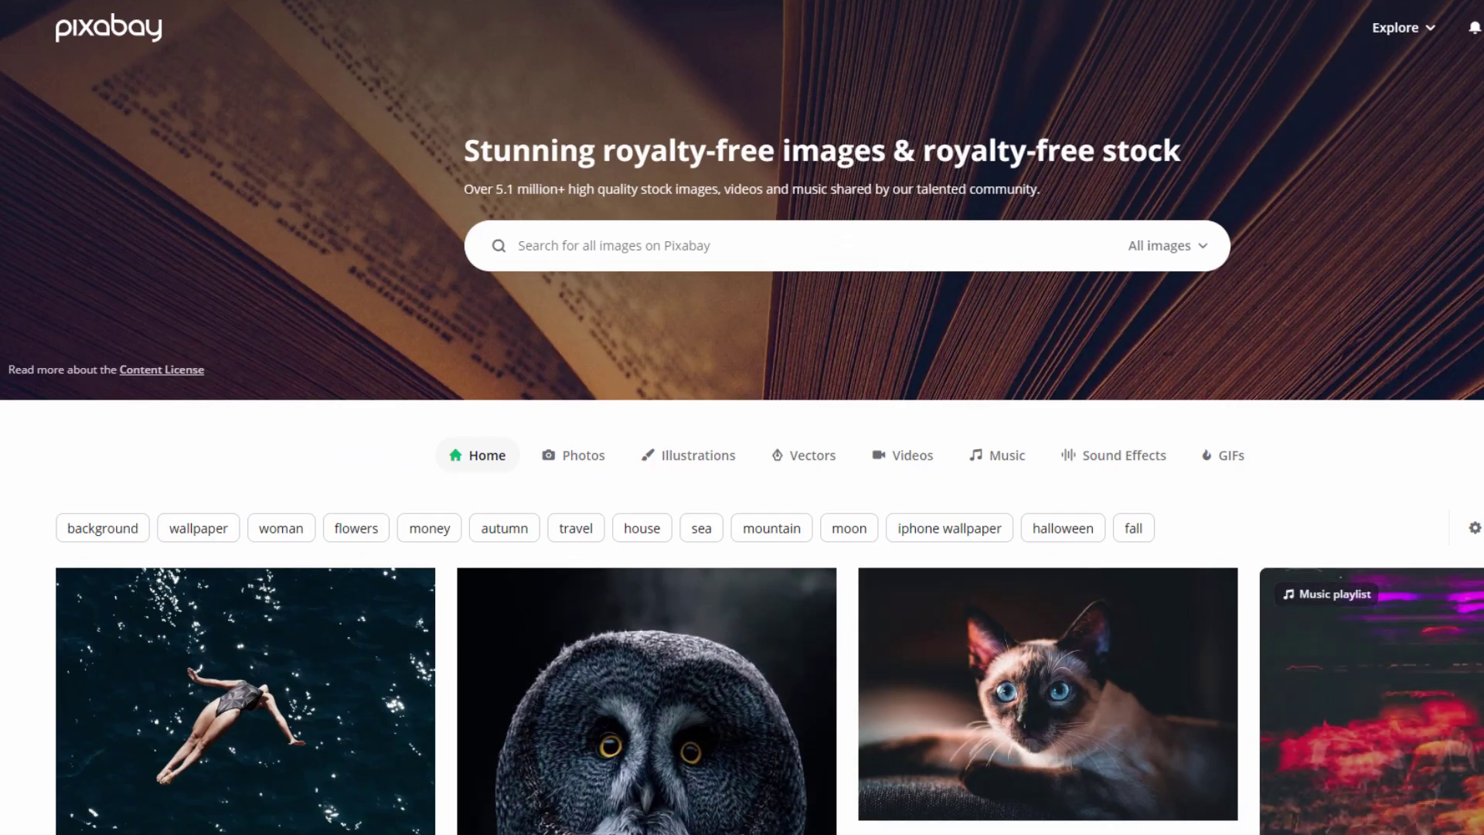
# Search Pixabay illustrations for 'fabric' textures.
pyautogui.click(1156, 246)
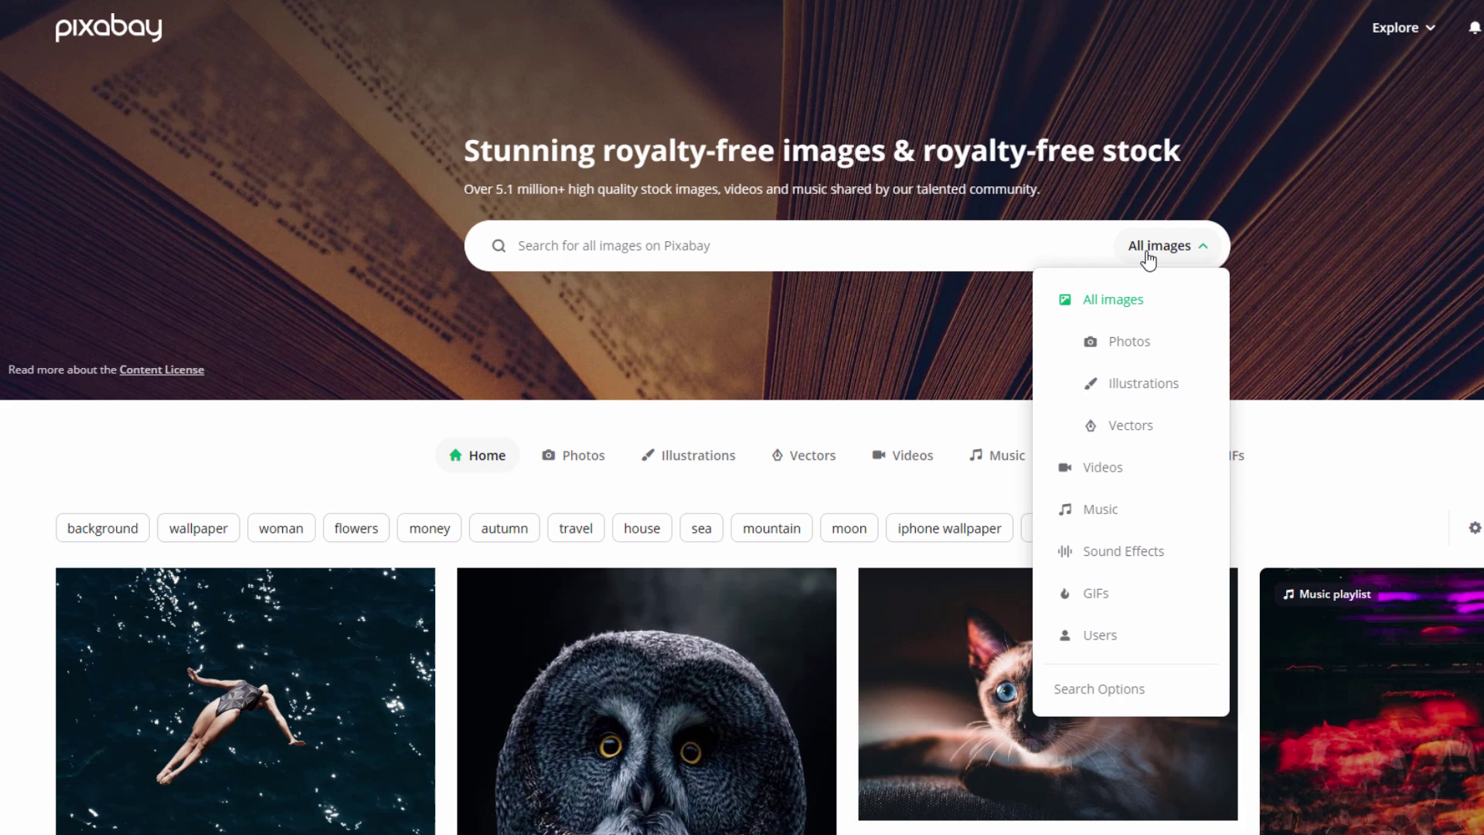
pyautogui.click(1143, 382)
pyautogui.click(631, 249)
pyautogui.write('fabric')
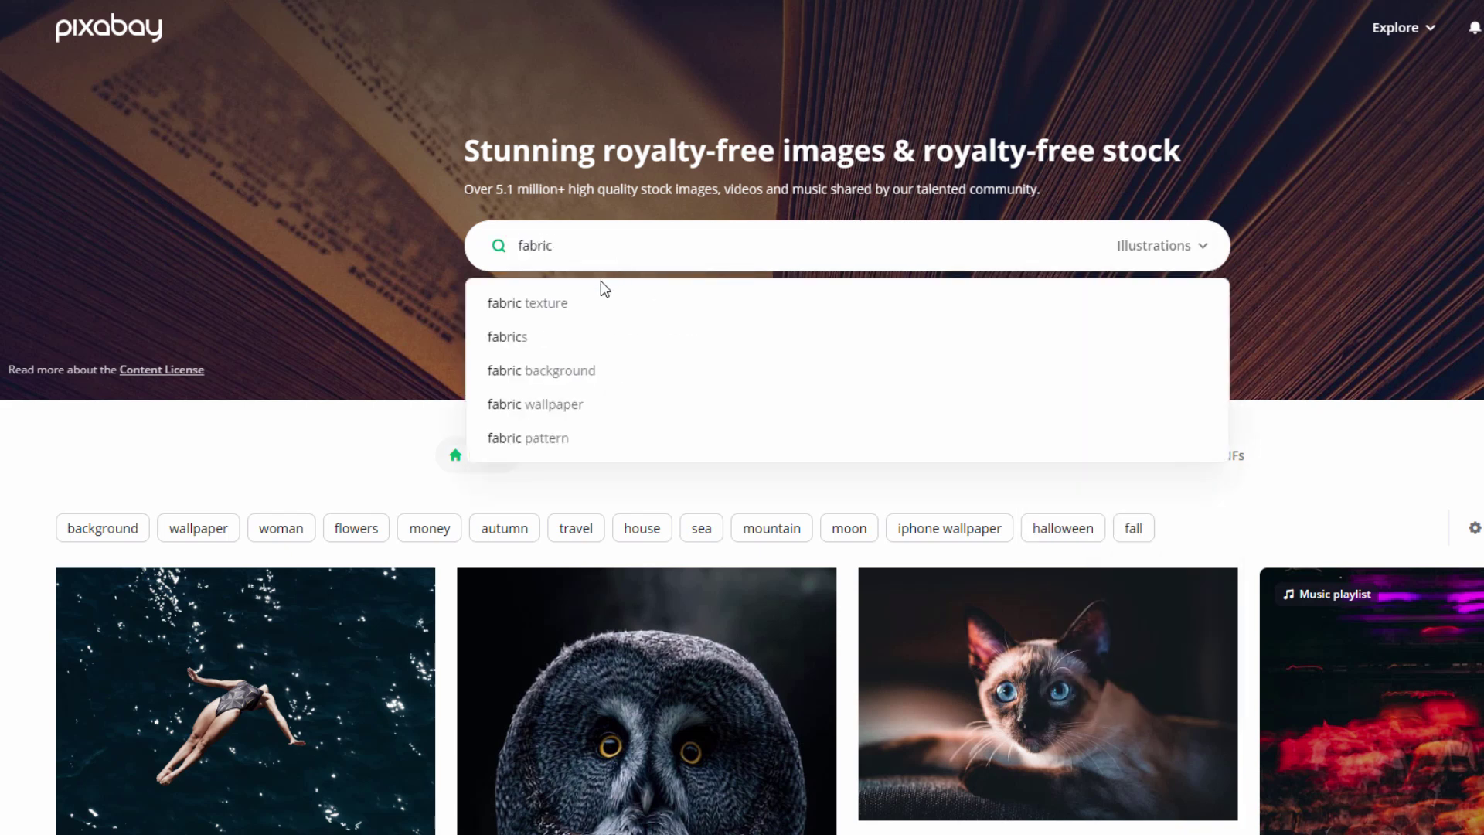
pyautogui.click(558, 304)
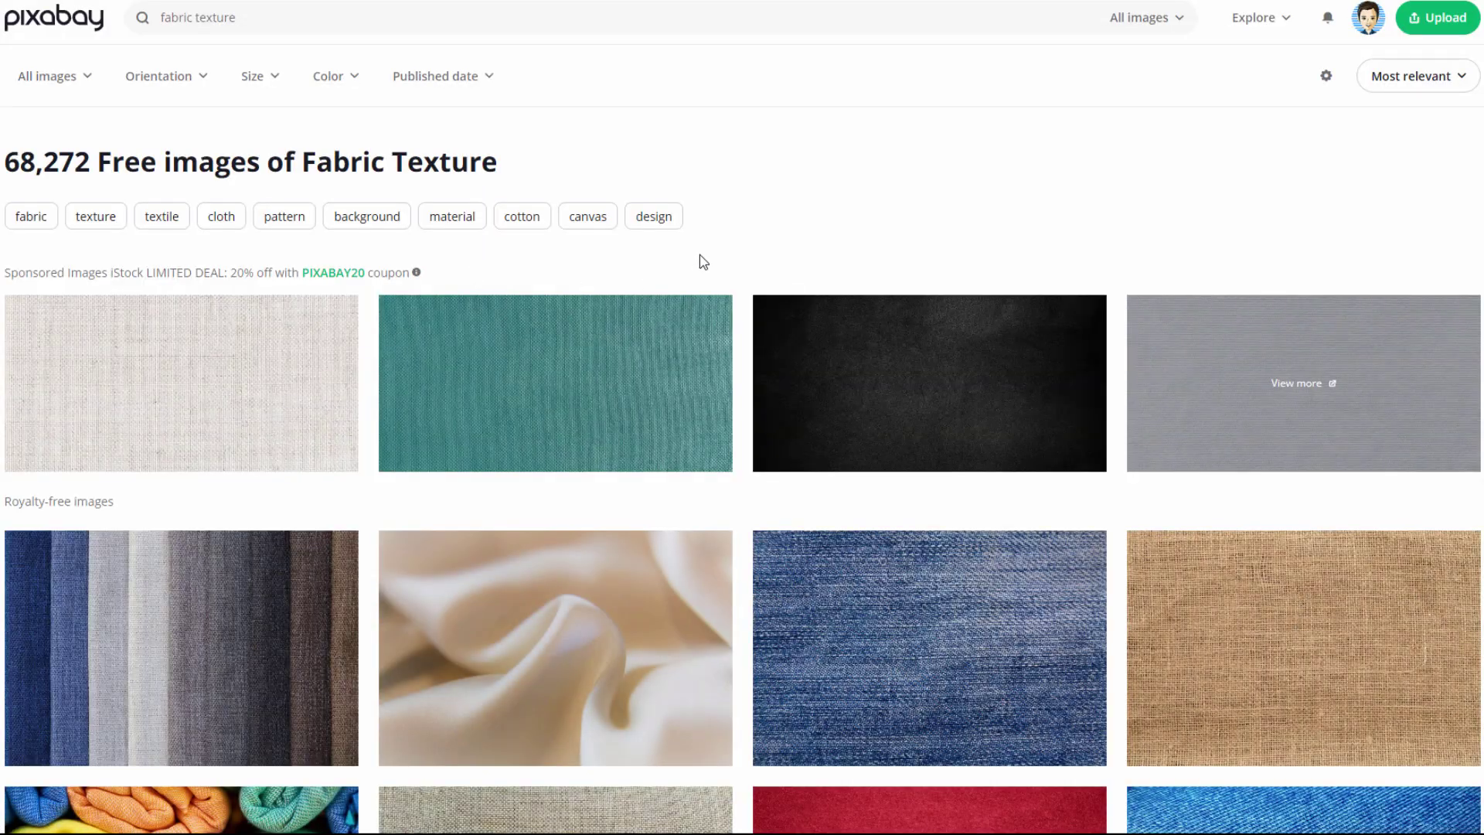
# Browse the fabric results and open the burlap texture's detail page.
pyautogui.scroll(-4, 699, 253)
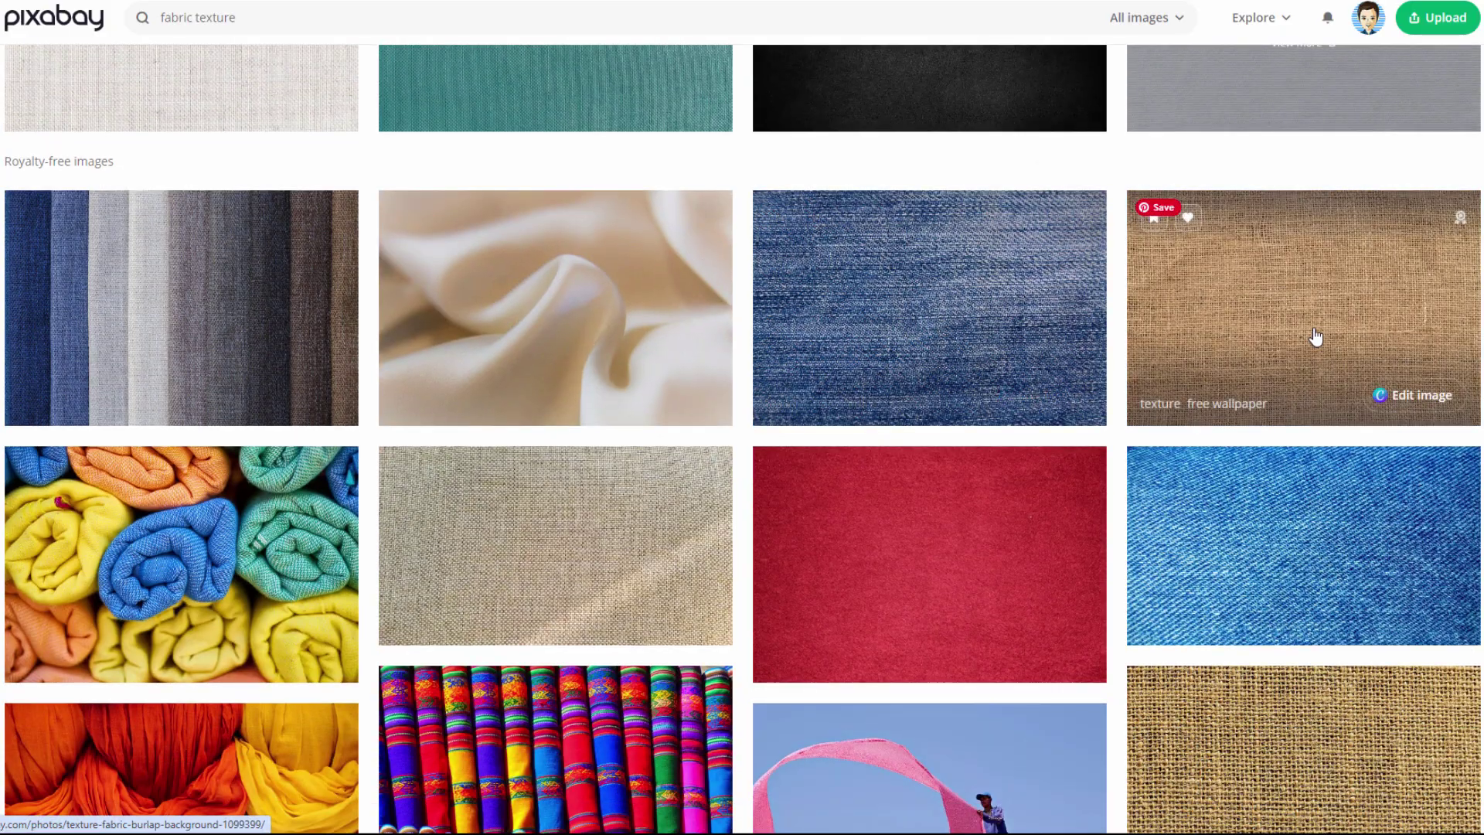
pyautogui.scroll(-4, 994, 398)
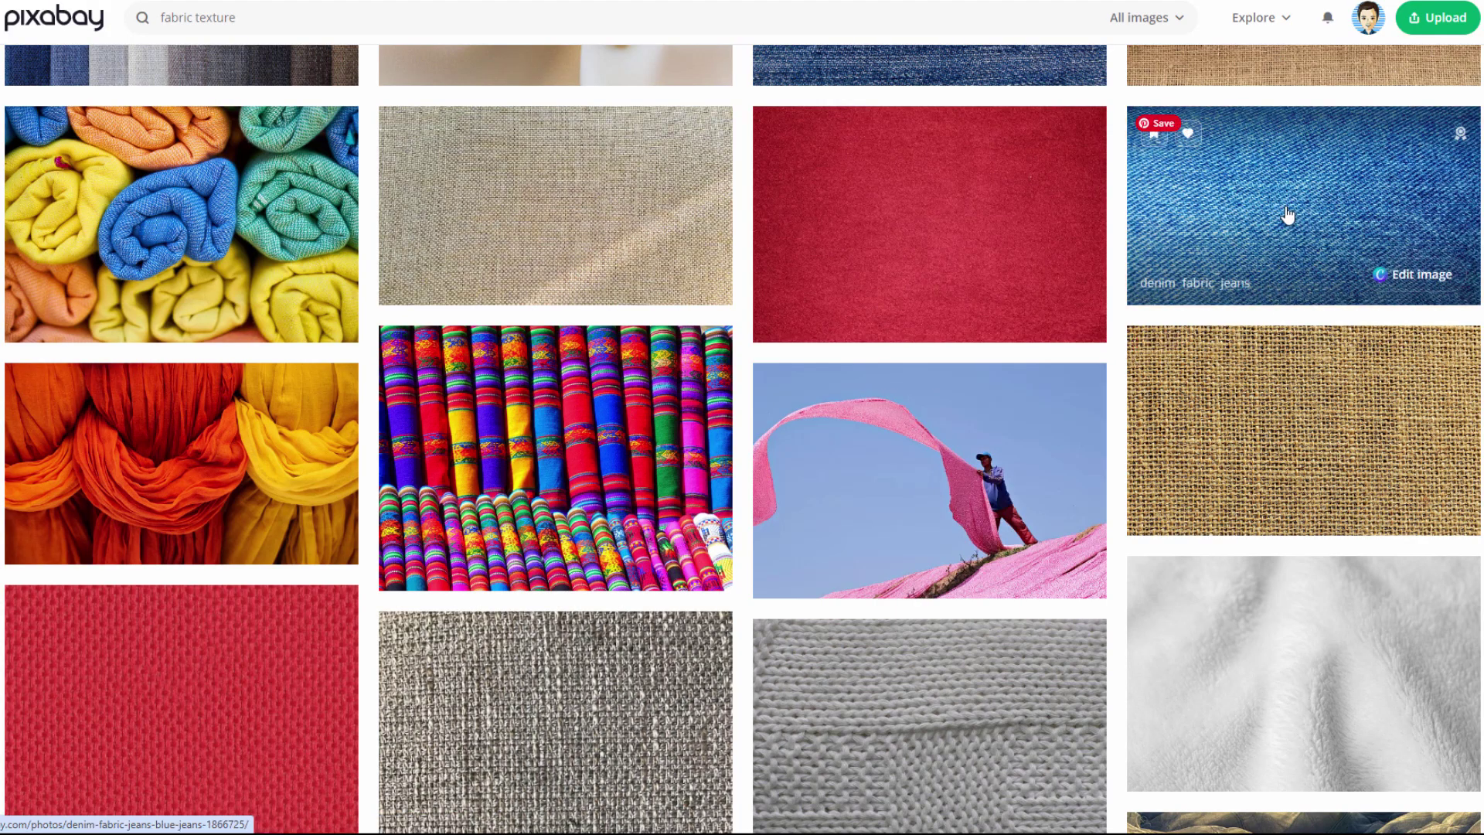
pyautogui.scroll(-12, 966, 377)
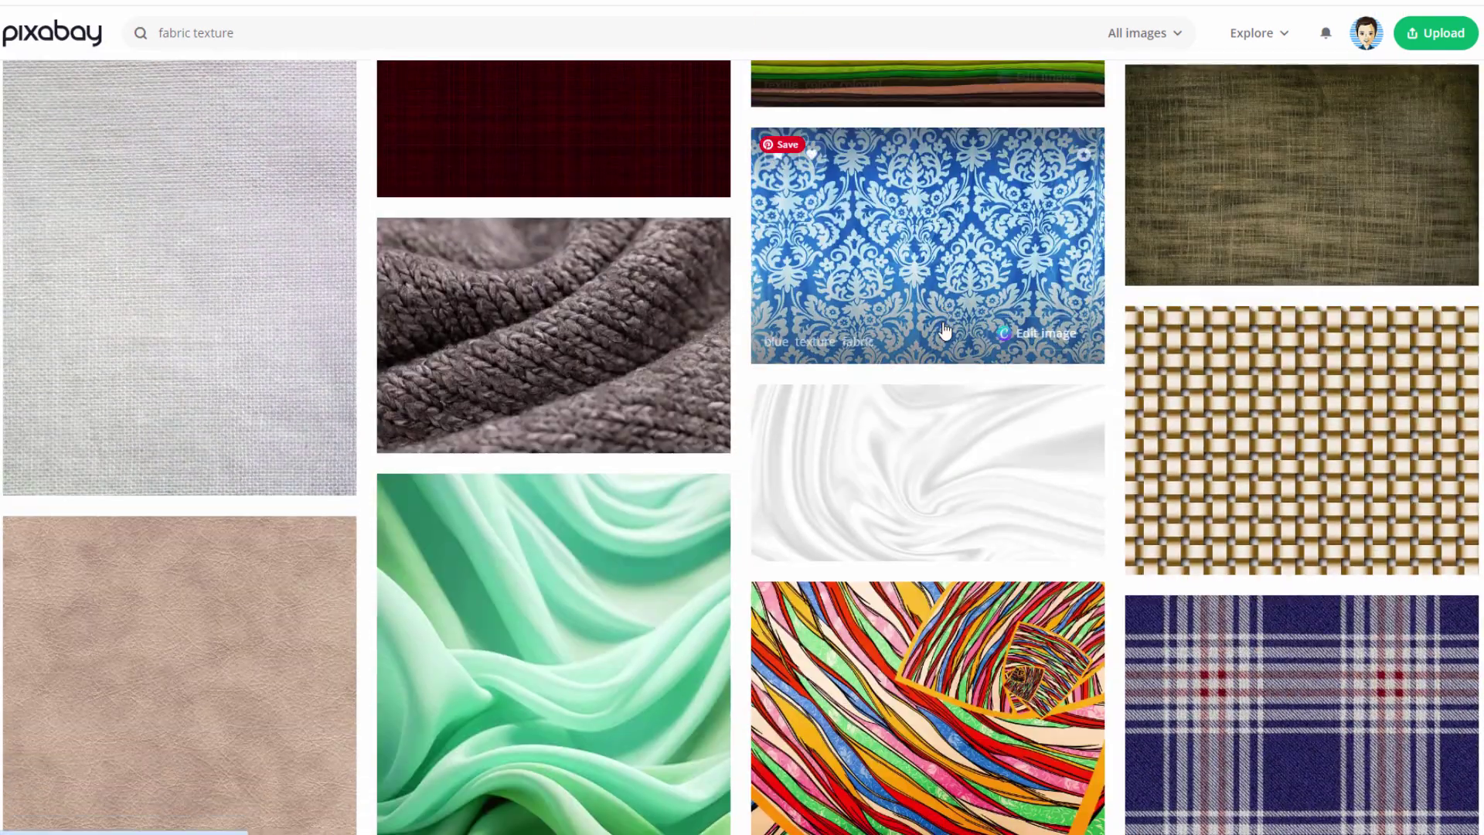
pyautogui.scroll(-12, 935, 330)
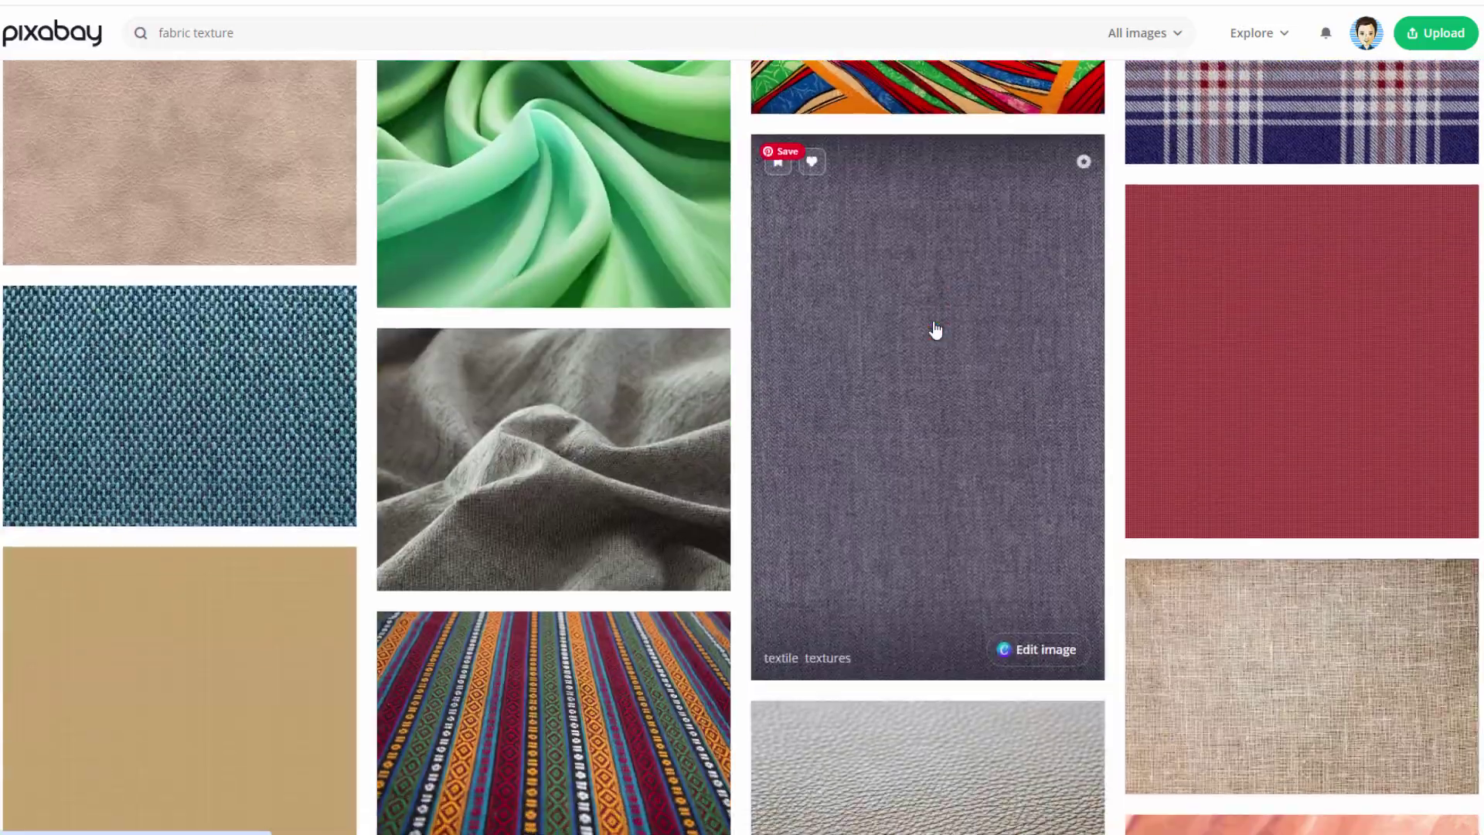
pyautogui.scroll(-12, 934, 325)
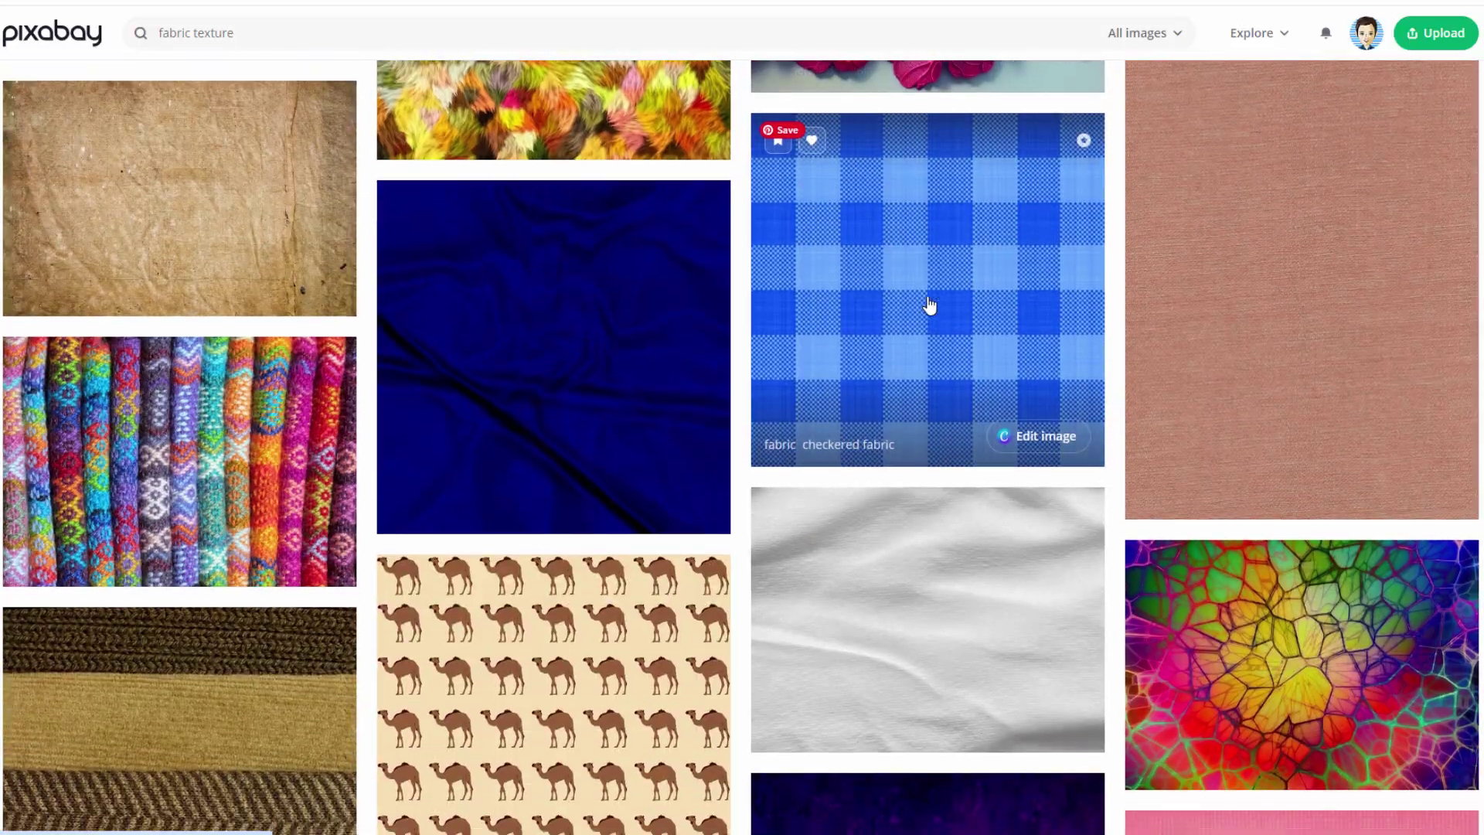
pyautogui.scroll(-5, 931, 305)
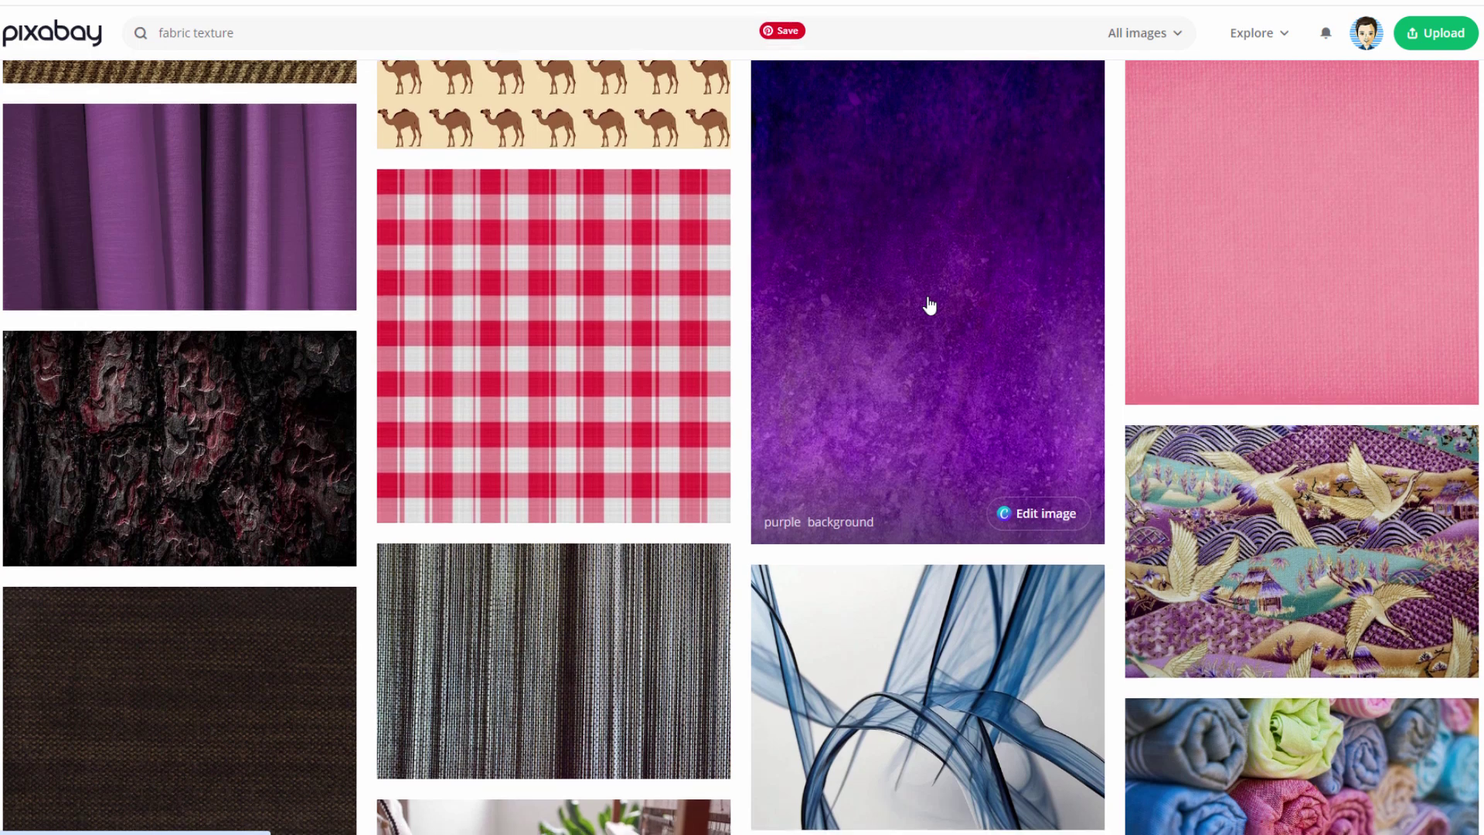
pyautogui.scroll(-15, 930, 305)
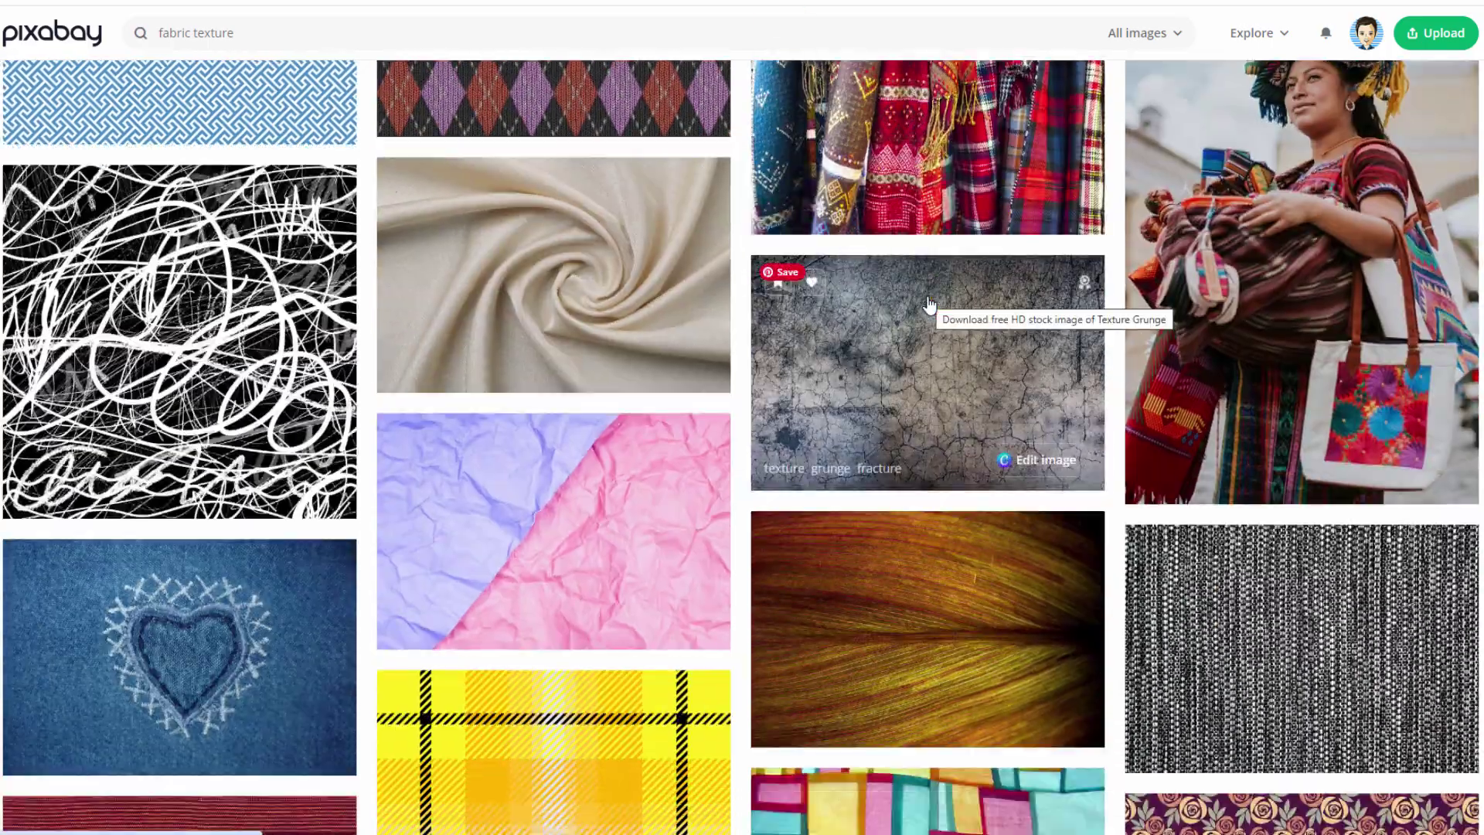
pyautogui.scroll(-3, 930, 305)
pyautogui.scroll(12, 930, 306)
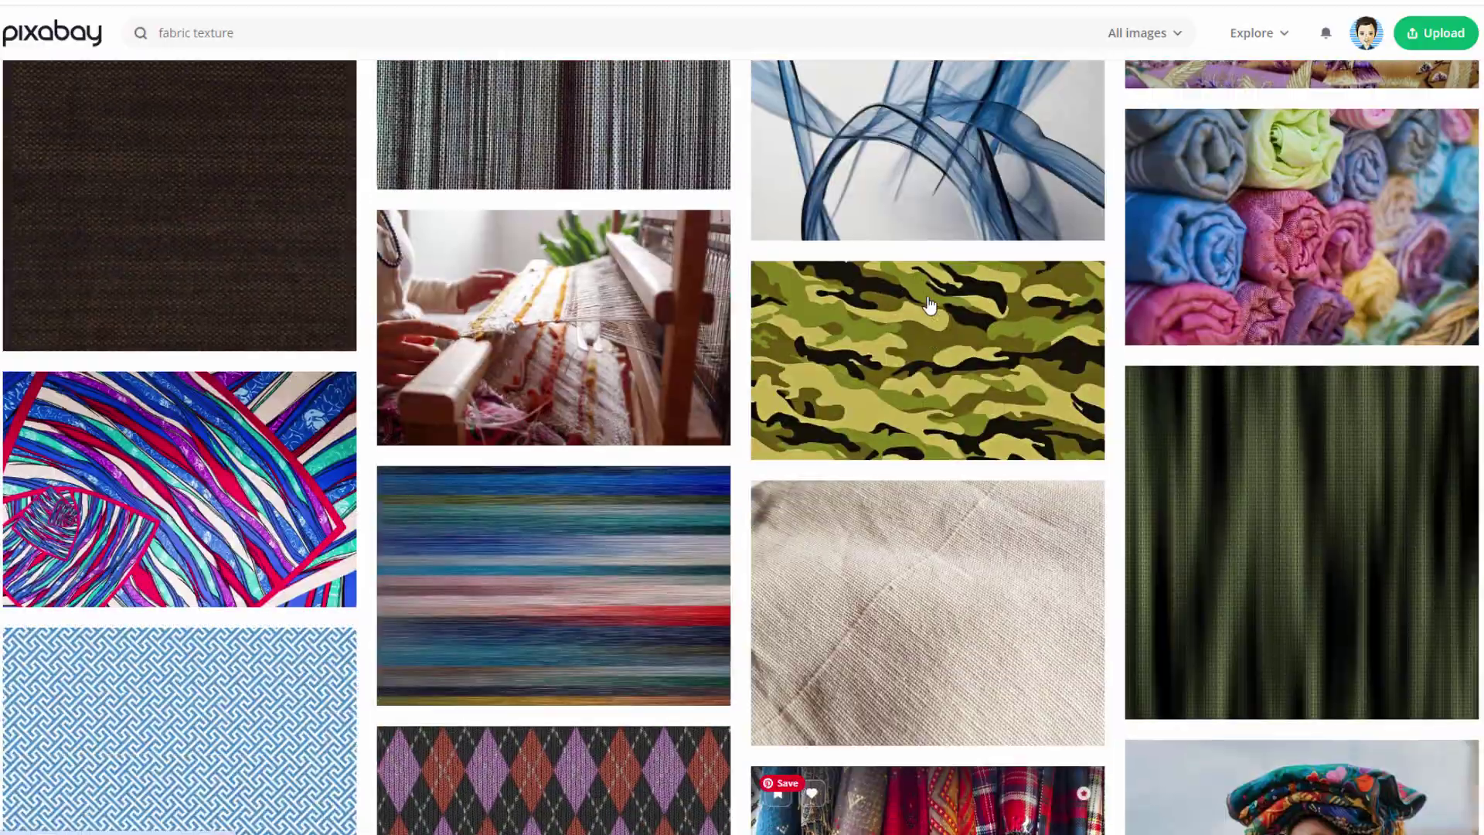
pyautogui.scroll(15, 930, 305)
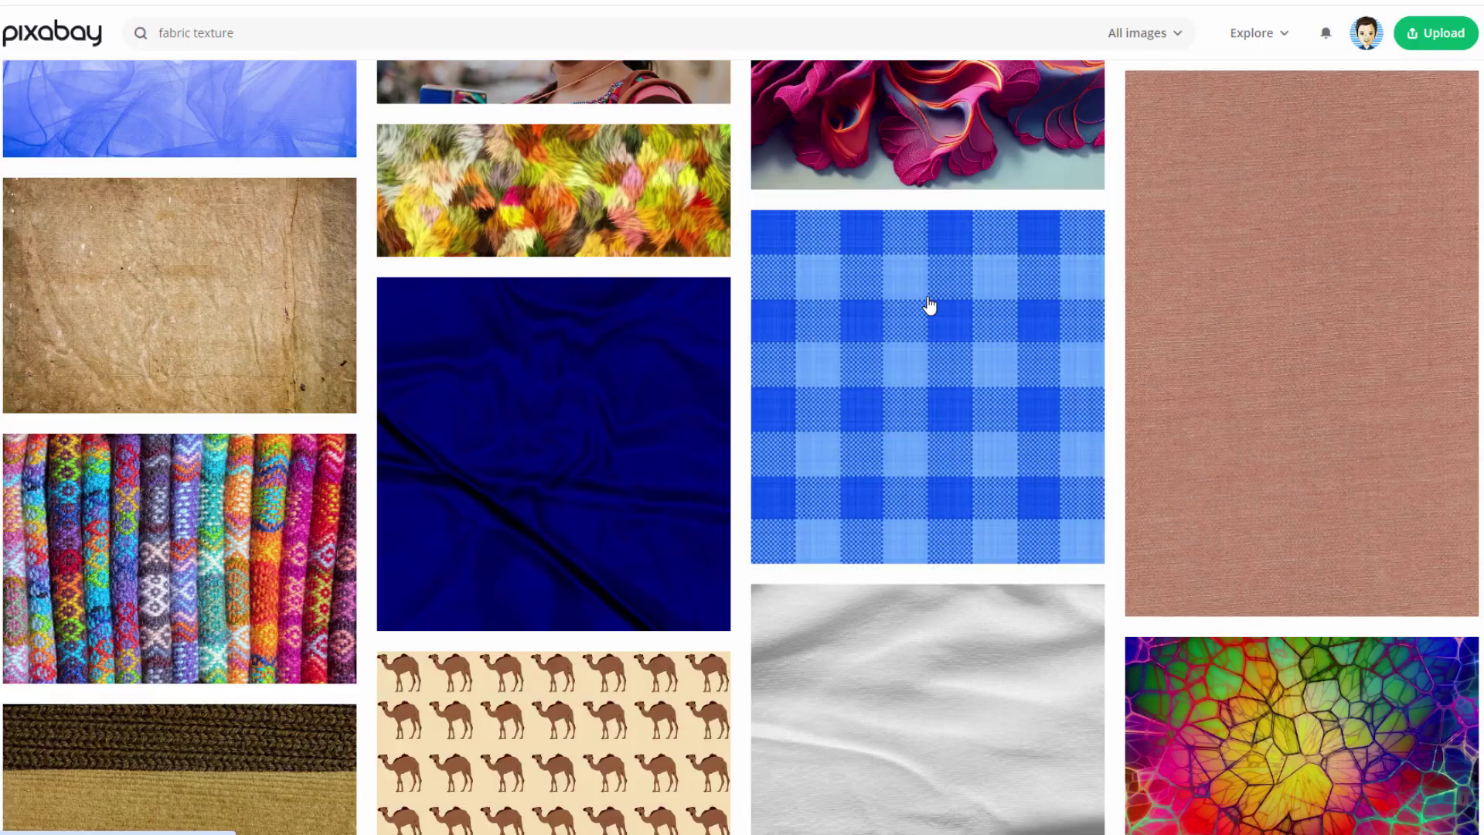
pyautogui.scroll(10, 930, 305)
pyautogui.scroll(3, 930, 306)
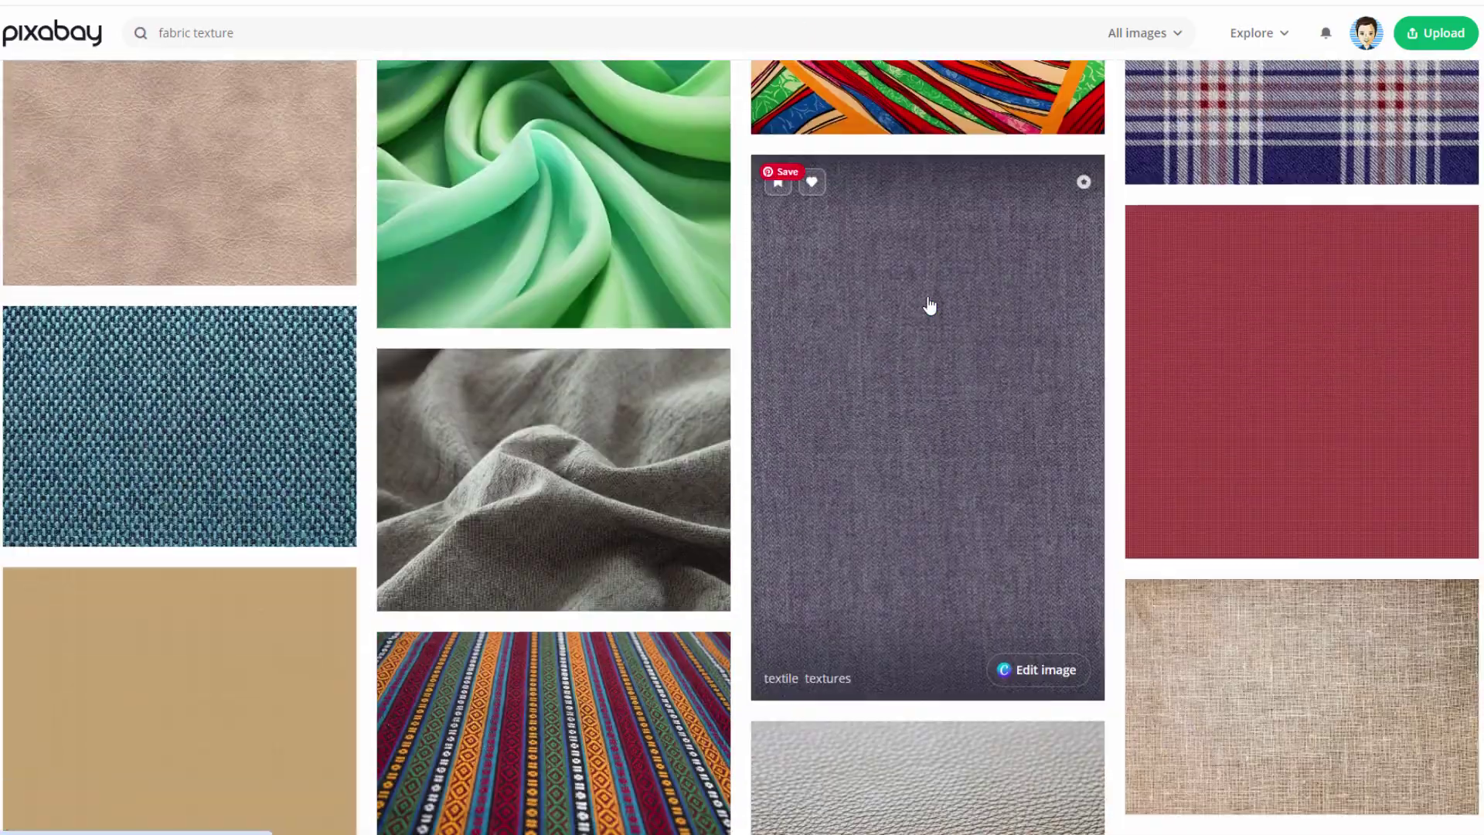
pyautogui.scroll(8, 930, 306)
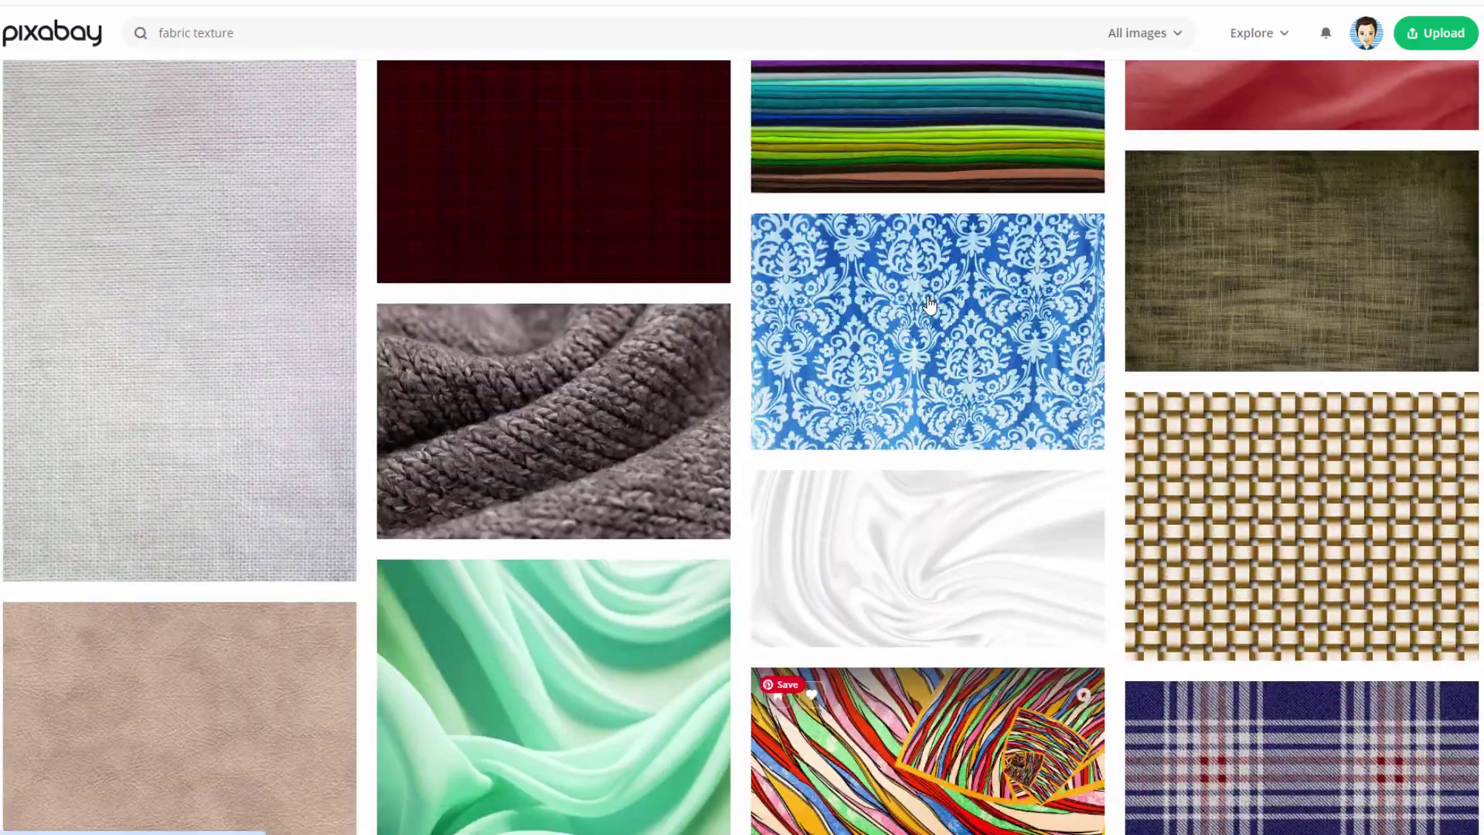
pyautogui.scroll(10, 930, 305)
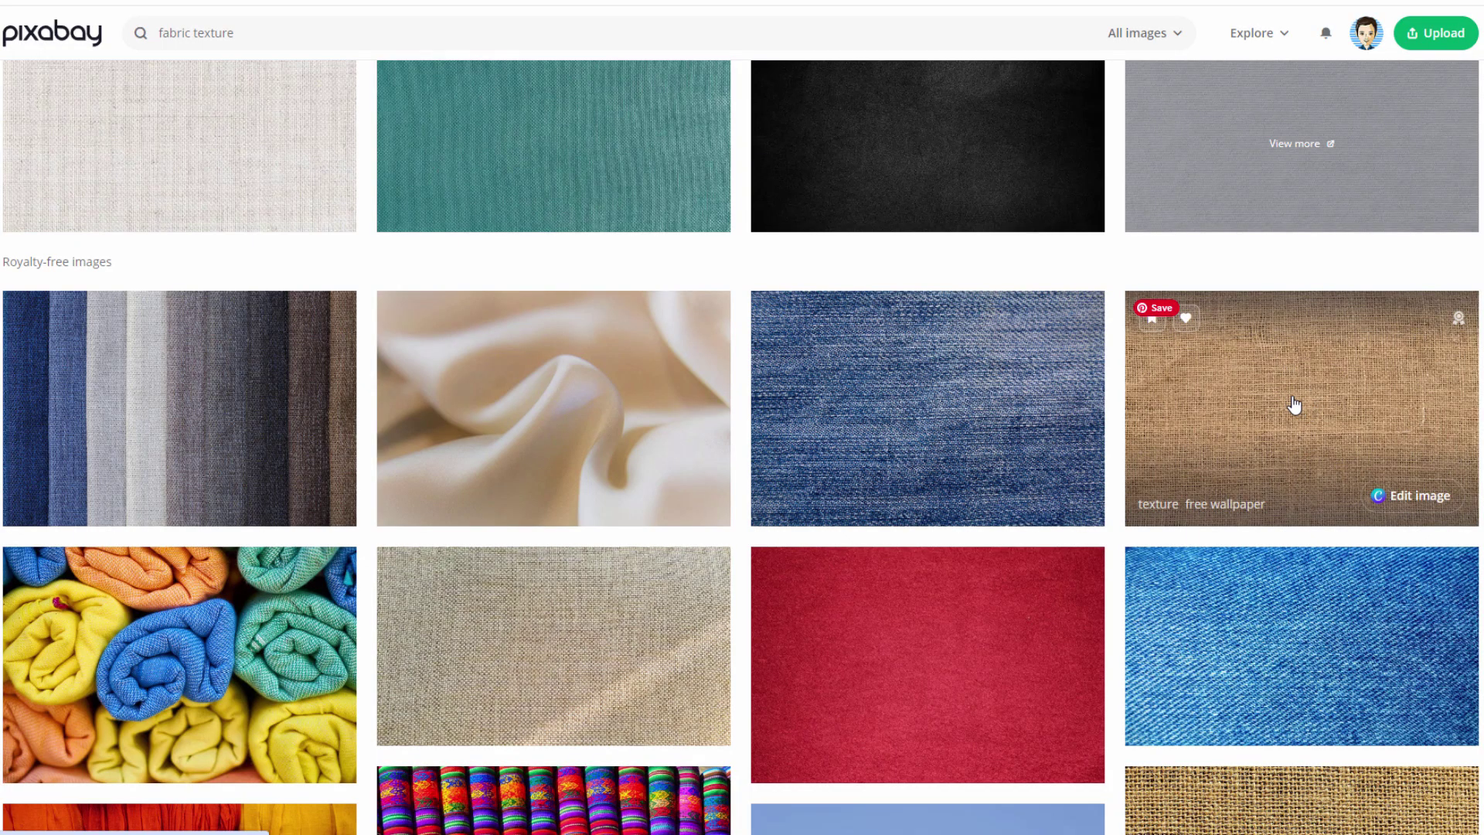
pyautogui.click(1292, 403)
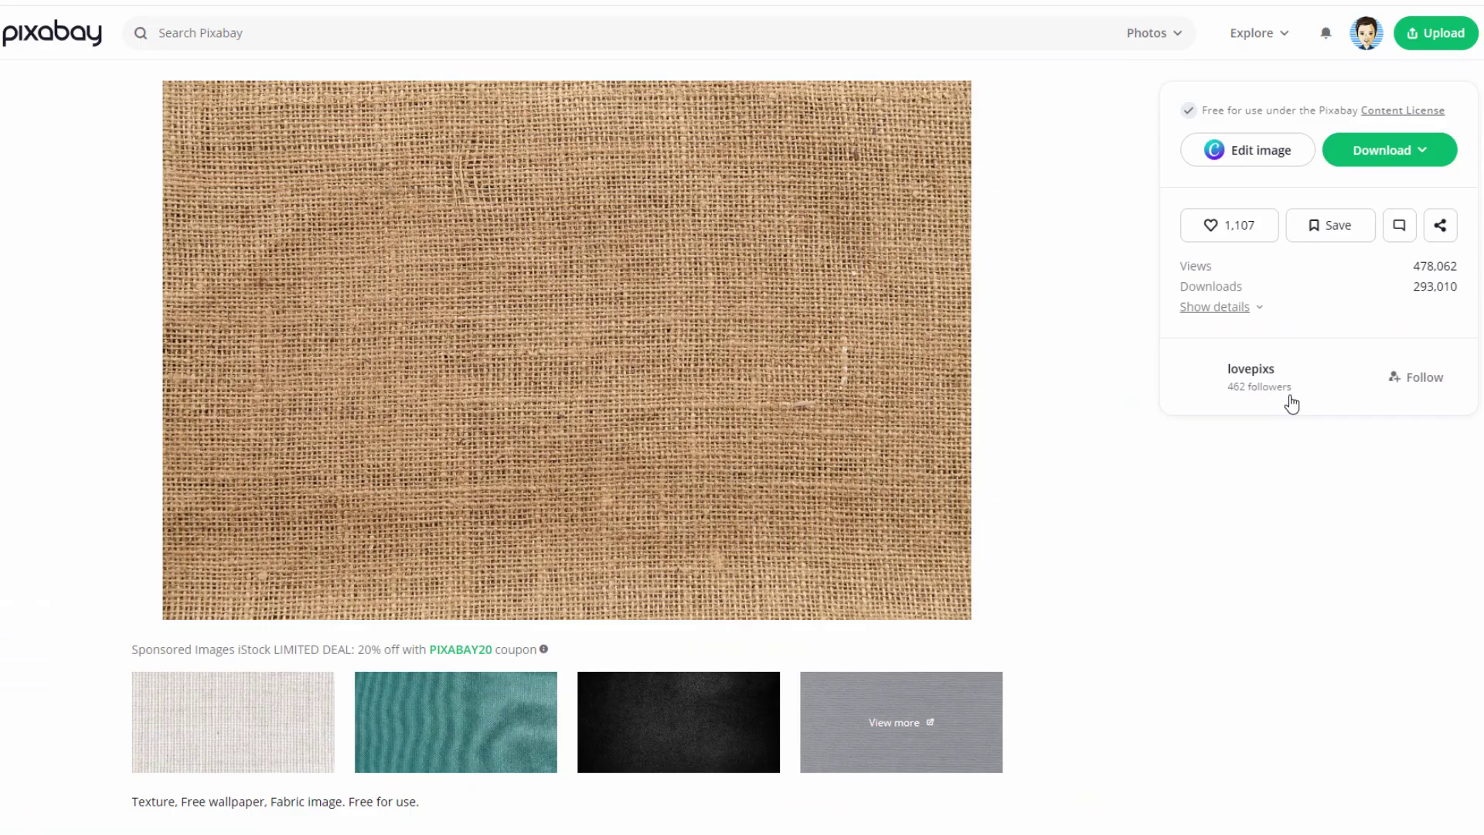
# Download the burlap image at 640×426 into the Roblox folder.
pyautogui.click(1390, 155)
pyautogui.click(1201, 196)
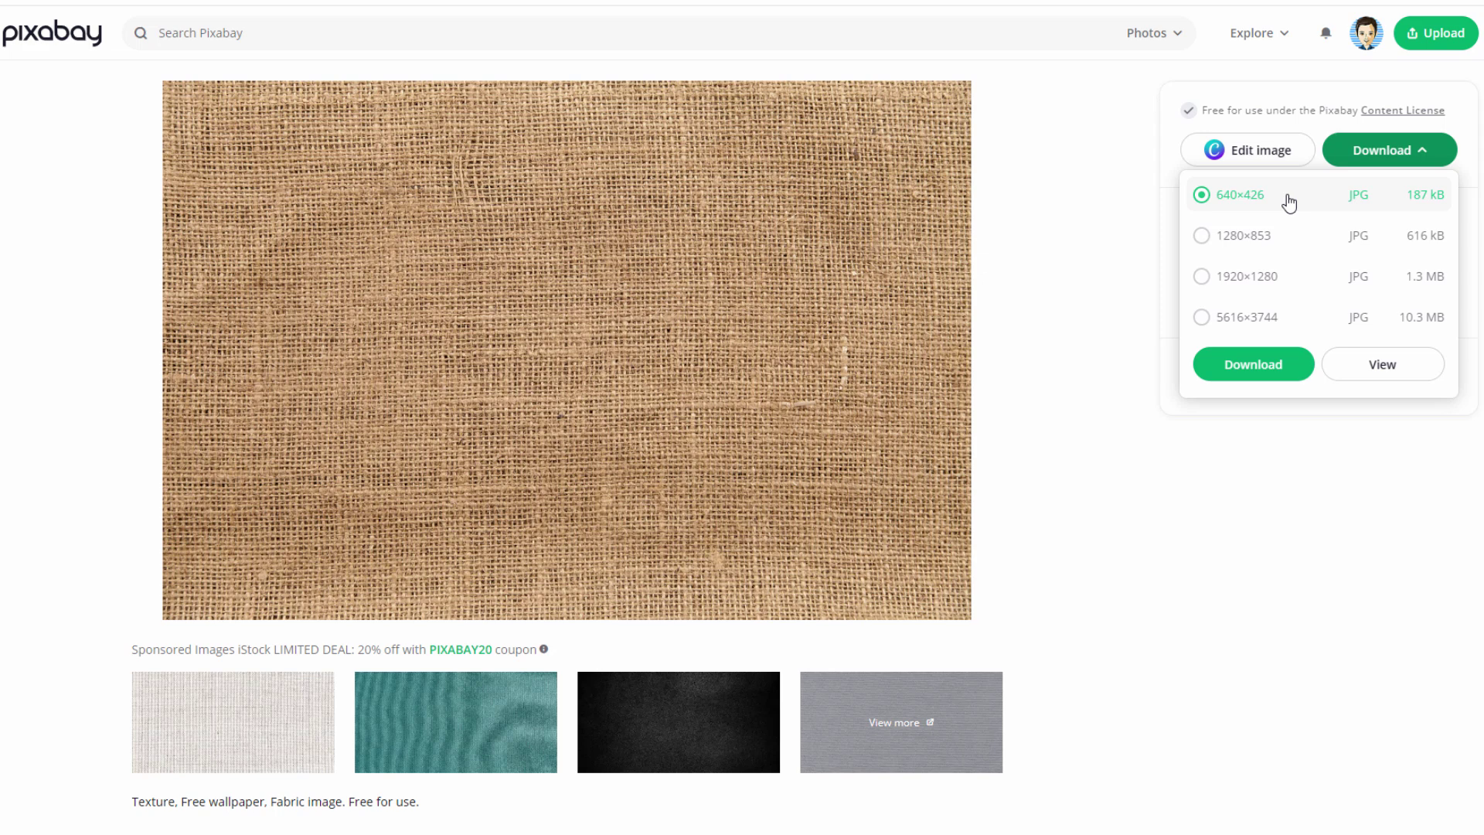
pyautogui.click(1250, 375)
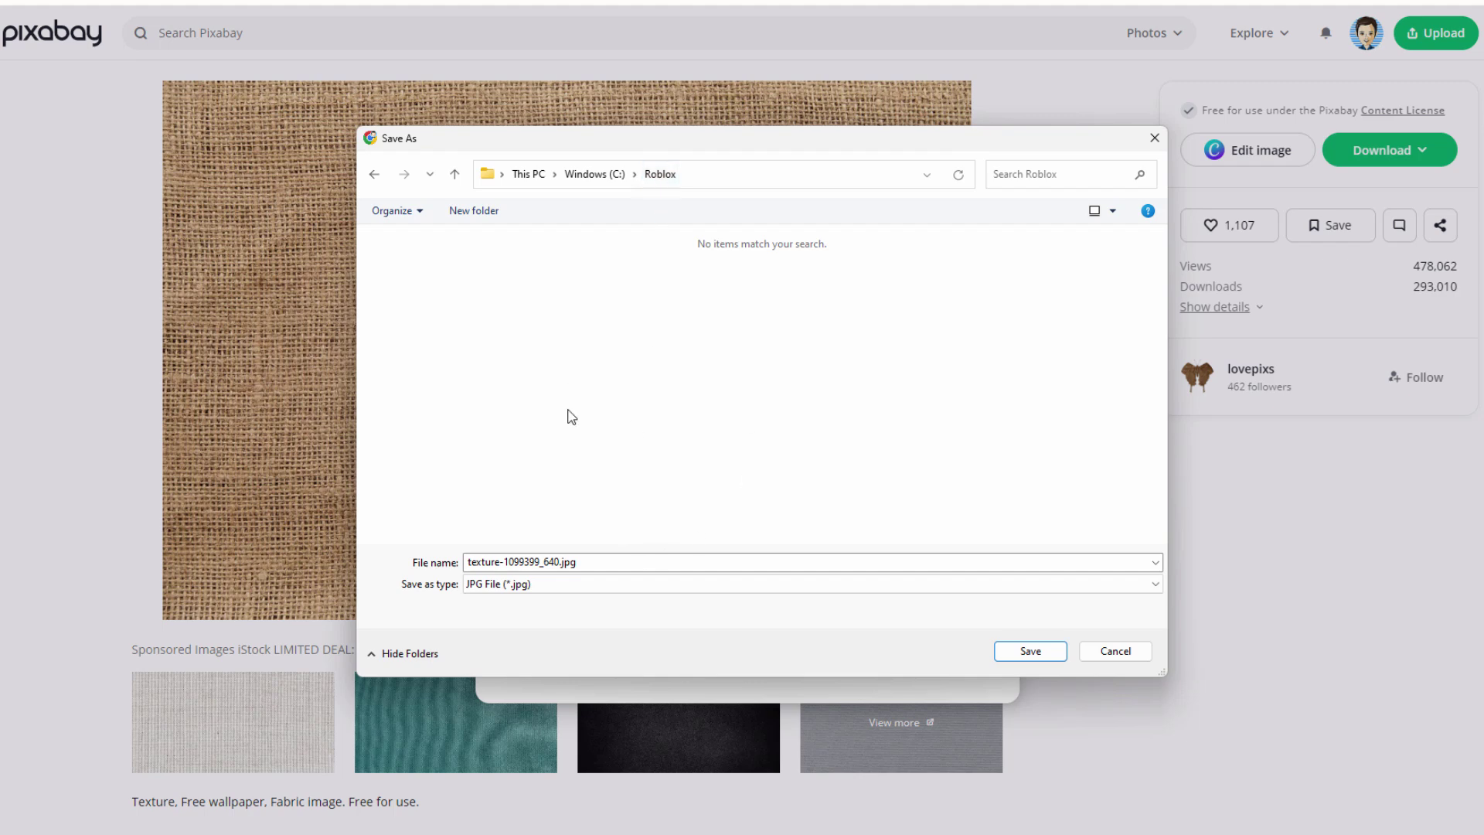
pyautogui.click(1028, 652)
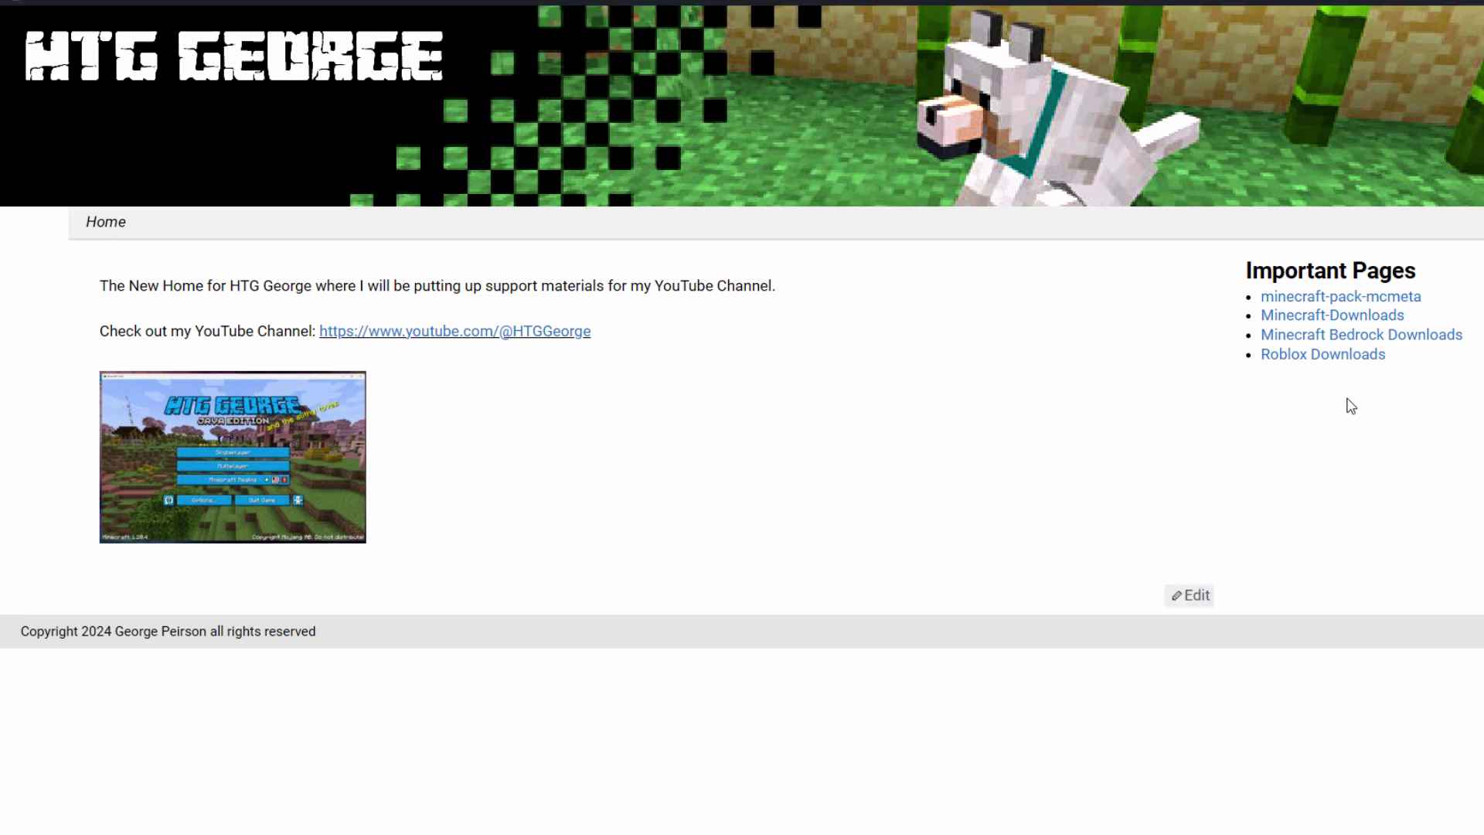
# Go to the Roblox Downloads page on the HTG George website.
pyautogui.click(1304, 357)
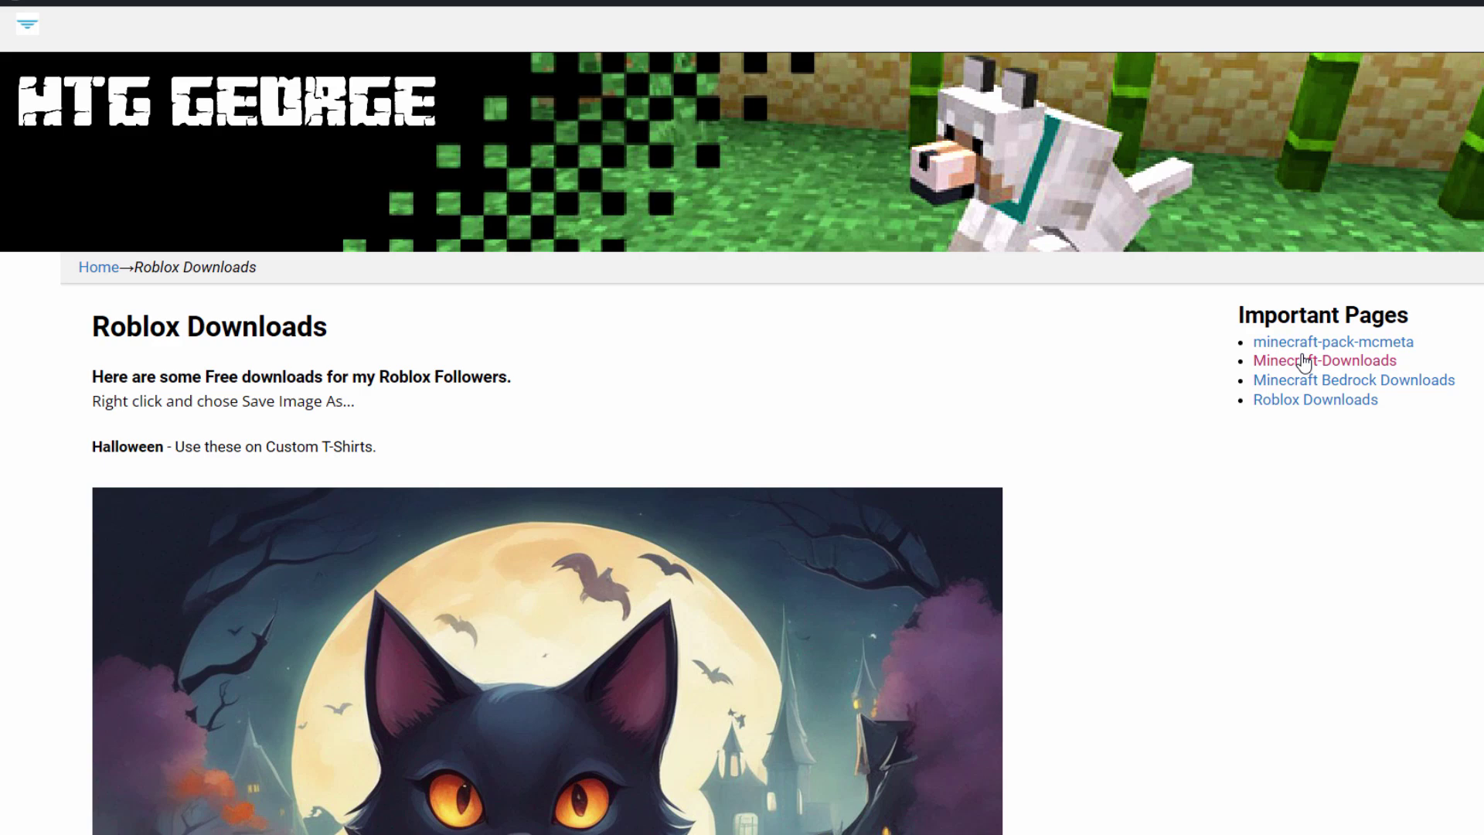
pyautogui.scroll(-7, 1111, 396)
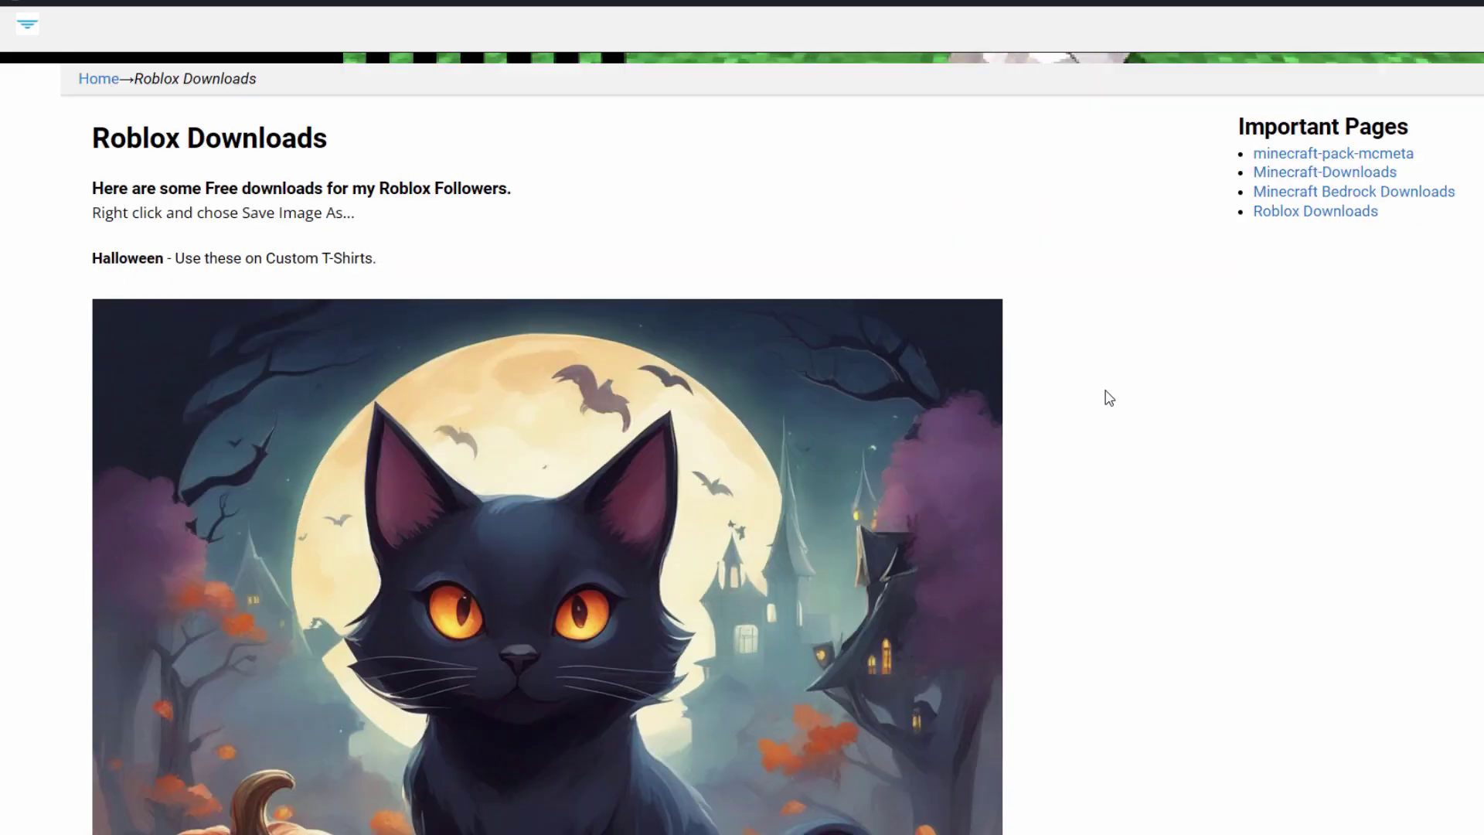
pyautogui.scroll(-20, 1097, 401)
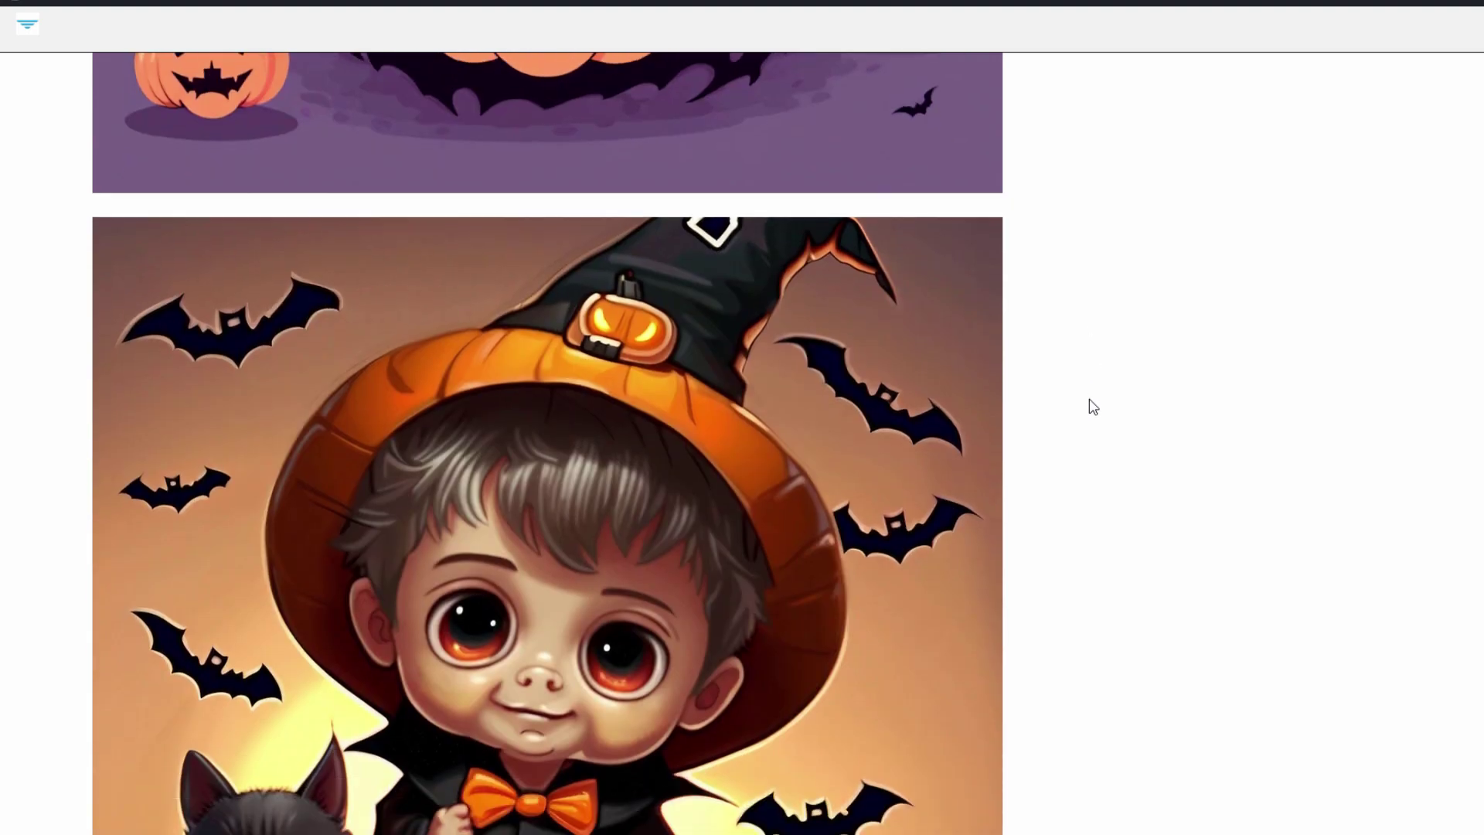
pyautogui.rightClick(865, 313)
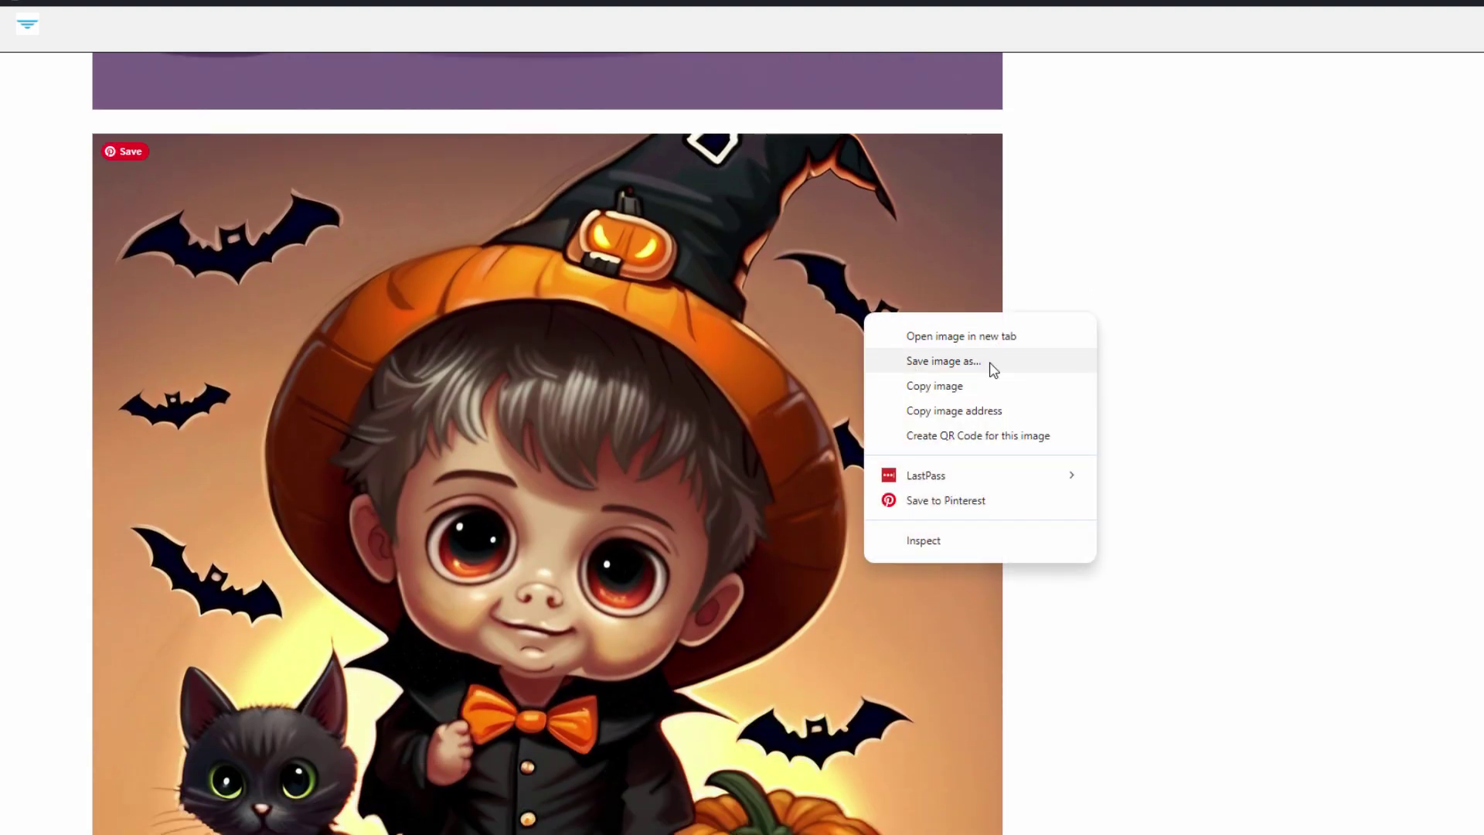
pyautogui.click(1152, 378)
# Save the shirt wrinkles image as shirt-texture-01.png in the Roblox folder.
pyautogui.scroll(-14, 1097, 368)
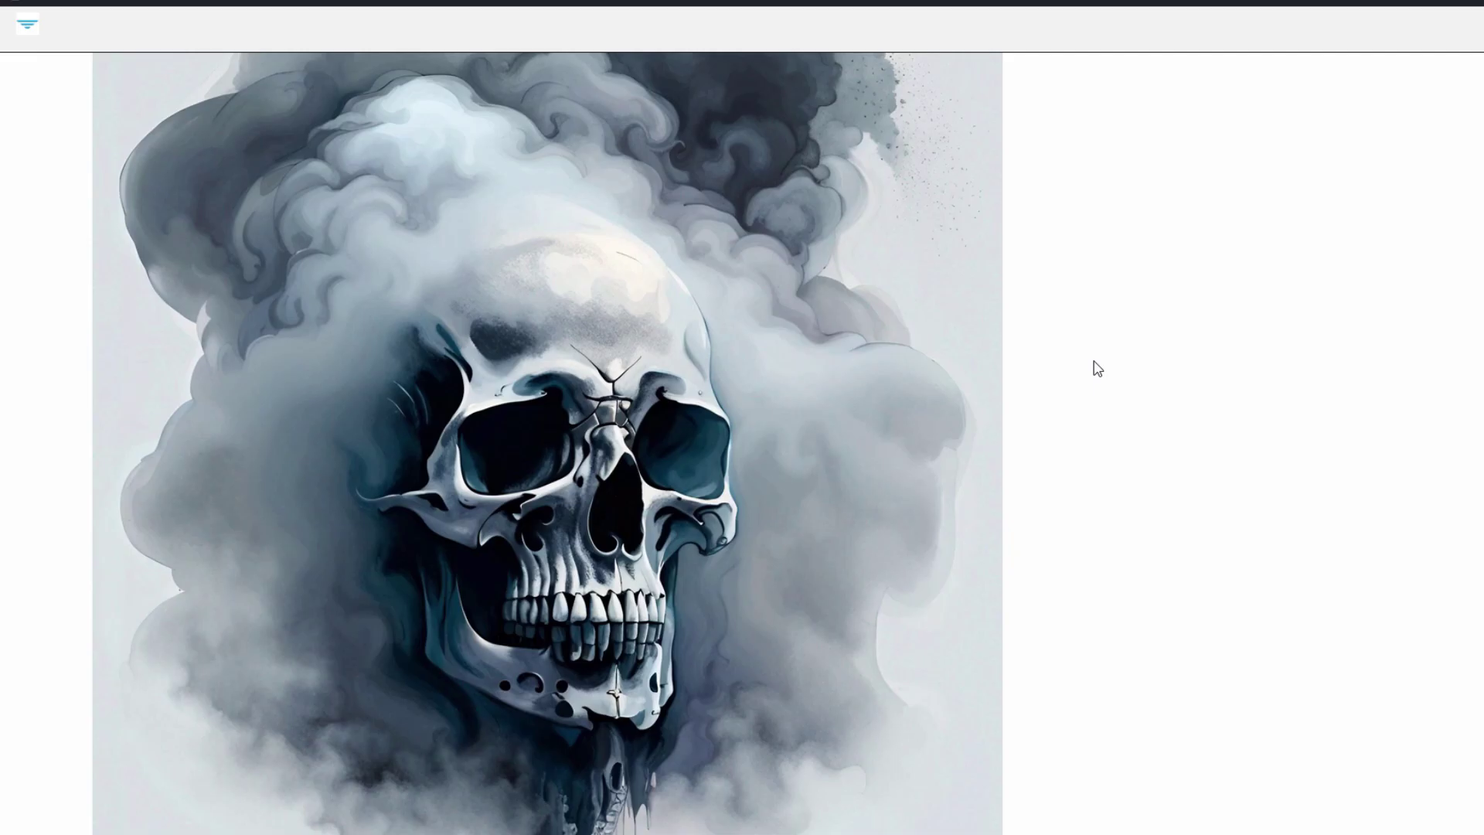
pyautogui.scroll(-20, 1097, 368)
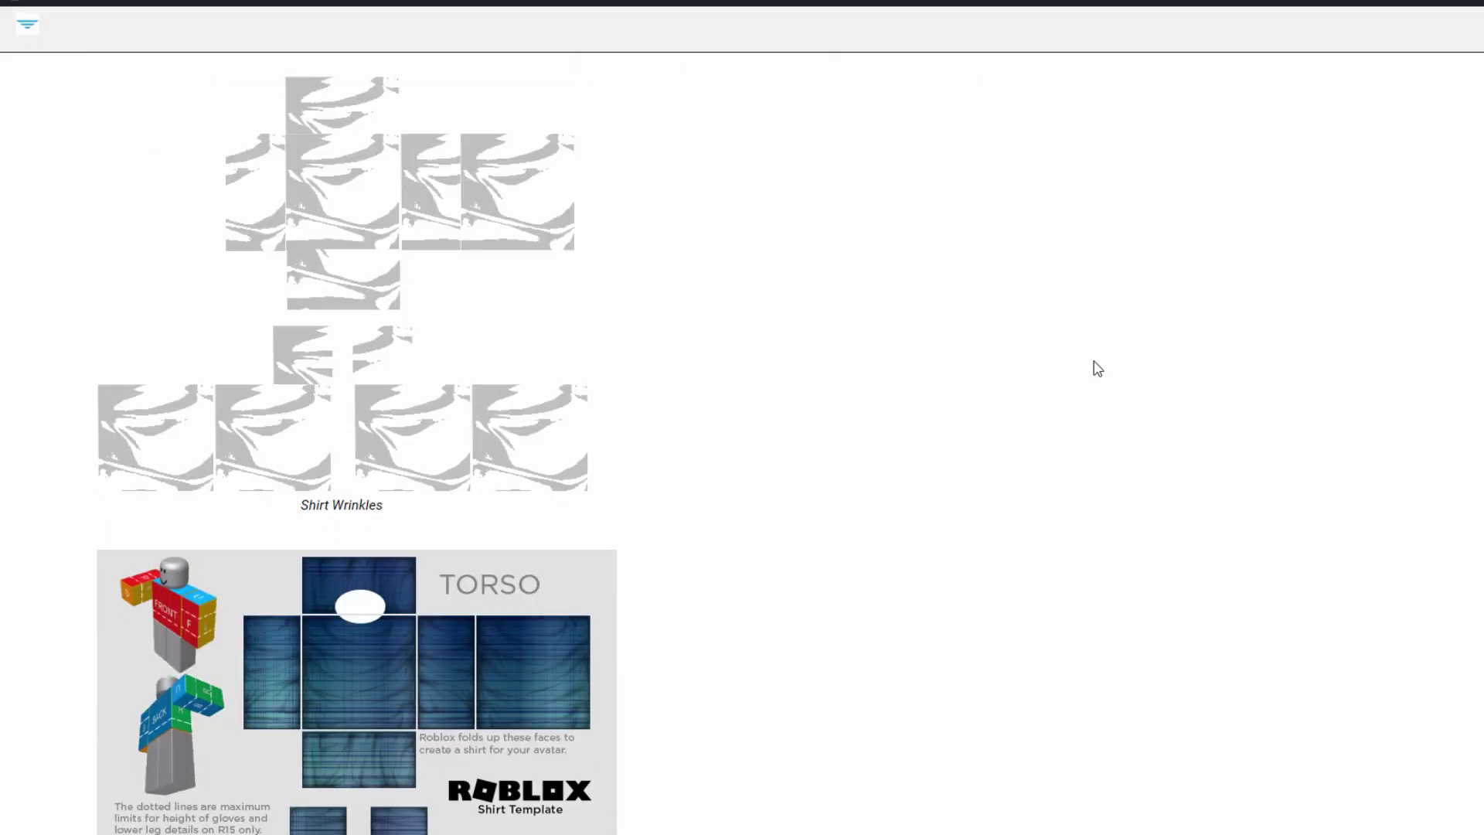
pyautogui.scroll(3, 1098, 368)
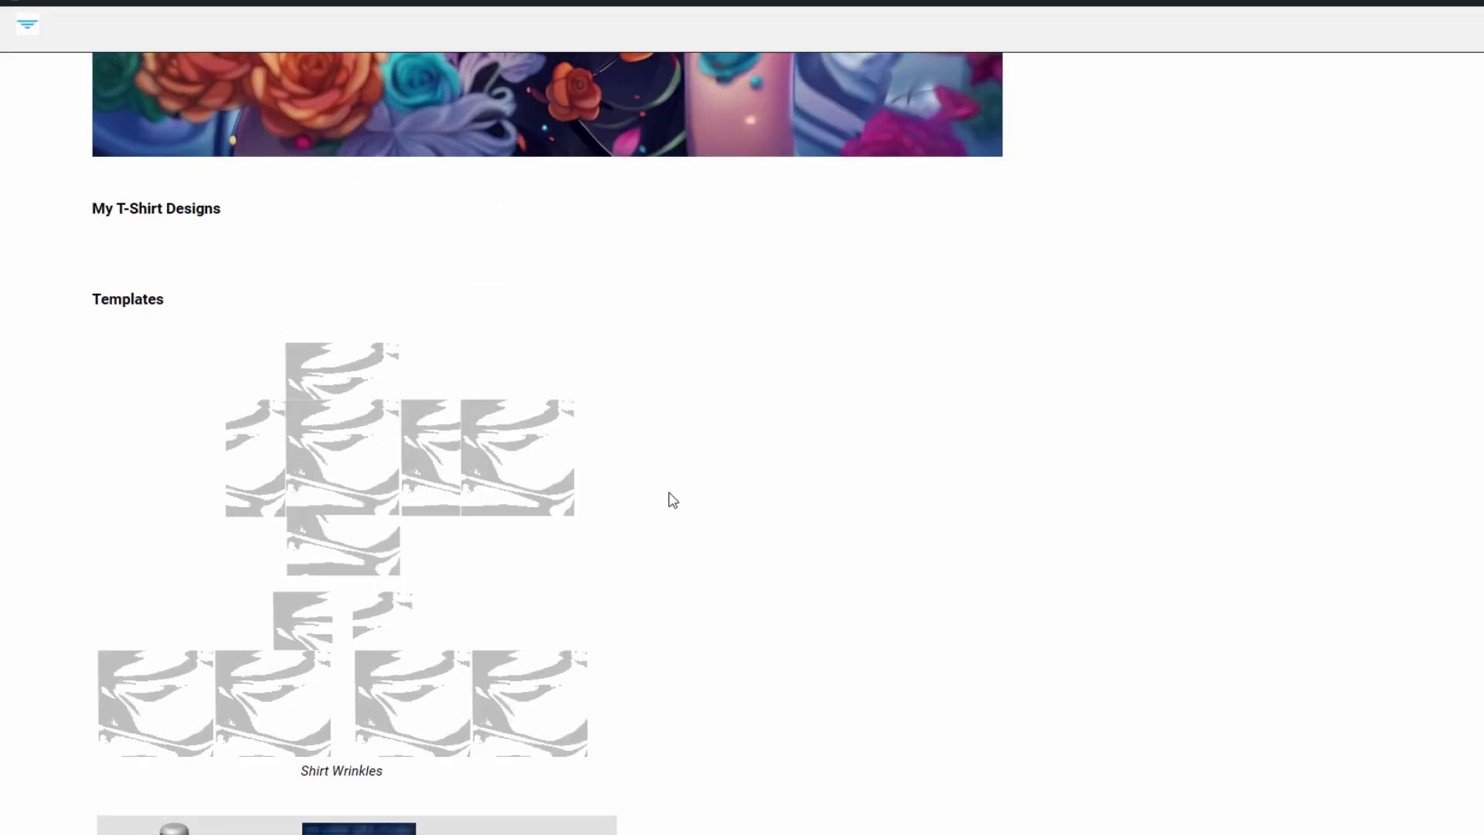
pyautogui.scroll(-2, 669, 499)
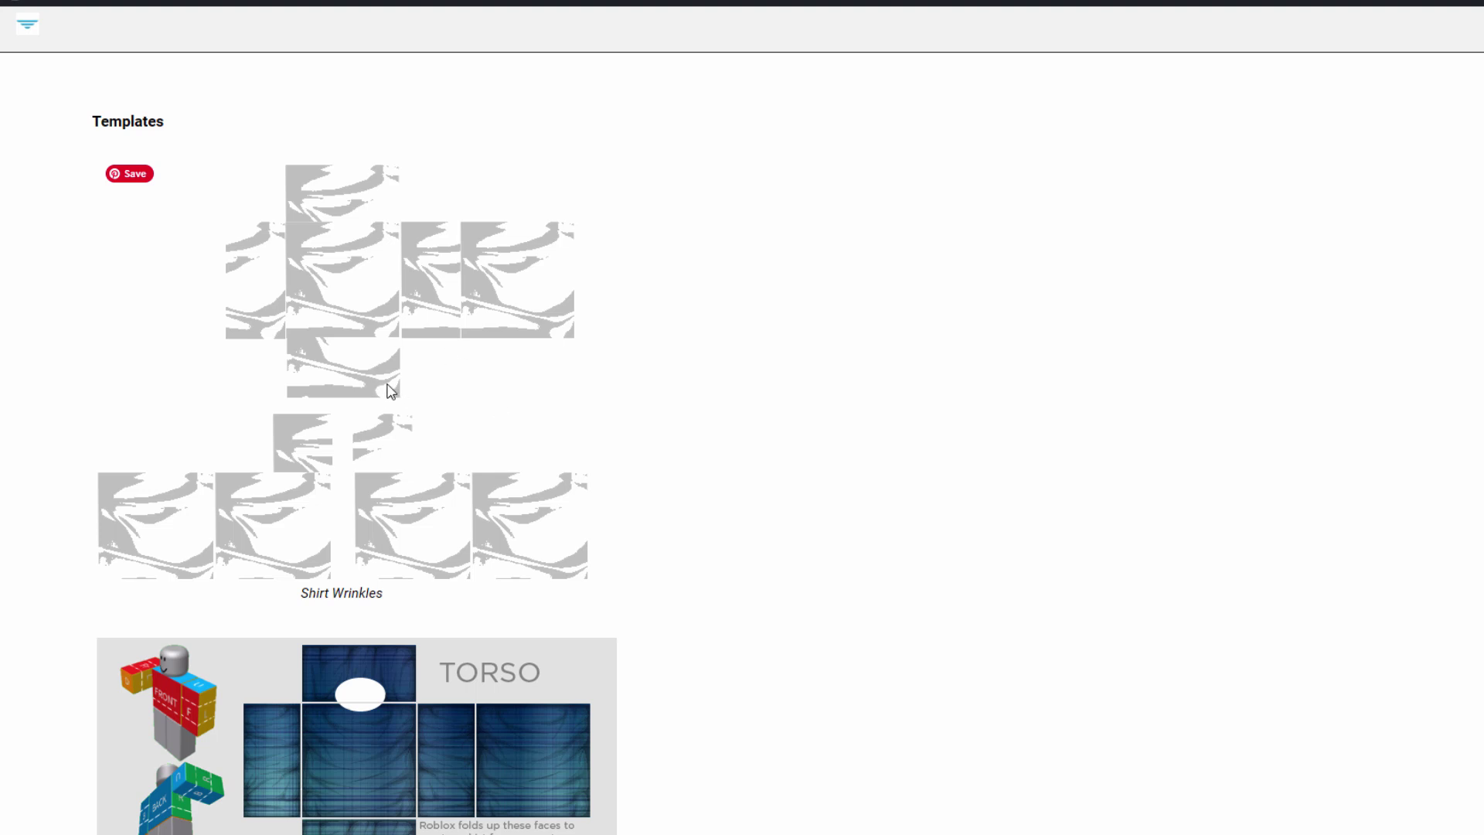
pyautogui.rightClick(337, 282)
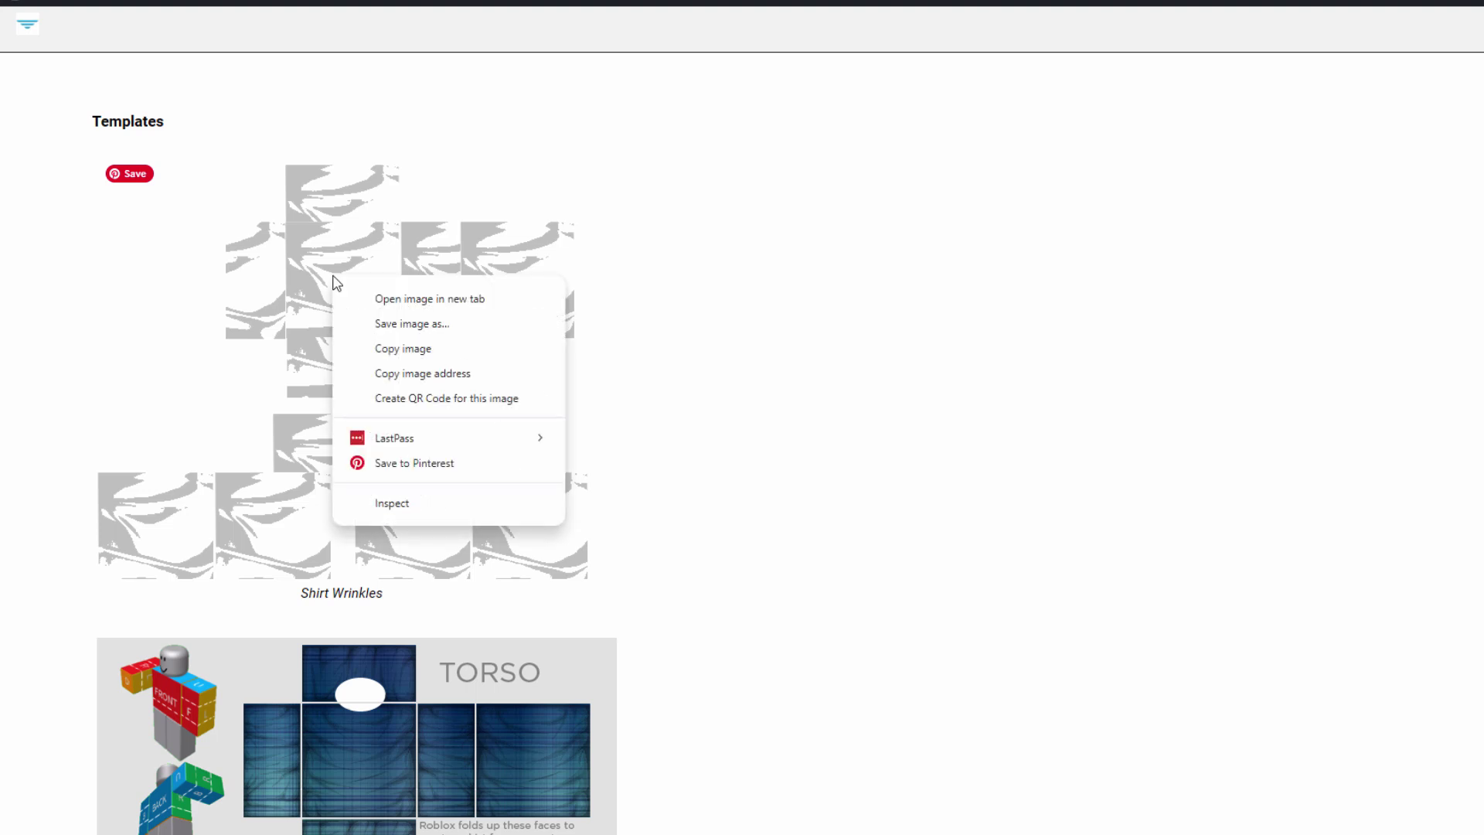
pyautogui.click(393, 323)
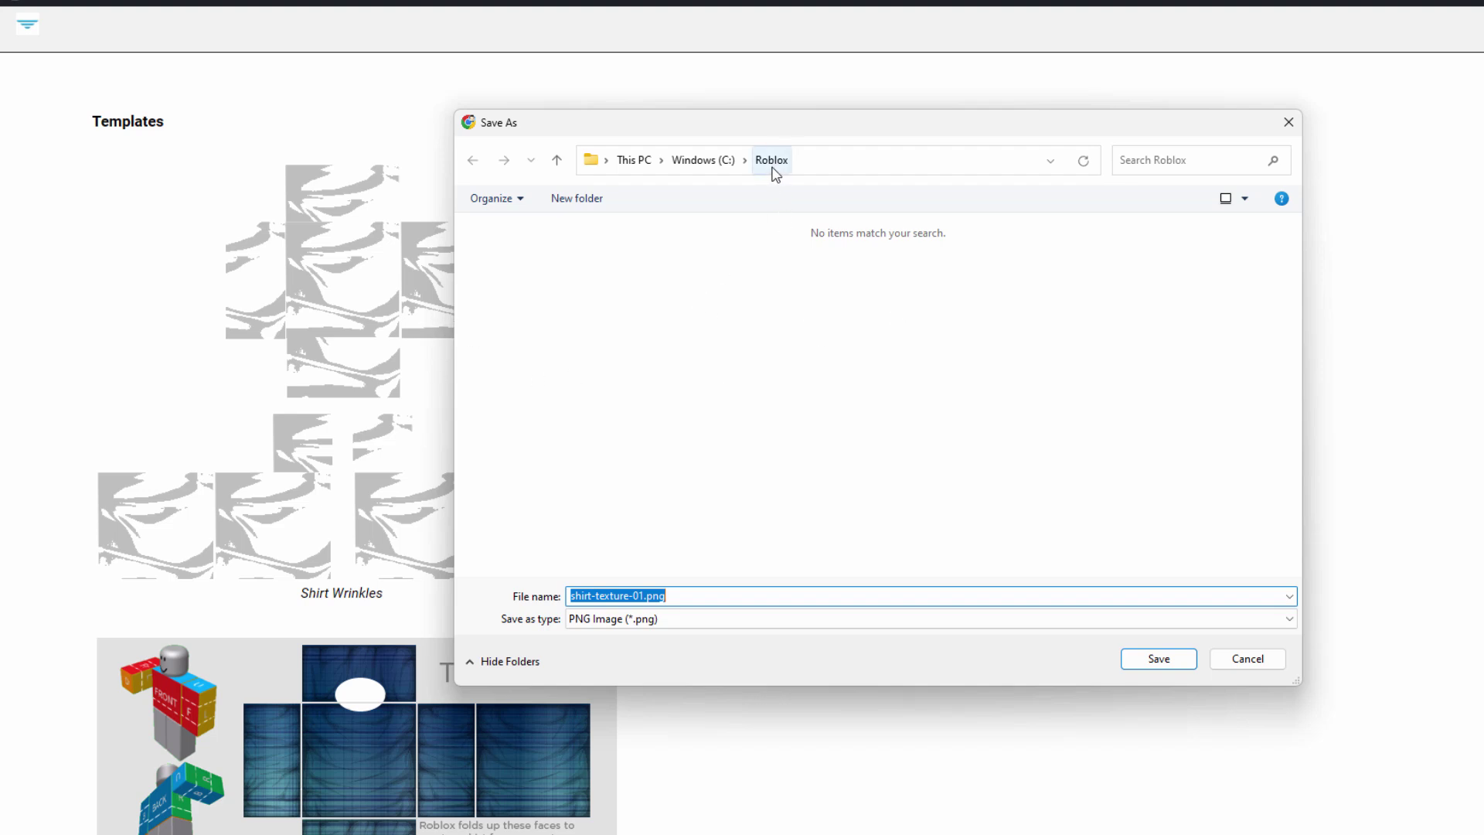
pyautogui.click(1157, 659)
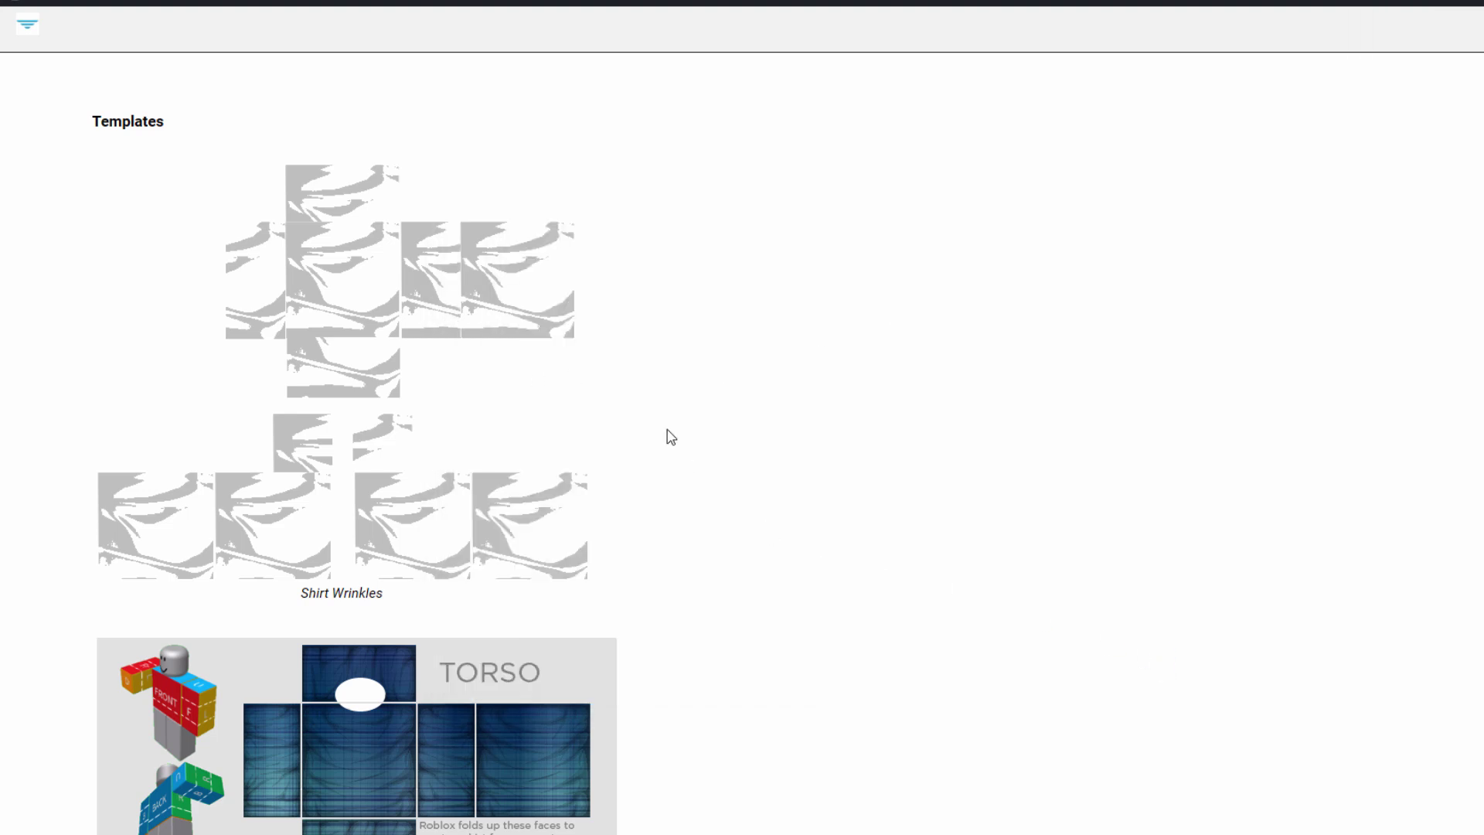
# Save the coloured shirt template as Template-Shirts-R15_07262019.png in the Roblox folder.
pyautogui.scroll(-3, 668, 436)
pyautogui.scroll(-2, 671, 437)
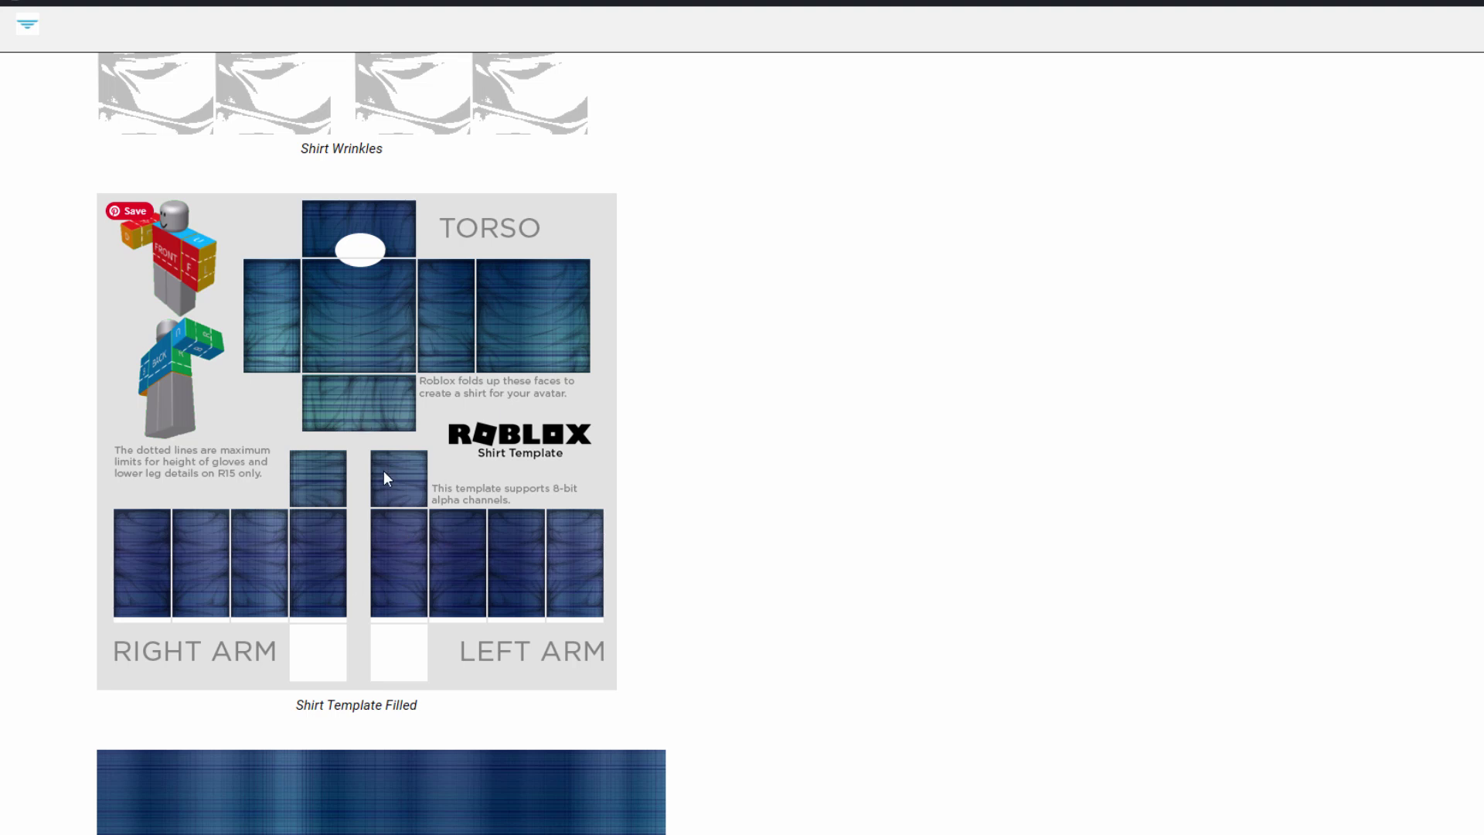
pyautogui.scroll(-3, 835, 425)
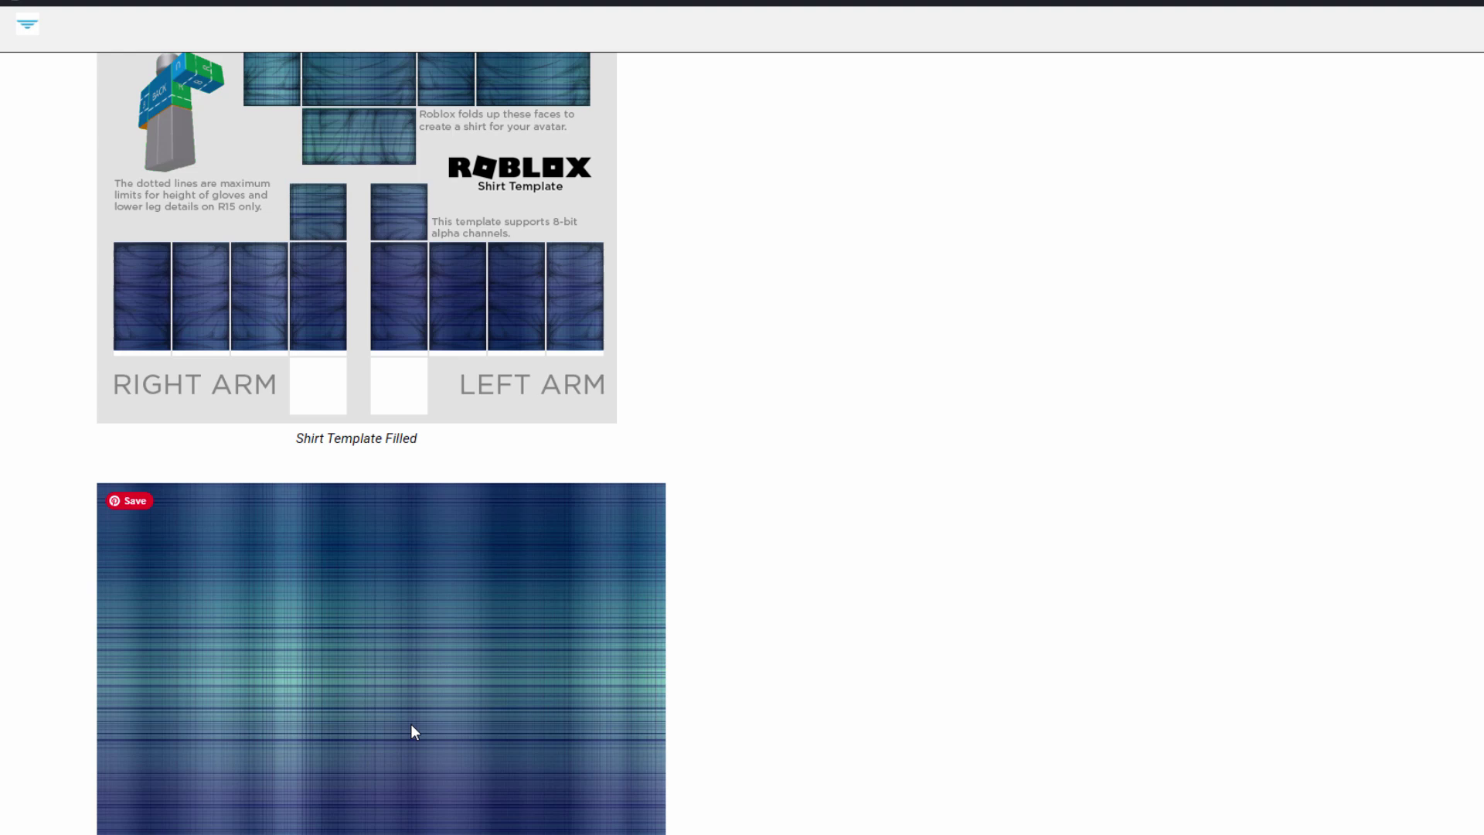
pyautogui.scroll(-8, 691, 471)
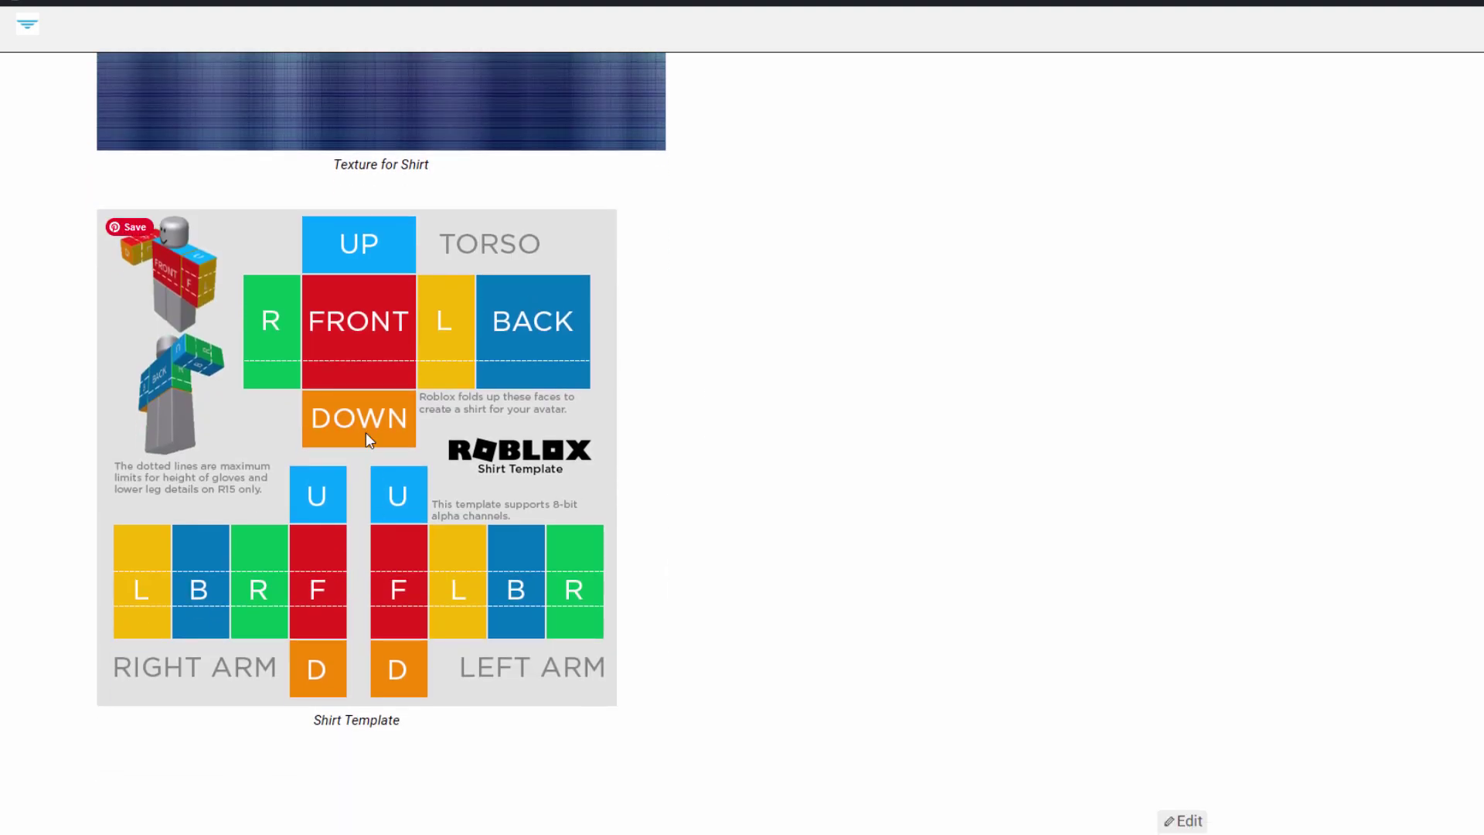
pyautogui.rightClick(365, 433)
pyautogui.click(388, 478)
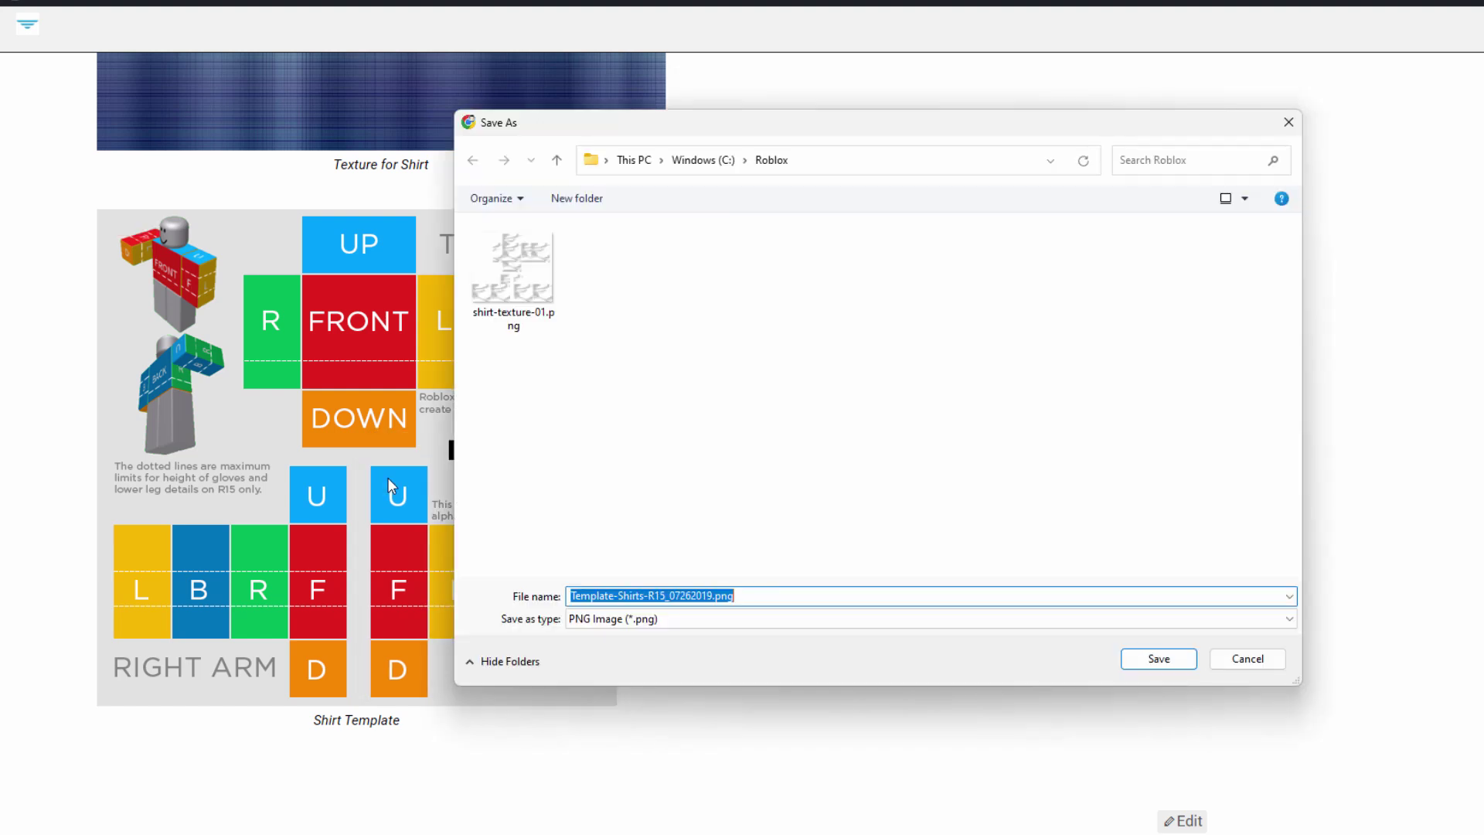
pyautogui.click(1152, 661)
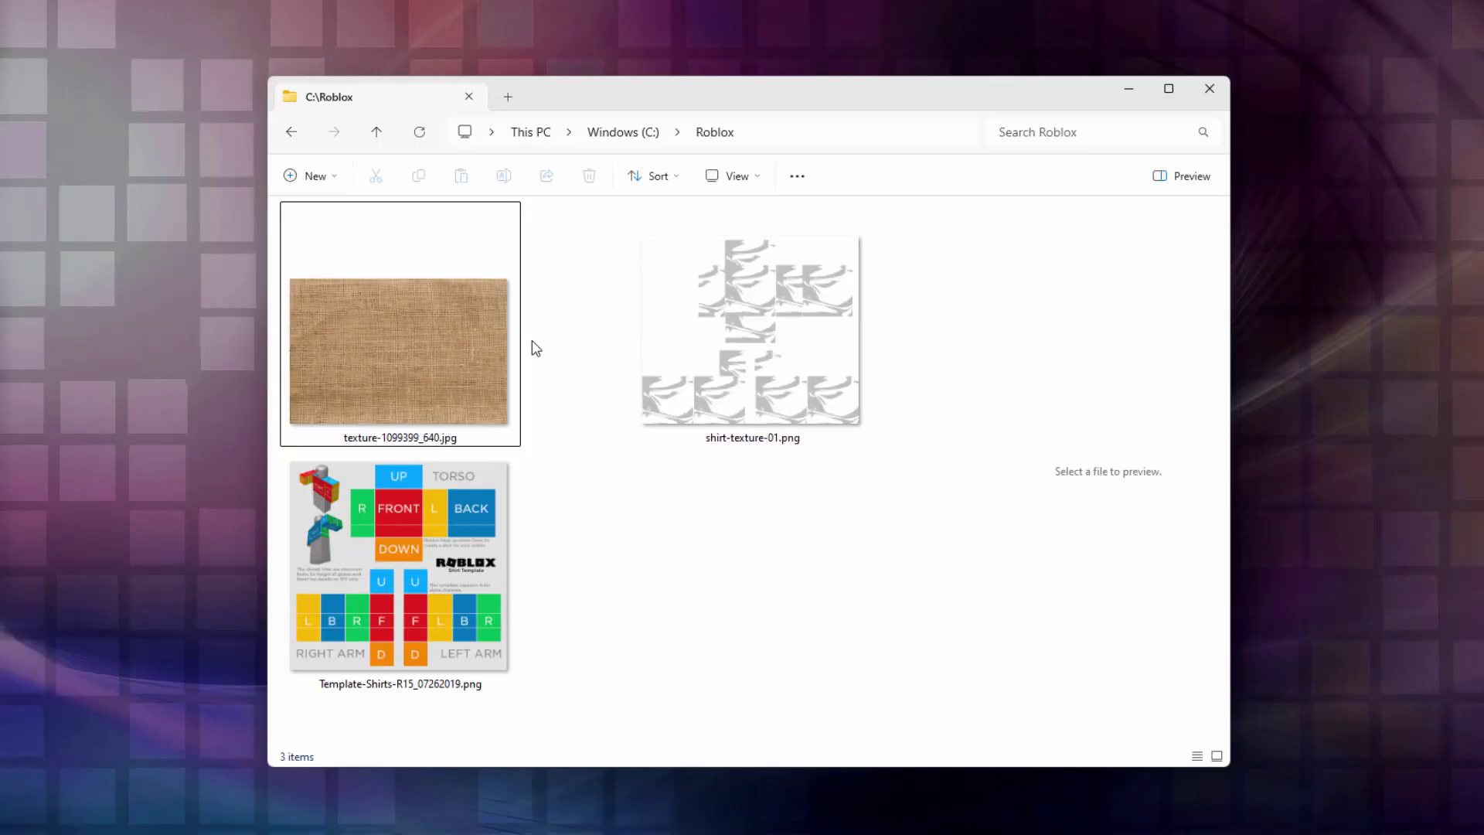
# Select the burlap texture file in the C:\Roblox folder.
pyautogui.click(348, 298)
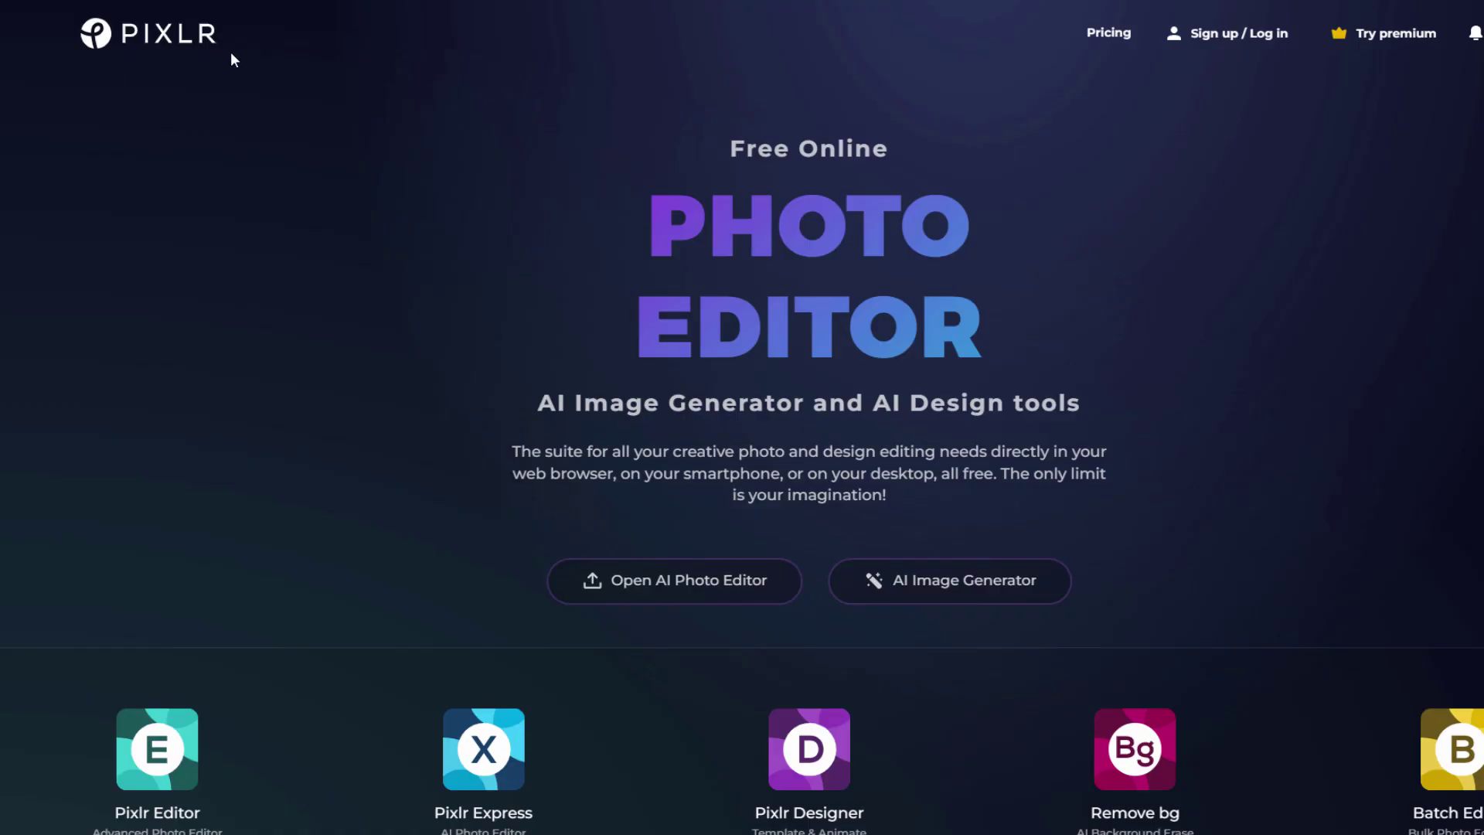
# Launch Pixlr Editor and open Template-Shirts-R15_07262019.png from C:\Roblox.
pyautogui.click(157, 746)
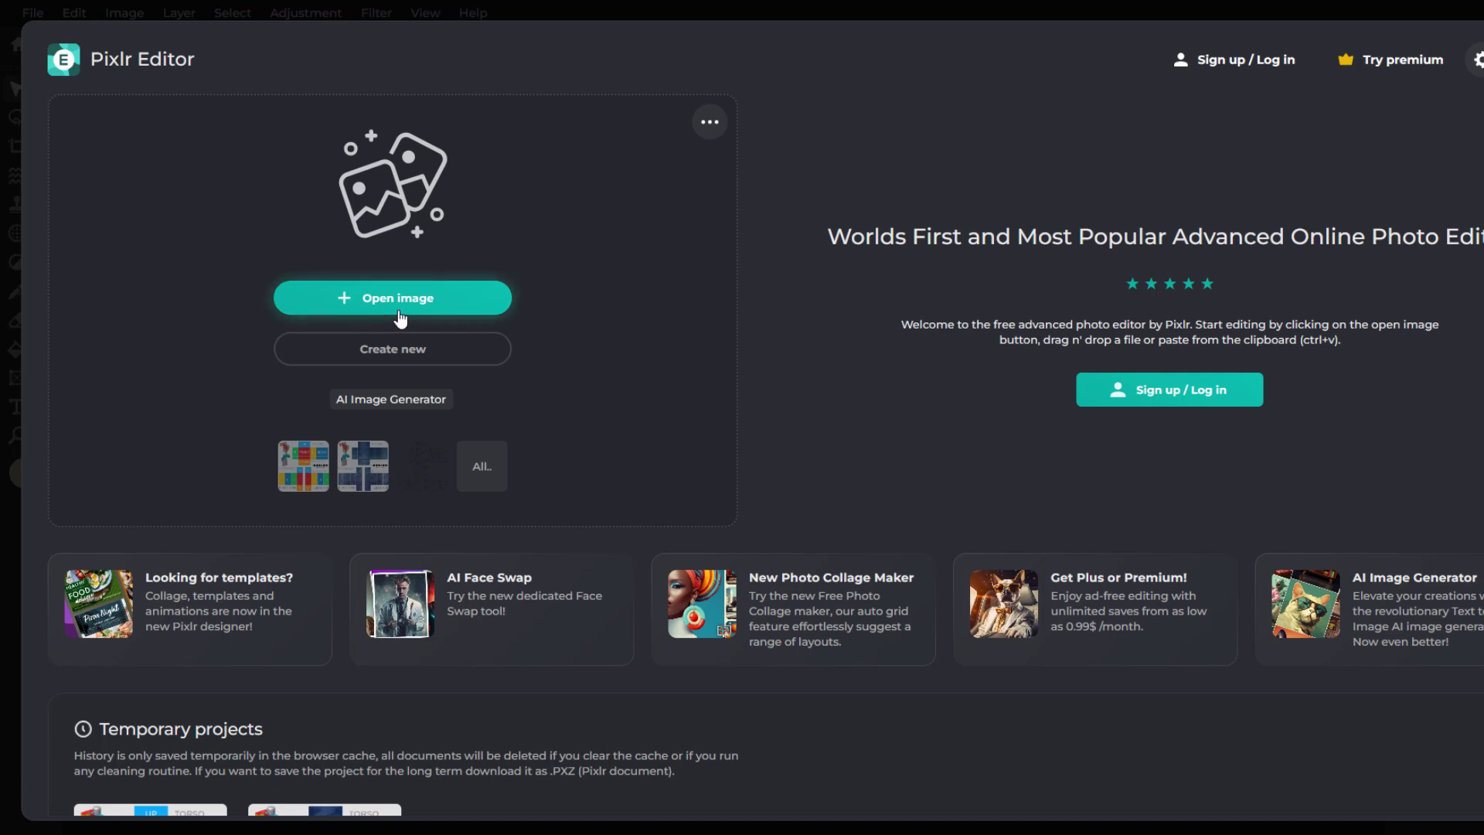
pyautogui.click(484, 307)
pyautogui.click(587, 268)
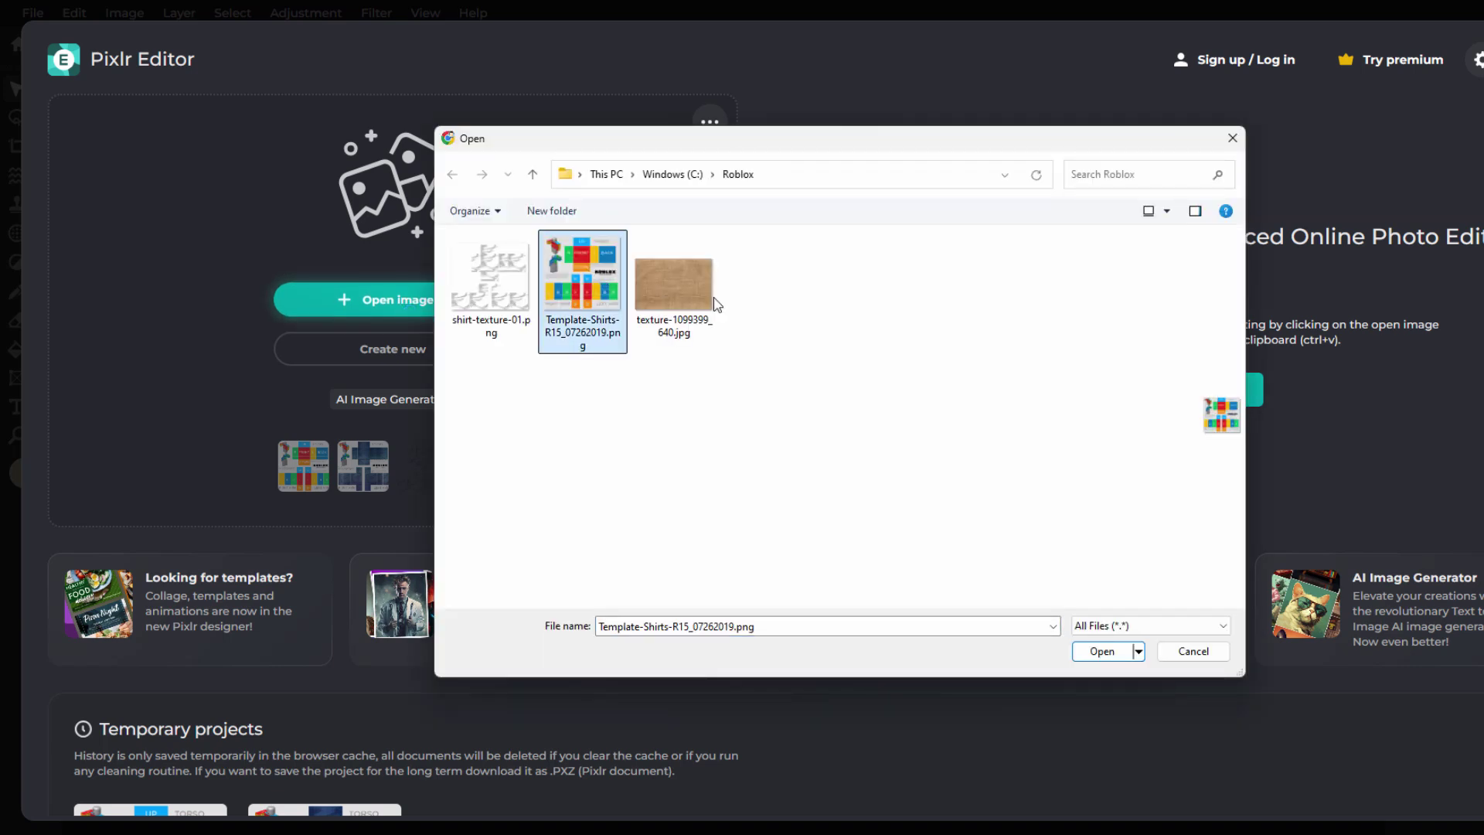
pyautogui.click(1103, 654)
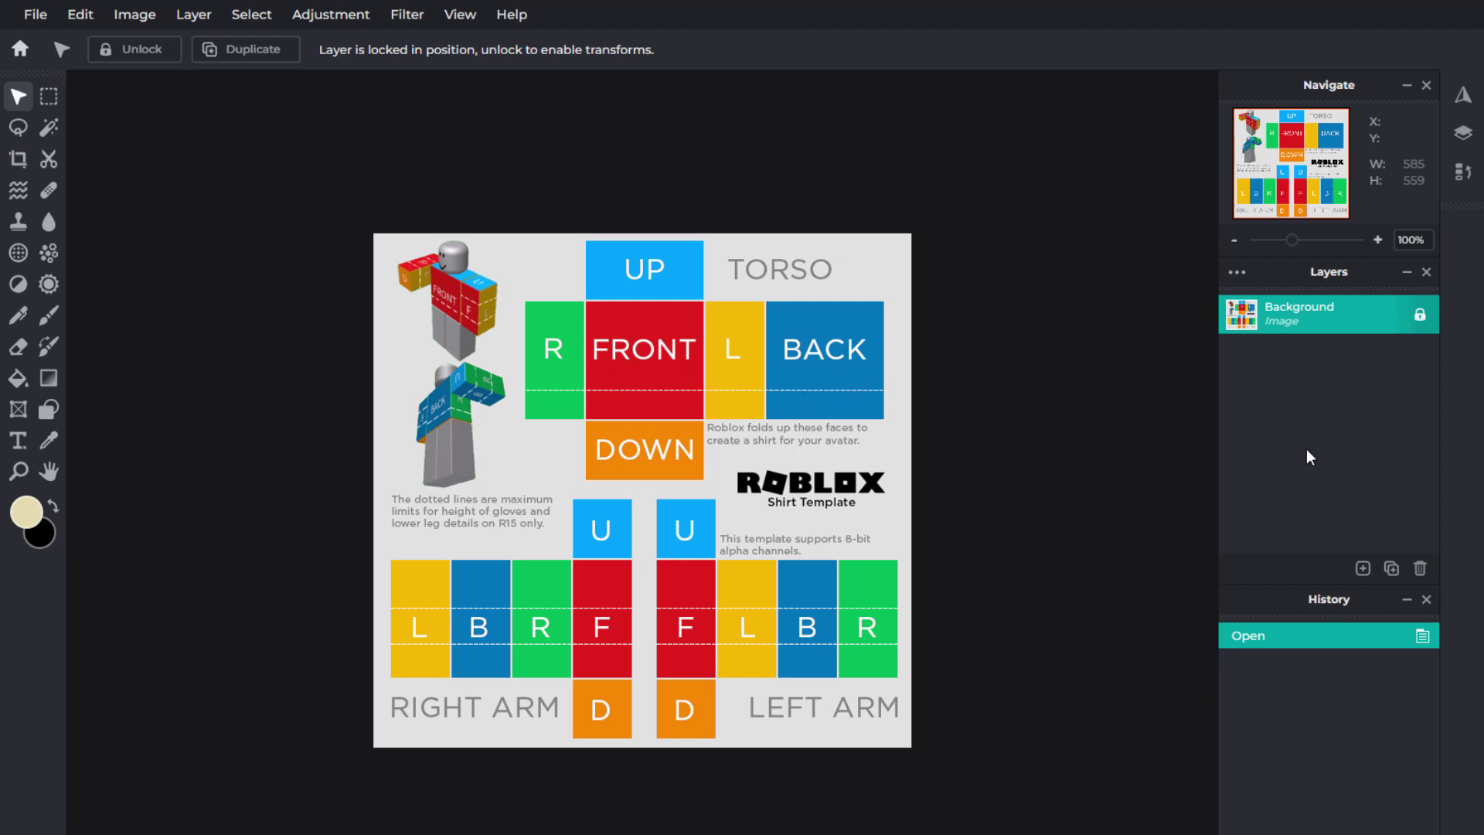
# Duplicate the Background layer, then unlock and hide the original Background.
pyautogui.click(1391, 568)
pyautogui.click(1363, 568)
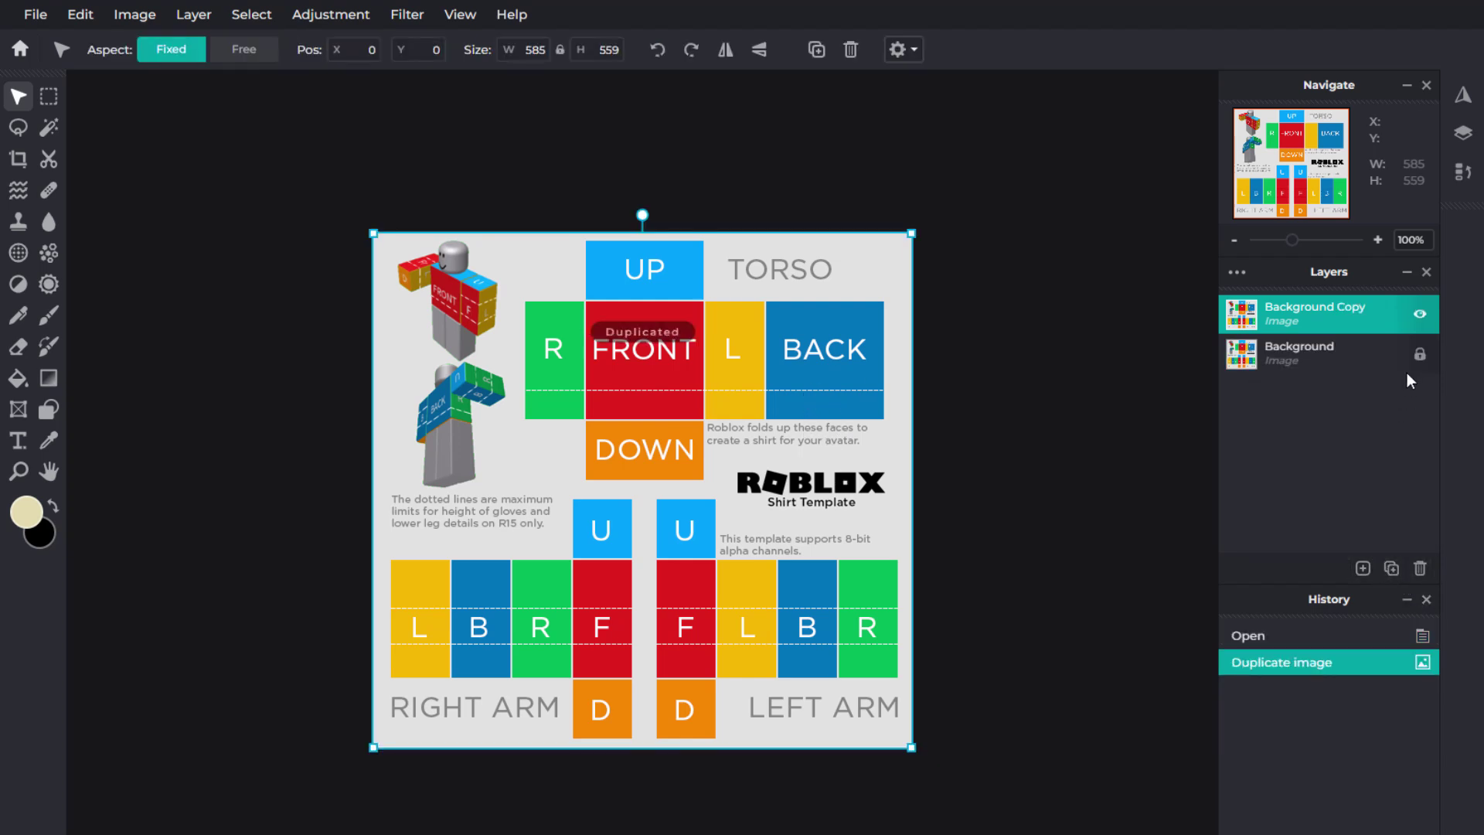
pyautogui.click(1420, 355)
pyautogui.click(1421, 356)
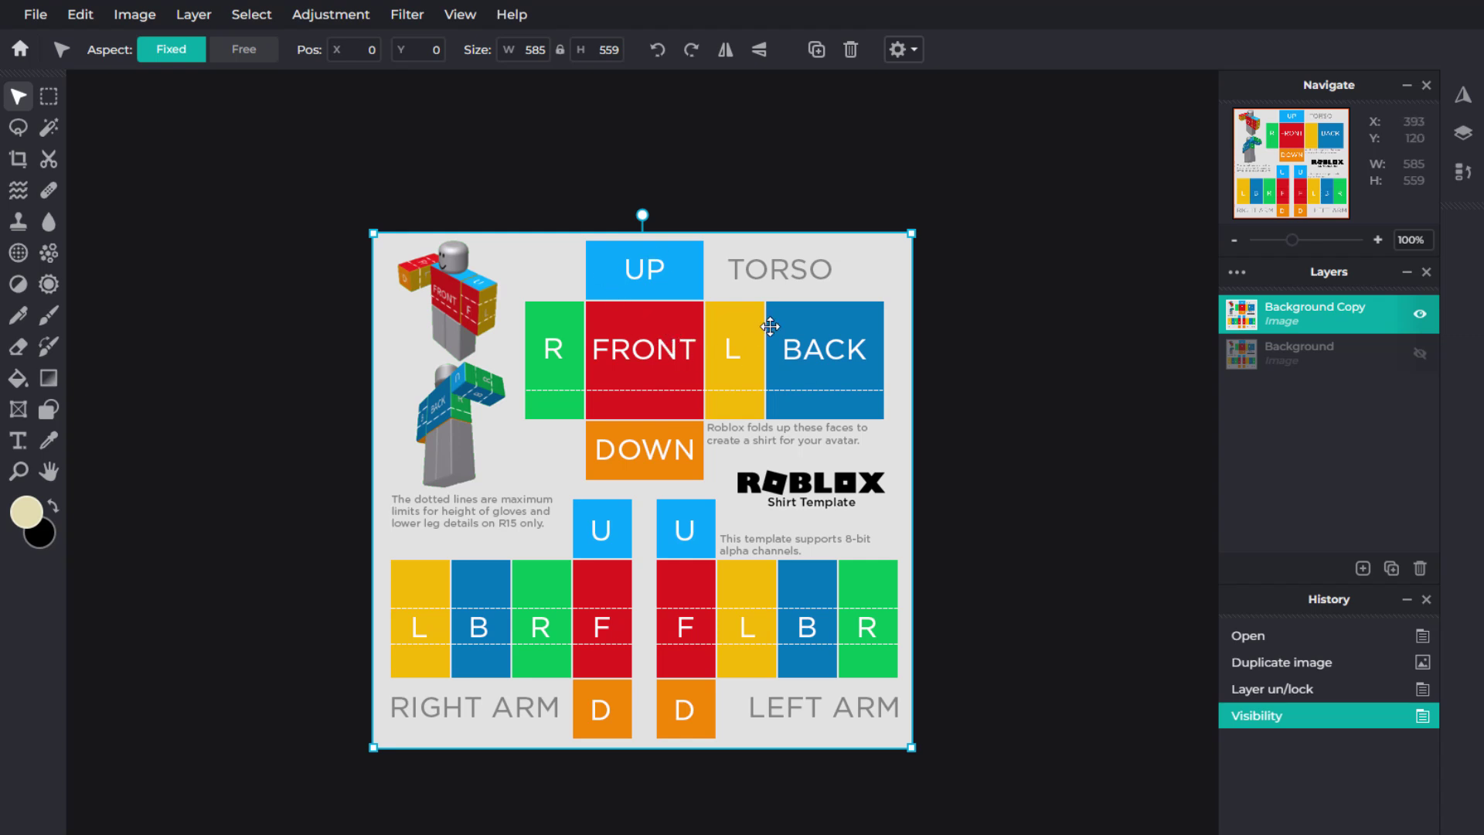
# With the Marquee tool, erase the torso's UP, R, FRONT and L blocks to transparency.
pyautogui.scroll(6, 588, 392)
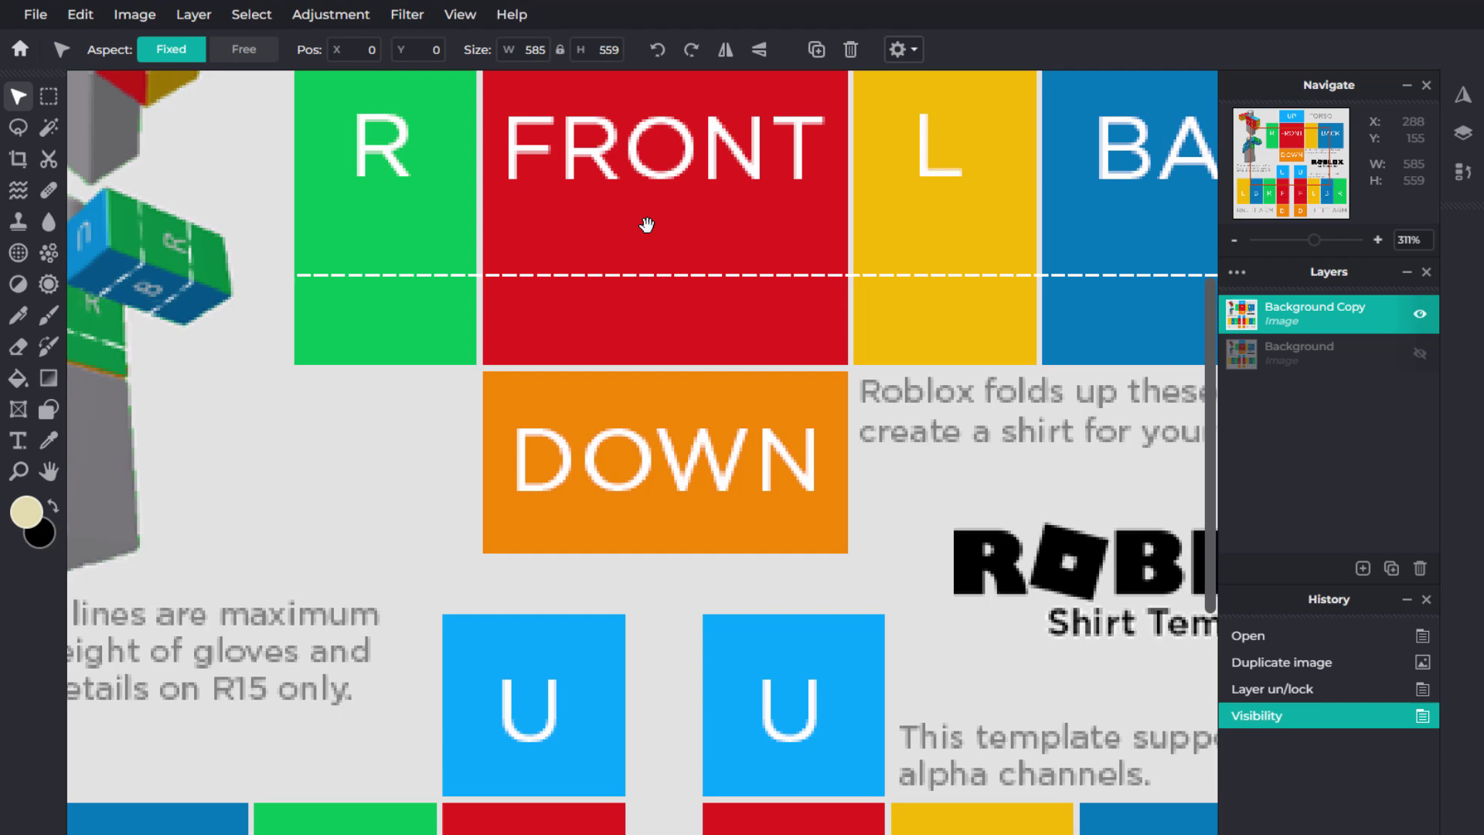
pyautogui.moveTo(646, 226); pyautogui.dragTo(596, 564)
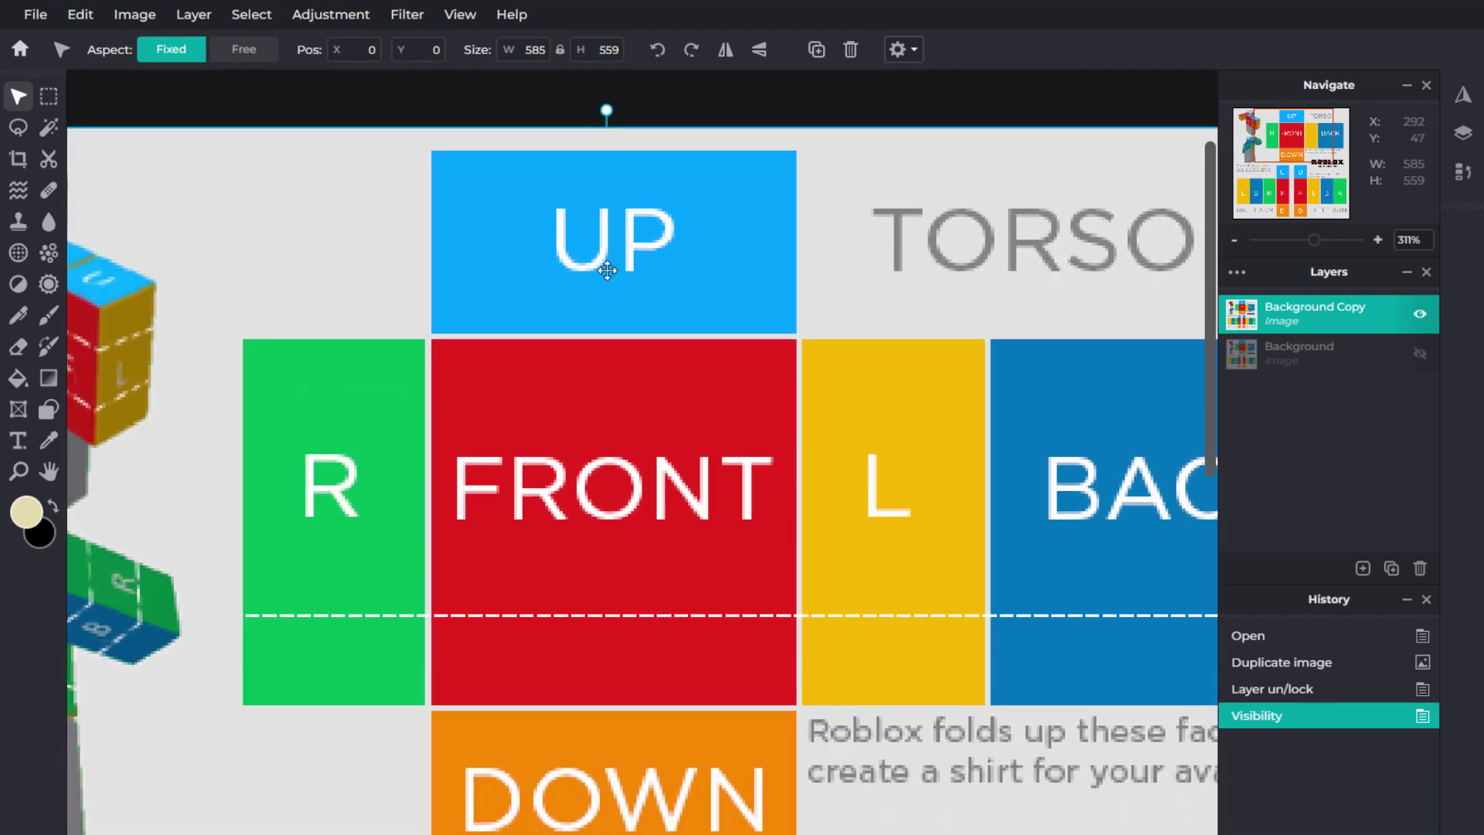
pyautogui.click(59, 105)
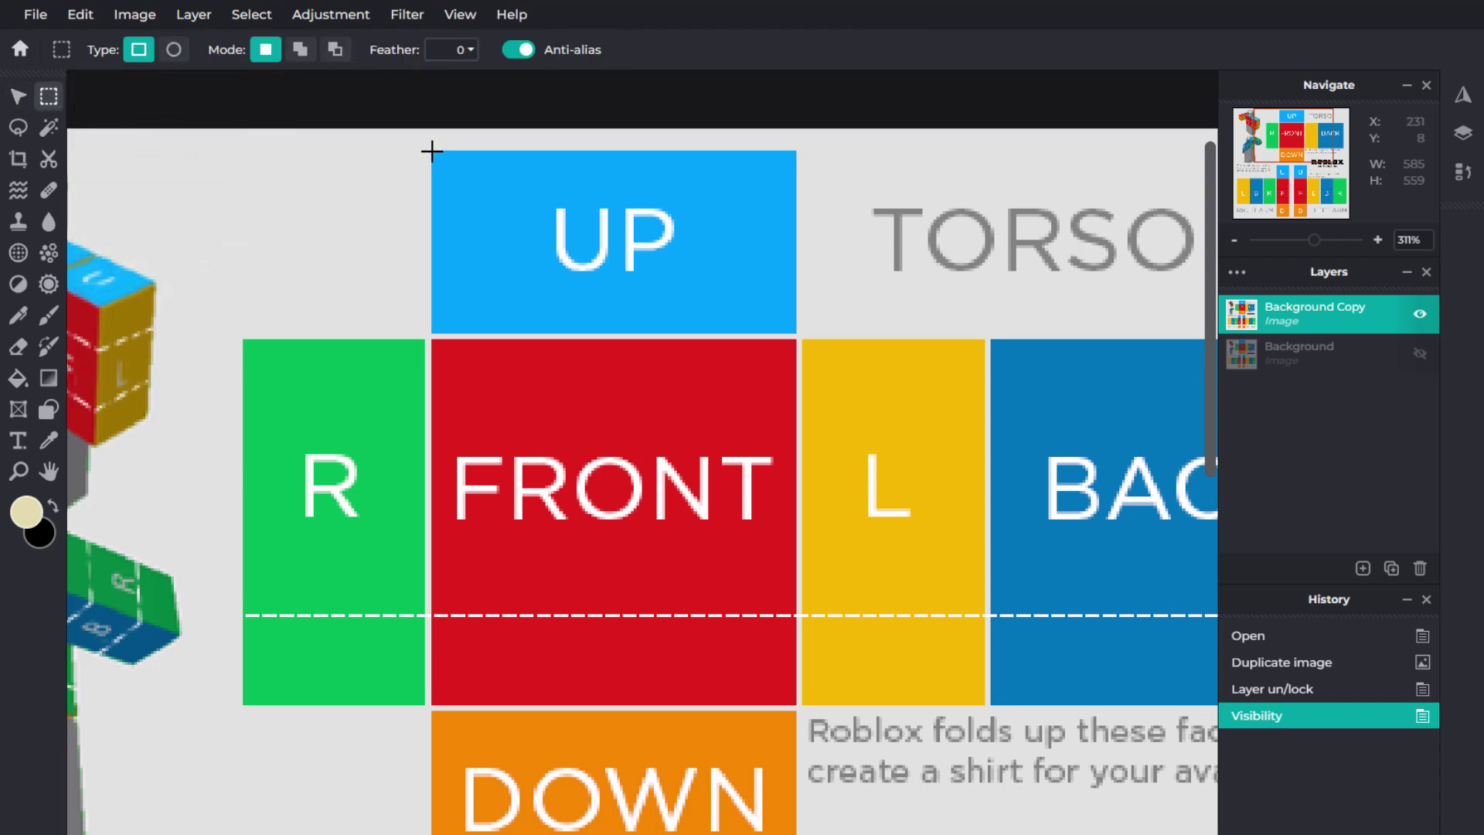
pyautogui.moveTo(431, 151); pyautogui.dragTo(797, 334)
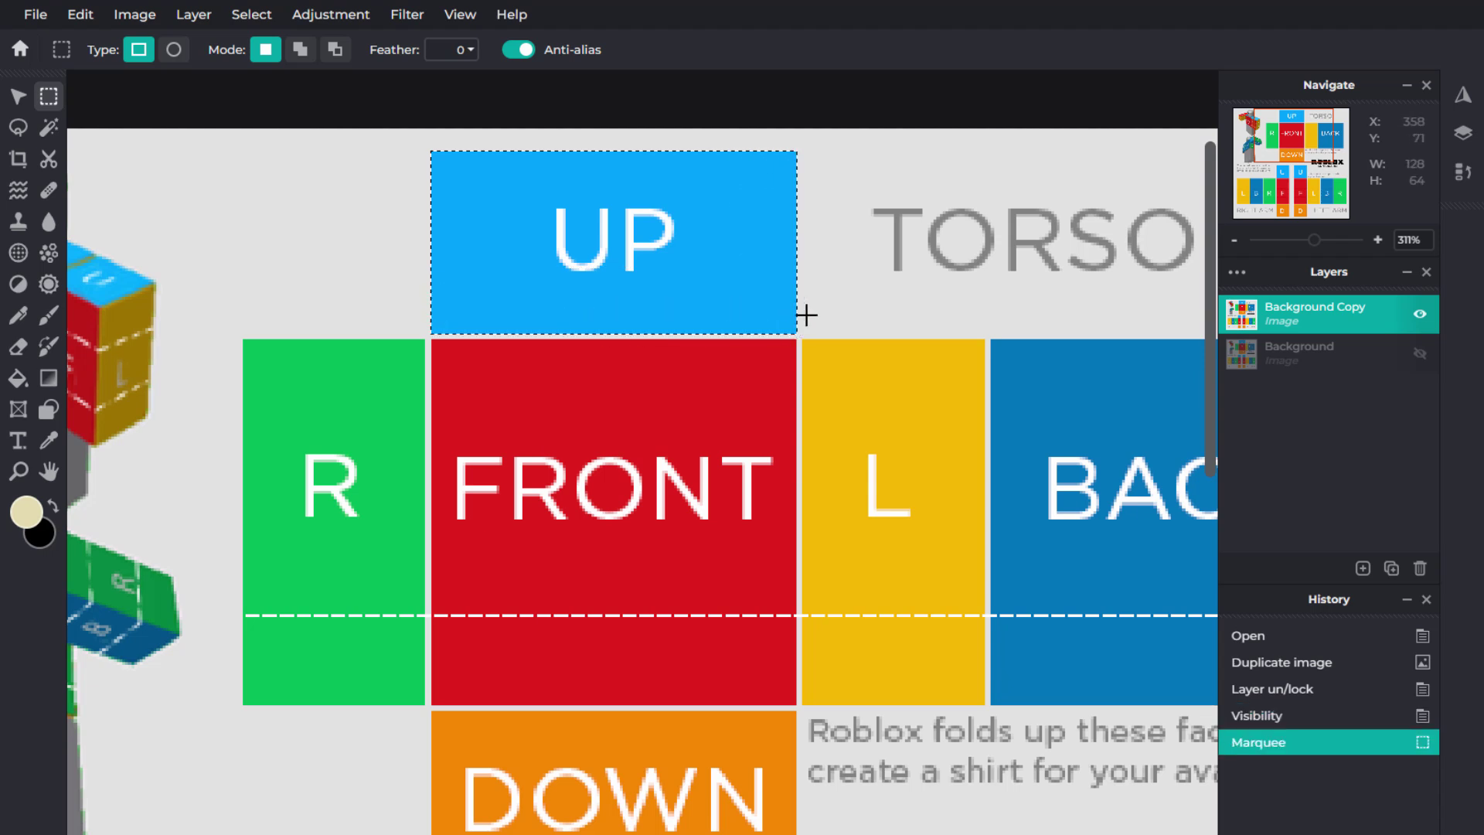
pyautogui.press('Delete')
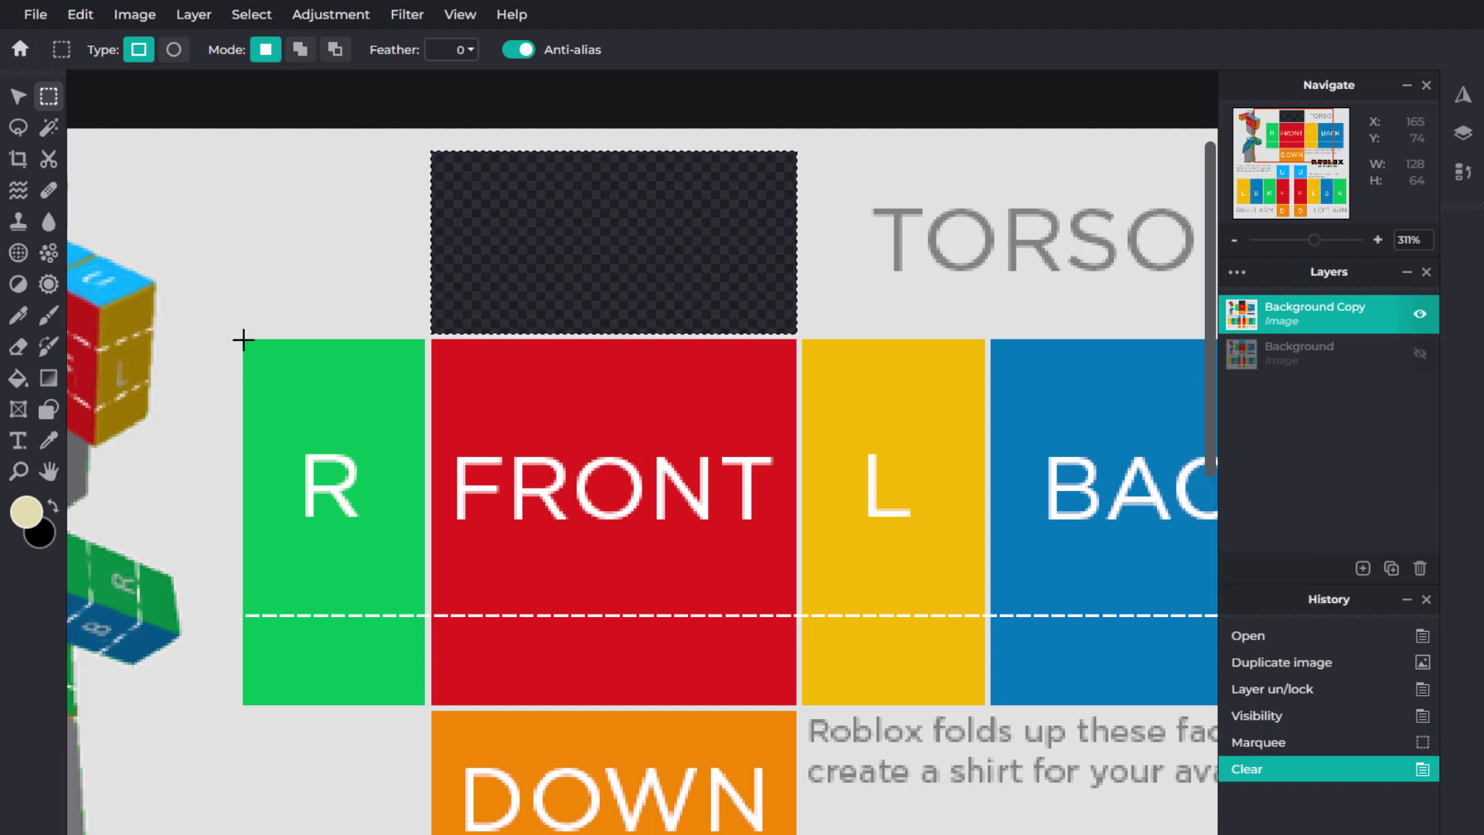
pyautogui.moveTo(243, 340); pyautogui.dragTo(425, 703)
pyautogui.press('Delete')
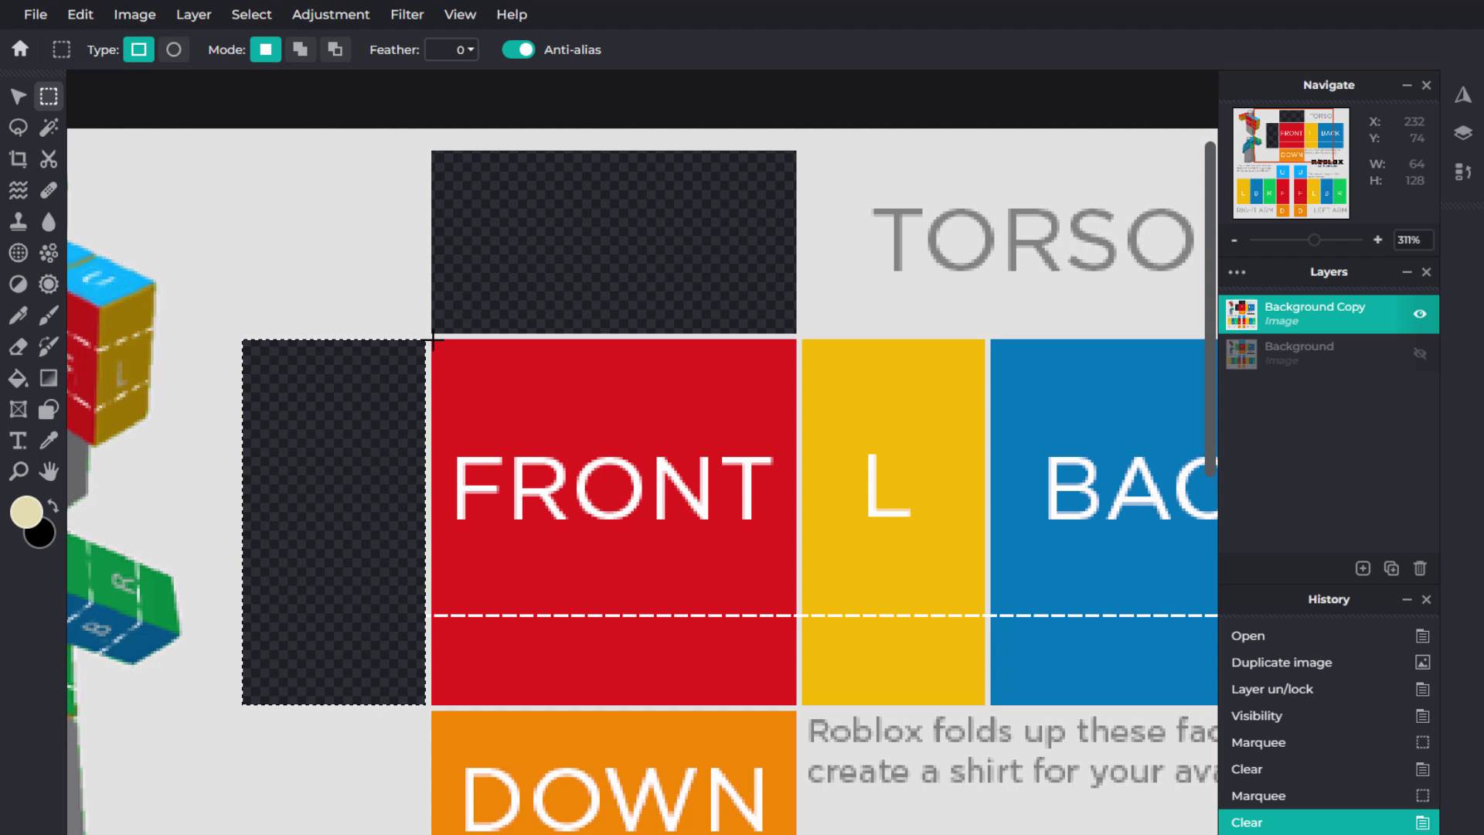
pyautogui.moveTo(433, 340); pyautogui.dragTo(796, 704)
pyautogui.press('Delete')
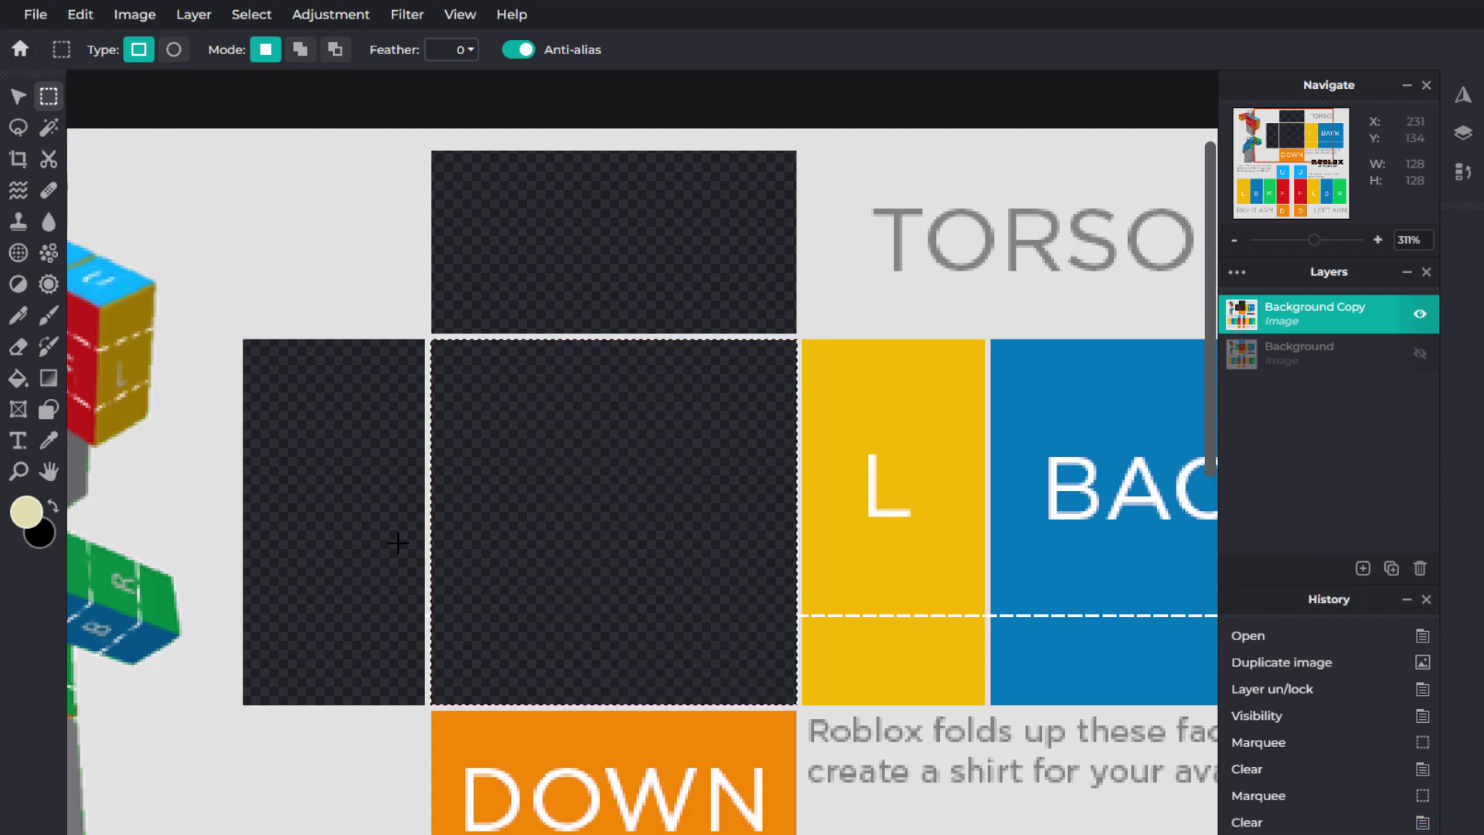
pyautogui.moveTo(802, 341); pyautogui.dragTo(986, 704)
pyautogui.press('Delete')
# Erase the torso's blue BACK and orange DOWN blocks as well.
pyautogui.hscroll(3, 894, 531)
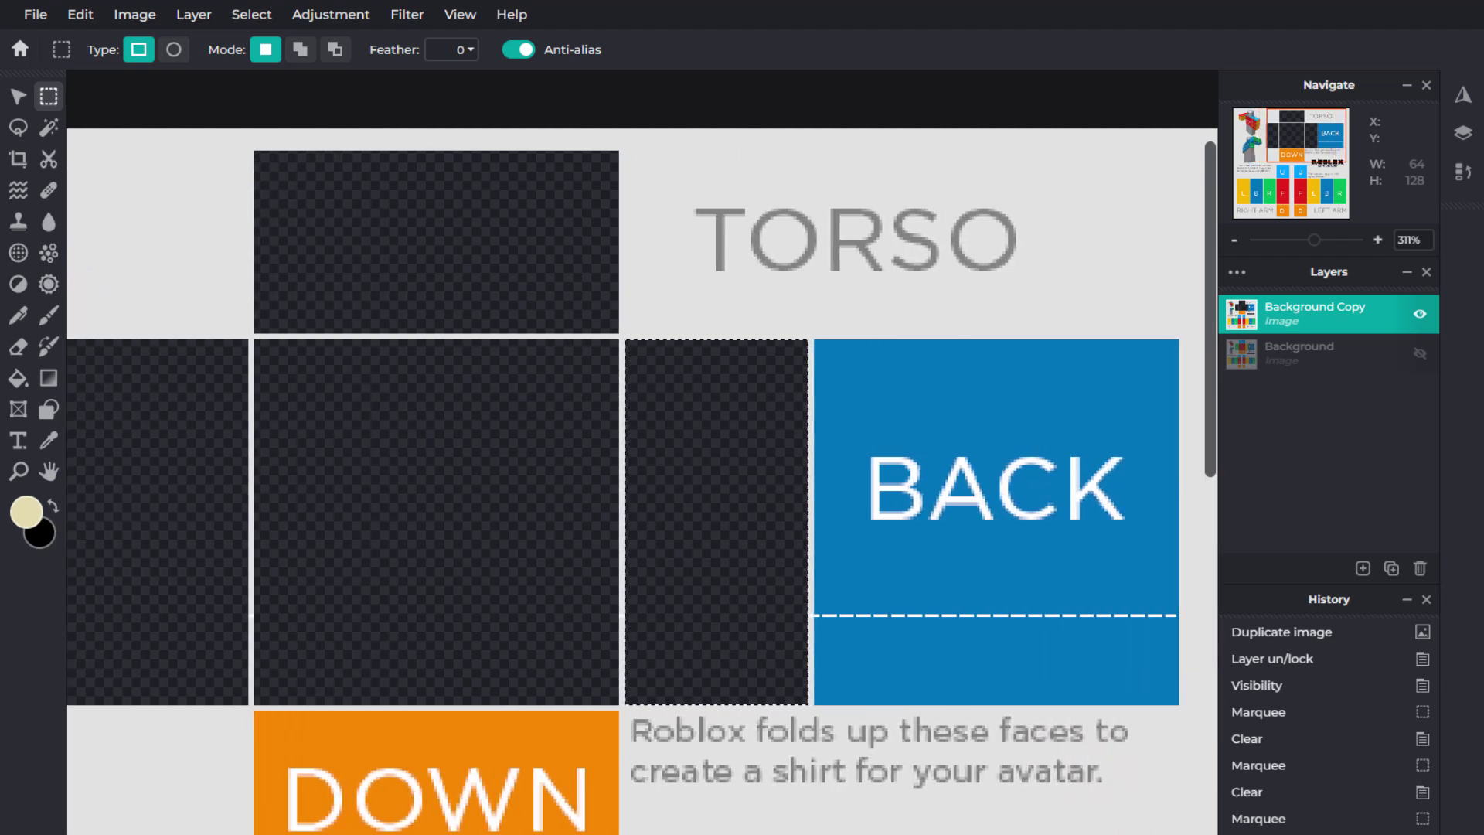
pyautogui.hscroll(2, 833, 419)
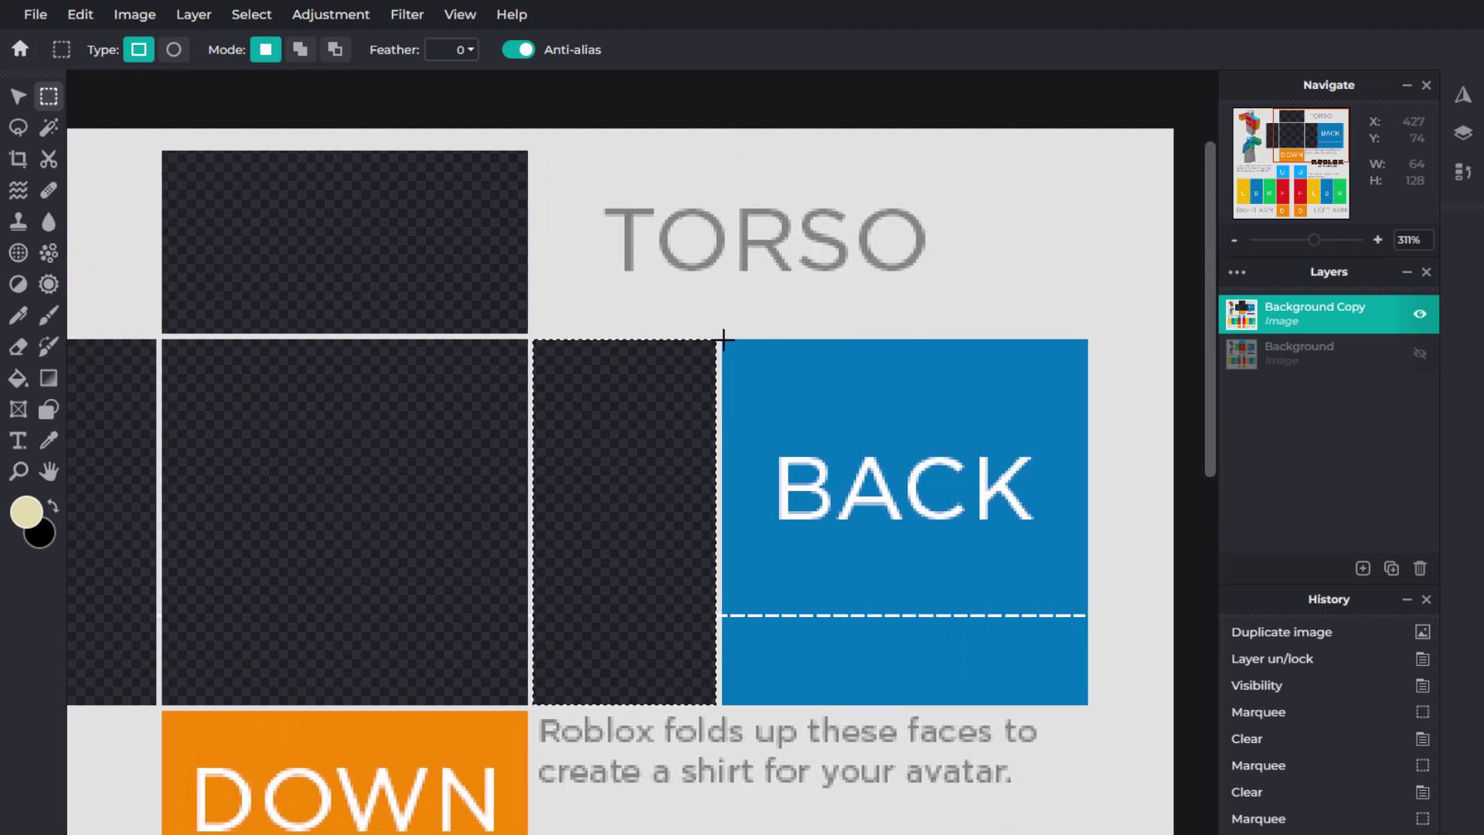
pyautogui.moveTo(724, 338); pyautogui.dragTo(1087, 703)
pyautogui.press('Delete')
pyautogui.hscroll(4, 1086, 703)
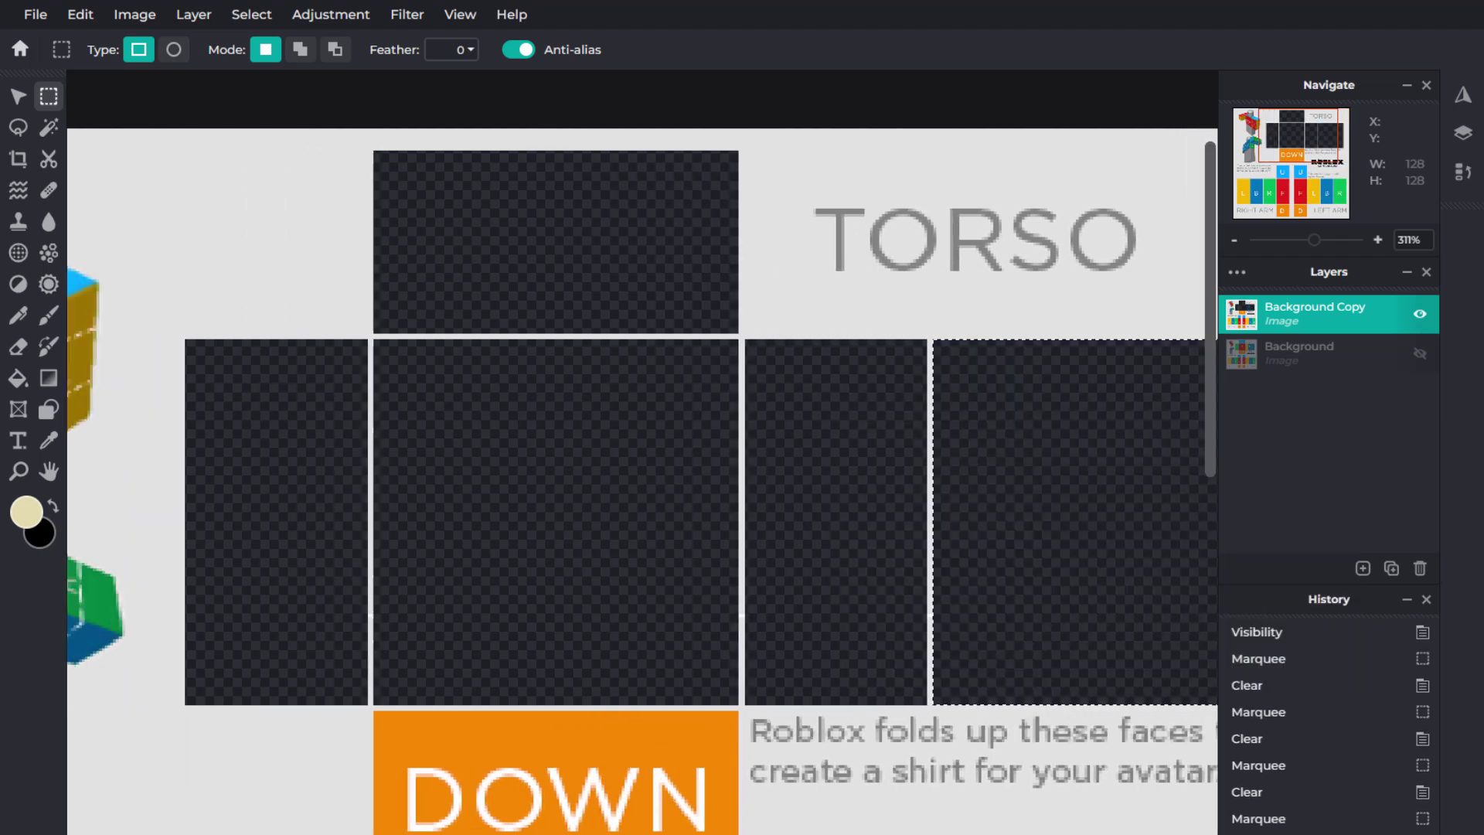
pyautogui.hscroll(-3, 812, 687)
pyautogui.scroll(2, 762, 608)
pyautogui.moveTo(521, 467); pyautogui.dragTo(1003, 706)
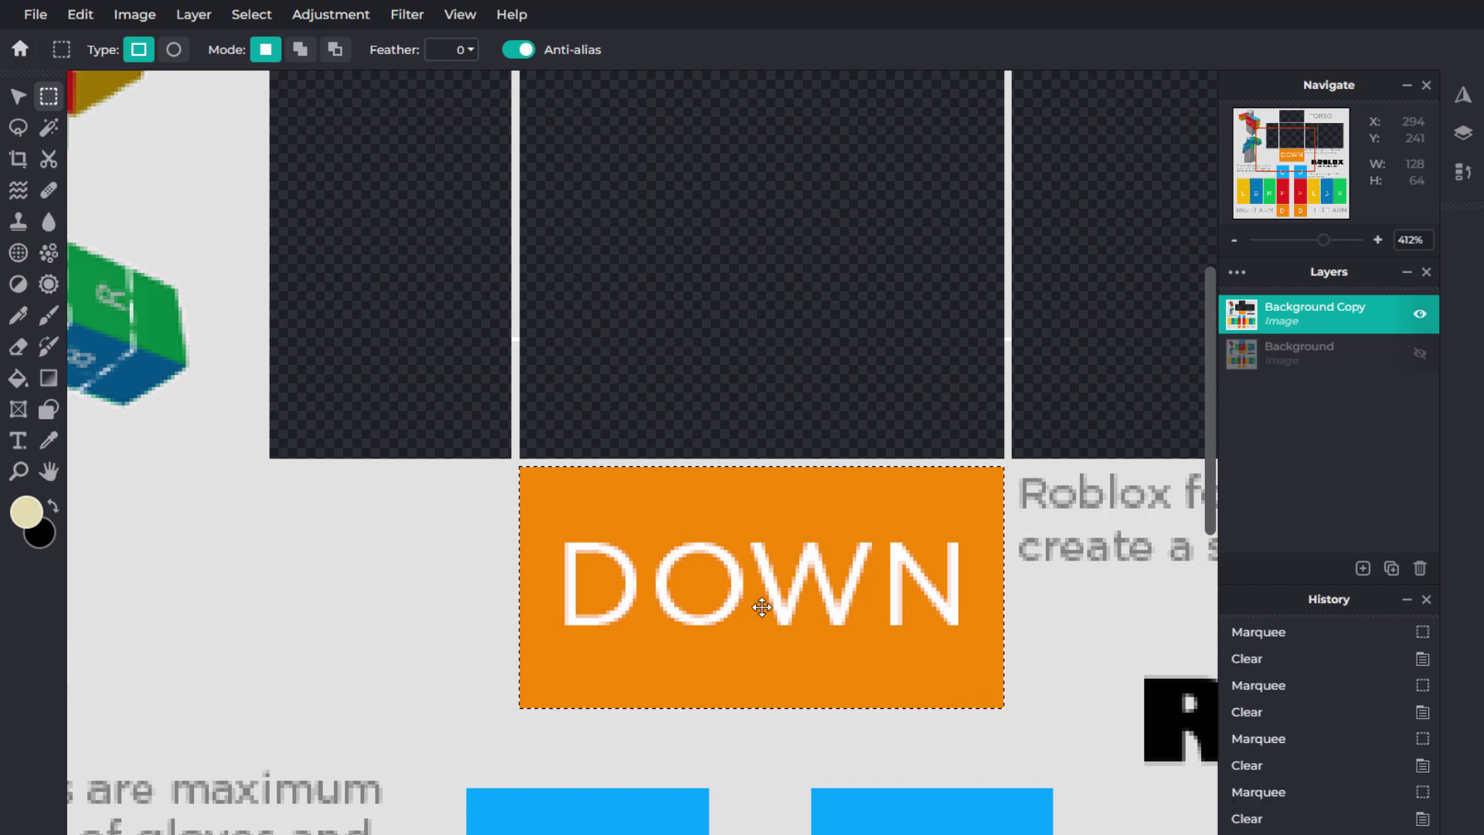
pyautogui.press('Delete')
pyautogui.scroll(-5, 729, 657)
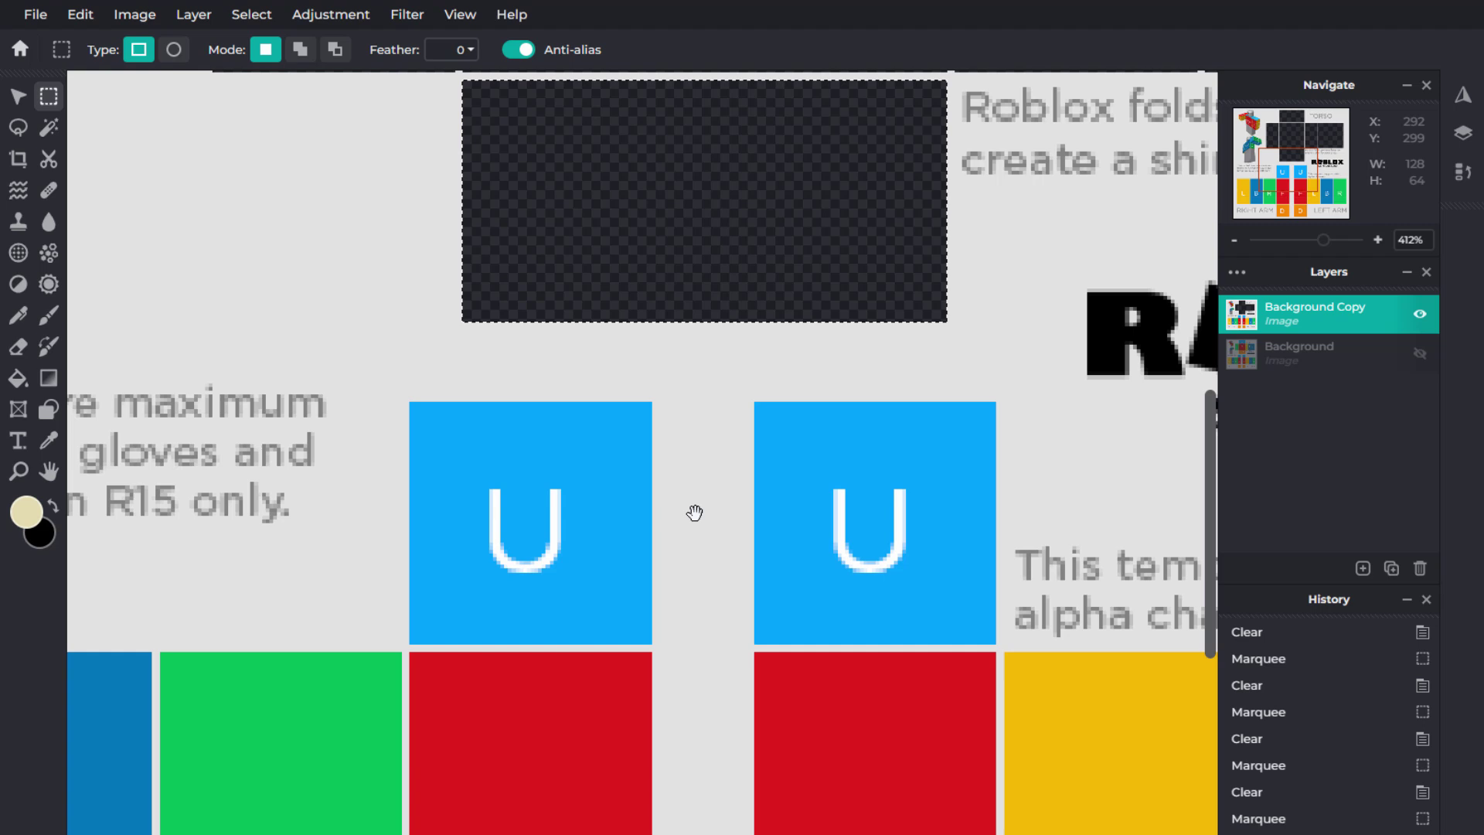
pyautogui.scroll(-3, 693, 363)
pyautogui.scroll(-3, 488, 431)
pyautogui.hscroll(5, 488, 431)
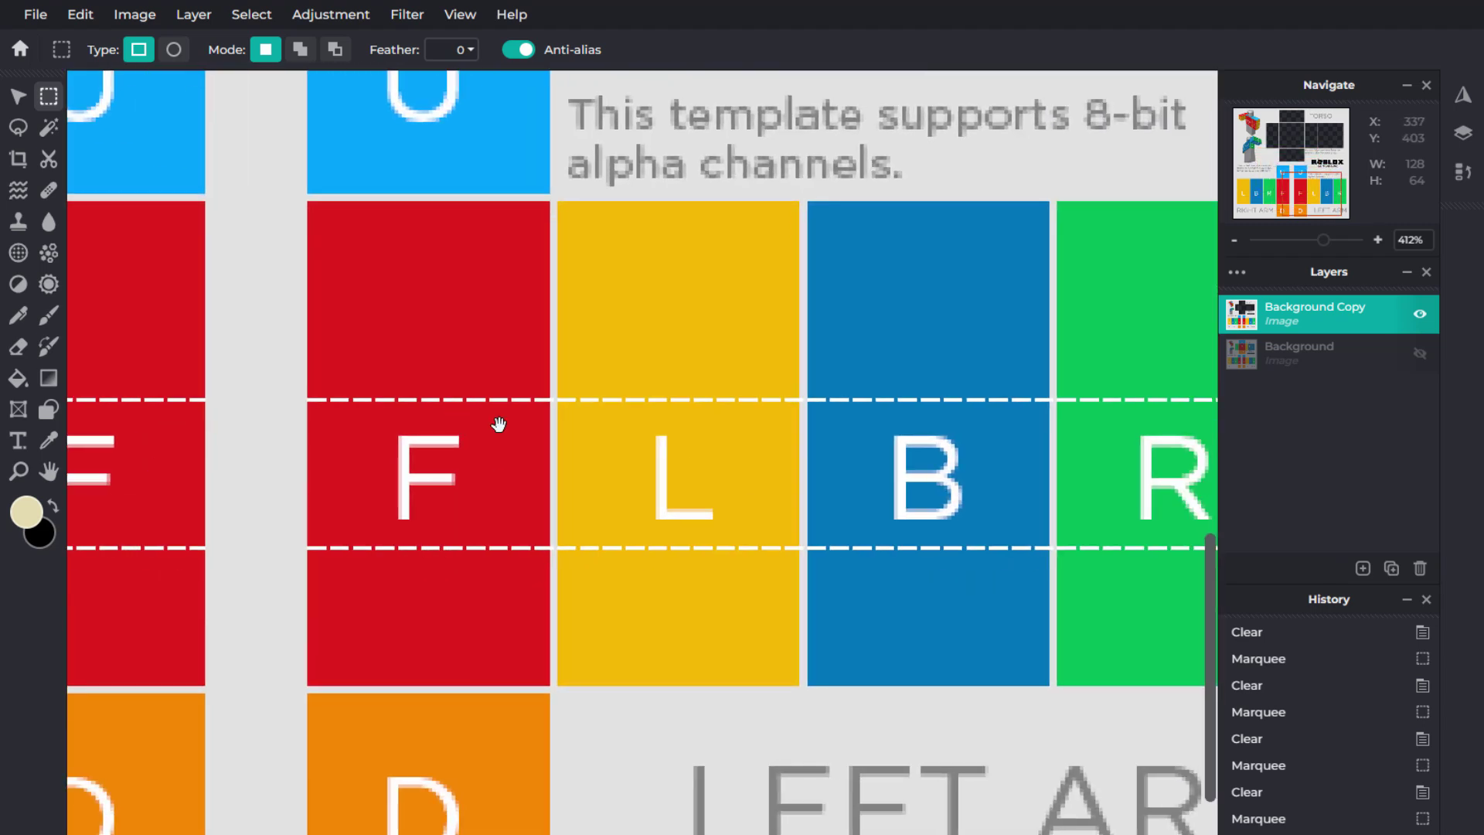
pyautogui.scroll(2, 499, 424)
pyautogui.hscroll(2, 531, 549)
pyautogui.scroll(-4, 520, 580)
pyautogui.hscroll(-1, 521, 579)
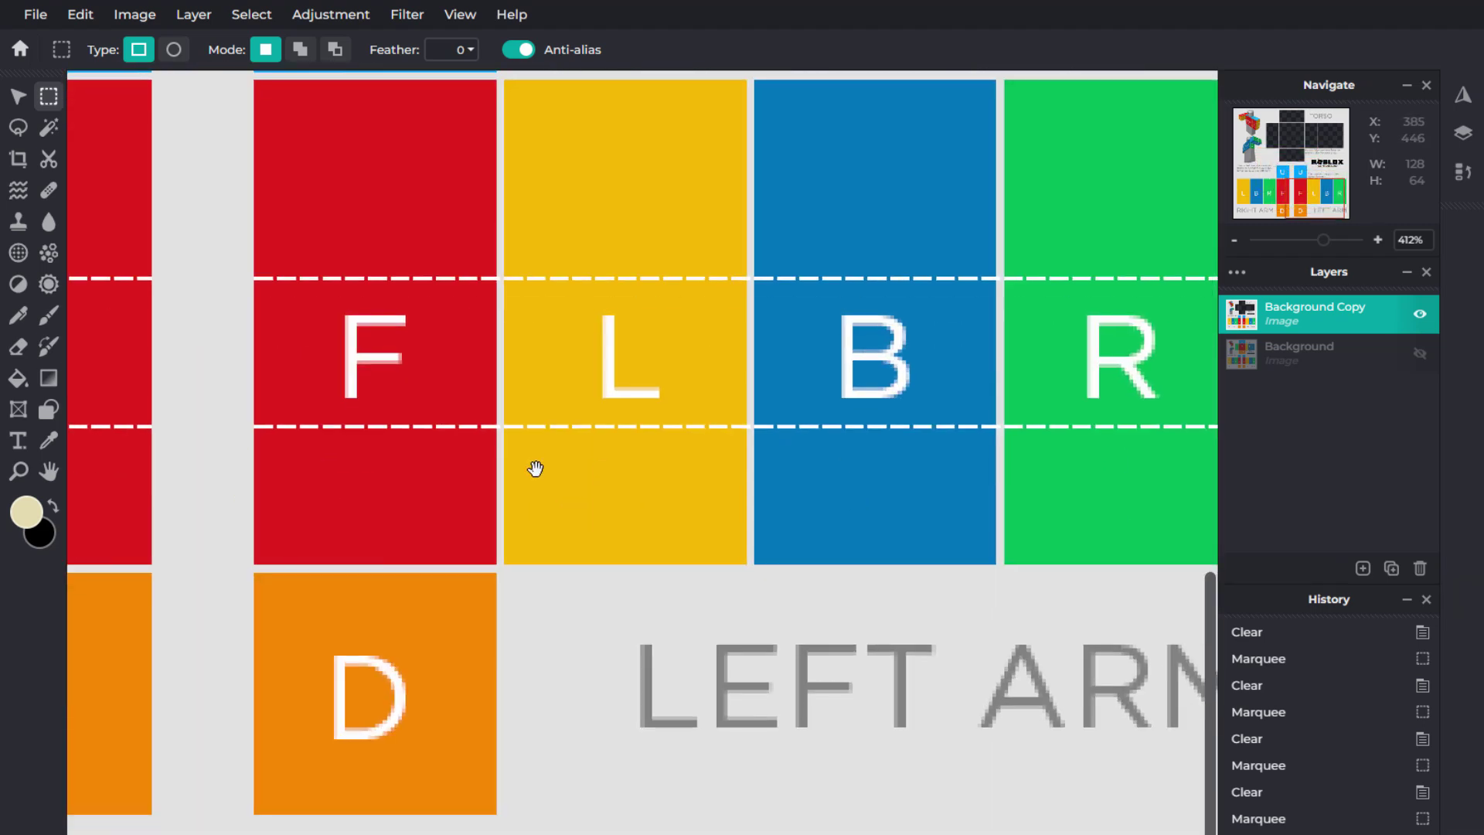
pyautogui.moveTo(536, 469); pyautogui.dragTo(781, 606)
pyautogui.hscroll(-3, 652, 585)
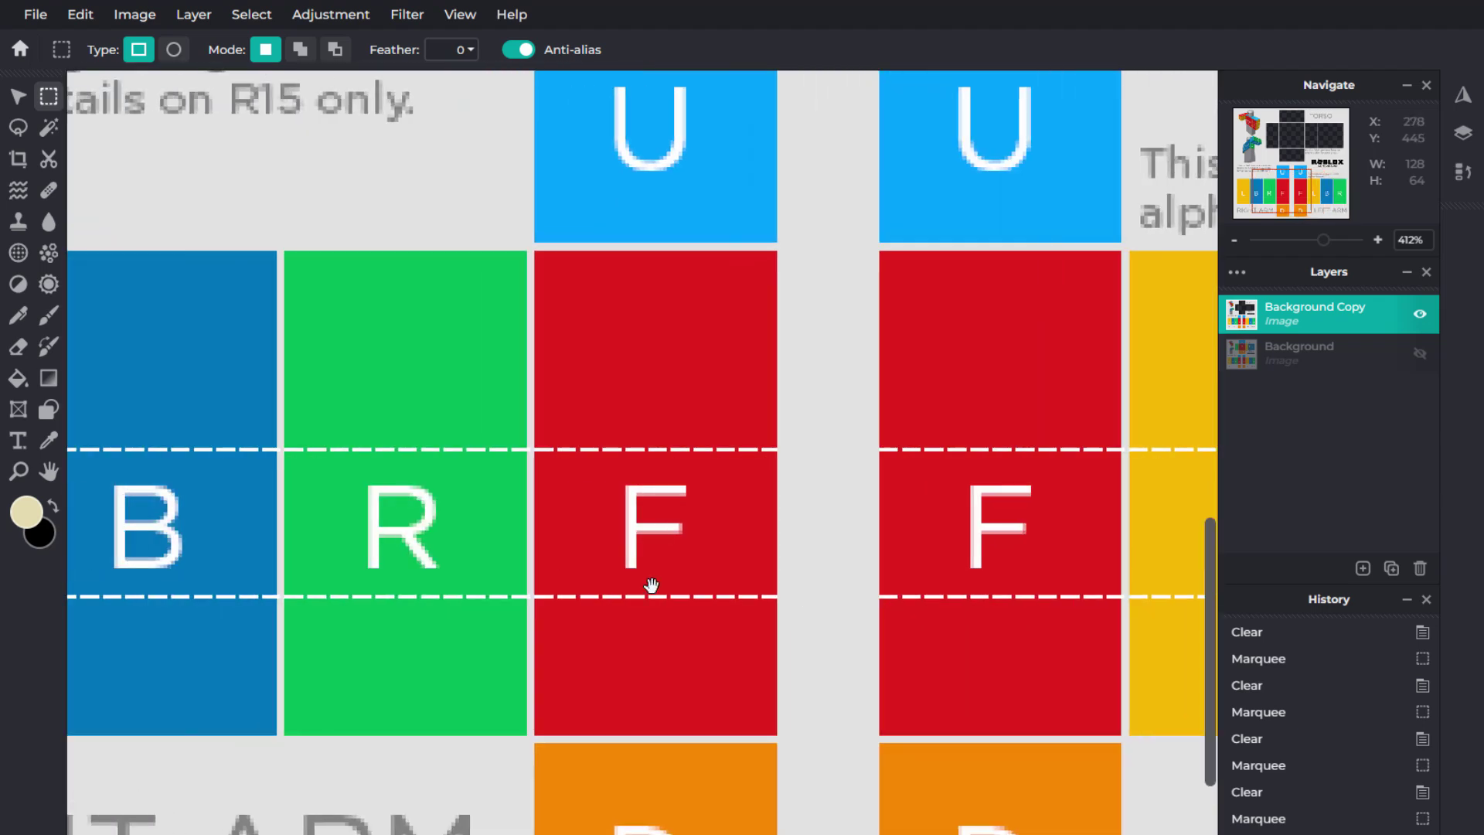
pyautogui.moveTo(652, 585); pyautogui.dragTo(537, 528)
pyautogui.hscroll(3, 706, 569)
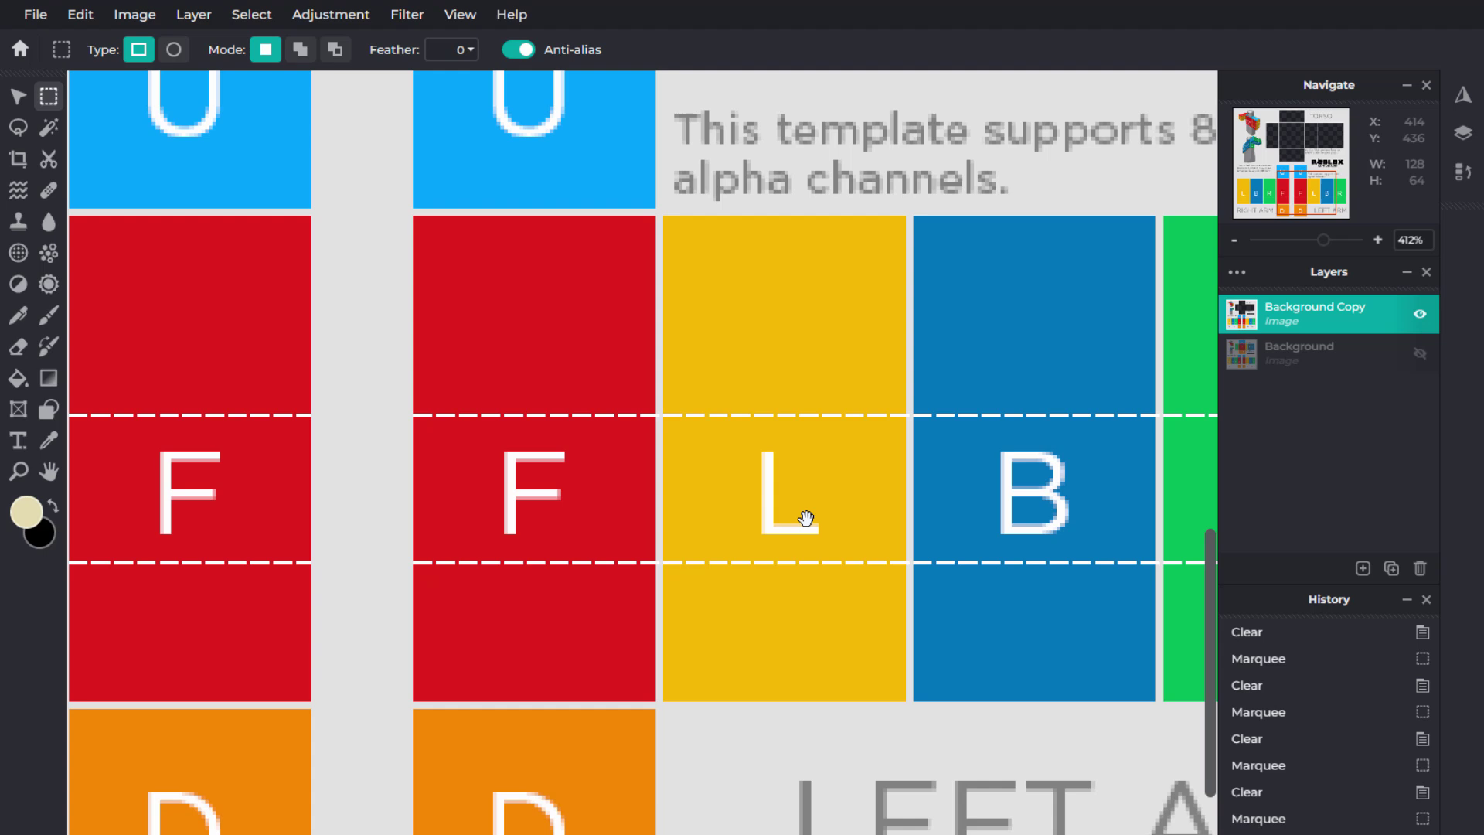
pyautogui.moveTo(1039, 522); pyautogui.dragTo(718, 526)
pyautogui.moveTo(505, 523); pyautogui.dragTo(706, 490)
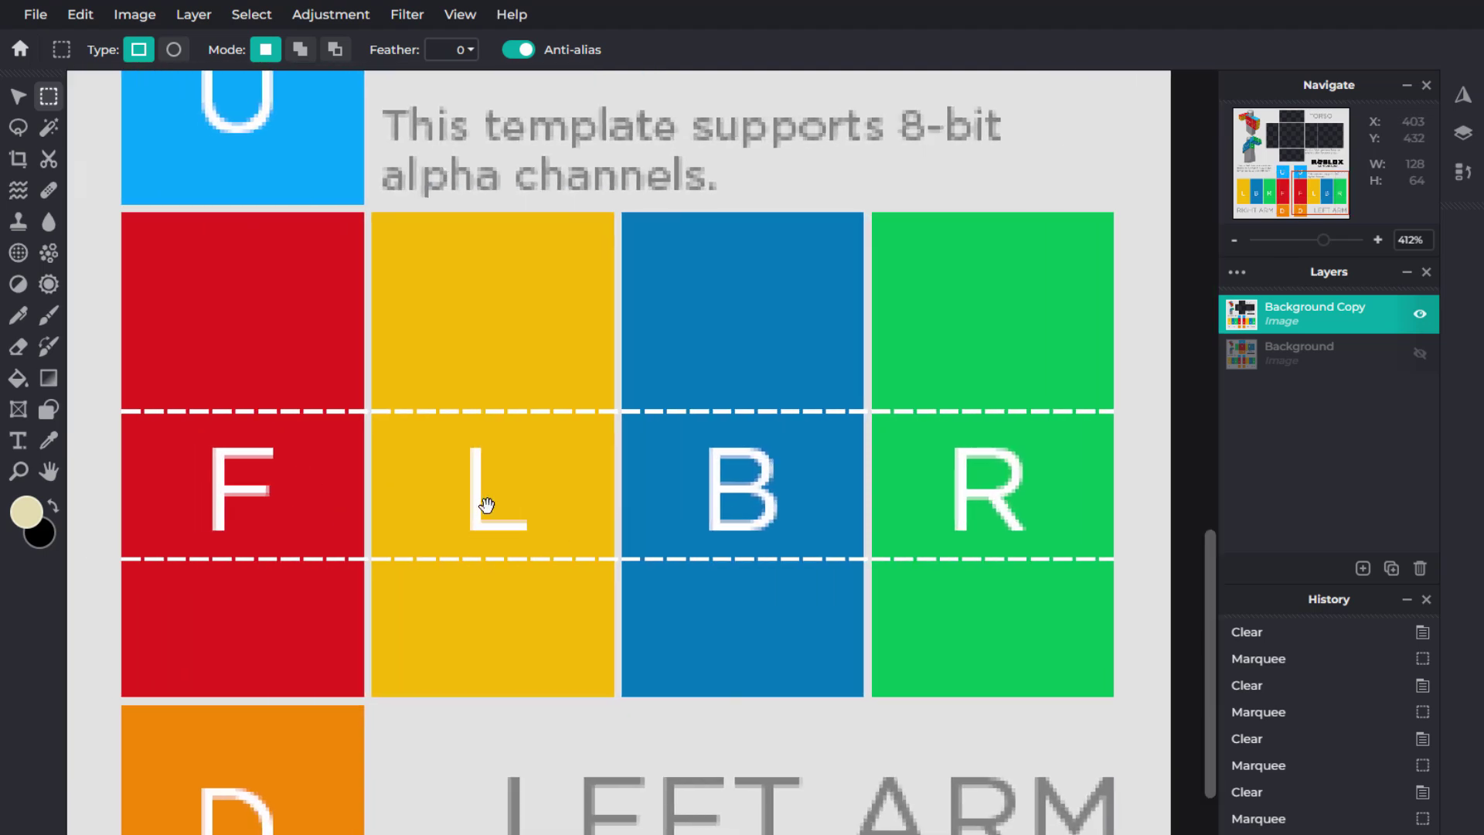
pyautogui.moveTo(471, 445); pyautogui.dragTo(596, 431)
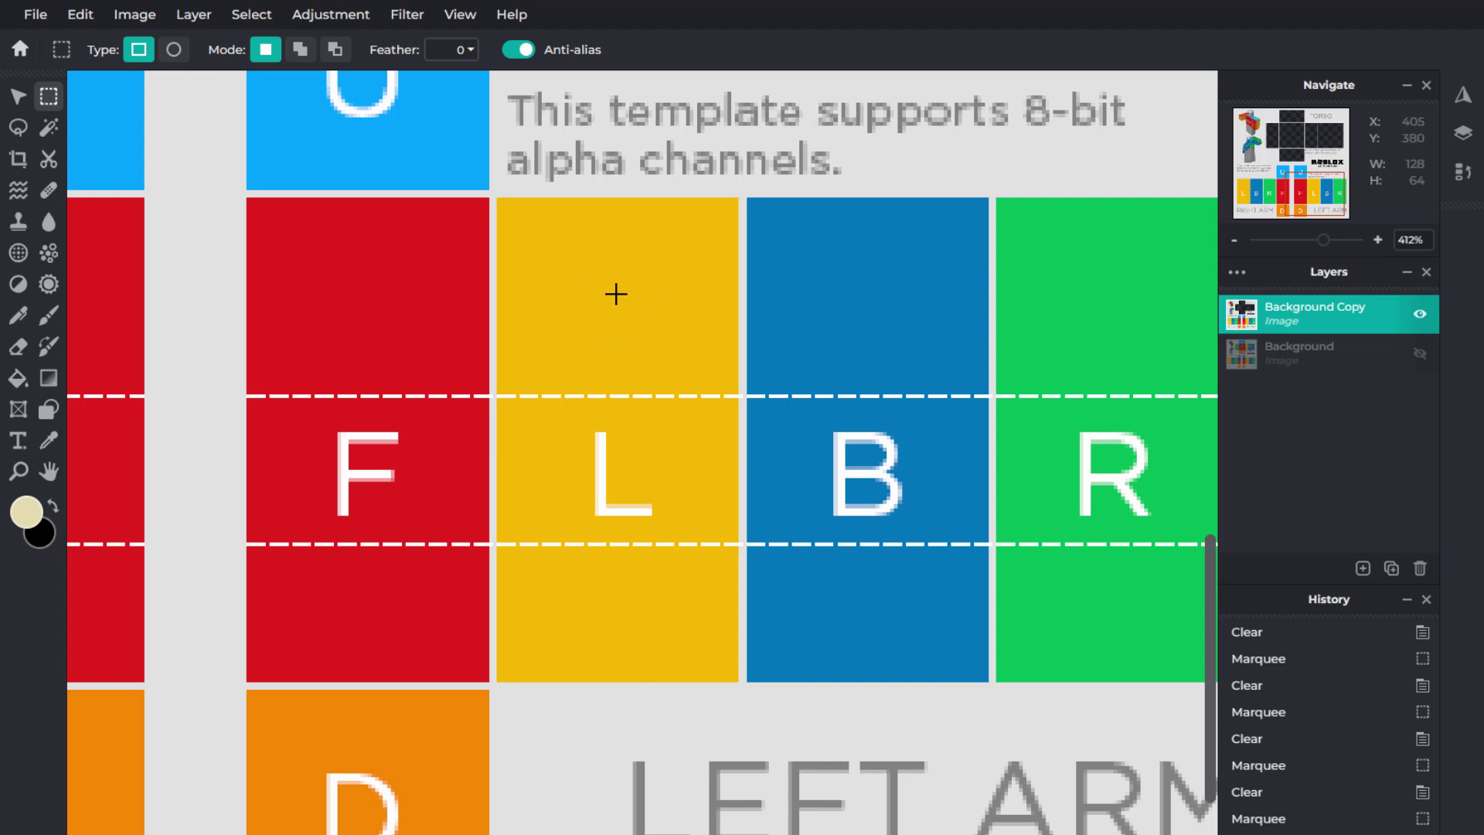
pyautogui.hscroll(-10, 431, 482)
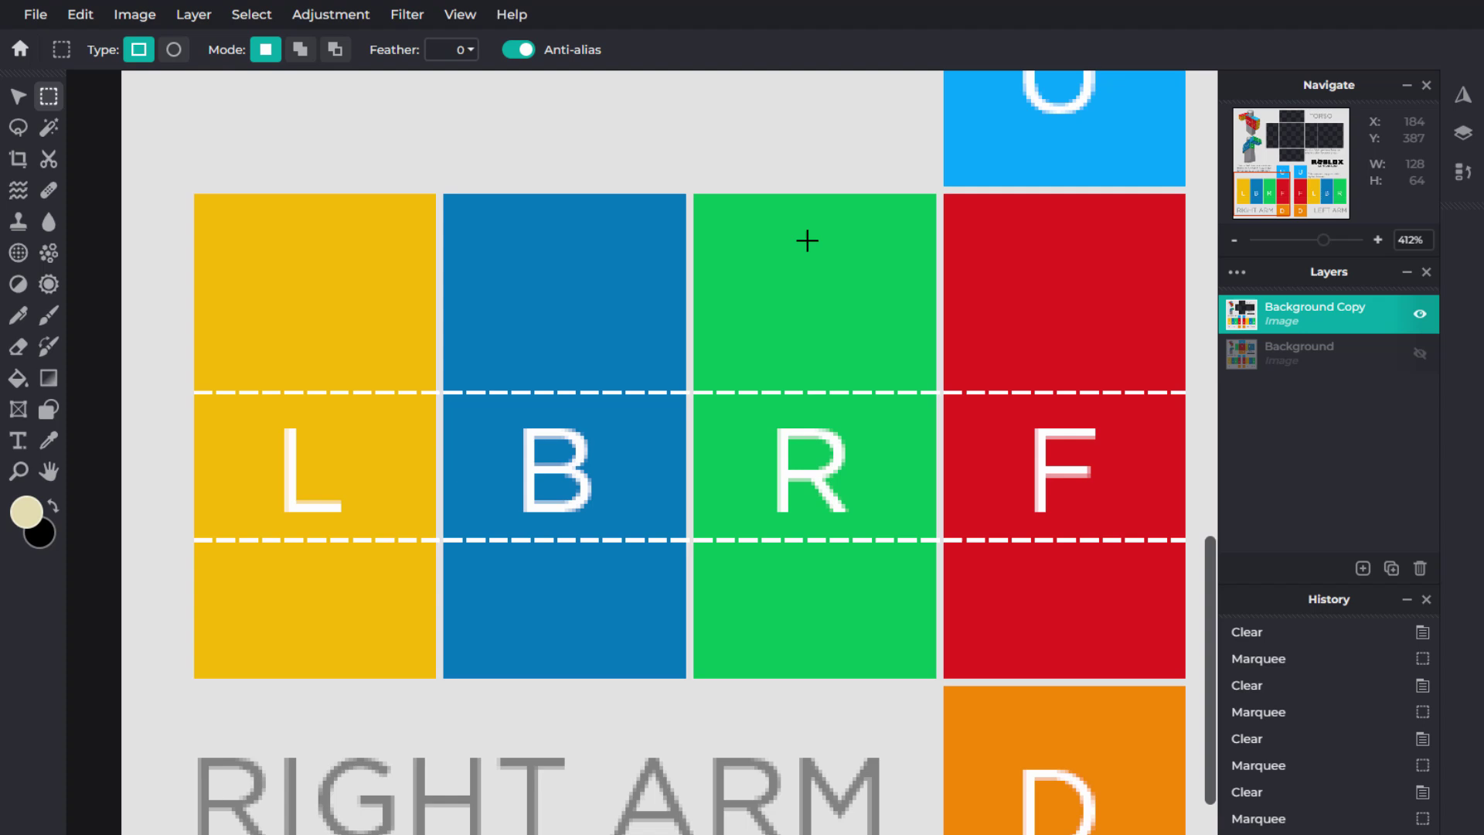
# Clear the right arm's U, yellow L and blue B tiles to transparency.
pyautogui.moveTo(995, 397); pyautogui.dragTo(803, 579)
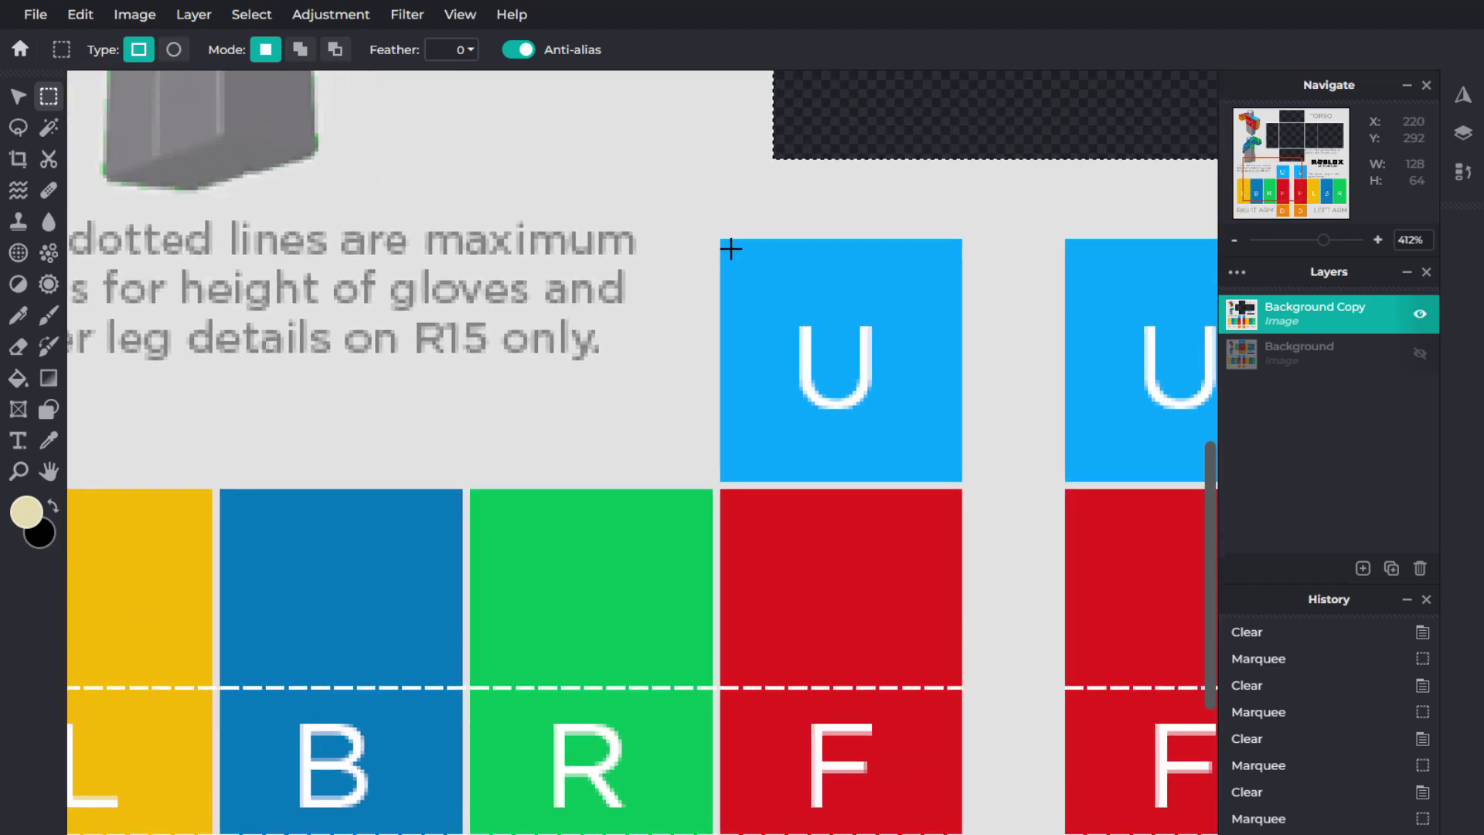
pyautogui.moveTo(731, 248); pyautogui.dragTo(960, 480)
pyautogui.press('Delete')
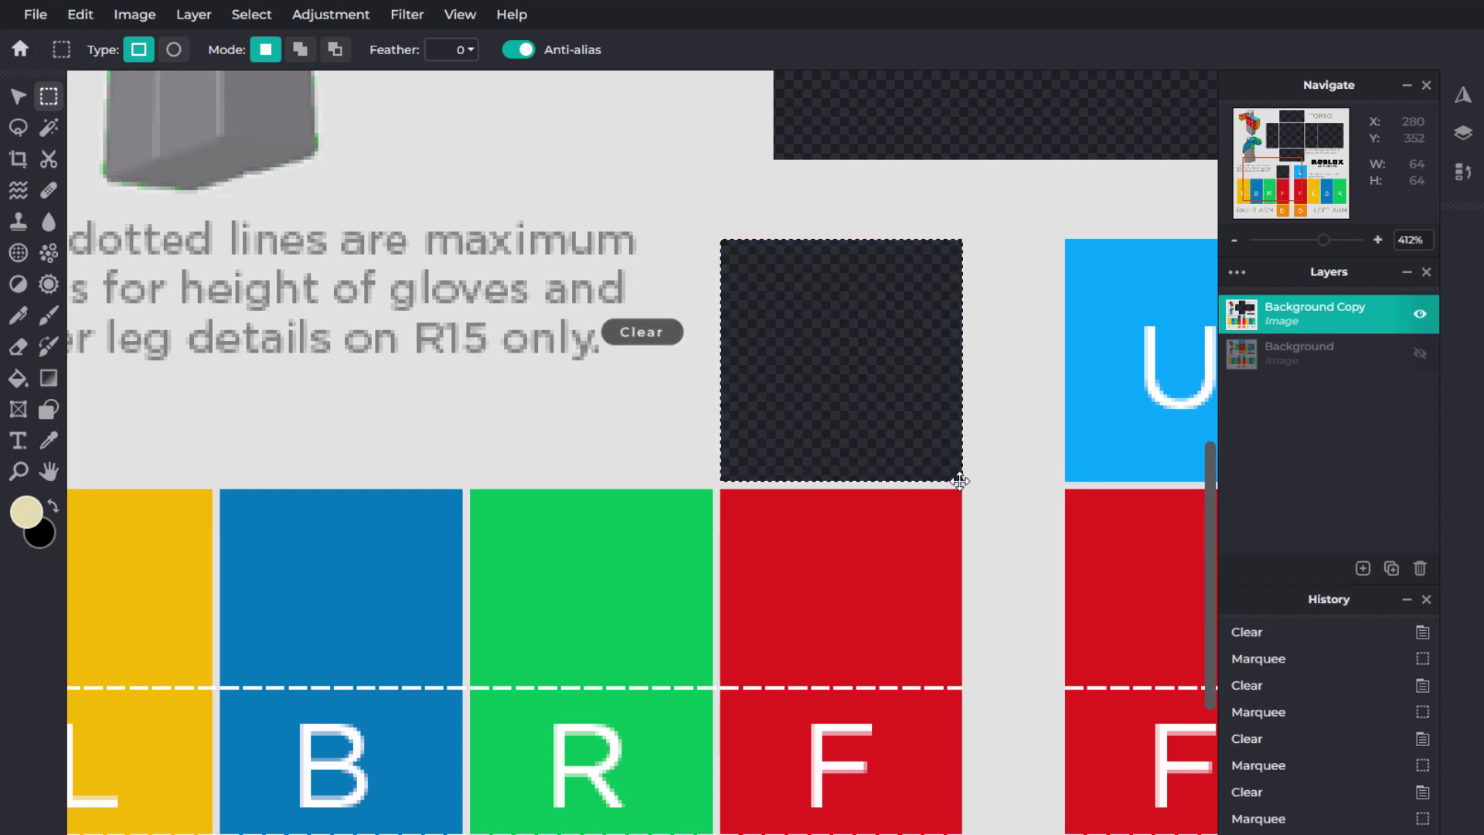
pyautogui.scroll(-3, 518, 389)
pyautogui.hscroll(-3, 517, 388)
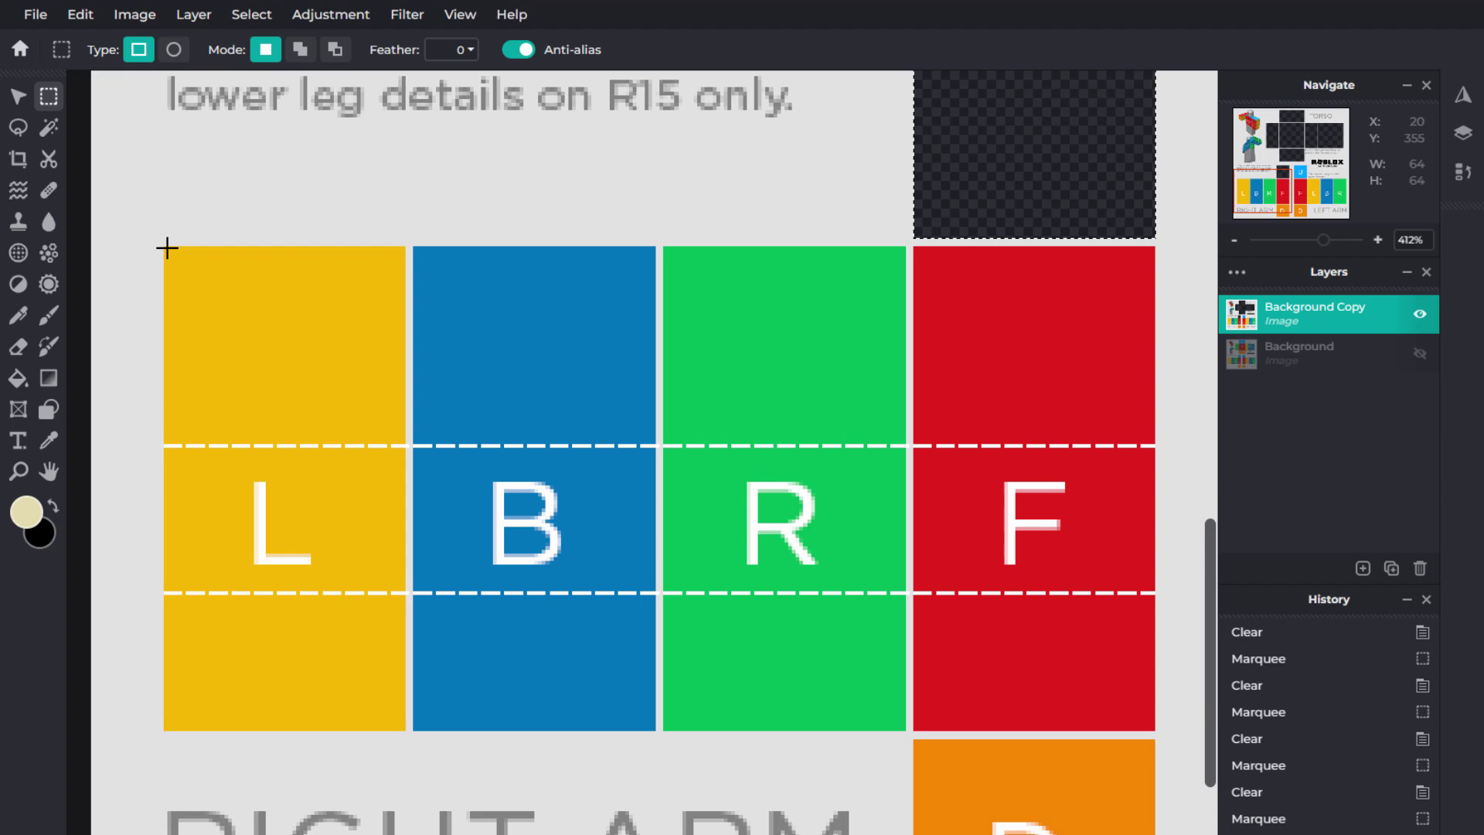
pyautogui.moveTo(164, 248); pyautogui.dragTo(403, 731)
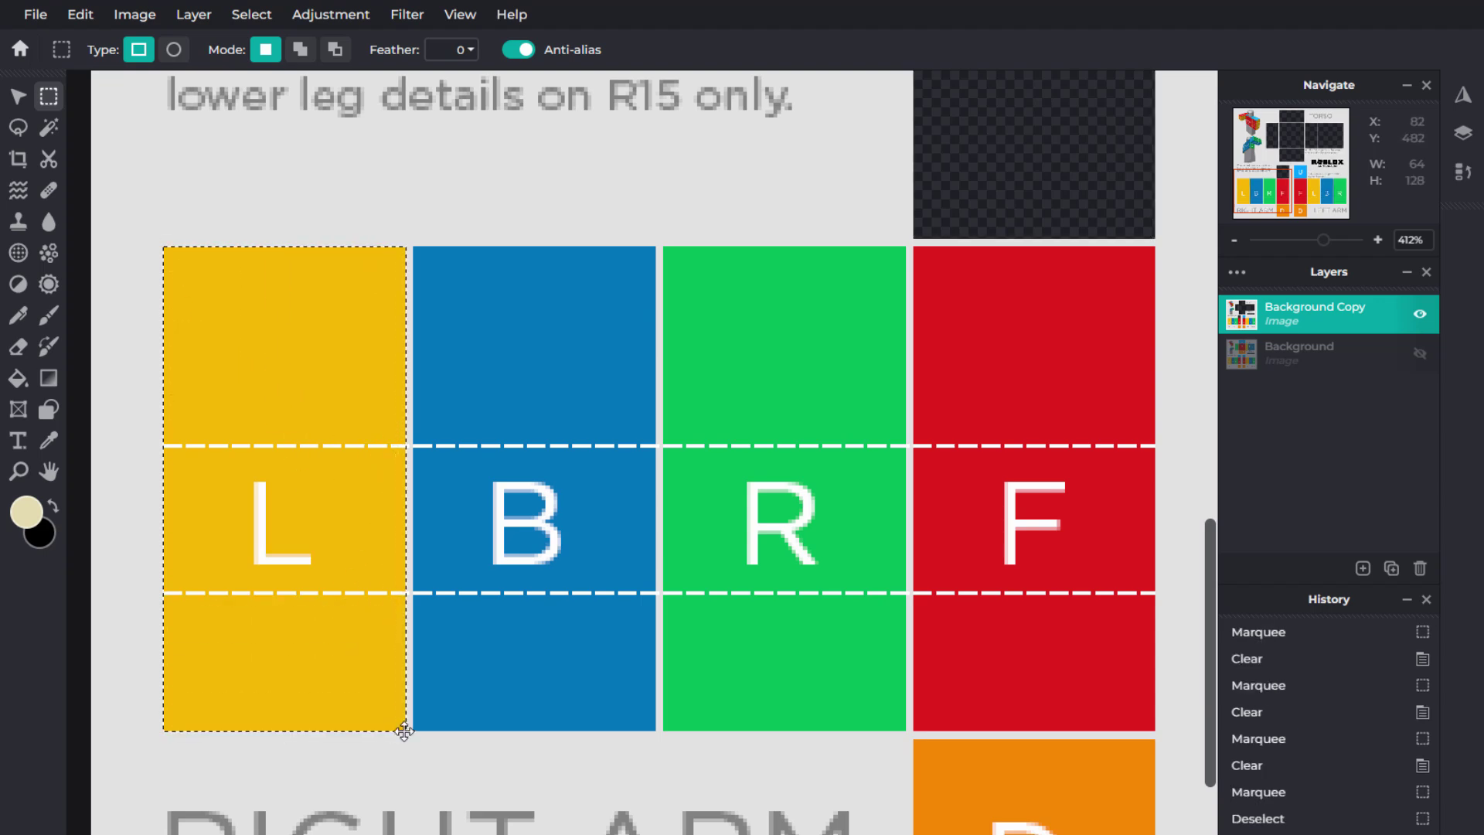
pyautogui.press('Delete')
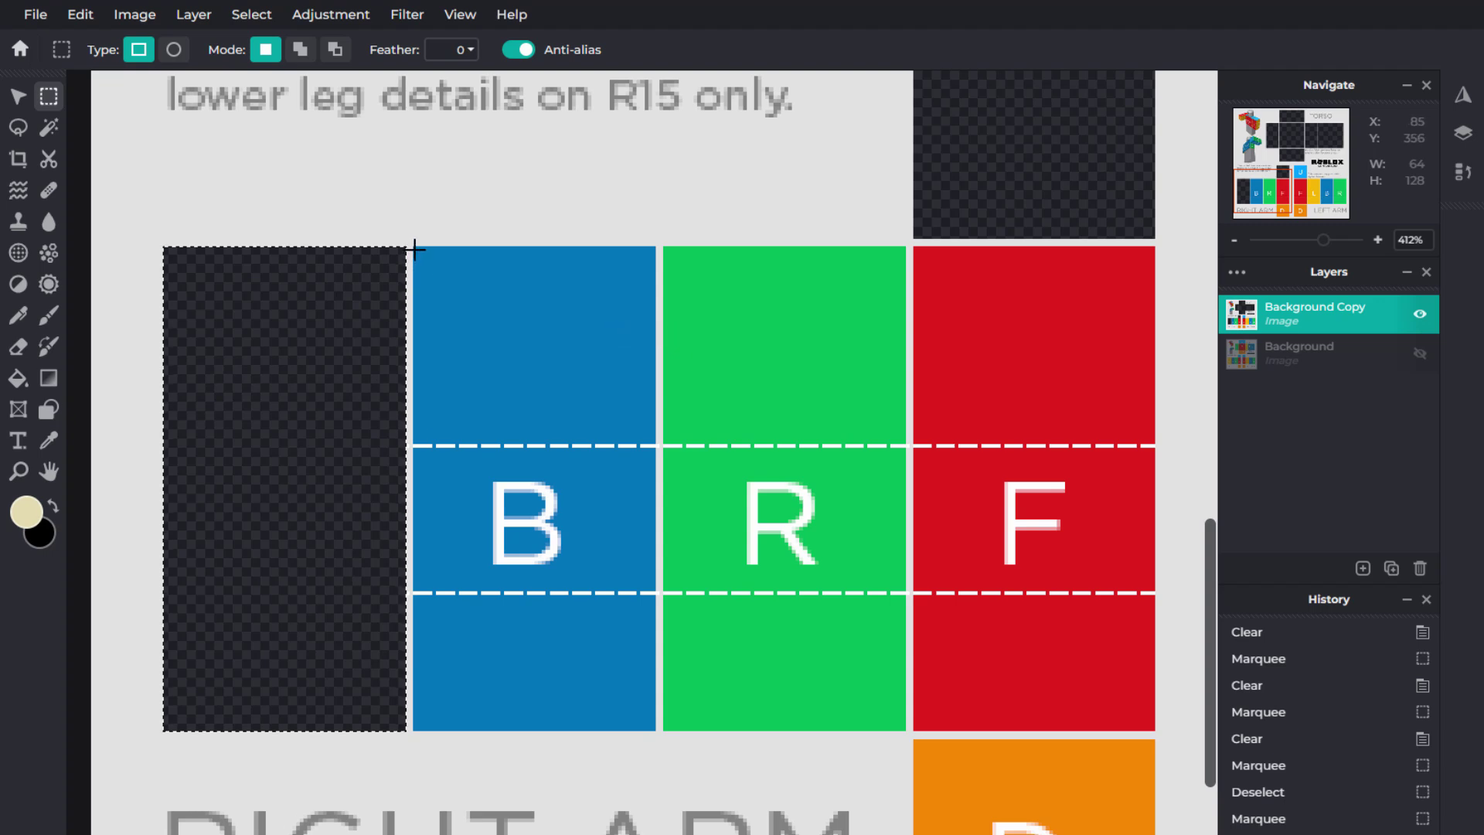
pyautogui.moveTo(414, 248); pyautogui.dragTo(652, 729)
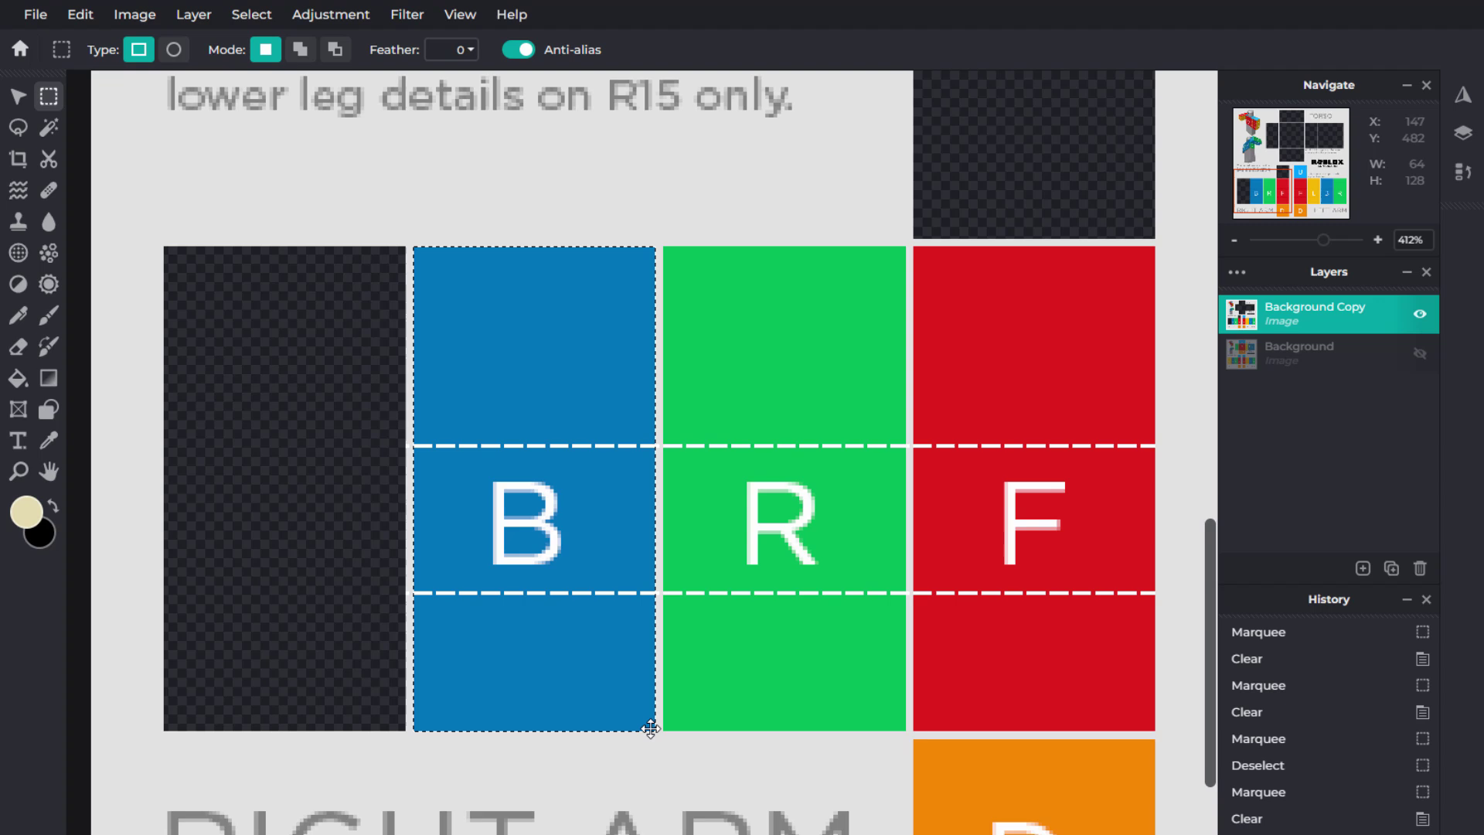
pyautogui.press('Delete')
# Clear the right arm's green R, red F and orange D tiles to transparency.
pyautogui.moveTo(664, 248); pyautogui.dragTo(905, 730)
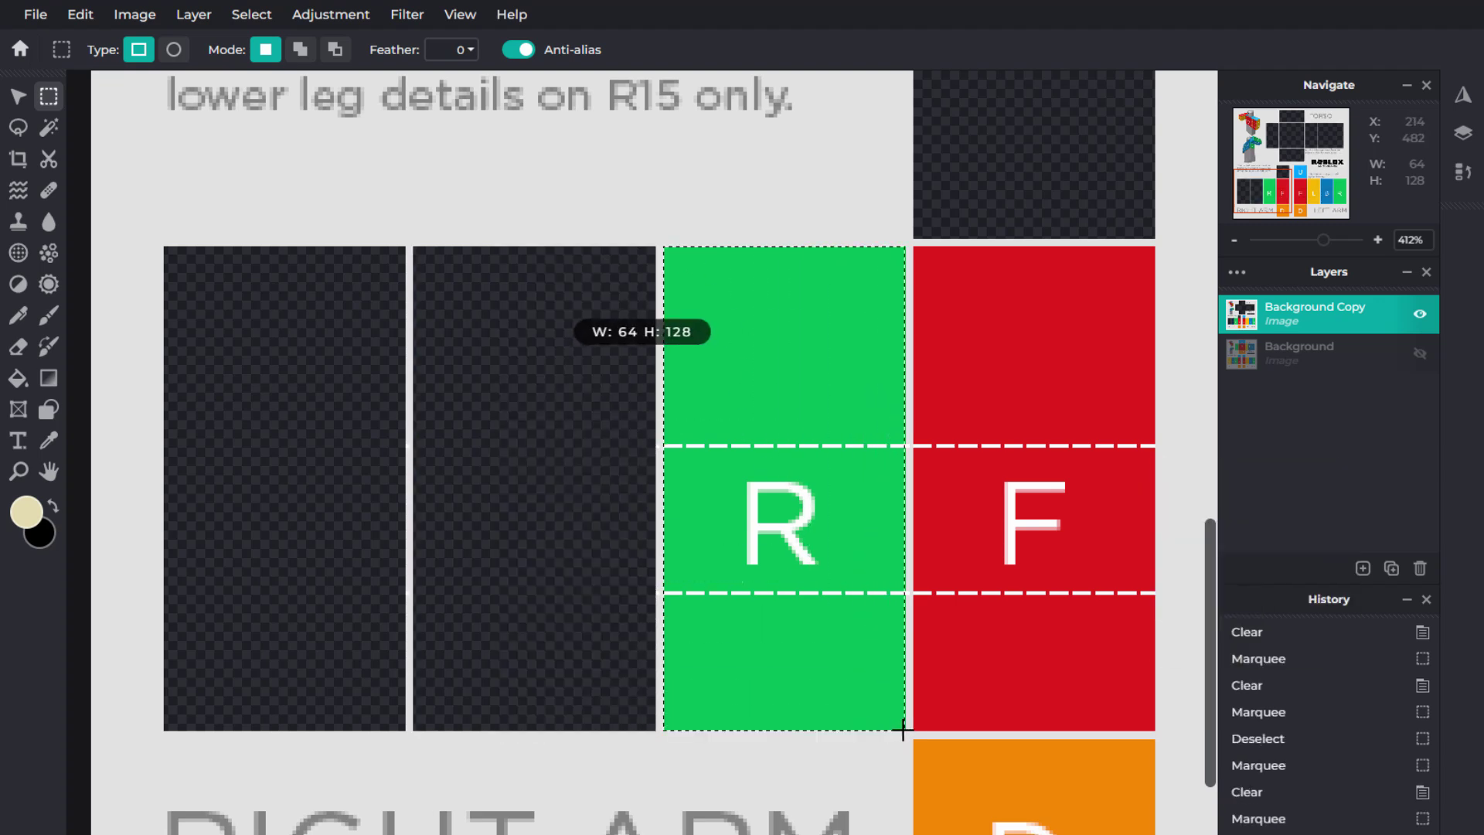
pyautogui.press('Delete')
pyautogui.moveTo(914, 246); pyautogui.dragTo(1155, 731)
pyautogui.press('Delete')
pyautogui.moveTo(1019, 783); pyautogui.dragTo(807, 525)
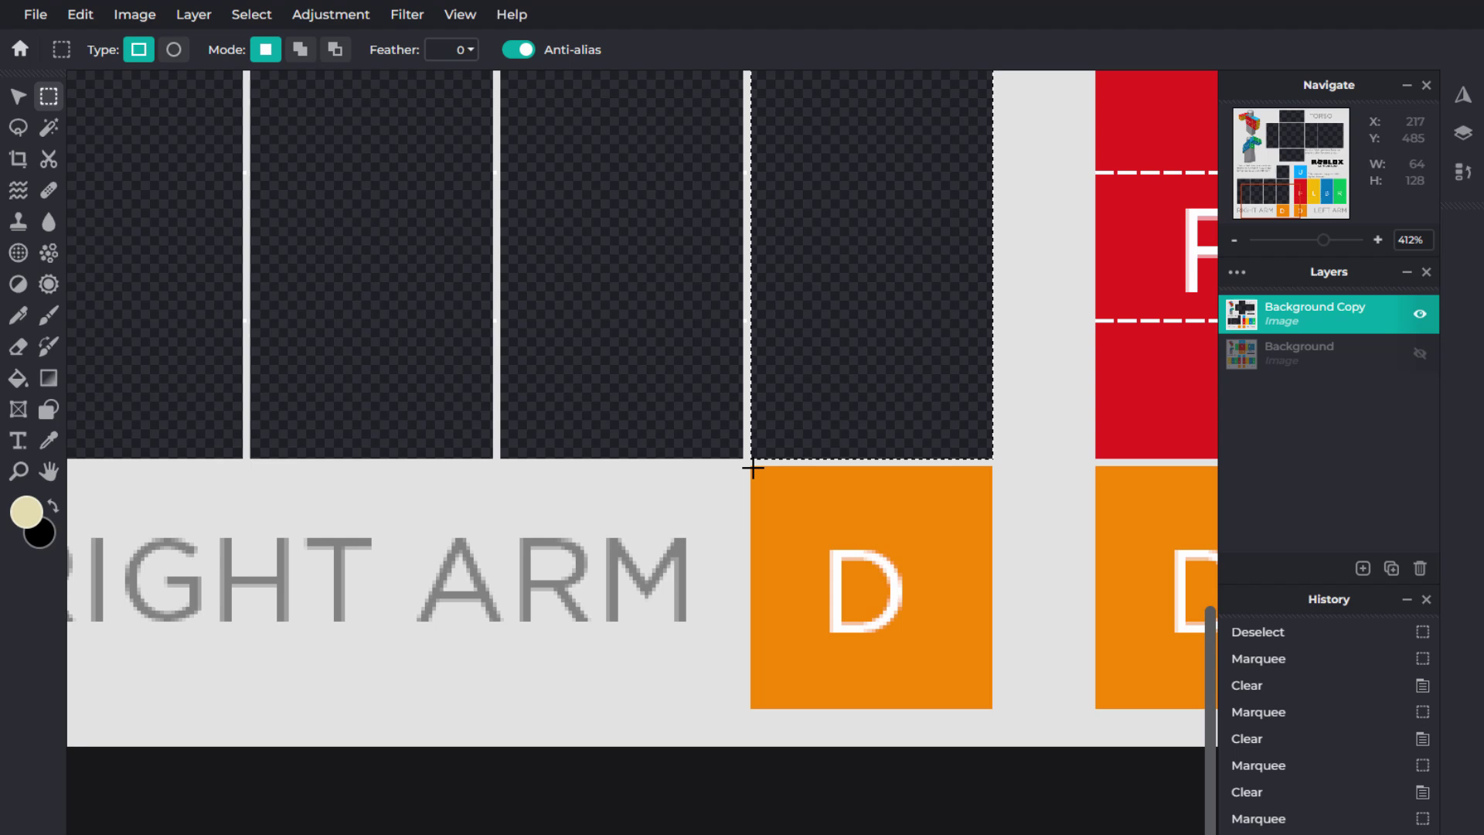
pyautogui.moveTo(753, 467); pyautogui.dragTo(991, 708)
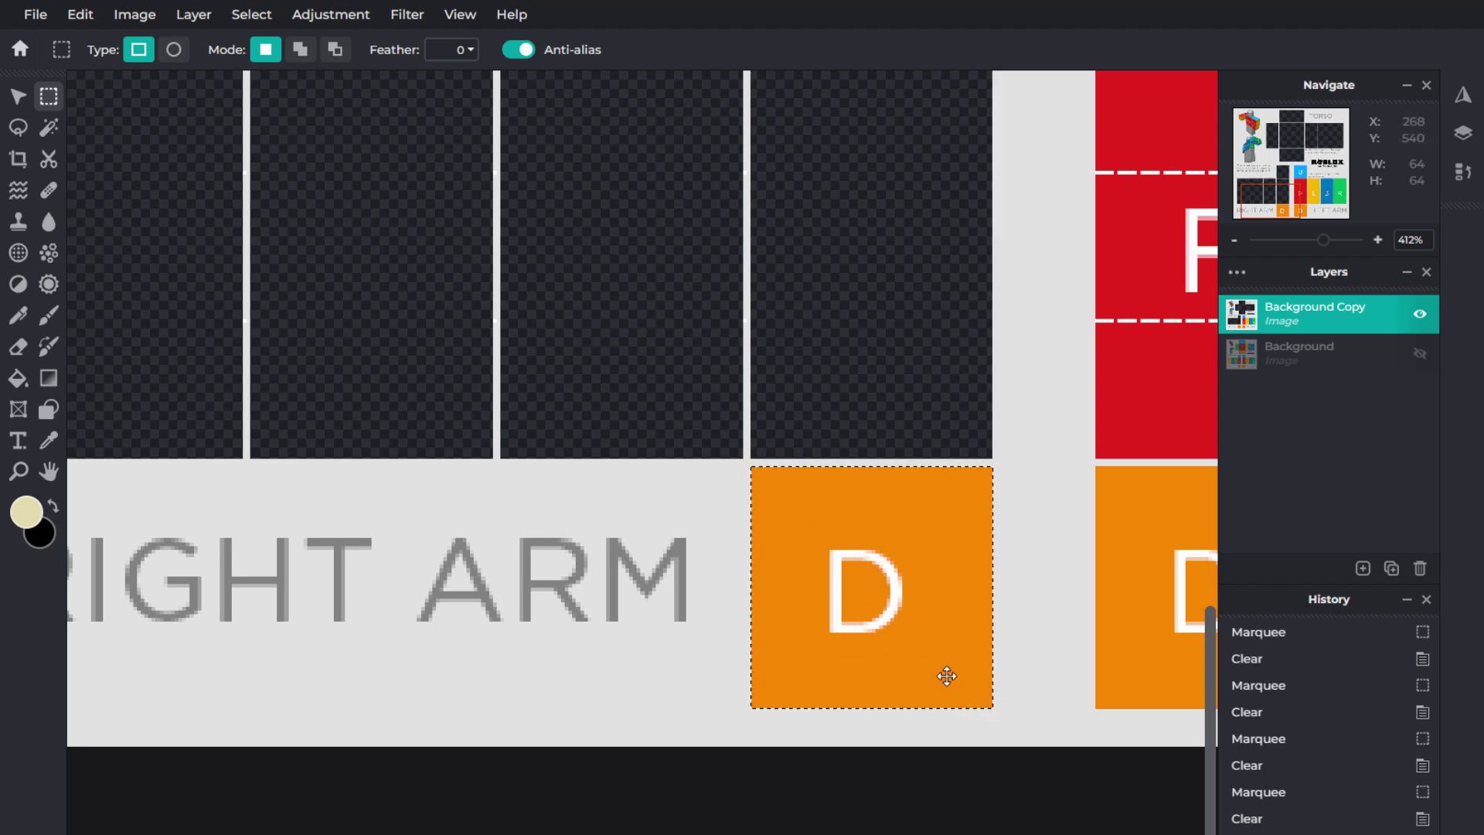
pyautogui.press('Delete')
pyautogui.scroll(5, 640, 682)
pyautogui.hscroll(7, 640, 682)
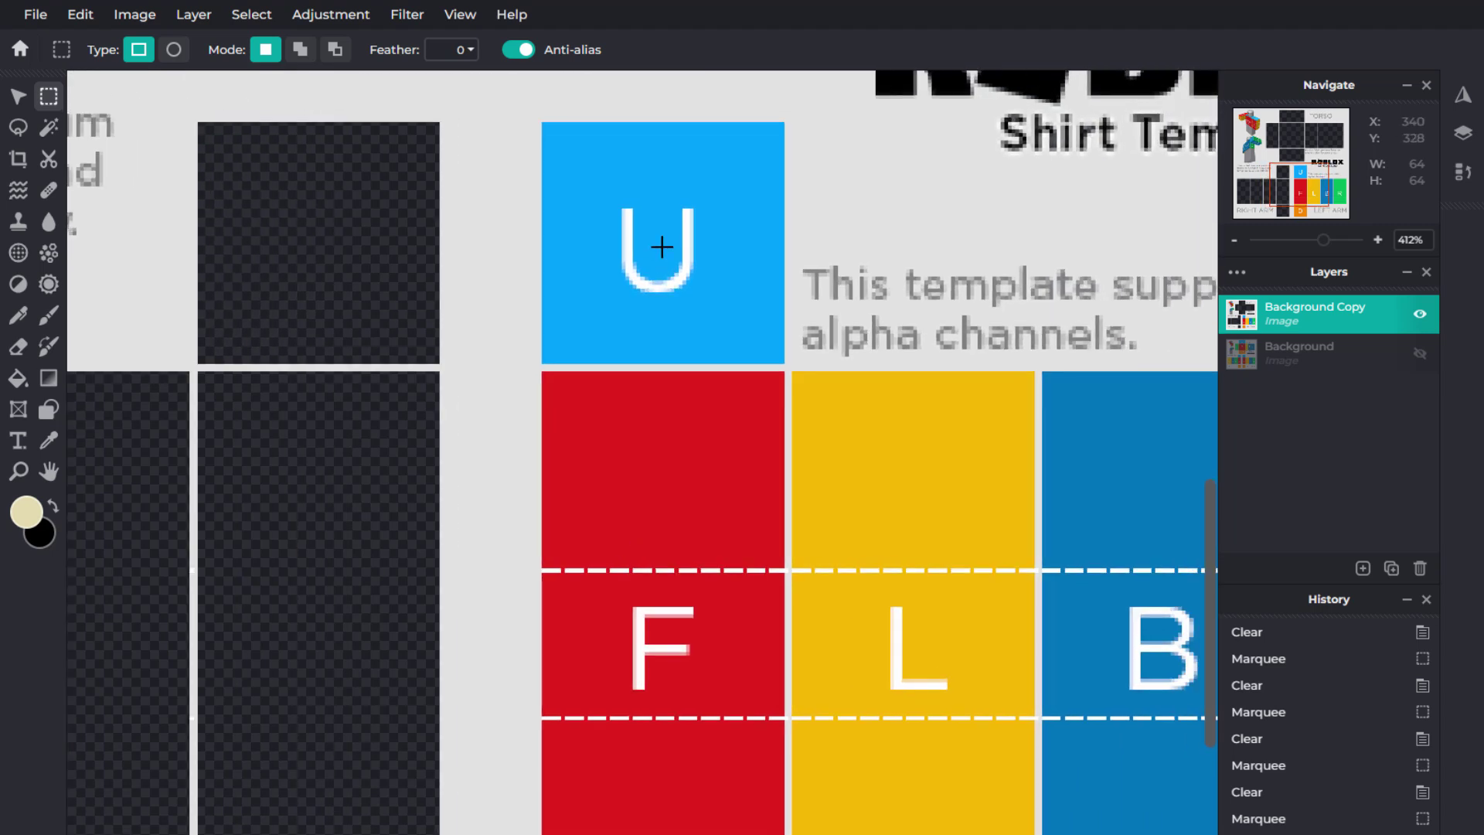
# Clear the left arm's U, red F and yellow L tiles to transparency.
pyautogui.moveTo(779, 362); pyautogui.dragTo(785, 363)
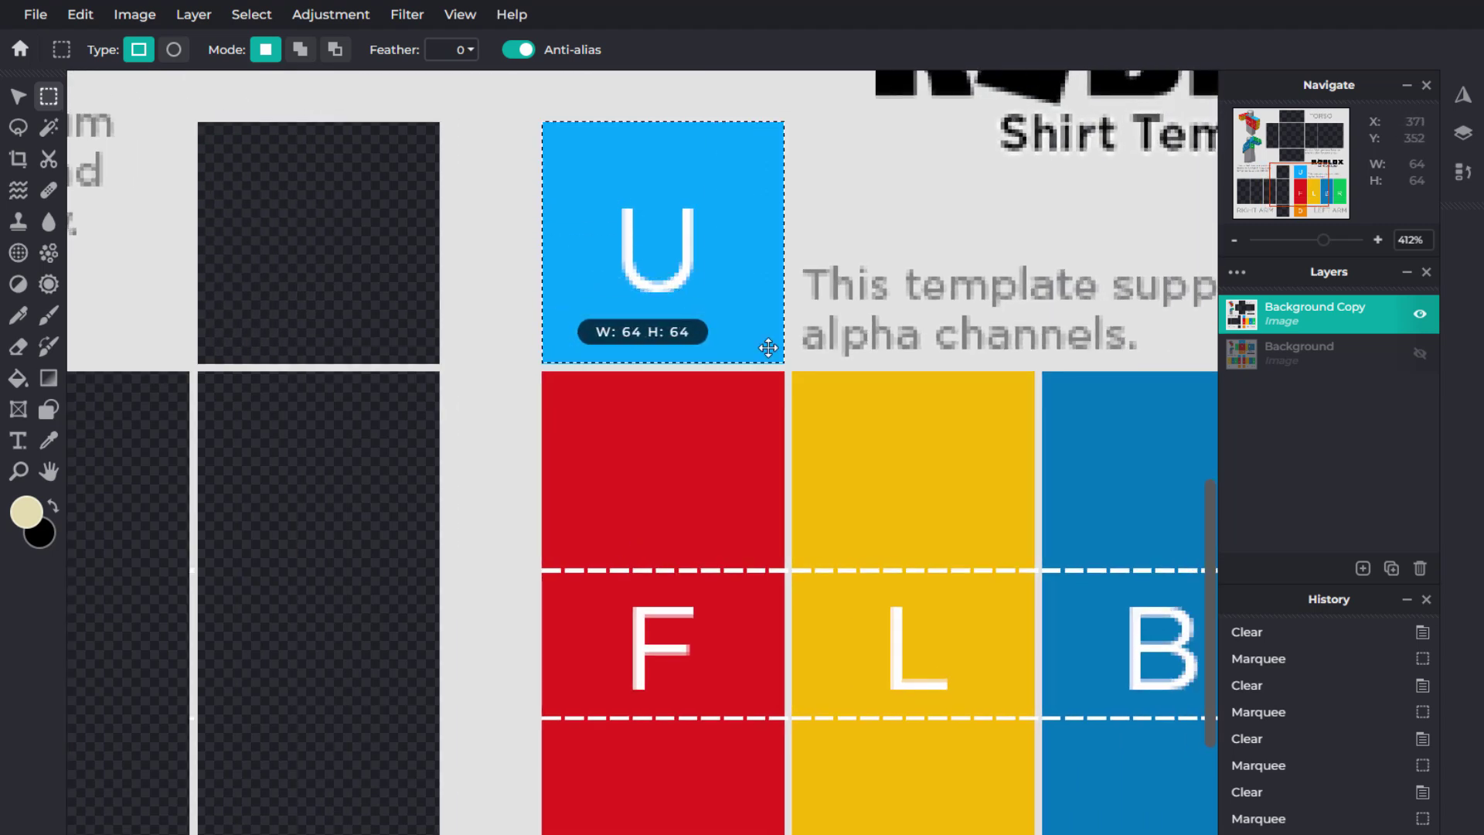
pyautogui.press('Delete')
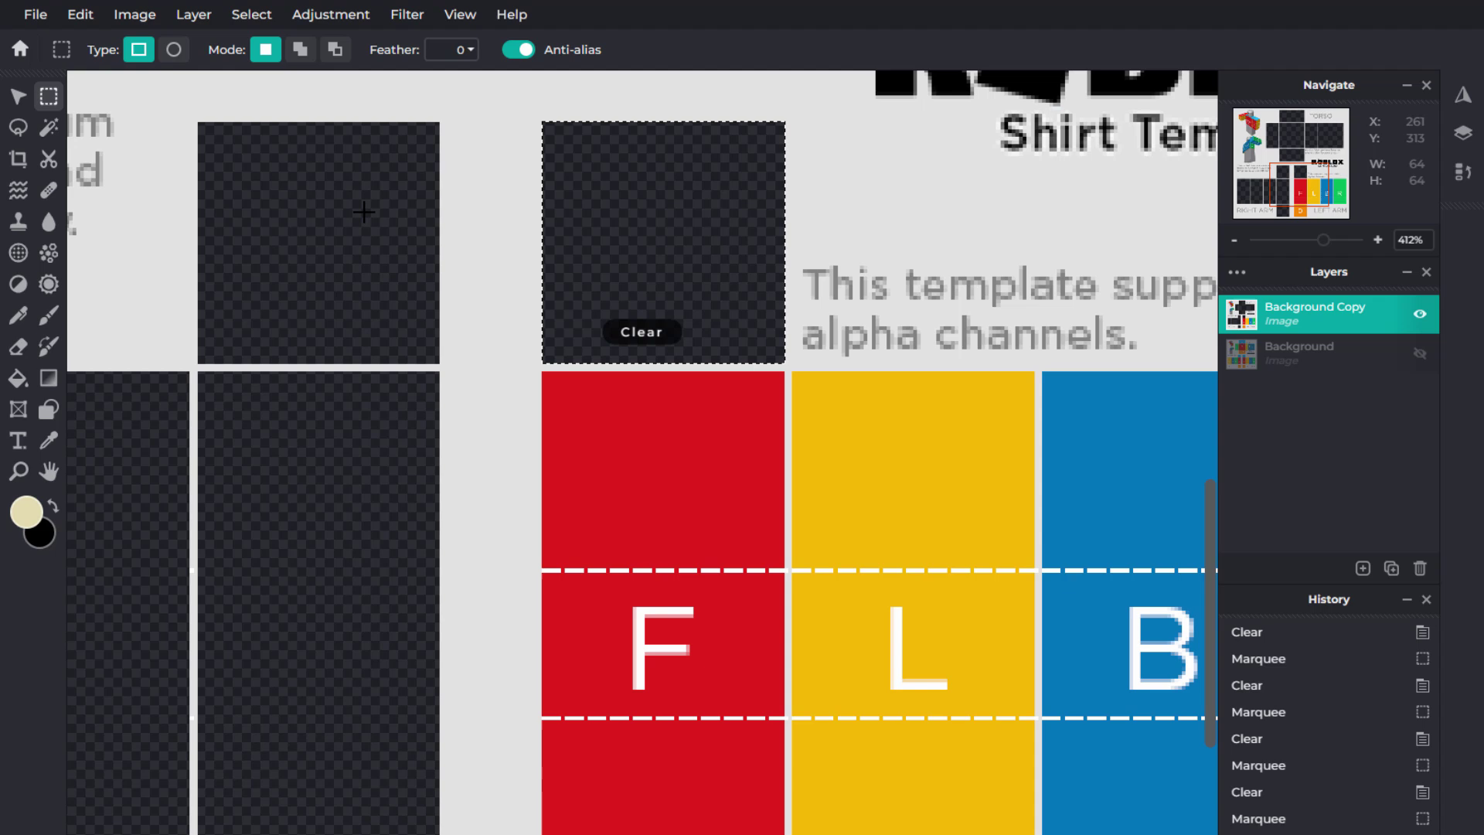
pyautogui.scroll(-3, 654, 391)
pyautogui.hscroll(5, 576, 275)
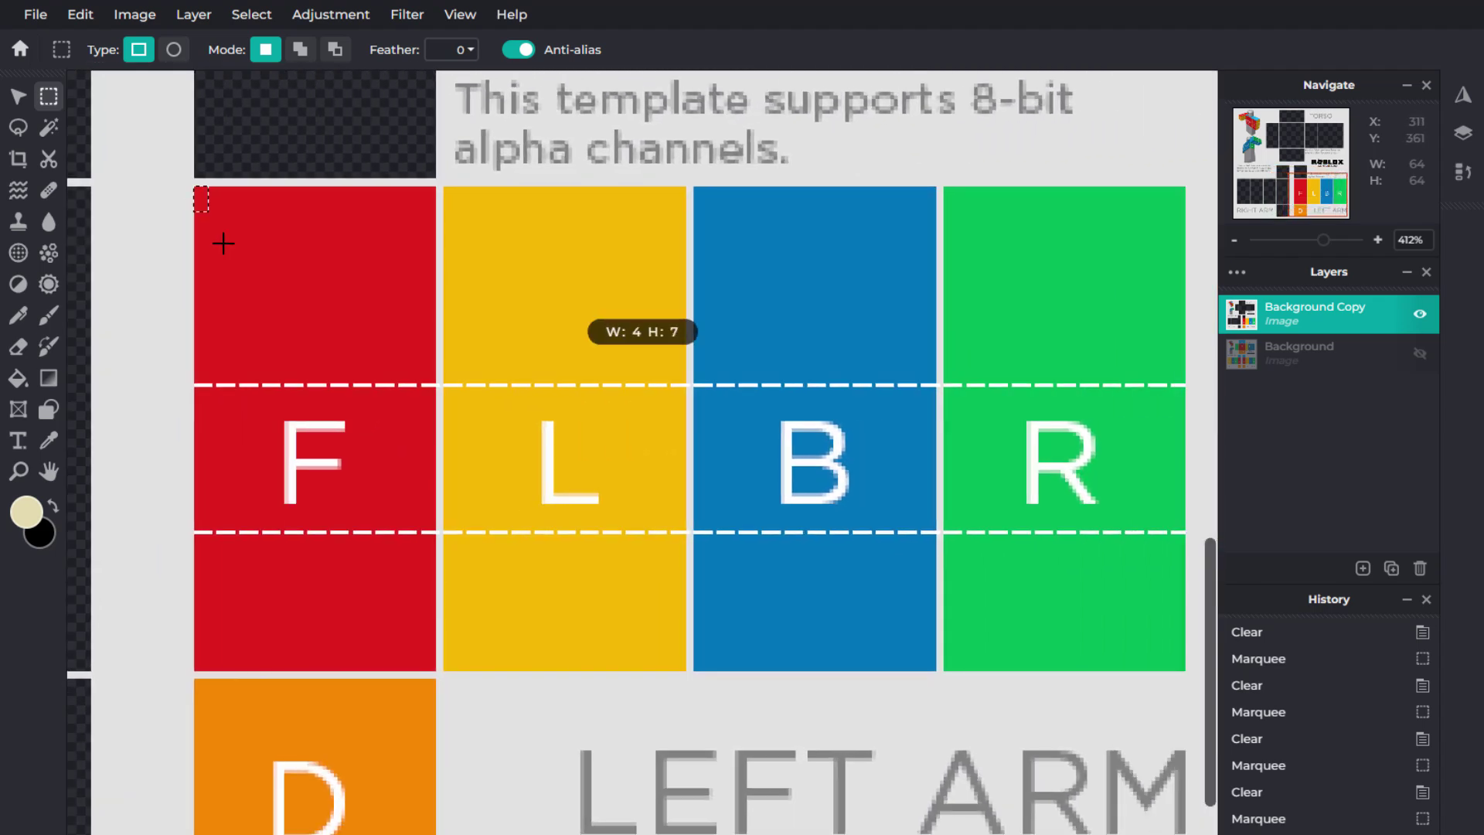
pyautogui.moveTo(224, 244); pyautogui.dragTo(437, 672)
pyautogui.press('Delete')
pyautogui.moveTo(444, 187); pyautogui.dragTo(685, 671)
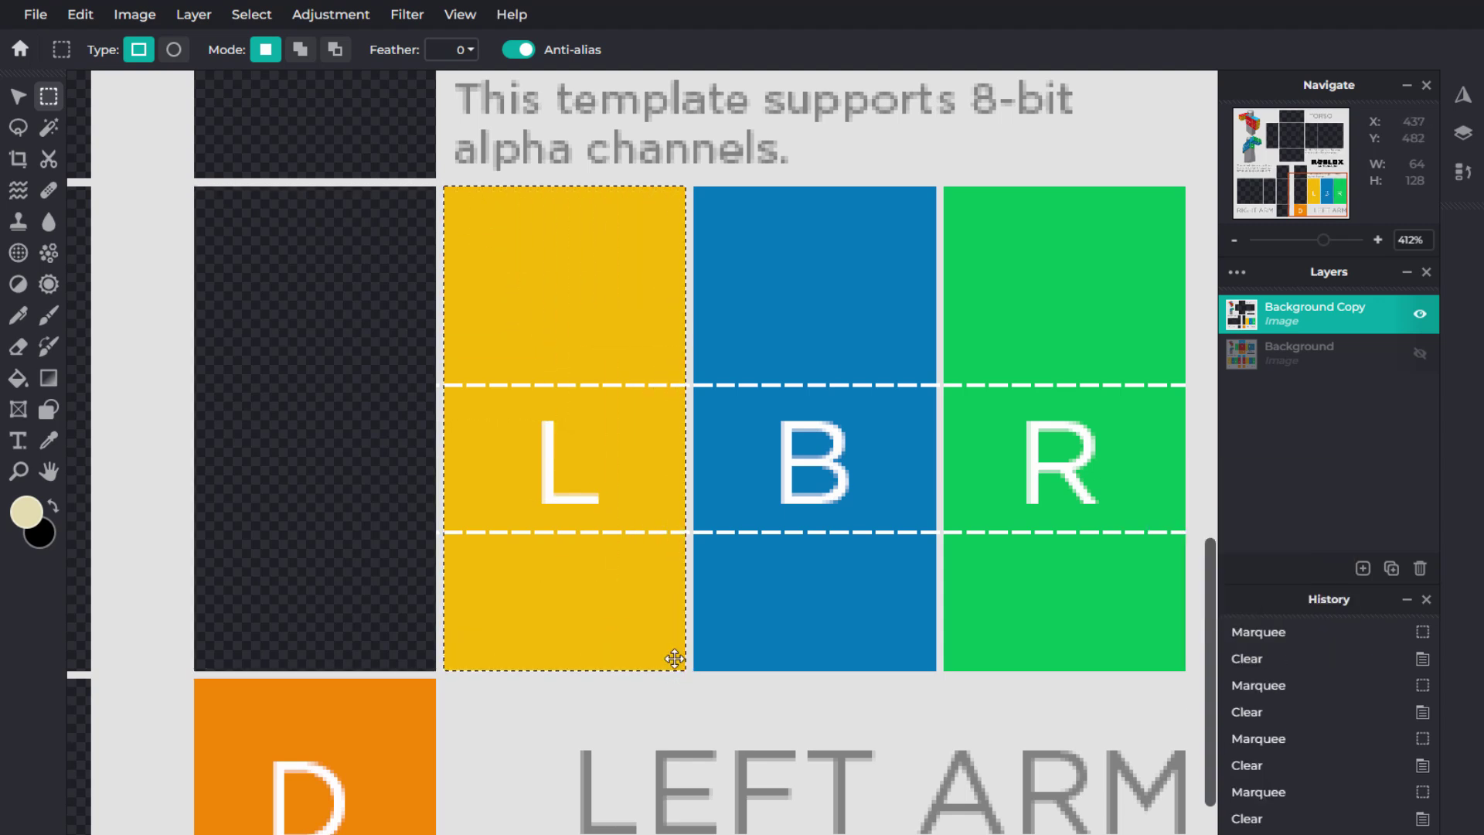
pyautogui.press('Delete')
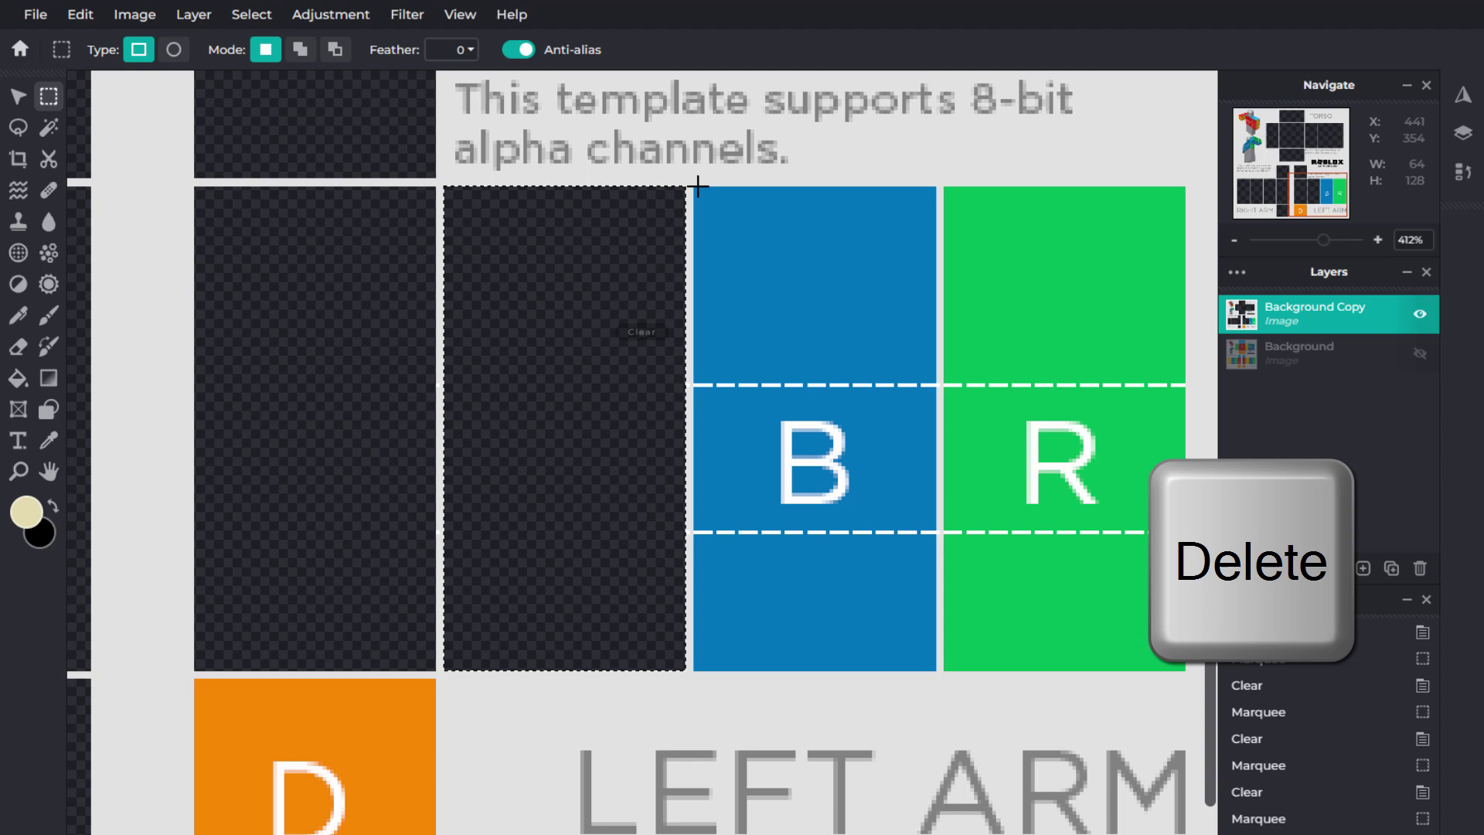
# Clear the left arm's blue B, green R and orange D tiles to transparency.
pyautogui.moveTo(694, 188); pyautogui.dragTo(936, 670)
pyautogui.click(936, 670)
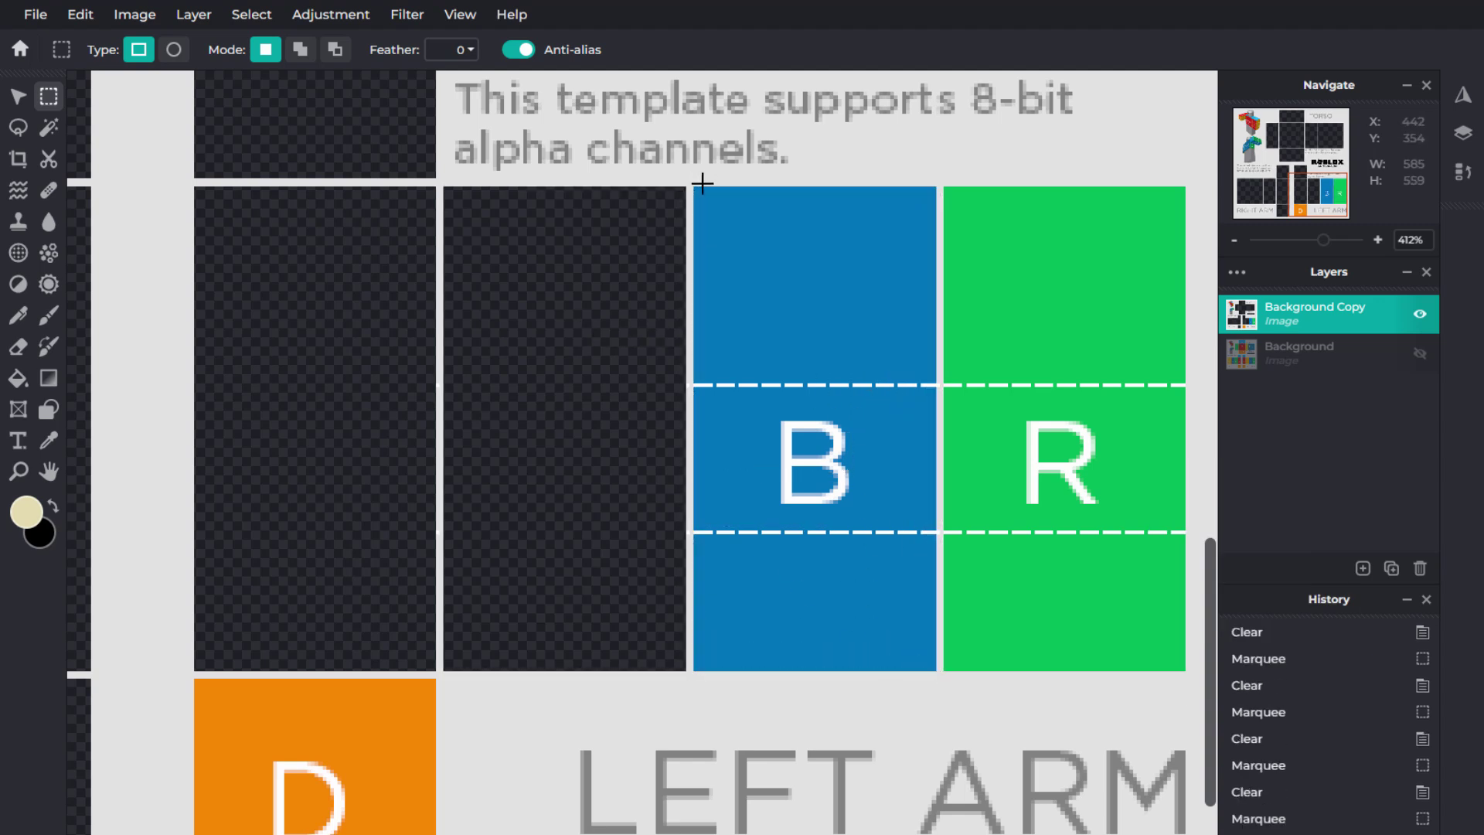
pyautogui.moveTo(694, 187); pyautogui.dragTo(933, 670)
pyautogui.press('Delete')
pyautogui.moveTo(944, 188); pyautogui.dragTo(1185, 669)
pyautogui.press('Delete')
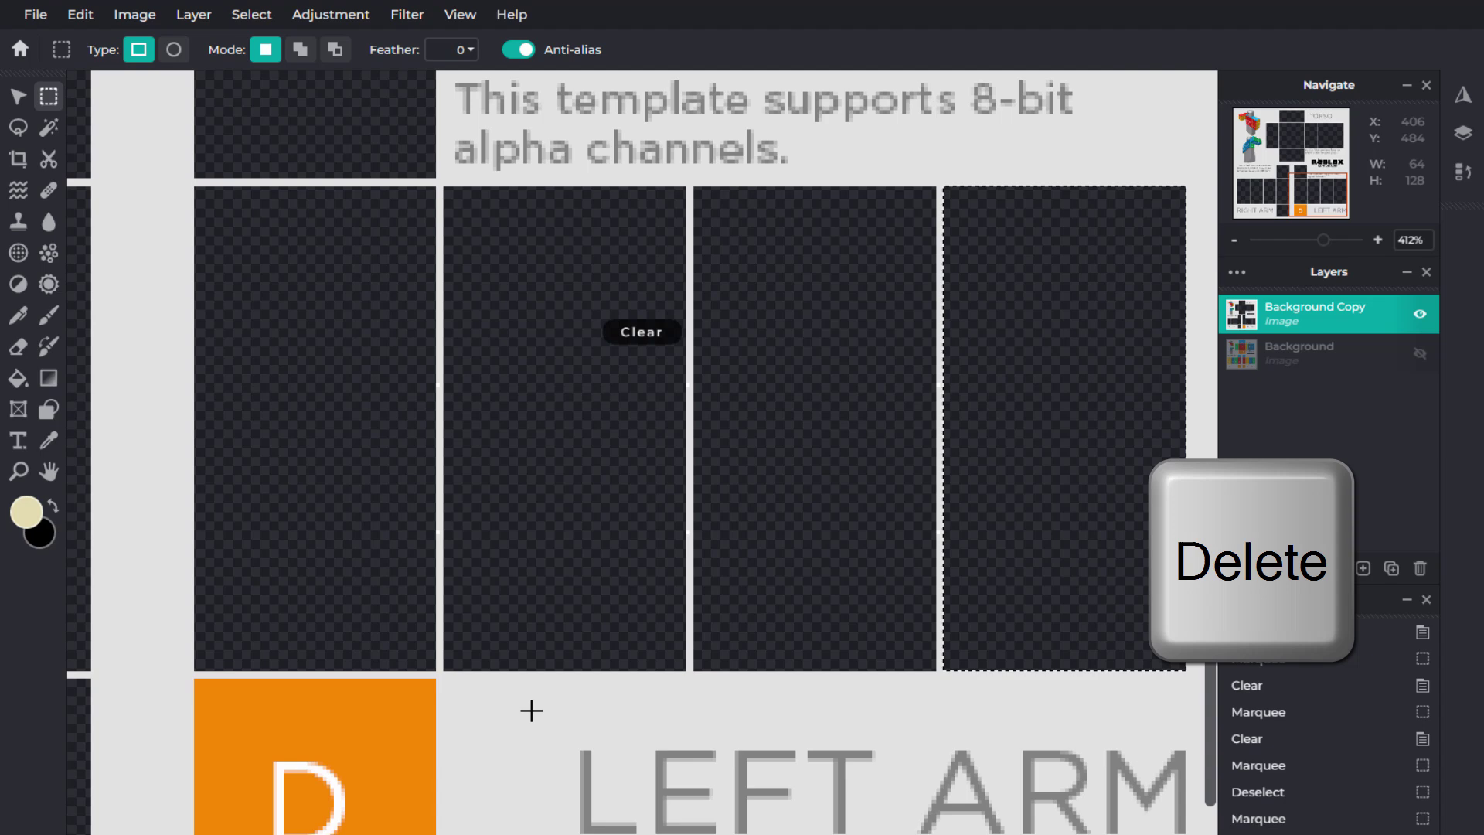
pyautogui.moveTo(530, 706); pyautogui.dragTo(639, 420)
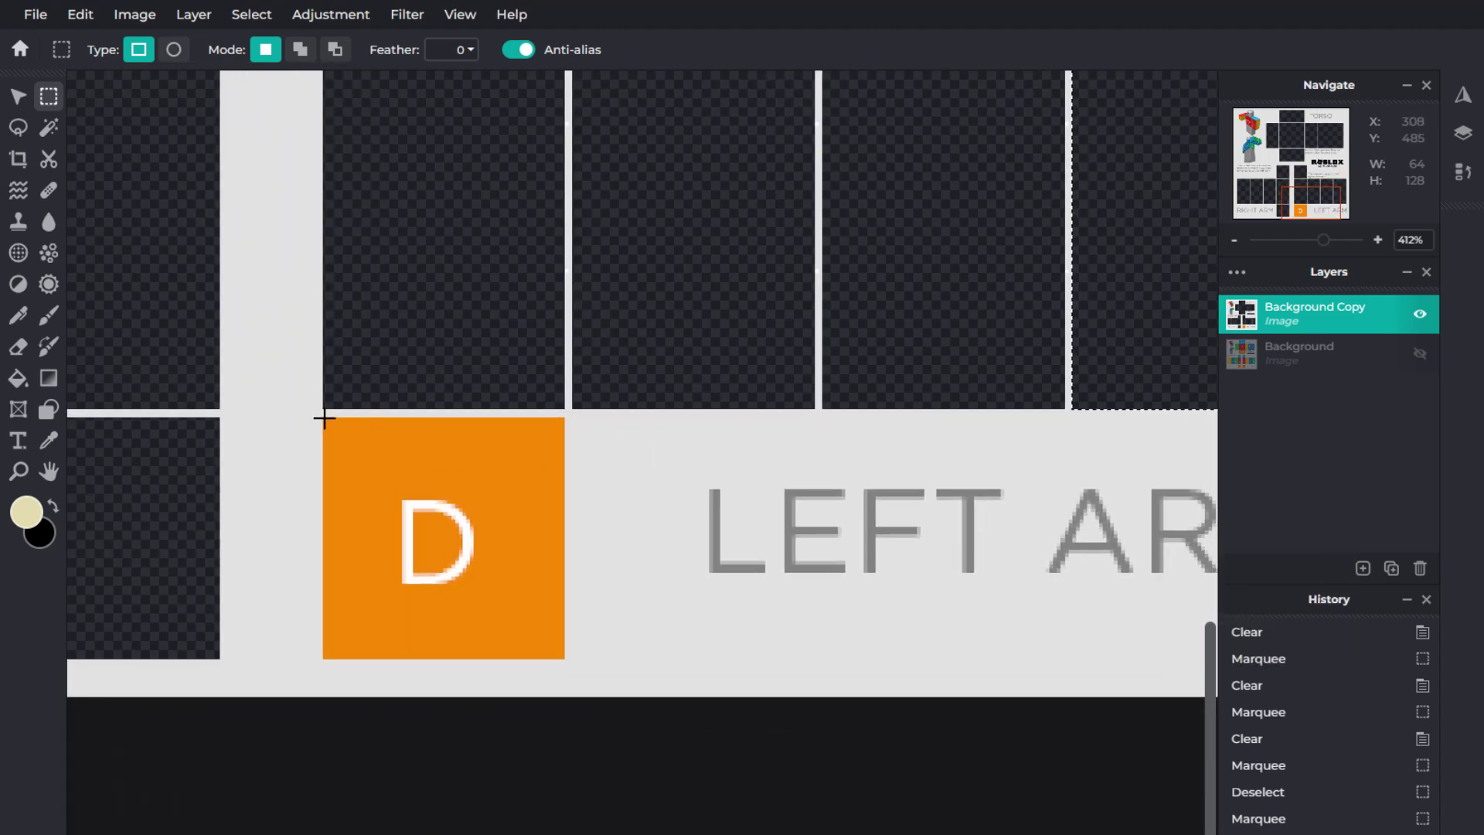
pyautogui.moveTo(324, 417); pyautogui.dragTo(566, 659)
pyautogui.press('Delete')
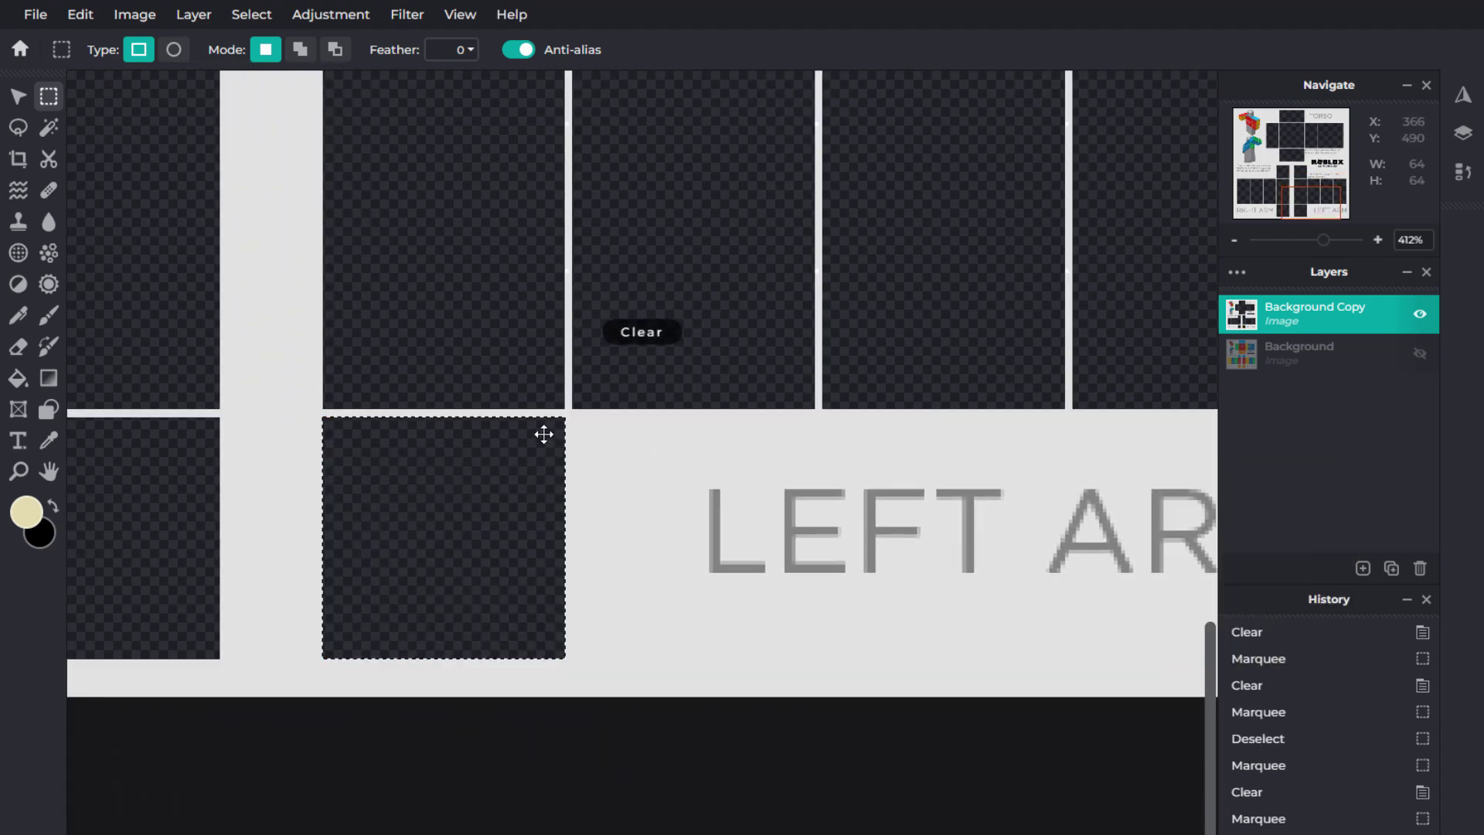
# Select the Background layer, leave it hidden after toggling visibility, and deselect the marquee.
pyautogui.scroll(-5, 544, 435)
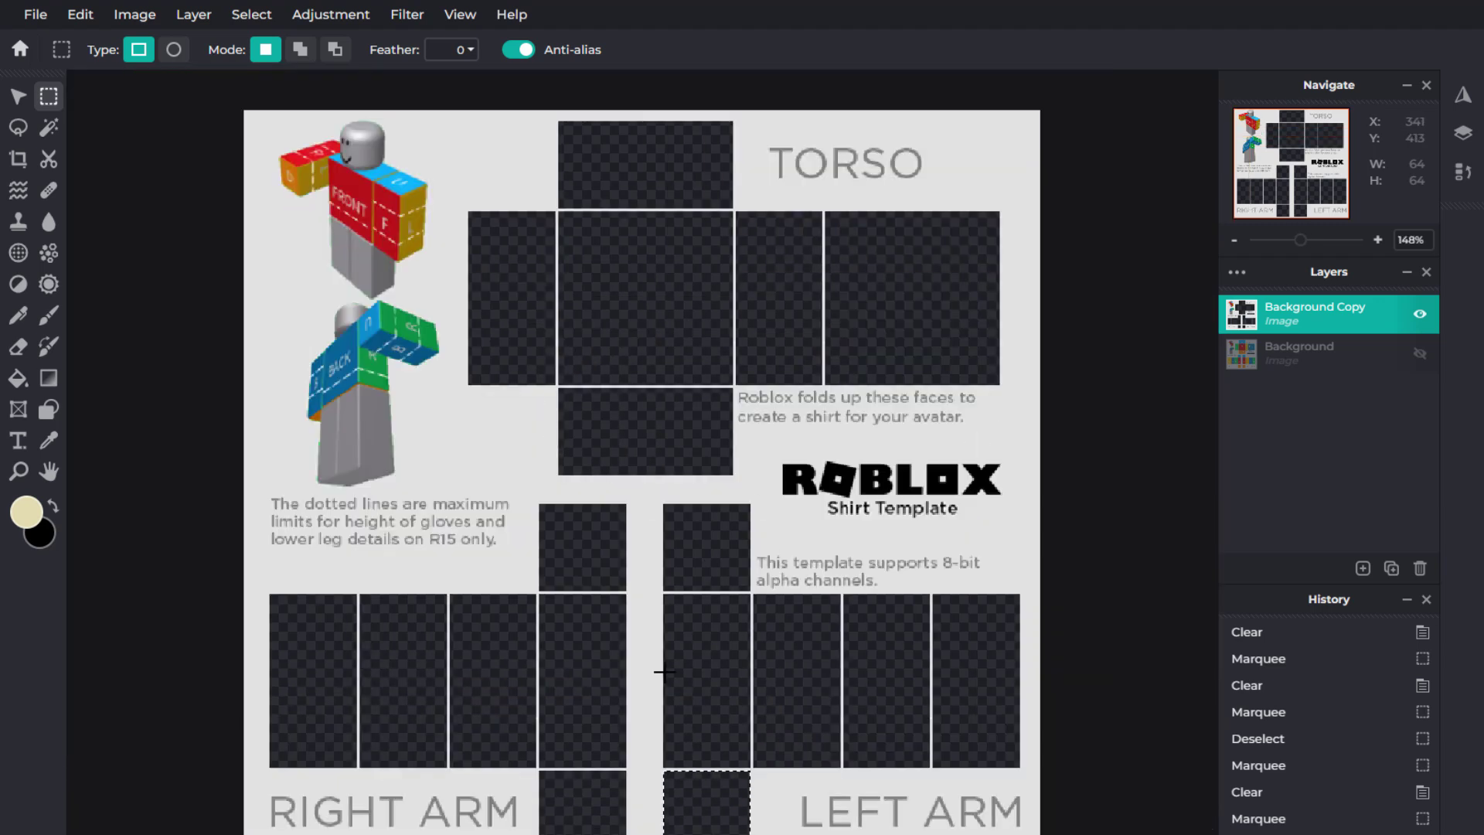
pyautogui.click(1330, 354)
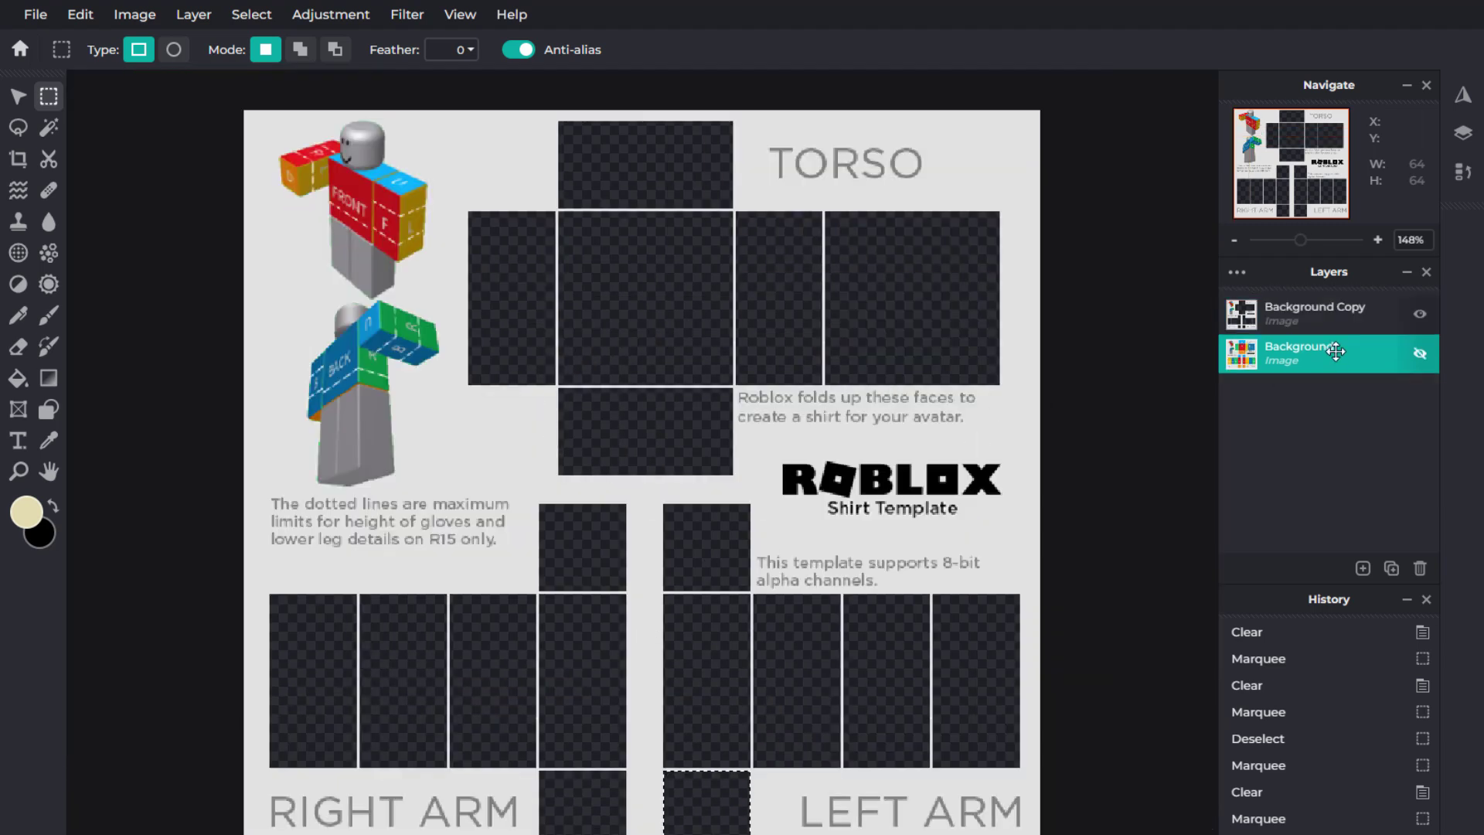
pyautogui.click(1423, 357)
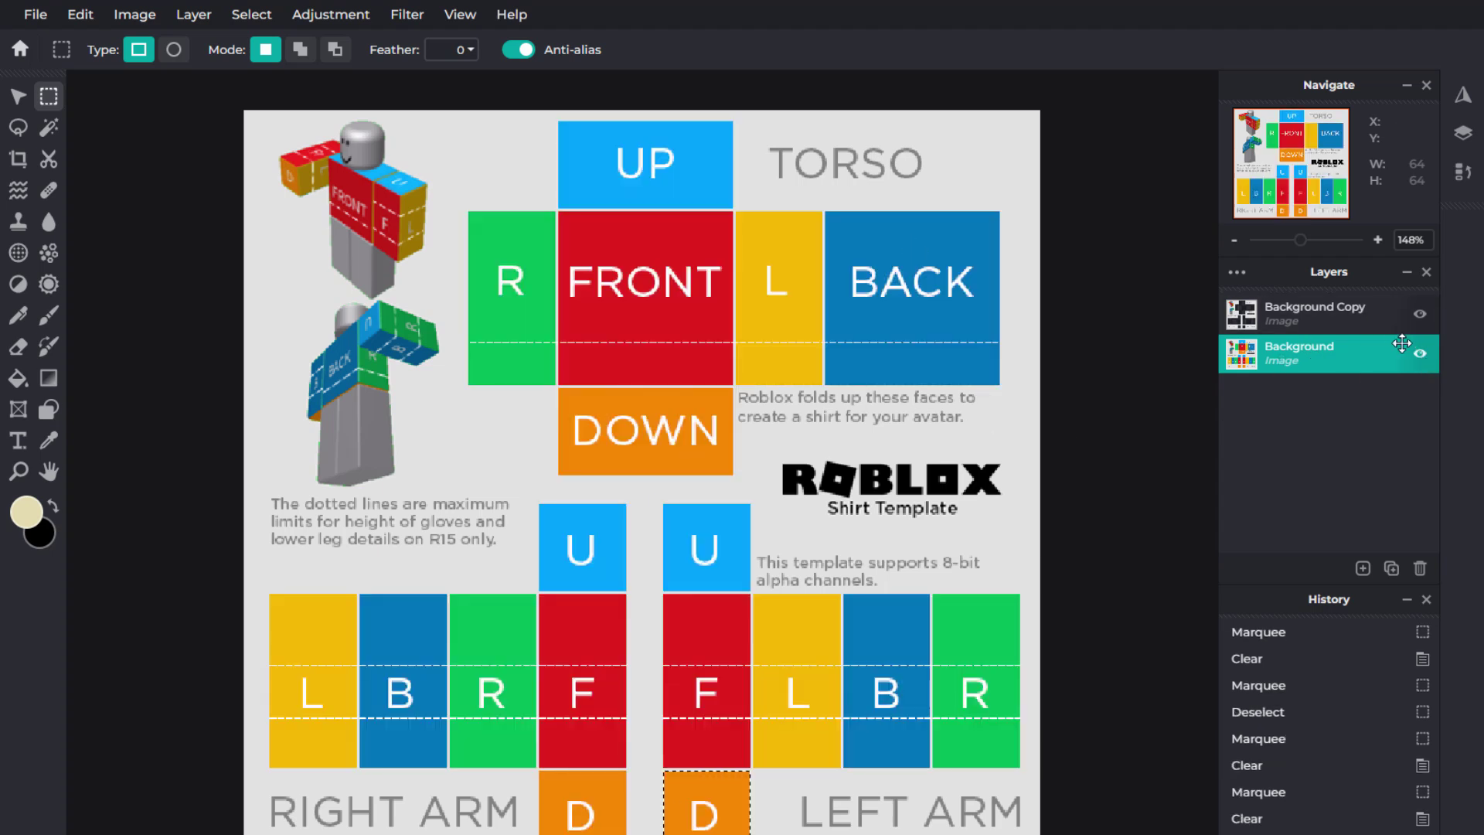
pyautogui.click(1422, 357)
pyautogui.click(1423, 358)
pyautogui.click(1422, 357)
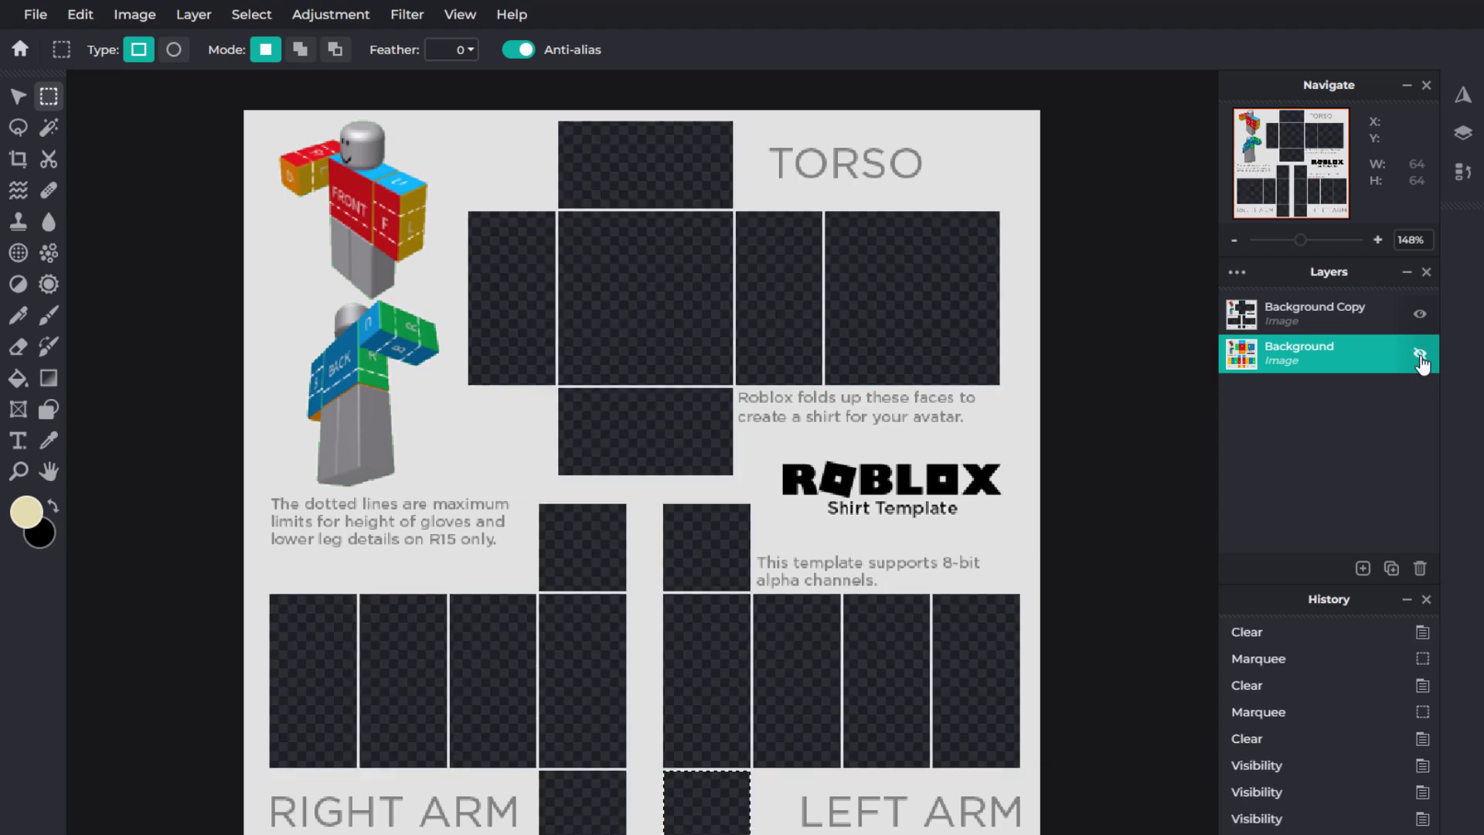
pyautogui.click(692, 815)
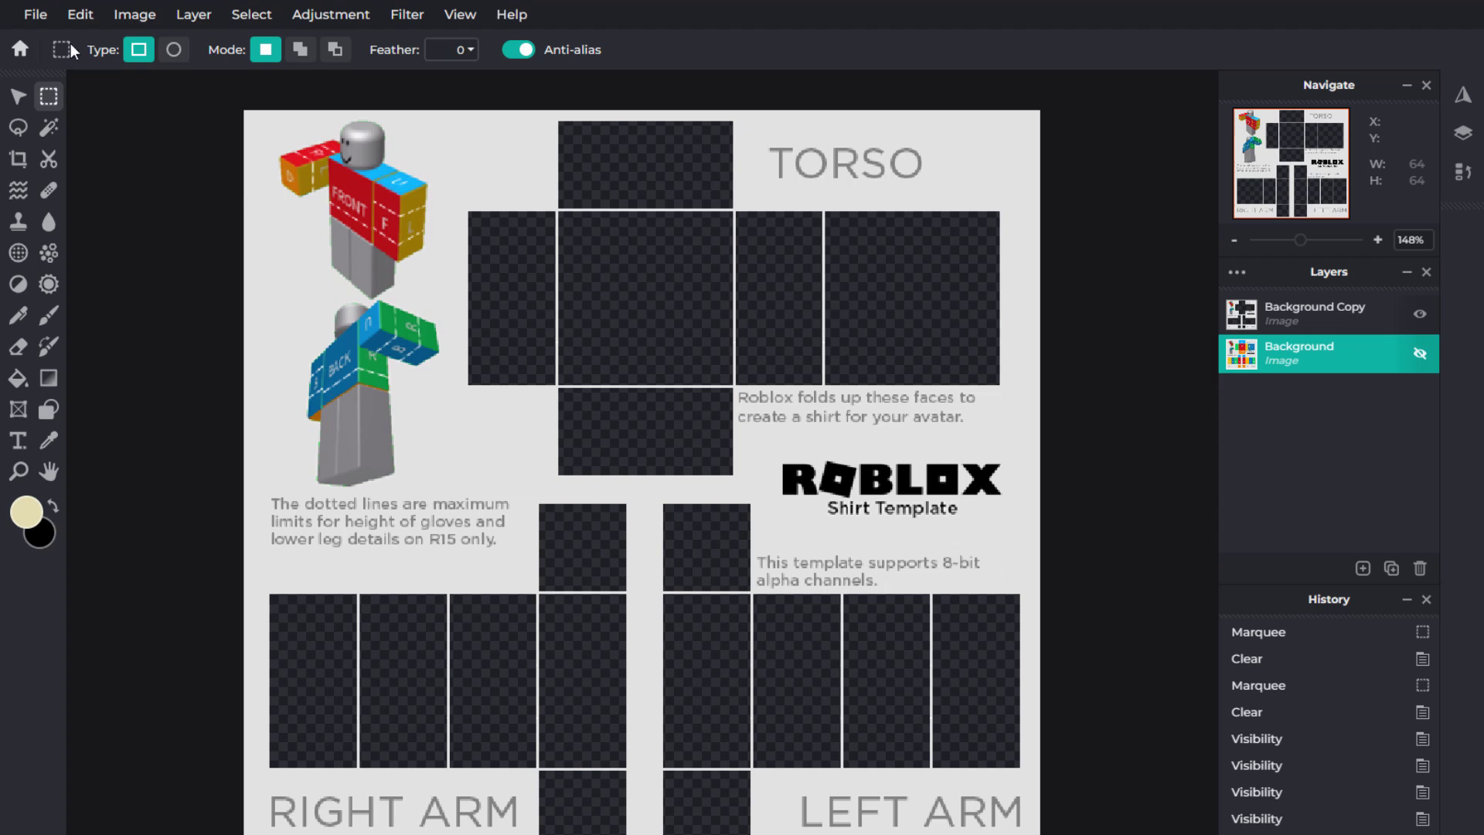
# Open texture-1099399_640.jpg in its own tab, then select and copy the entire burlap image.
pyautogui.click(36, 15)
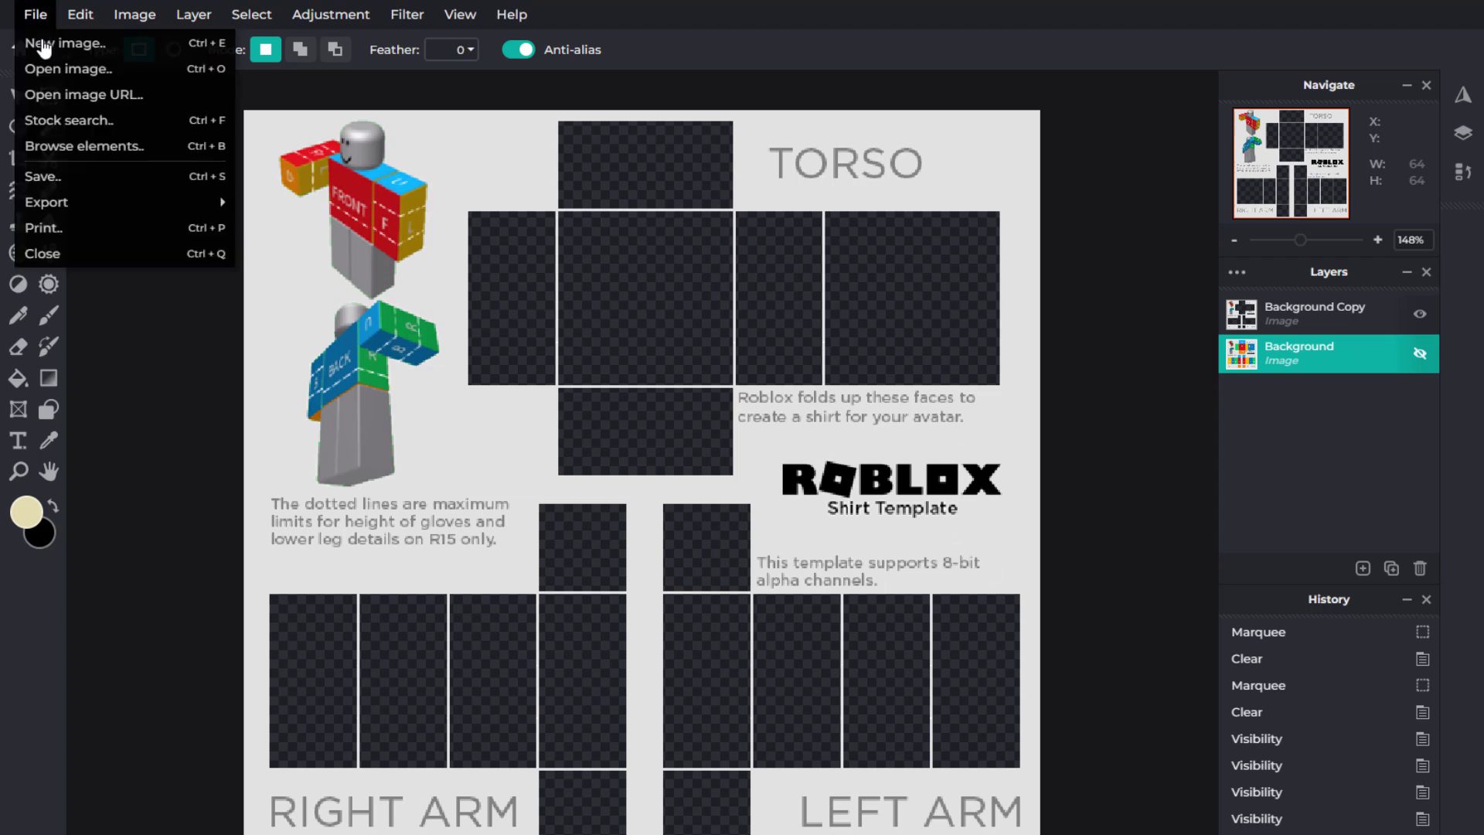
pyautogui.click(44, 69)
pyautogui.click(744, 304)
pyautogui.click(1203, 703)
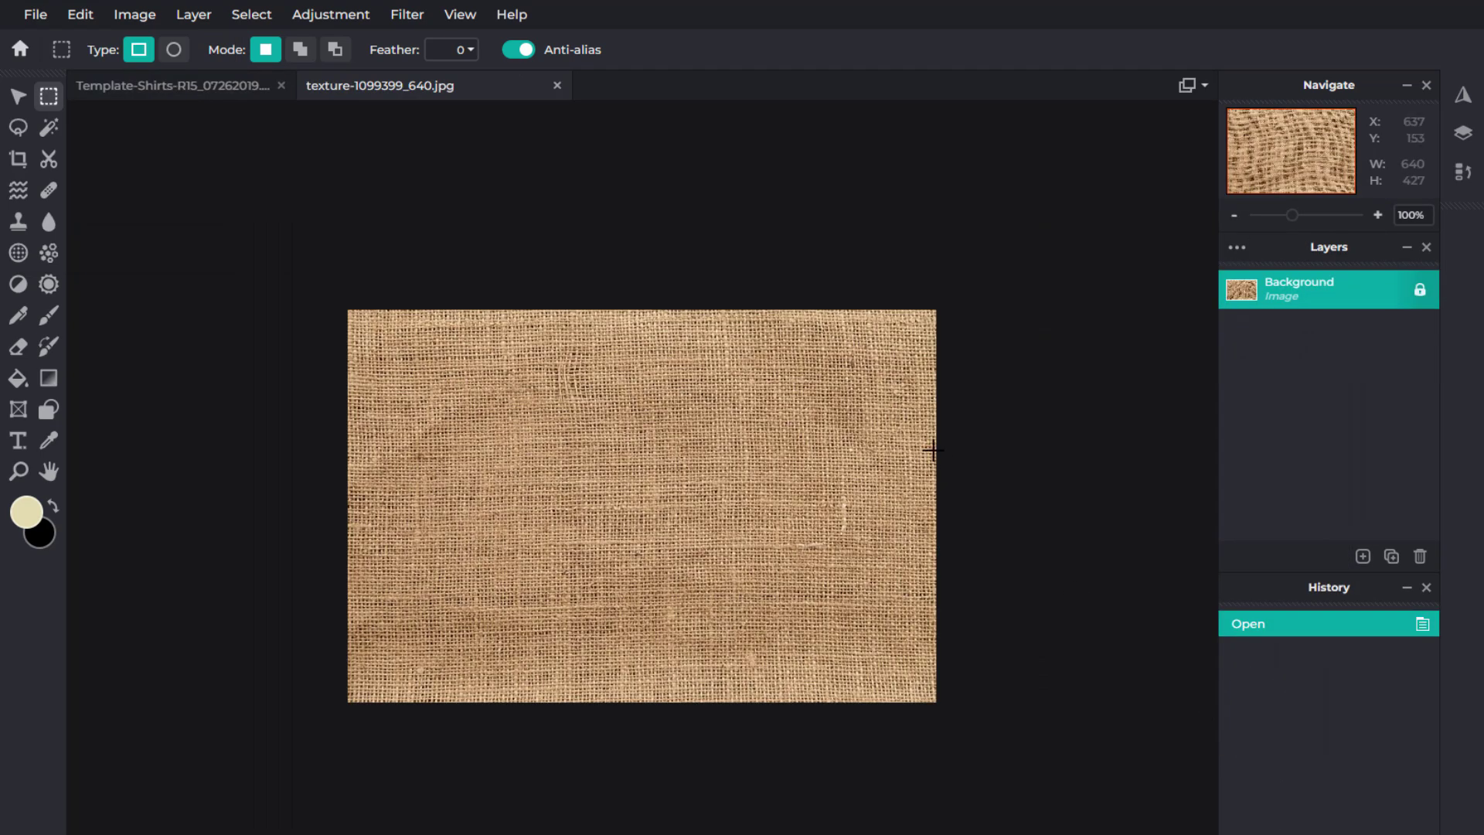
pyautogui.hotkey('ctrl', 'a')
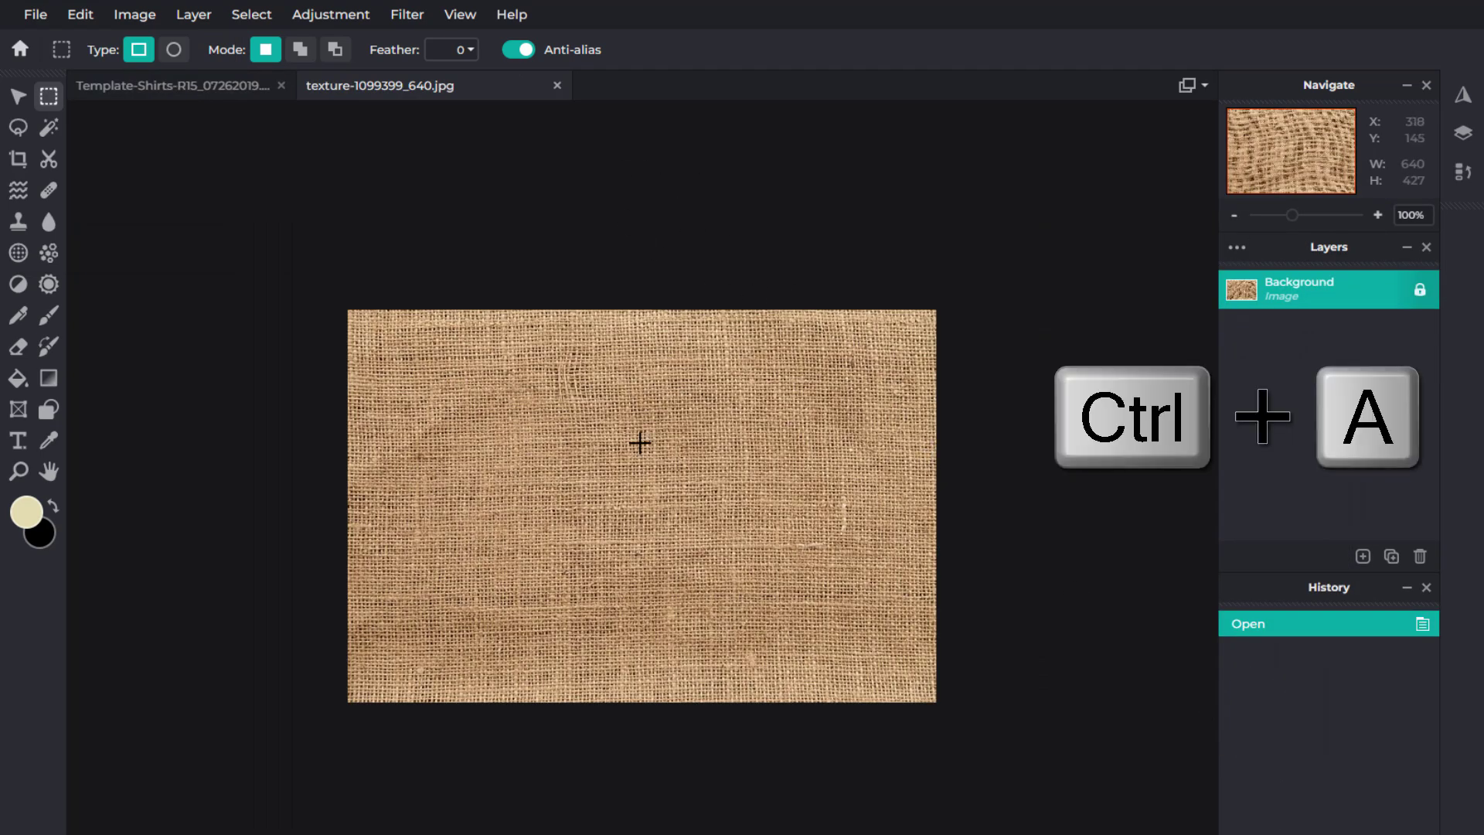
pyautogui.hotkey('ctrl', 'a')
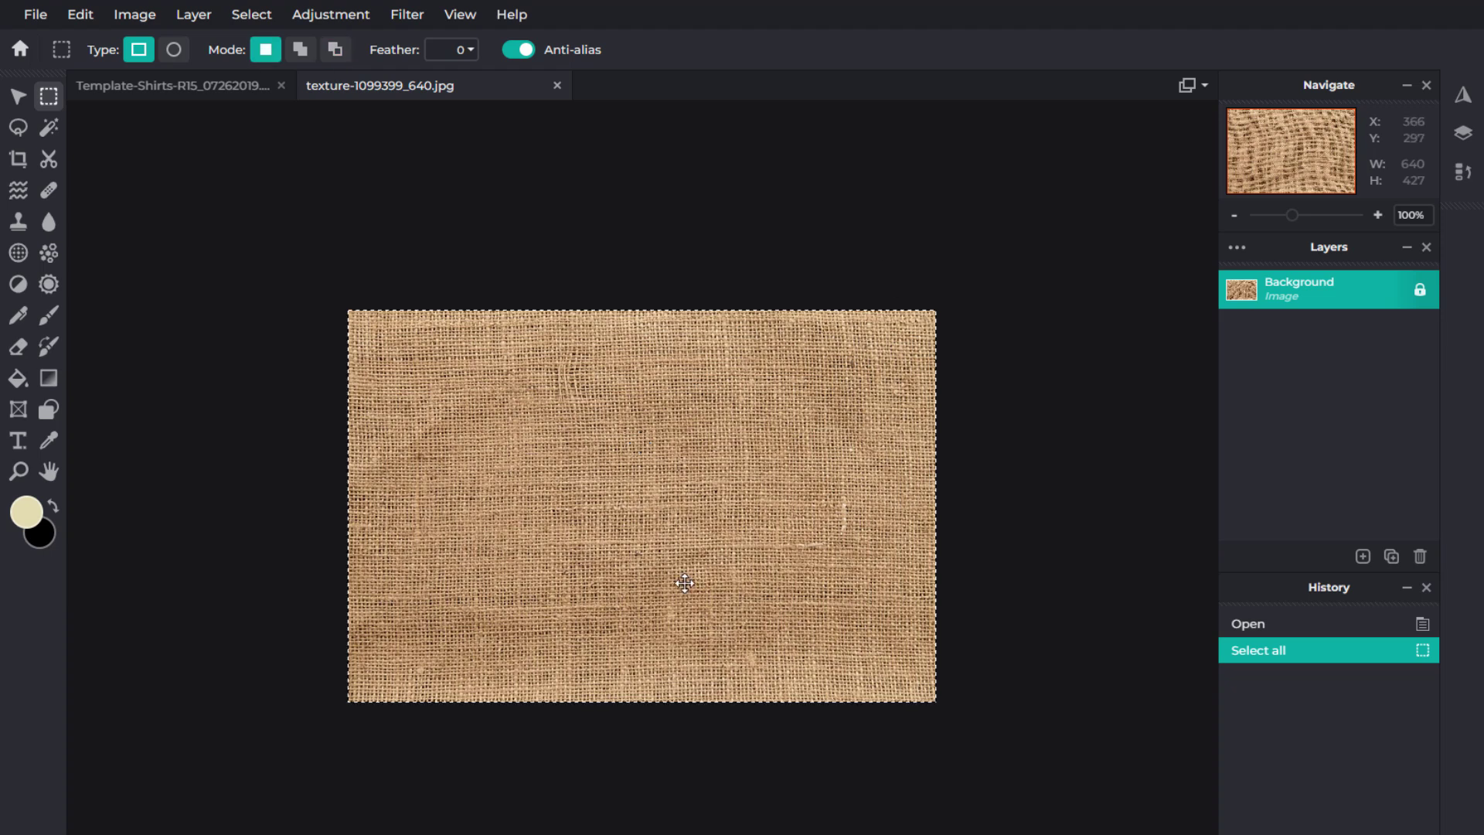
pyautogui.hotkey('ctrl', 'c')
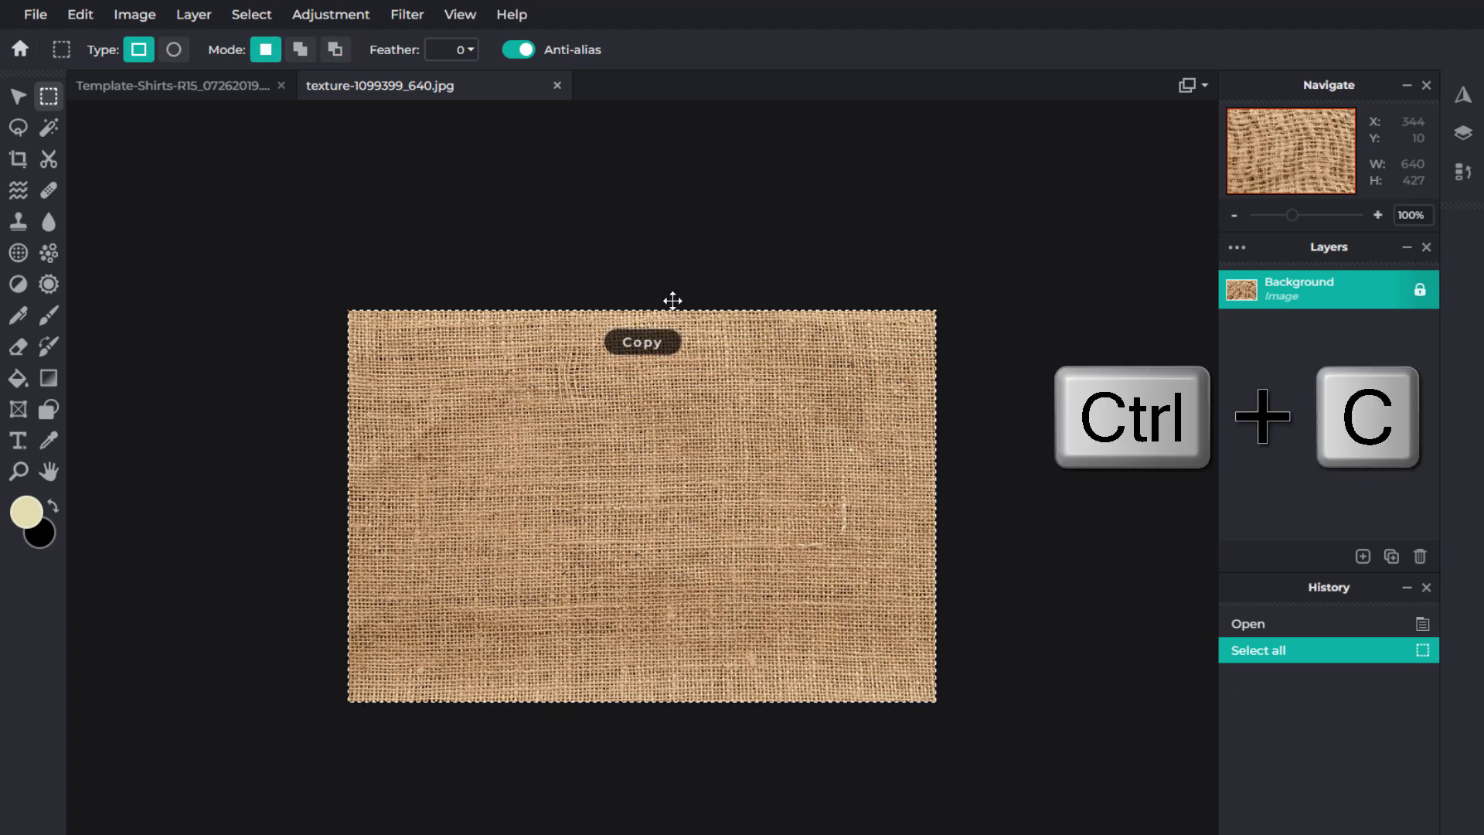
# Paste the burlap into the shirt template and lock the Background Copy layer.
pyautogui.click(248, 92)
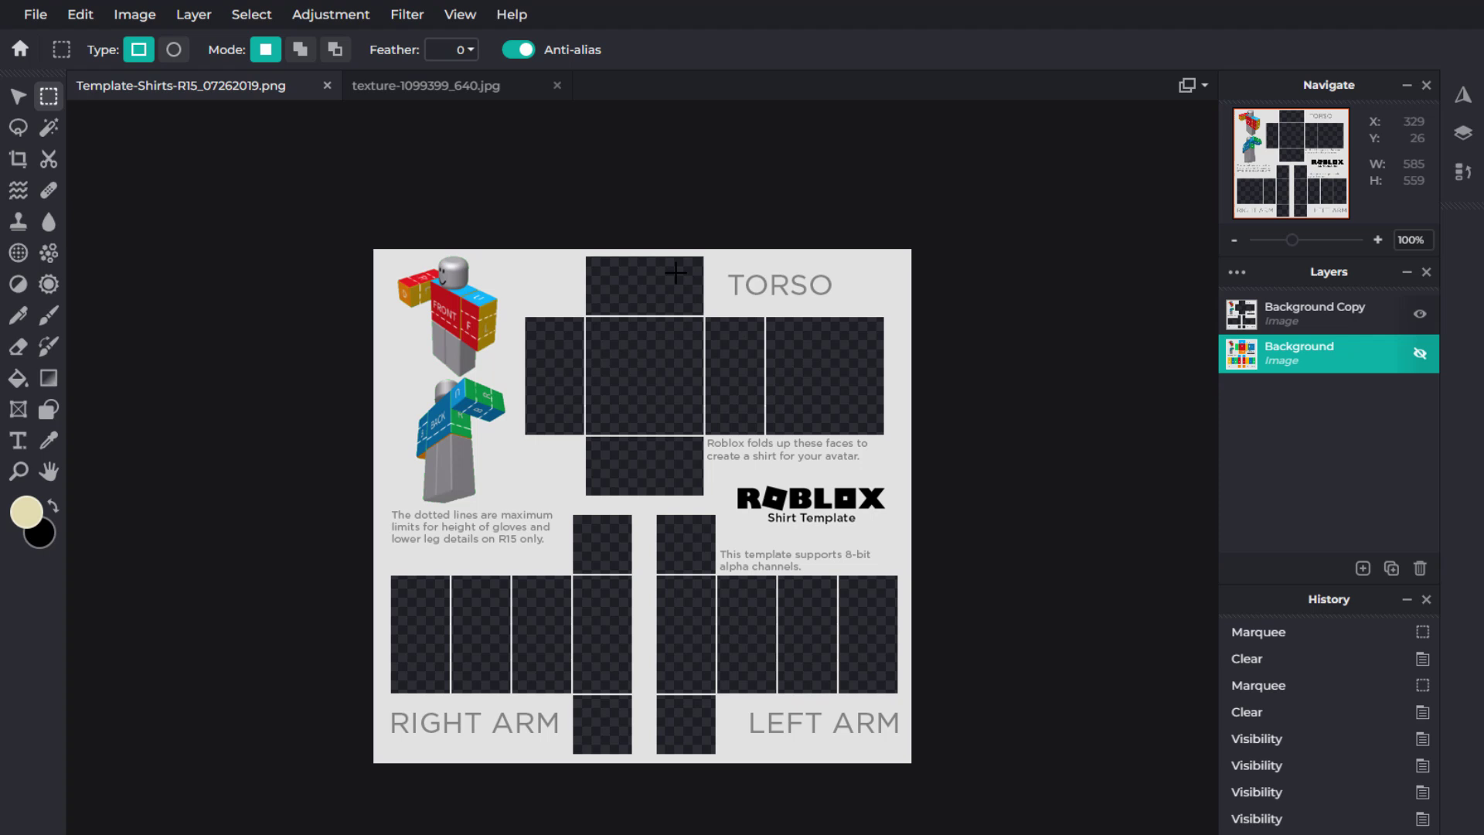
pyautogui.hotkey('ctrl', 'v')
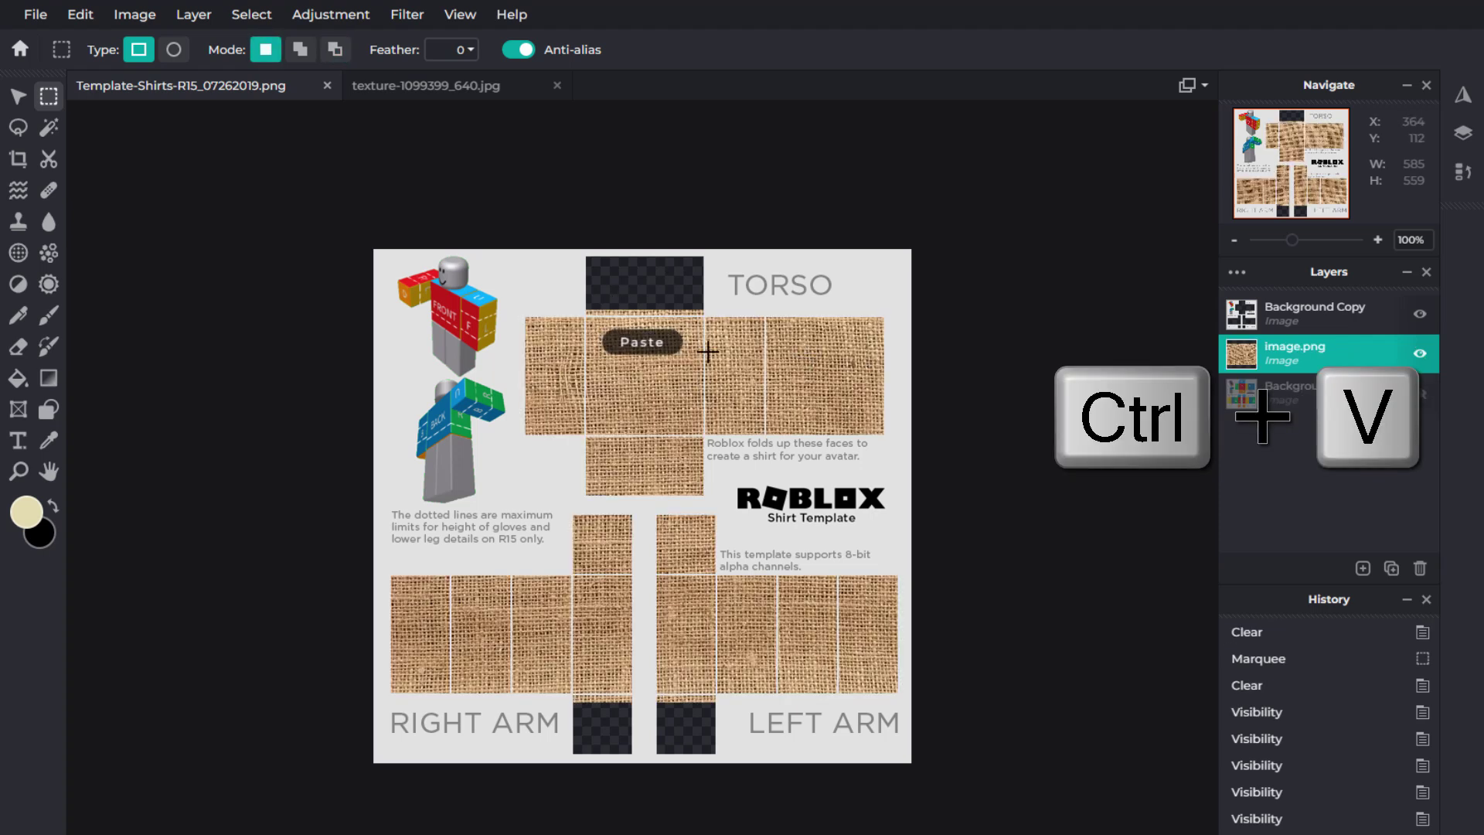
pyautogui.click(18, 96)
pyautogui.click(510, 388)
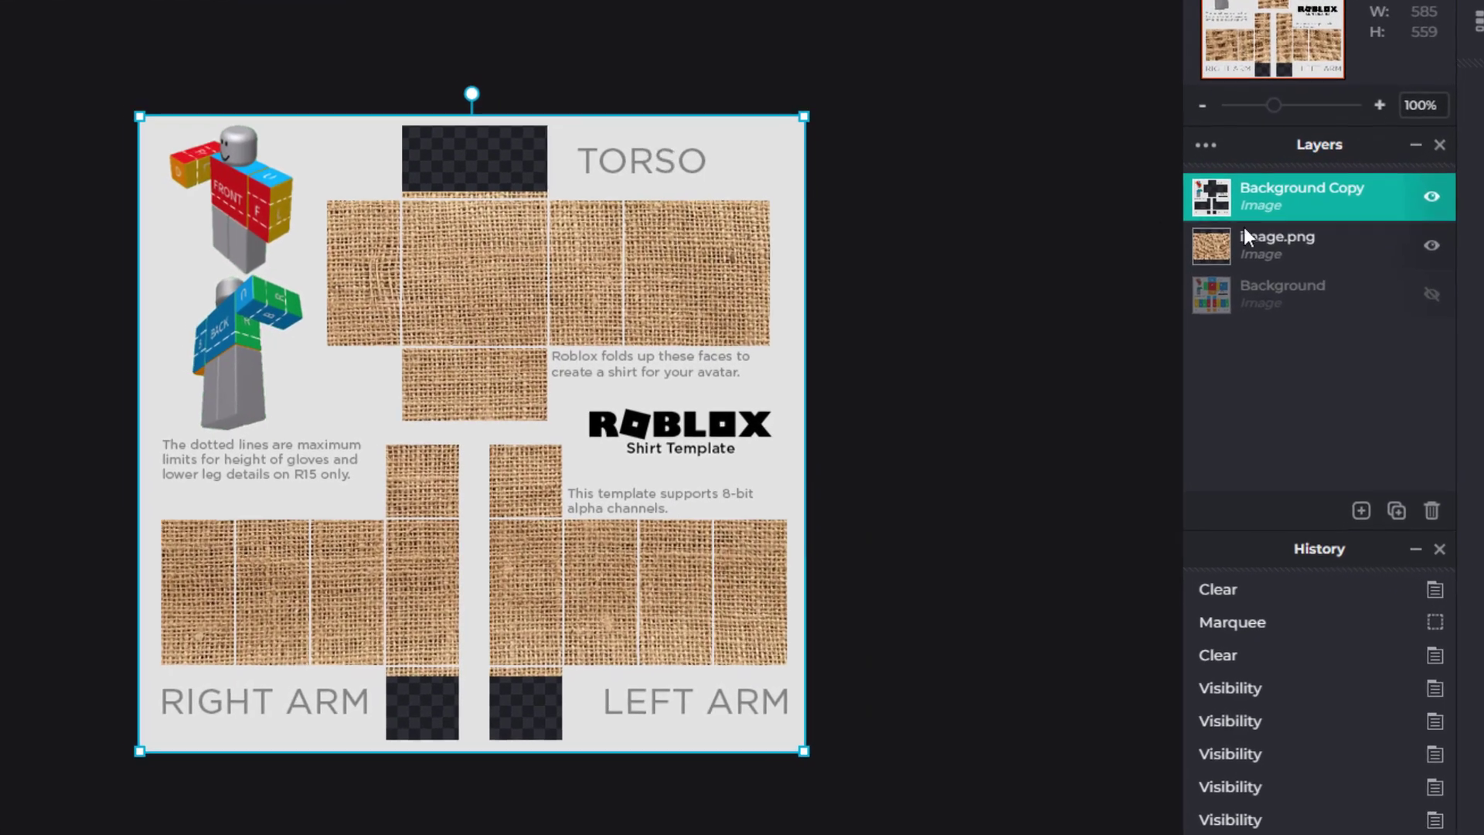
pyautogui.click(1341, 266)
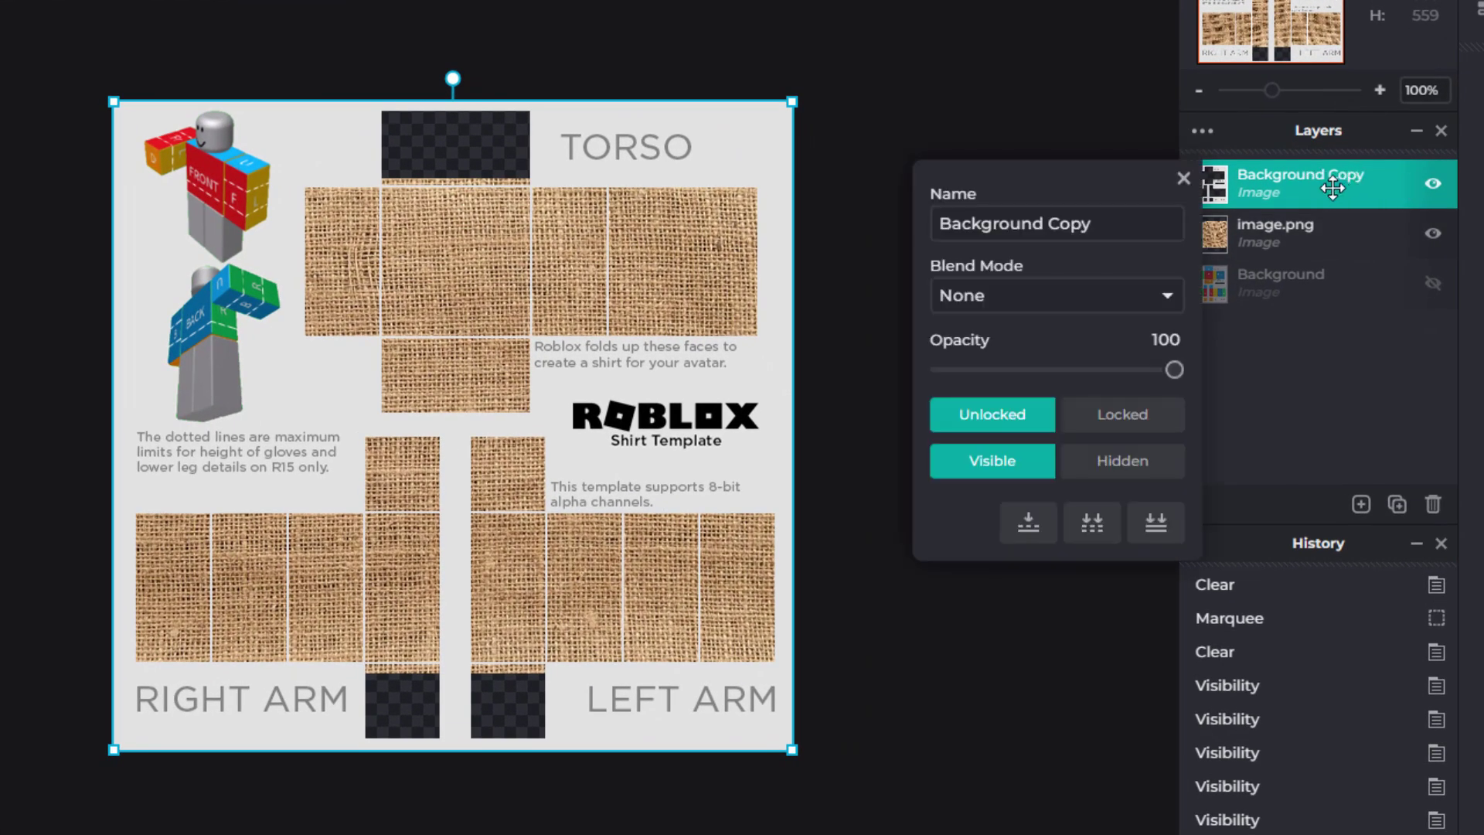
pyautogui.click(1149, 419)
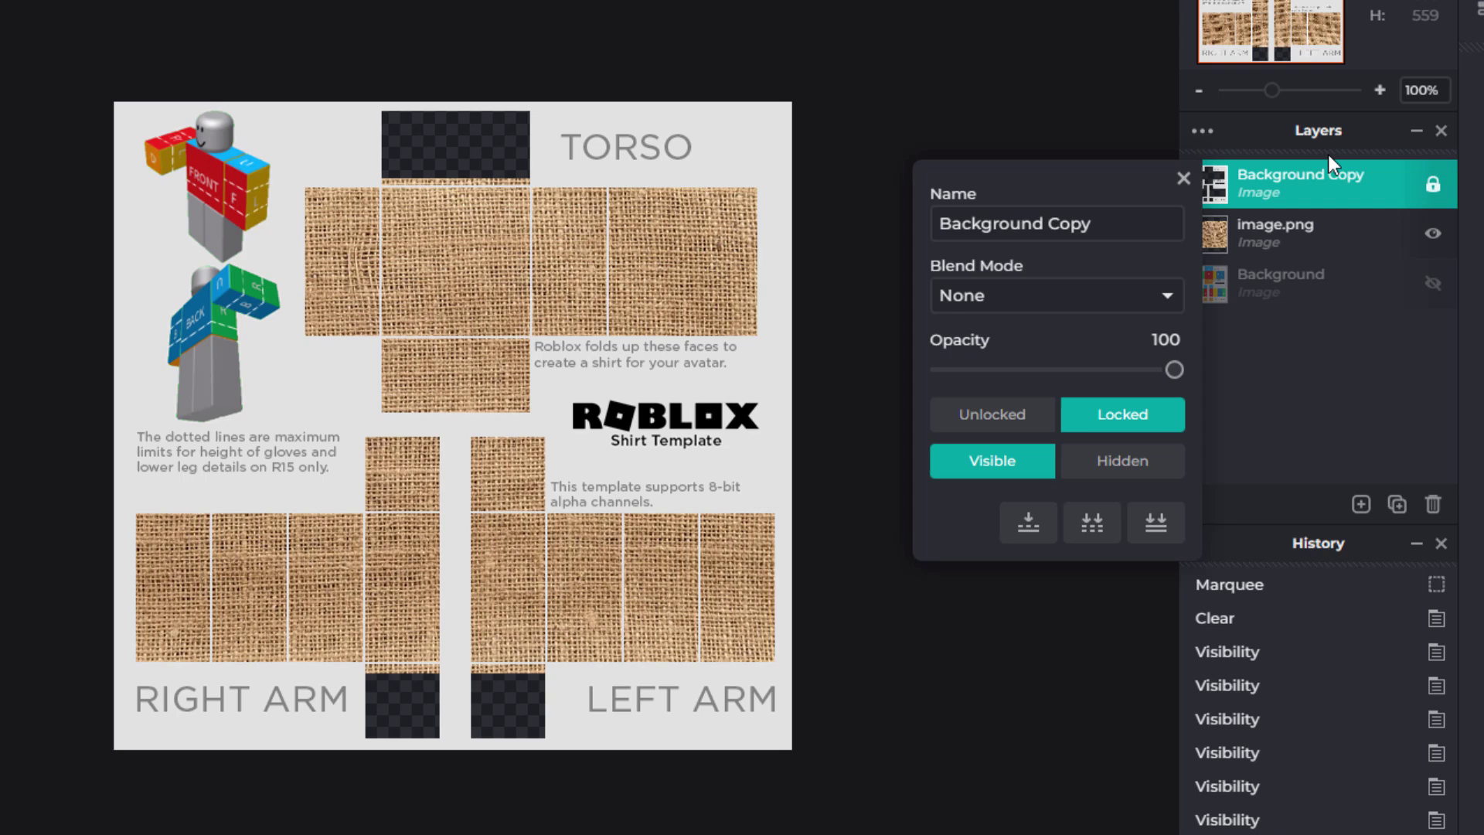
pyautogui.click(1182, 178)
# Move and shrink the pasted image.png burlap layer so it covers the torso faces.
pyautogui.click(1300, 240)
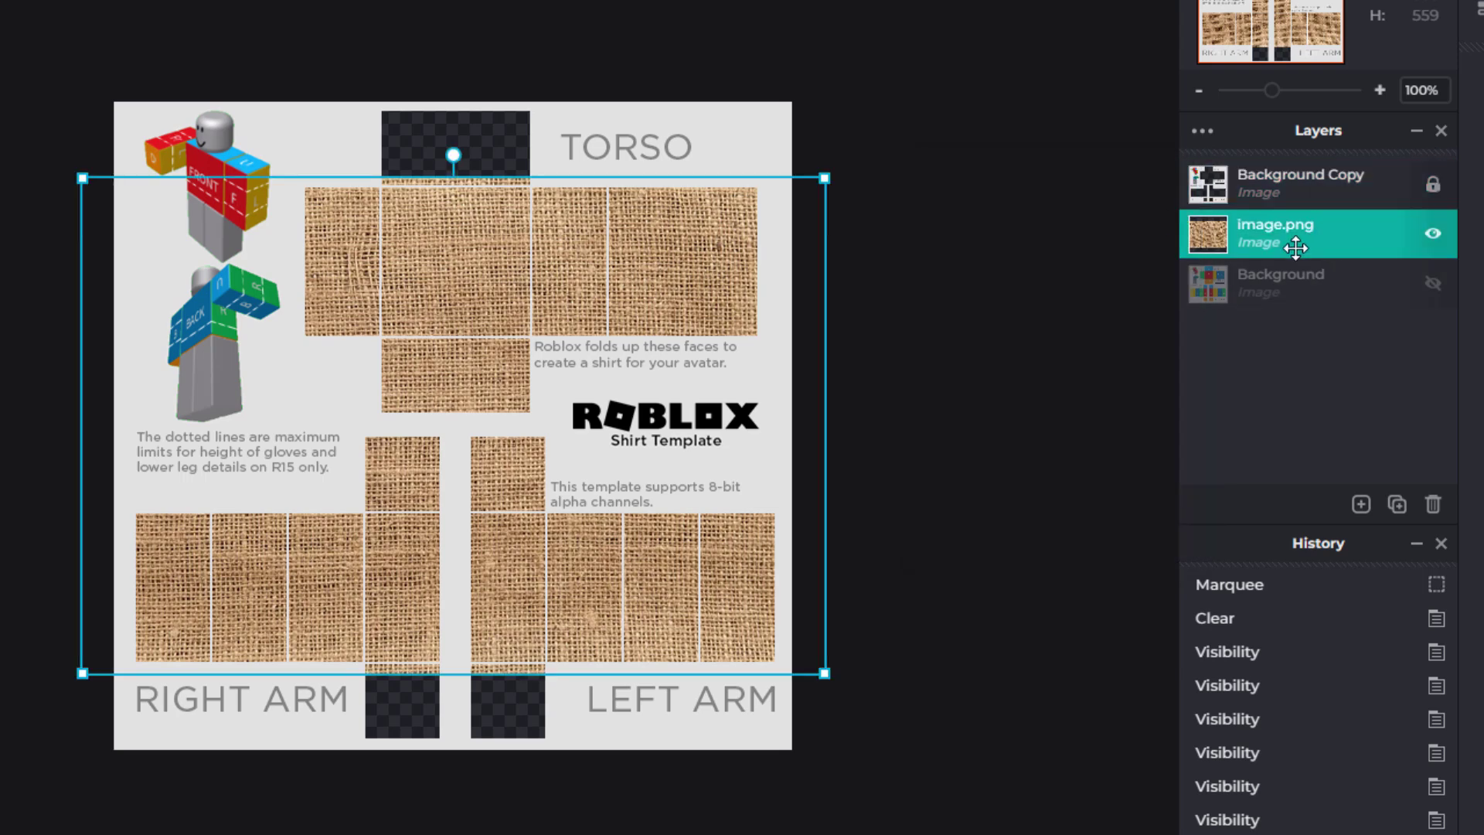
pyautogui.moveTo(497, 348); pyautogui.dragTo(648, 299)
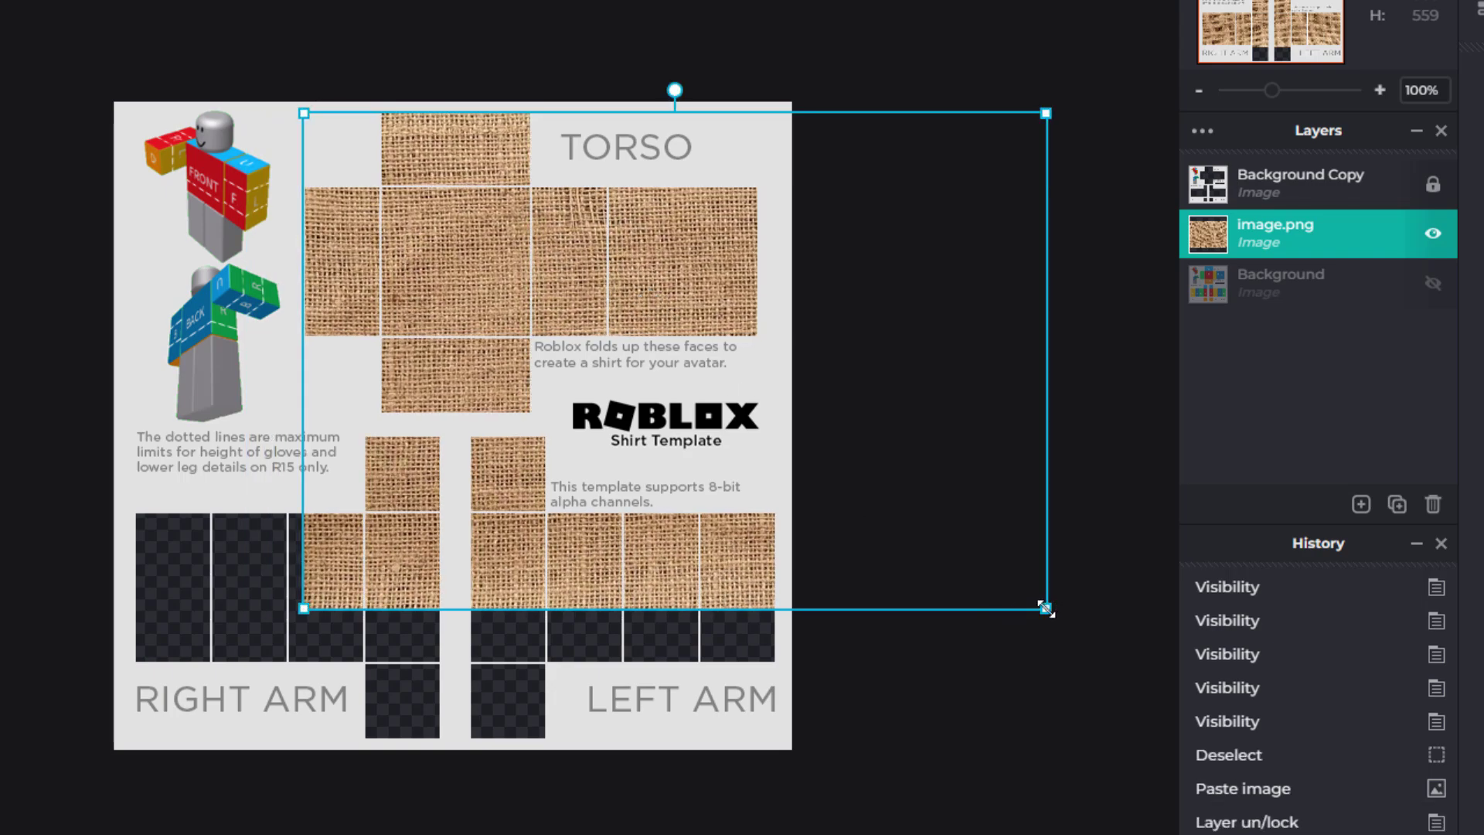
pyautogui.moveTo(1046, 609); pyautogui.dragTo(759, 412)
pyautogui.moveTo(563, 291); pyautogui.dragTo(563, 290)
# Duplicate the burlap layer twice, placing one image.png Copy on the right arm and one on the left arm.
pyautogui.click(1397, 504)
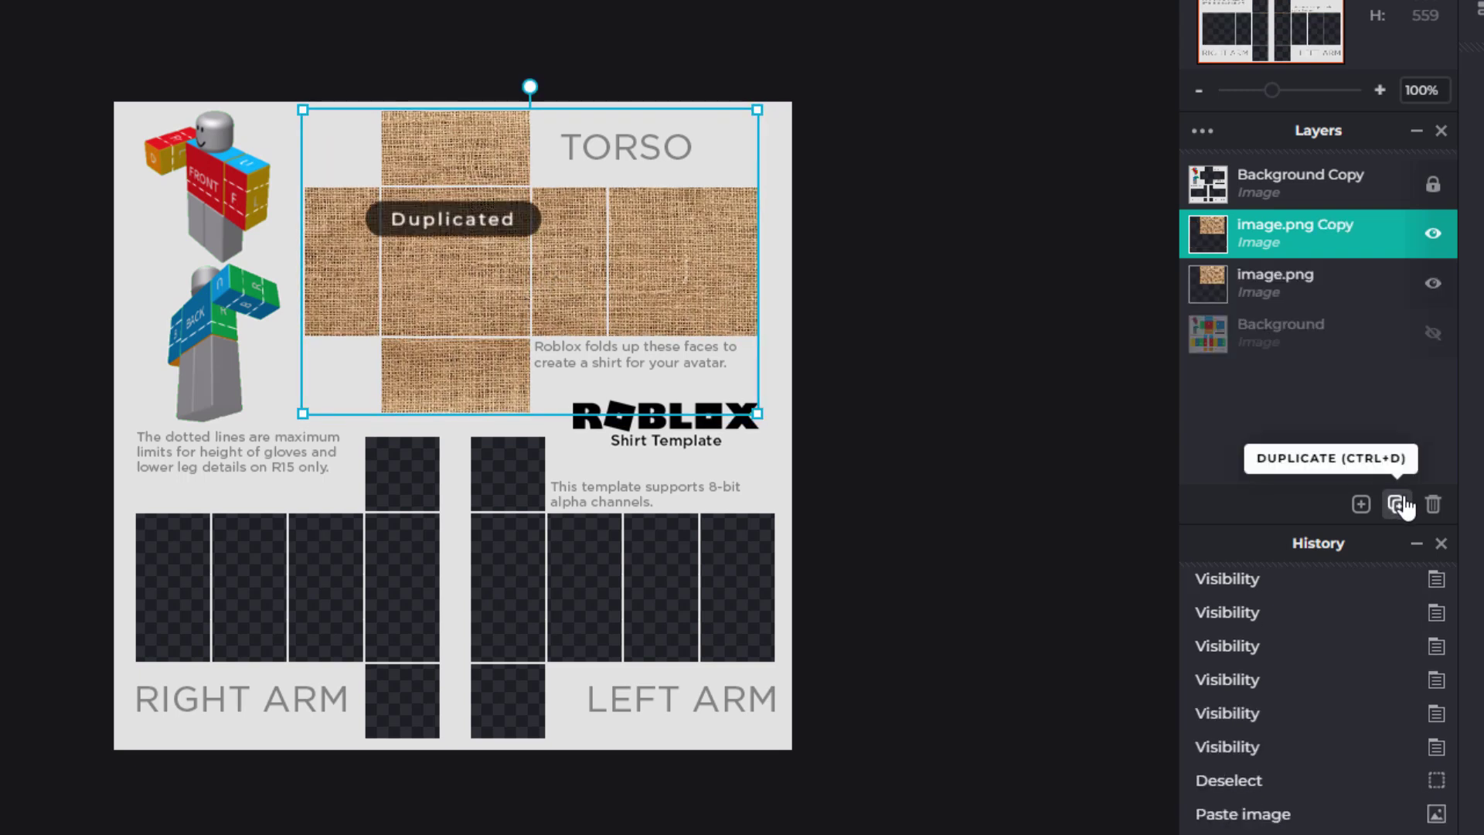
pyautogui.moveTo(640, 286); pyautogui.dragTo(297, 593)
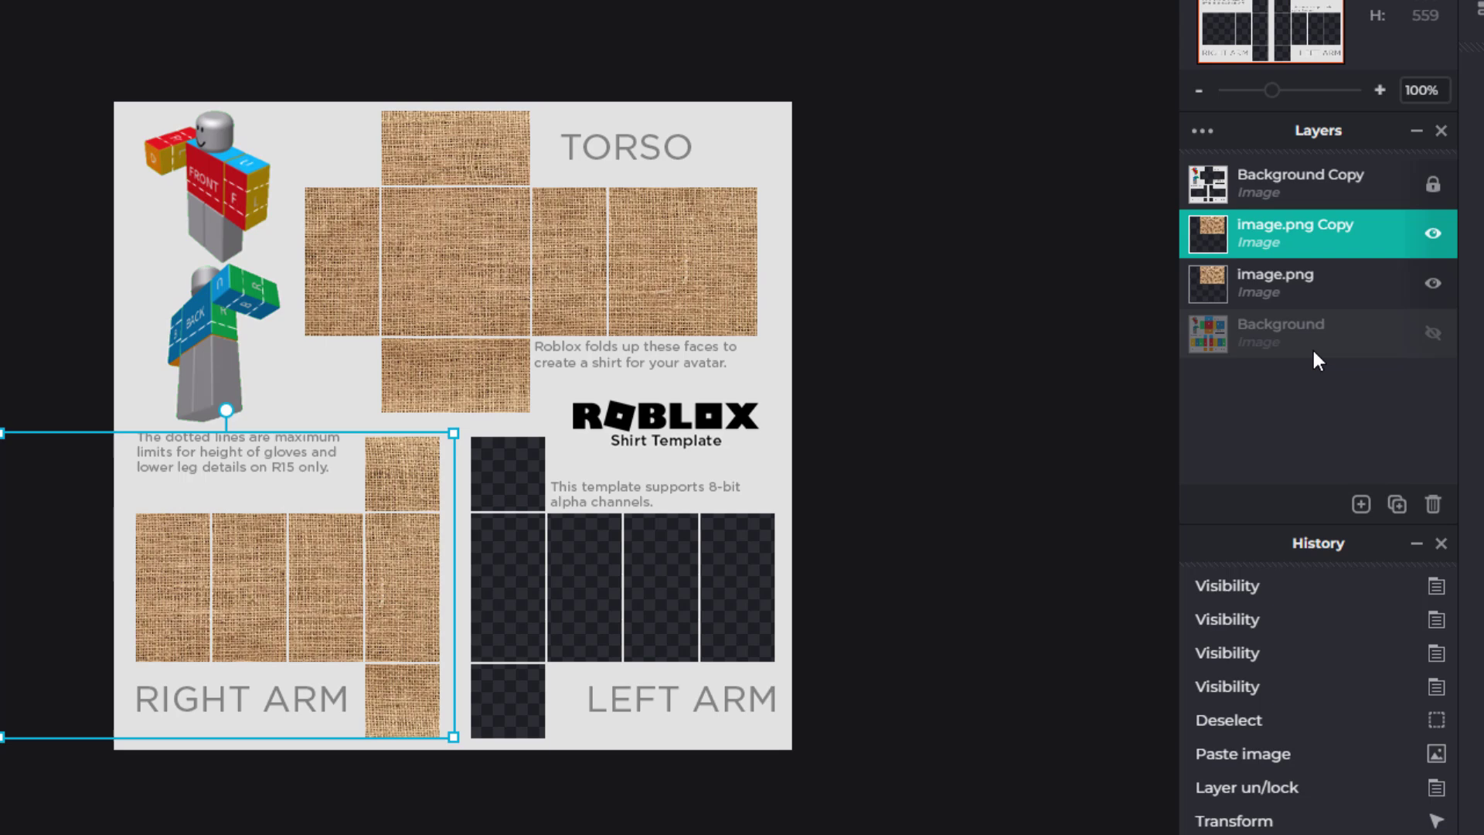
pyautogui.click(1398, 503)
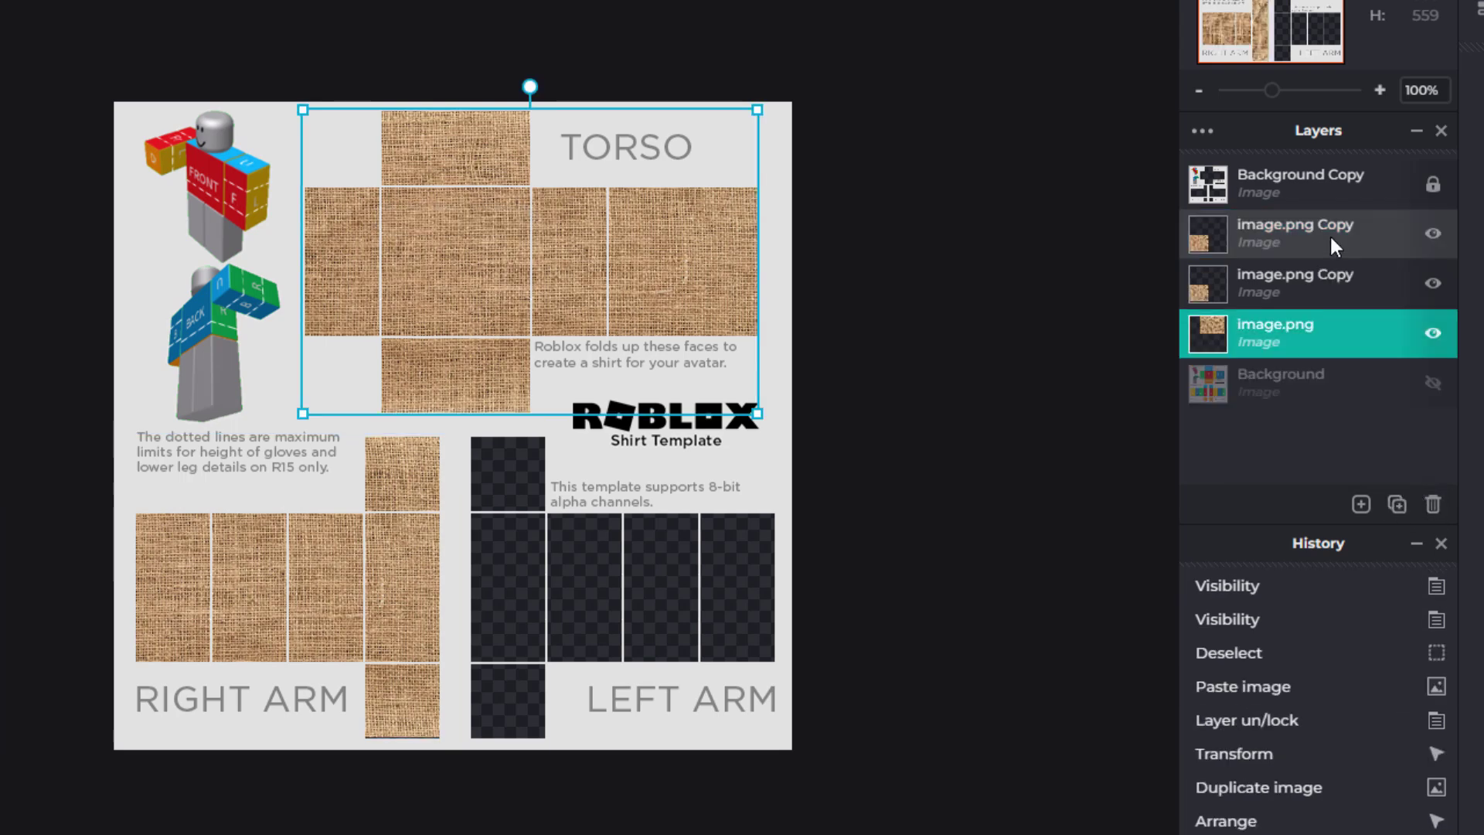
pyautogui.click(1332, 242)
pyautogui.moveTo(324, 593); pyautogui.dragTo(483, 530)
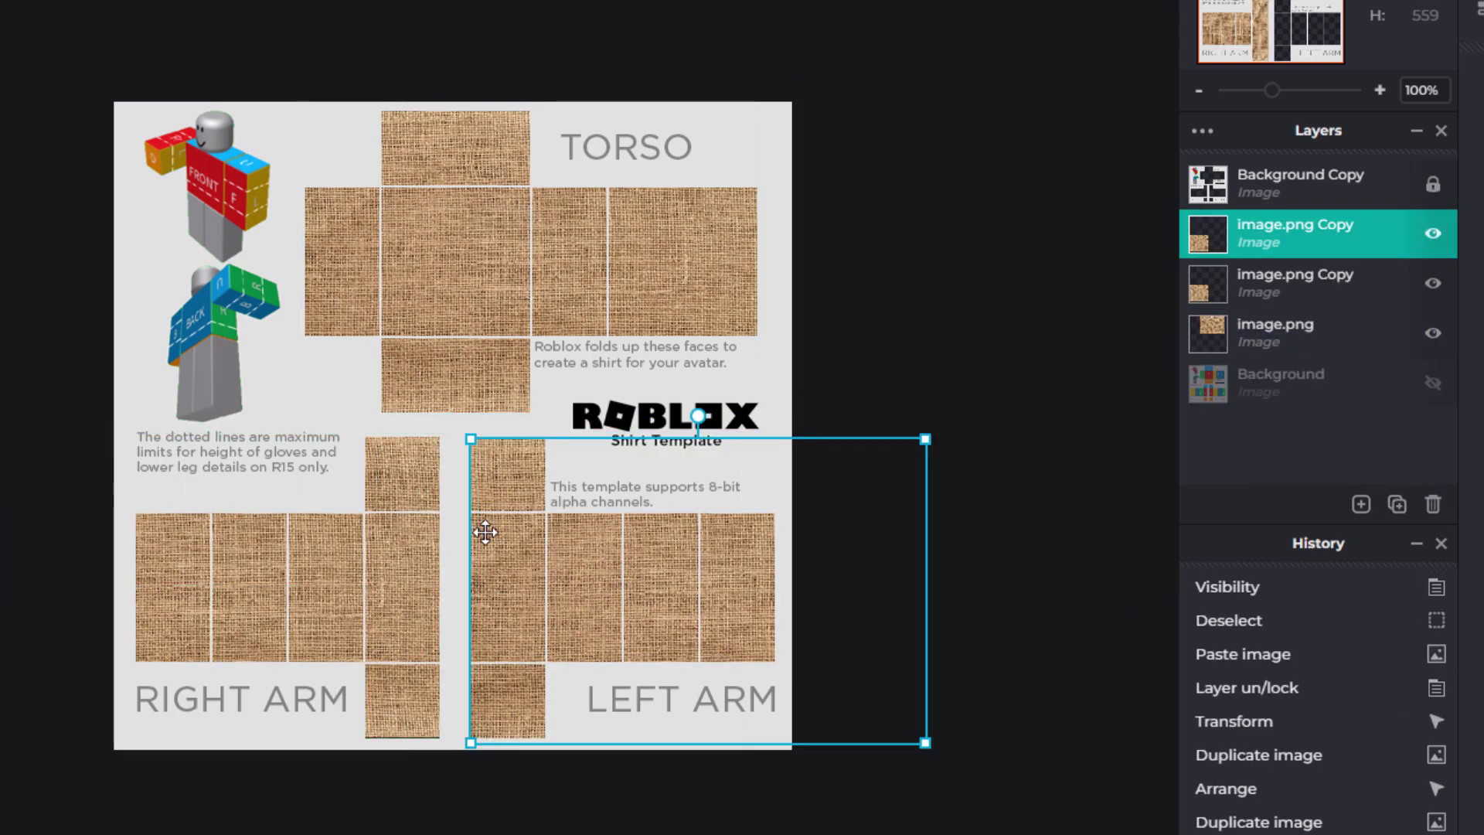
pyautogui.click(1001, 458)
pyautogui.click(706, 593)
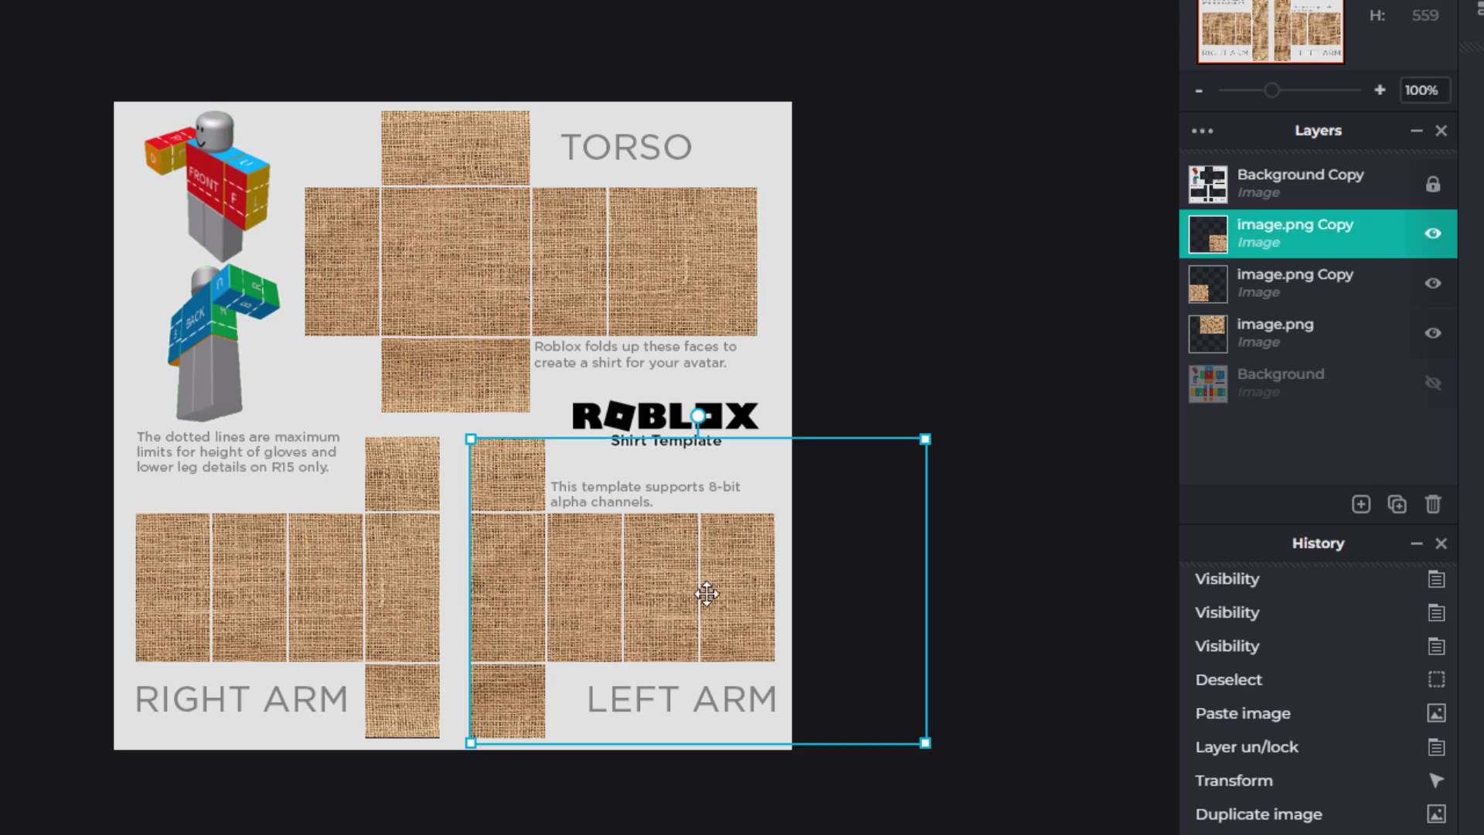
pyautogui.click(1004, 521)
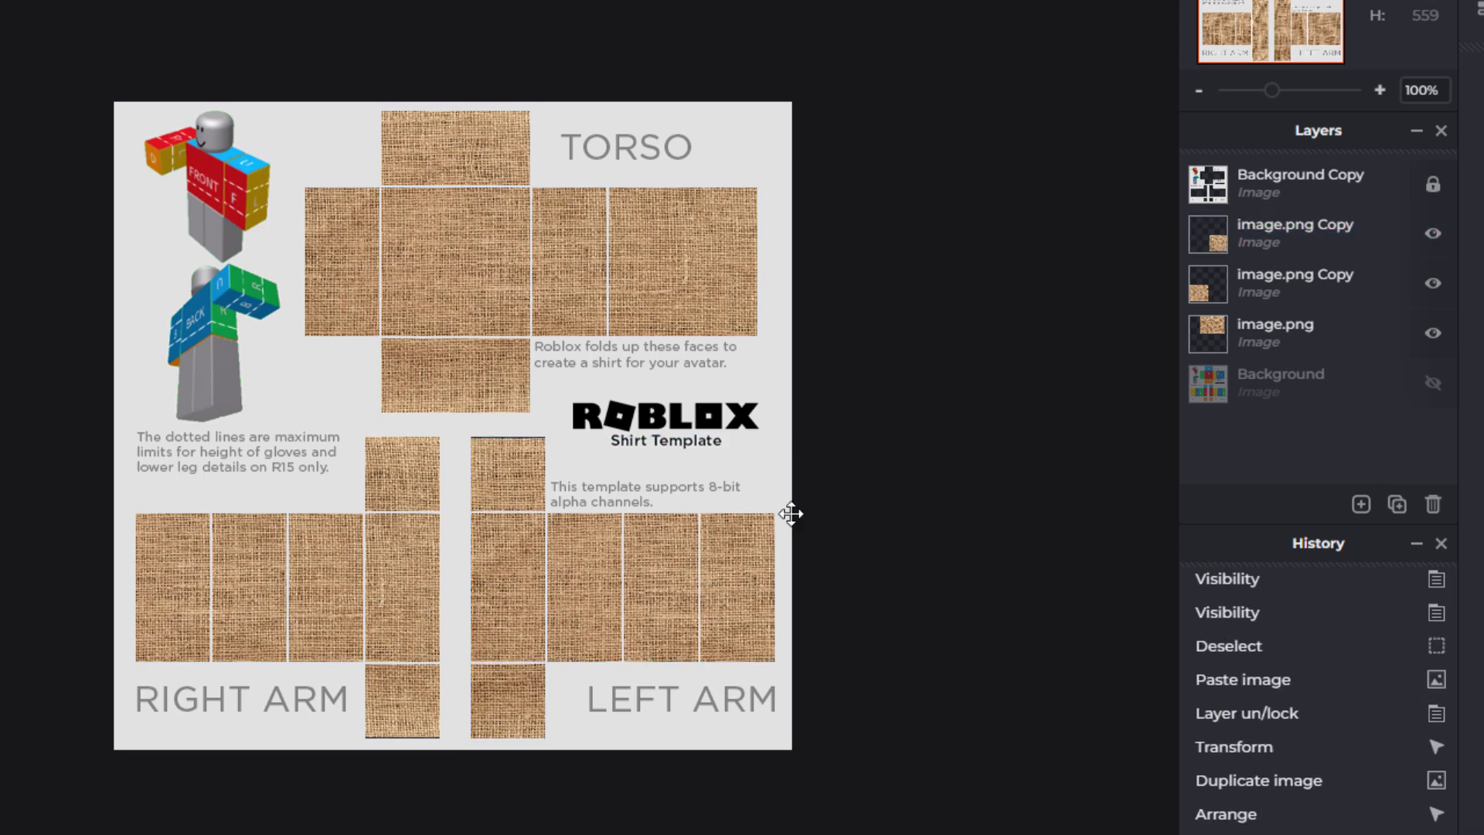
pyautogui.click(385, 574)
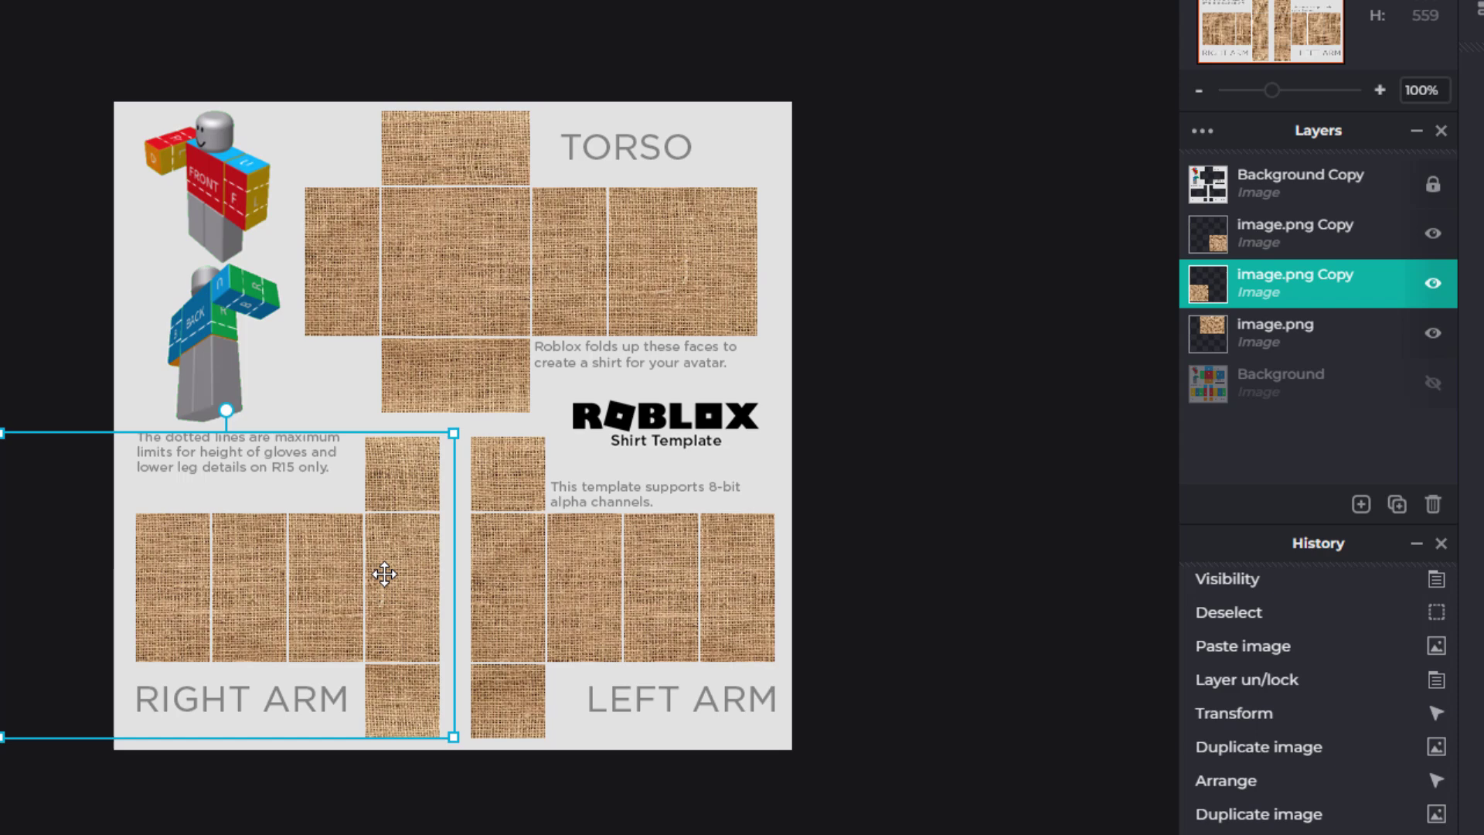
pyautogui.click(944, 596)
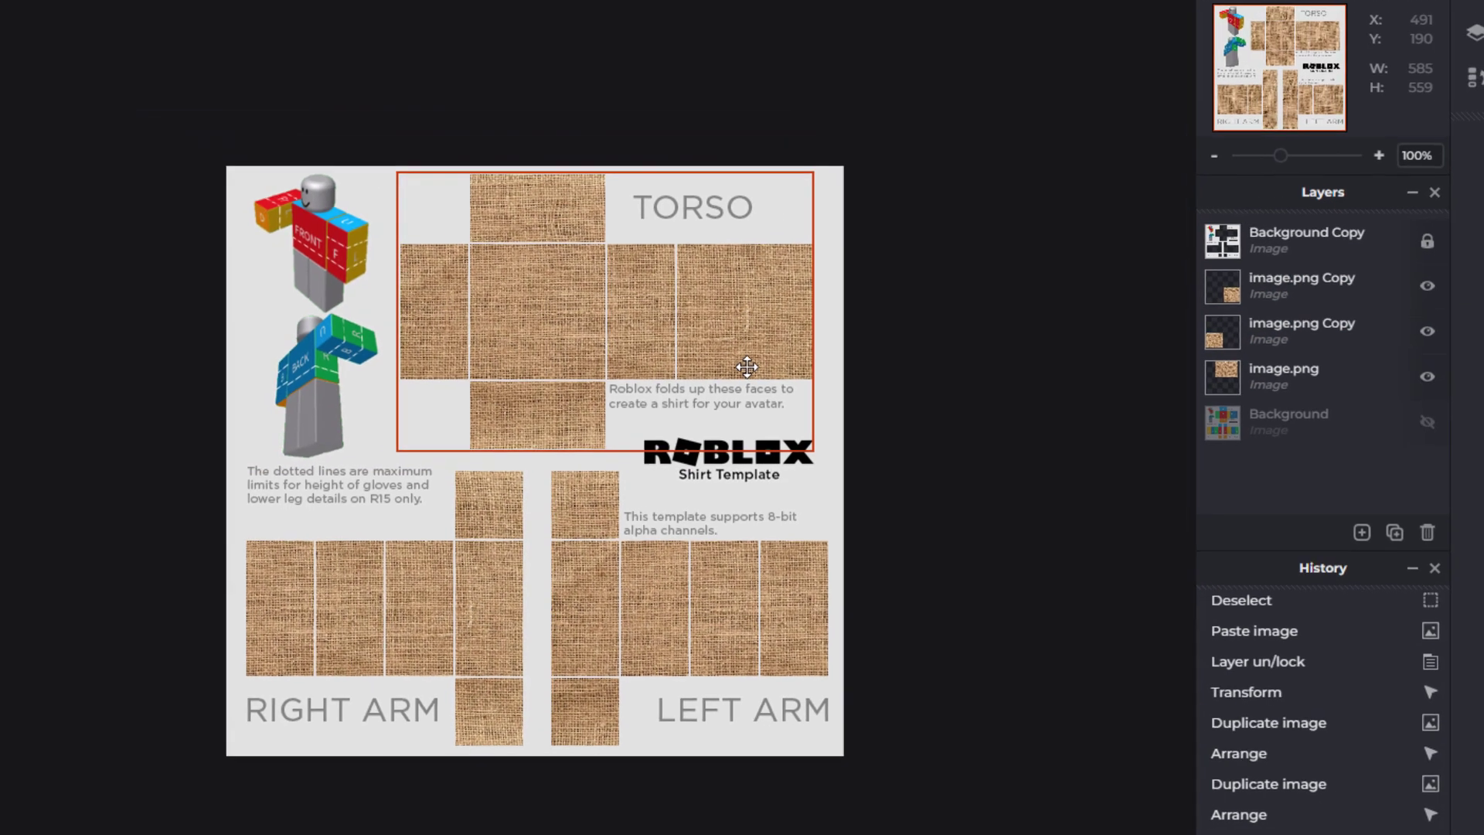
# Open shirt-texture-01.png and copy the whole wrinkle texture.
pyautogui.click(1302, 280)
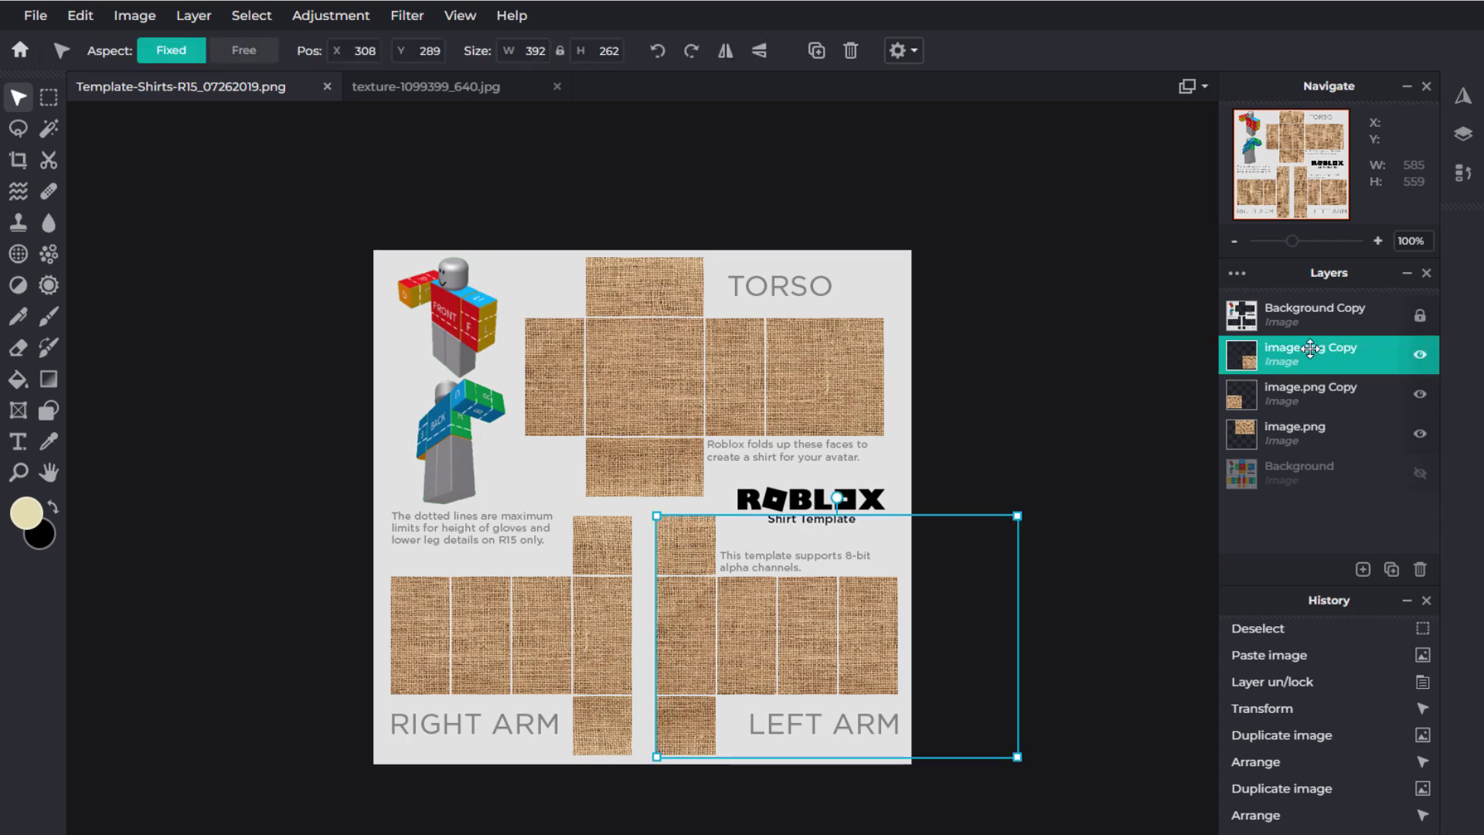
pyautogui.click(35, 16)
pyautogui.click(48, 65)
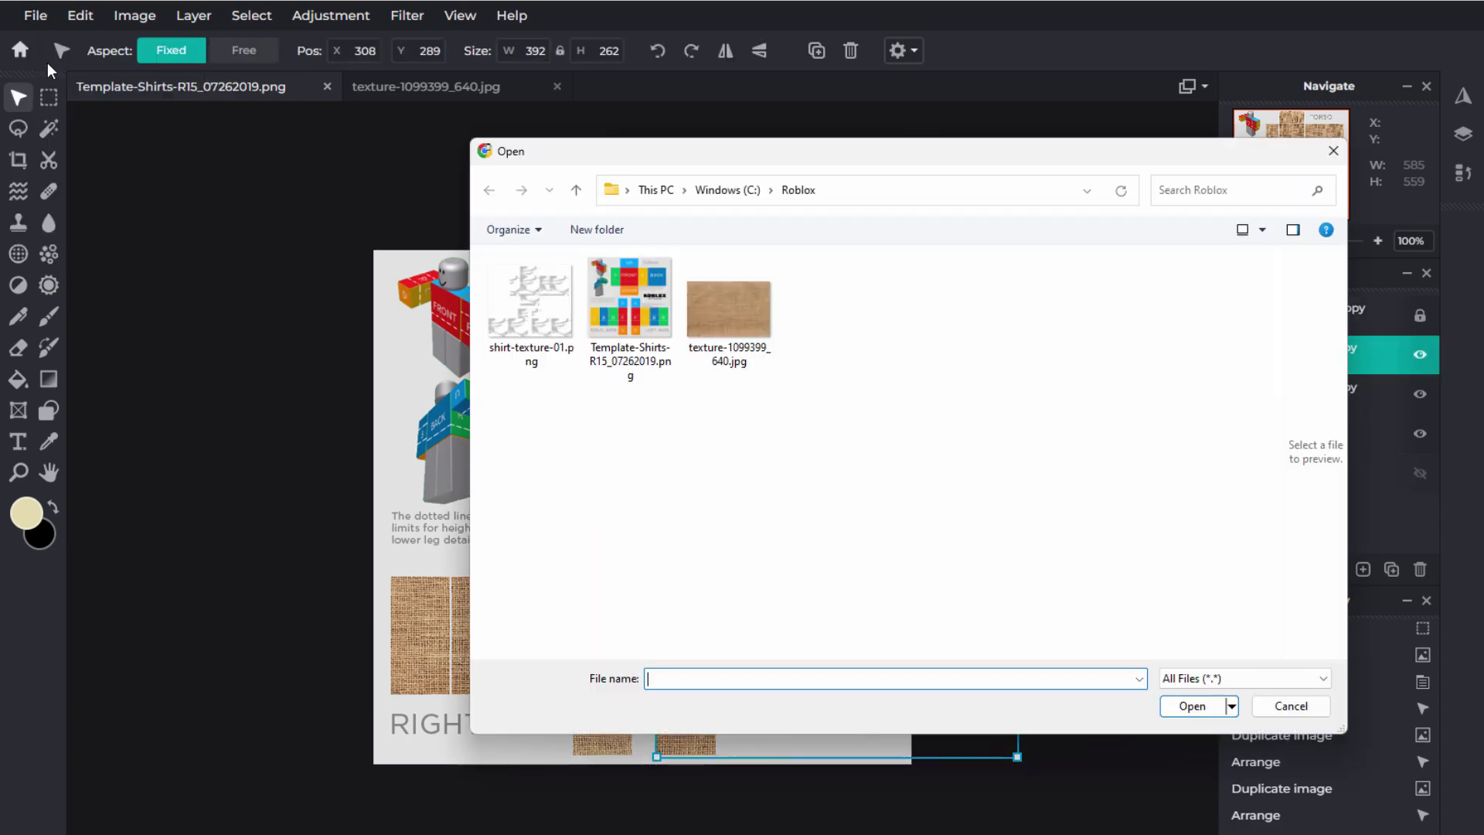
pyautogui.click(514, 309)
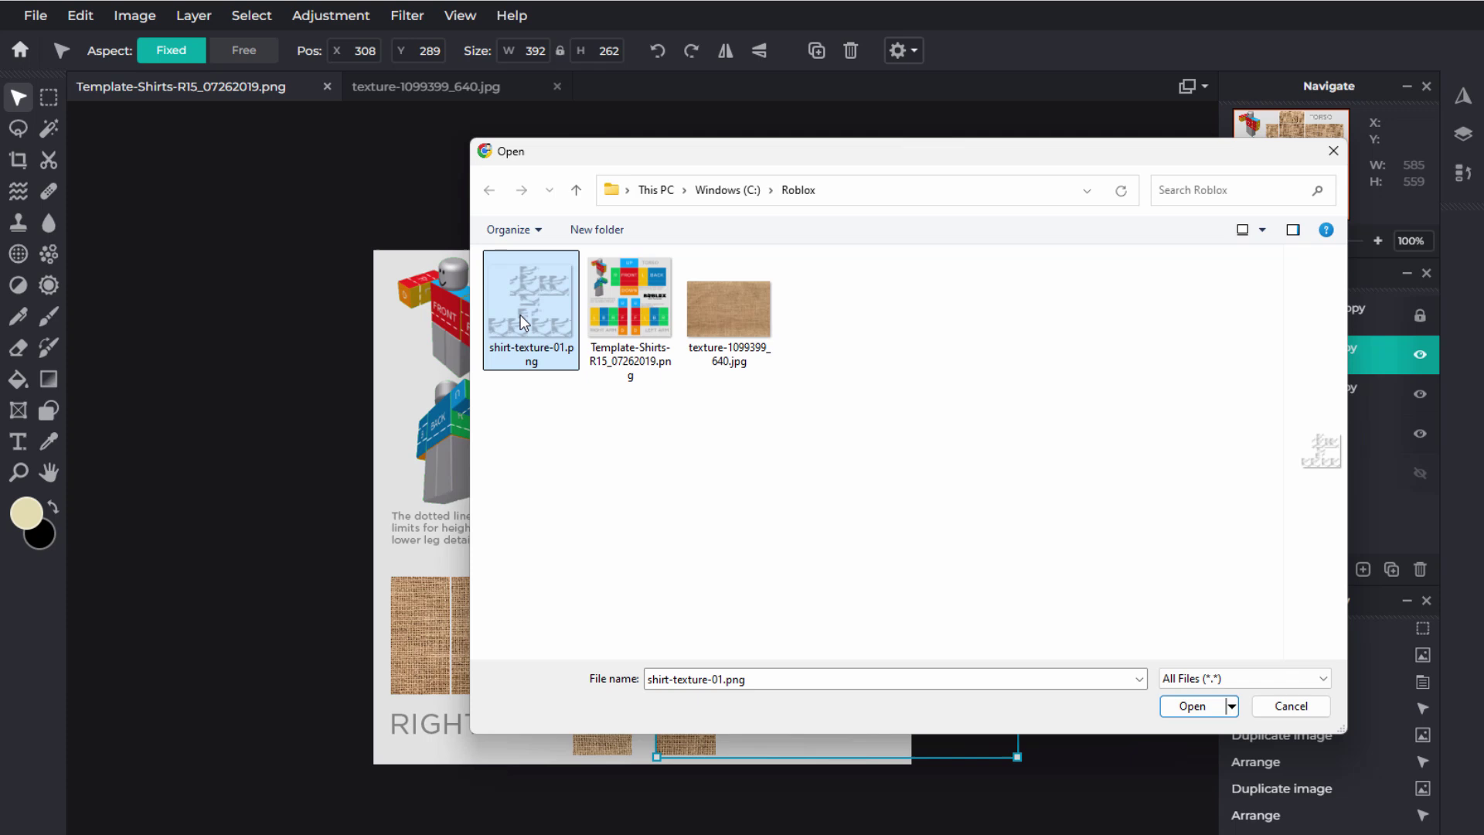
pyautogui.click(1191, 706)
pyautogui.hotkey('ctrl', 'a')
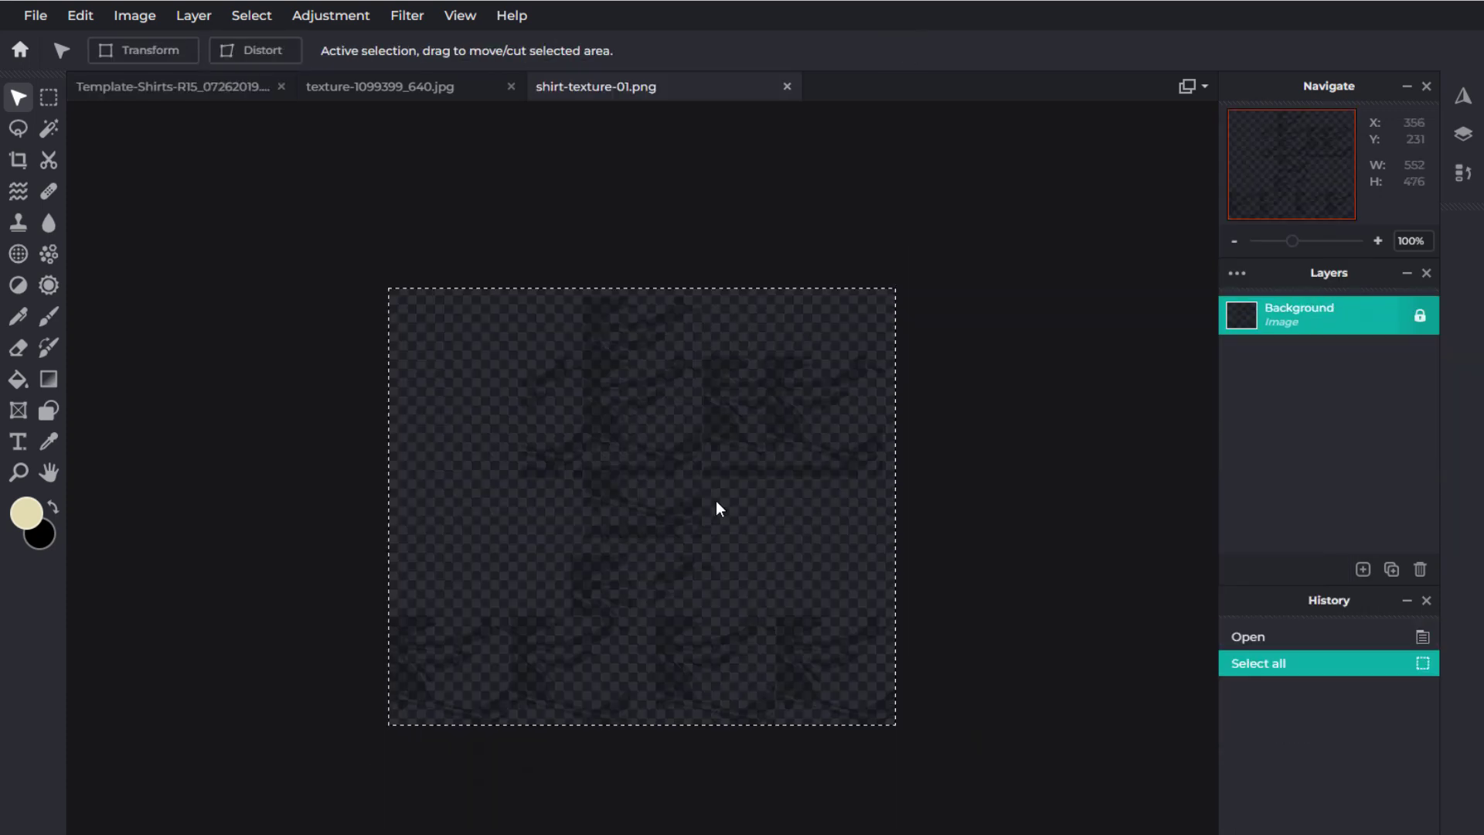
pyautogui.hotkey('ctrl', 'c')
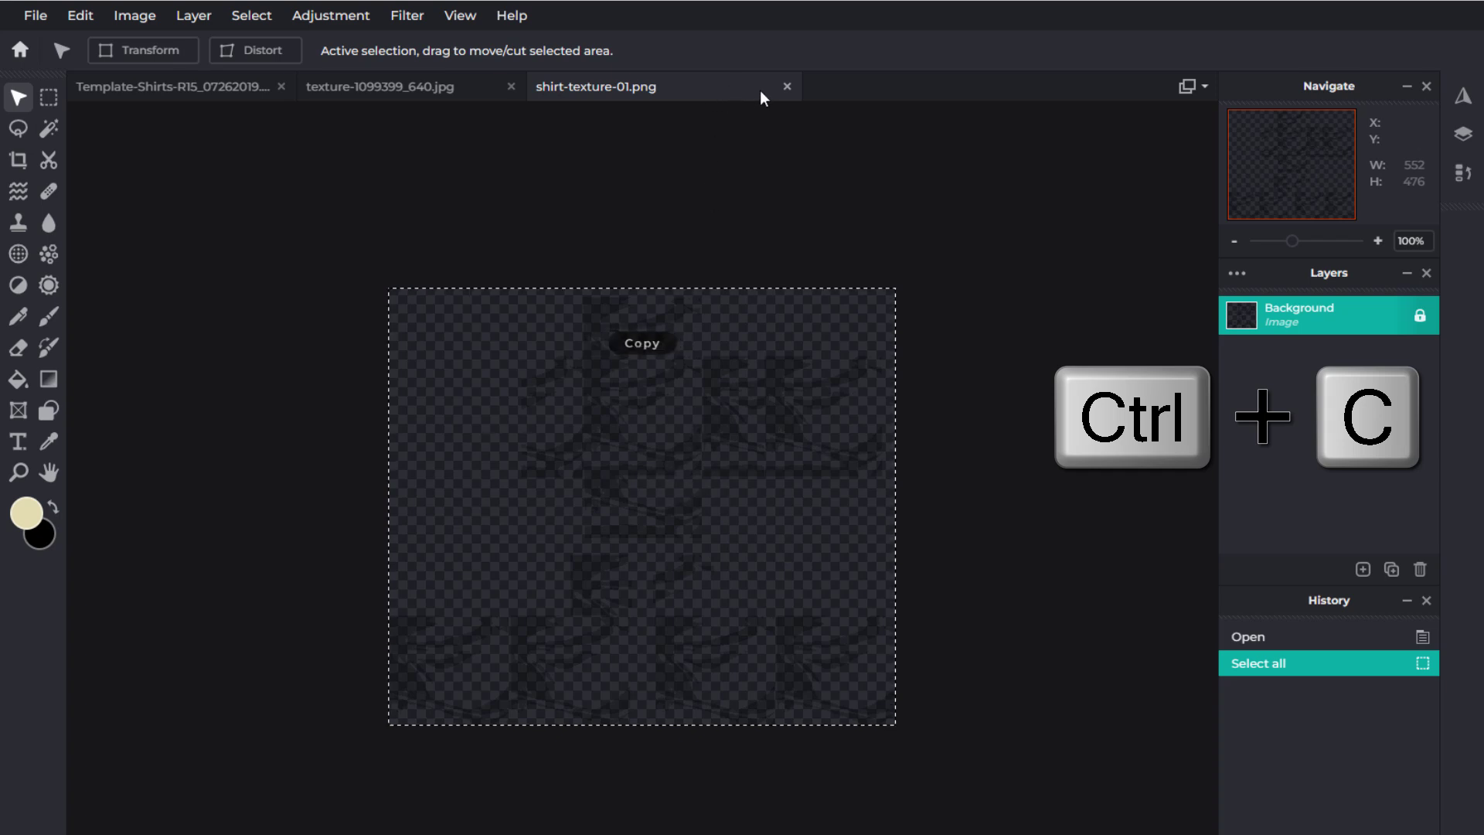
# Close the wrinkle and burlap texture tabs, then paste the wrinkles as a new top layer in the template.
pyautogui.click(787, 86)
pyautogui.click(557, 87)
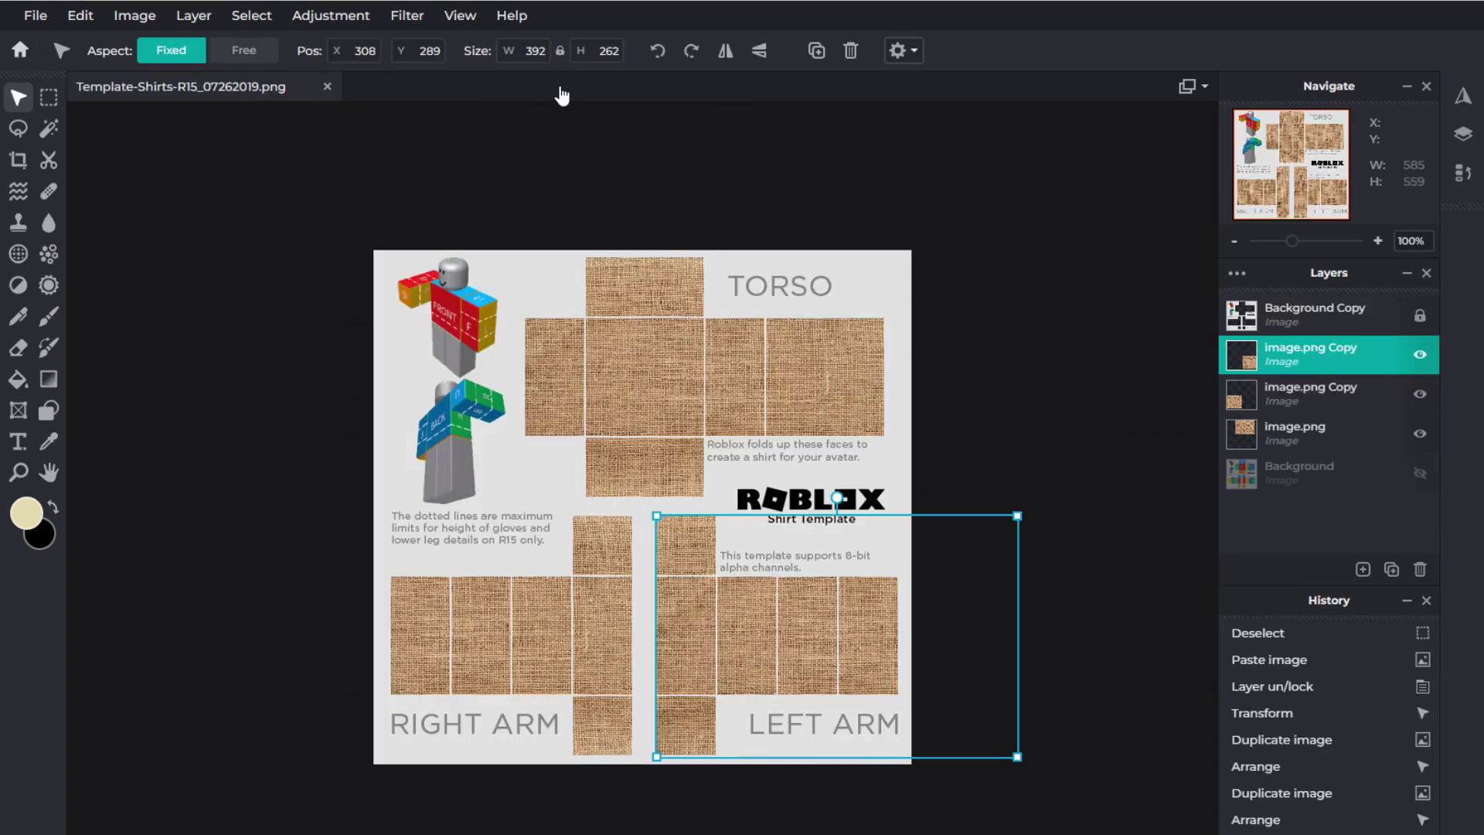
pyautogui.click(1031, 281)
pyautogui.hotkey('ctrl', 'v')
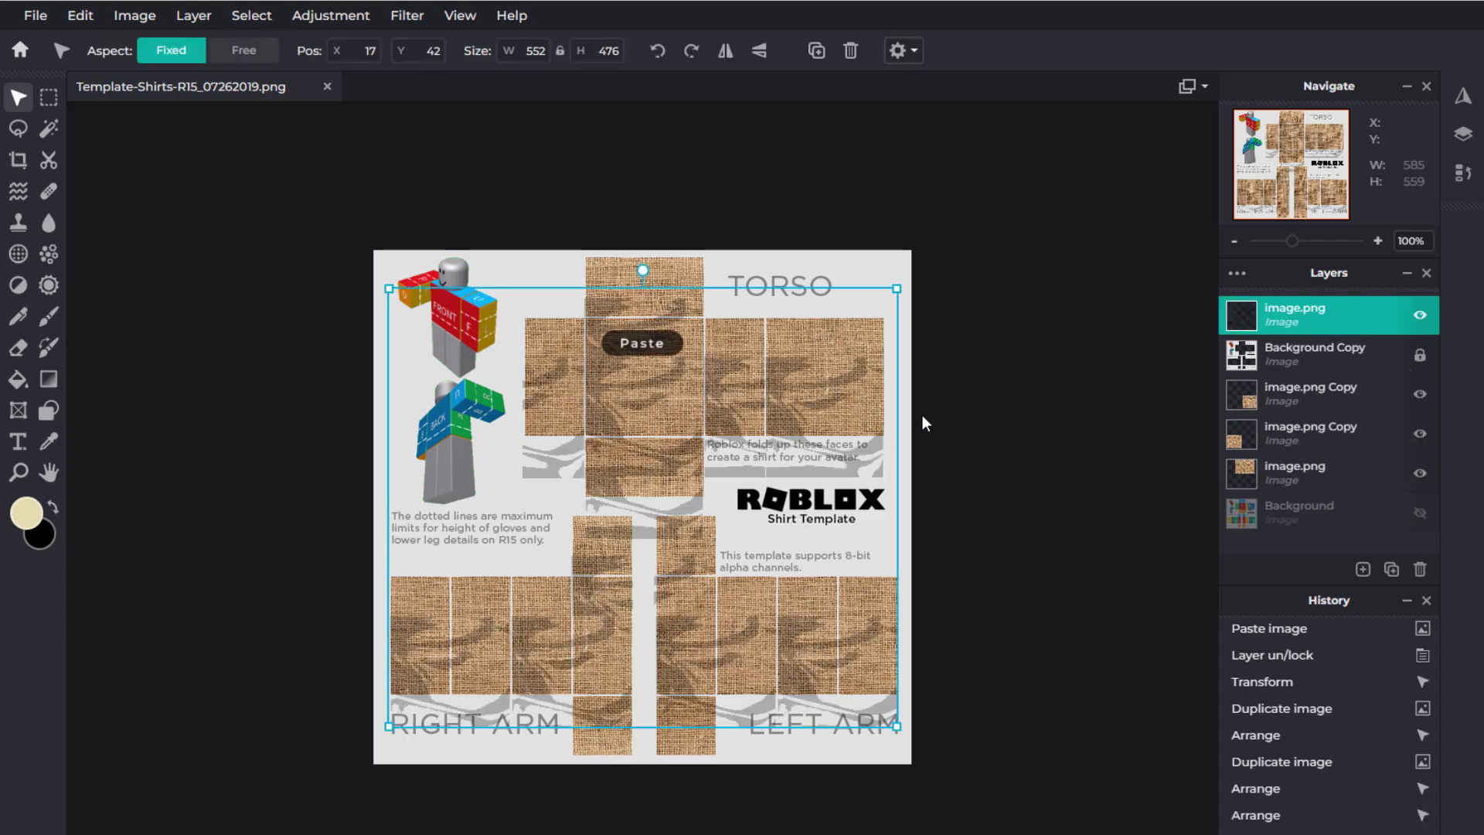
# Resize the pasted layer to 559×482, align it over the template and place it beneath Background Copy.
pyautogui.moveTo(757, 644); pyautogui.dragTo(746, 602)
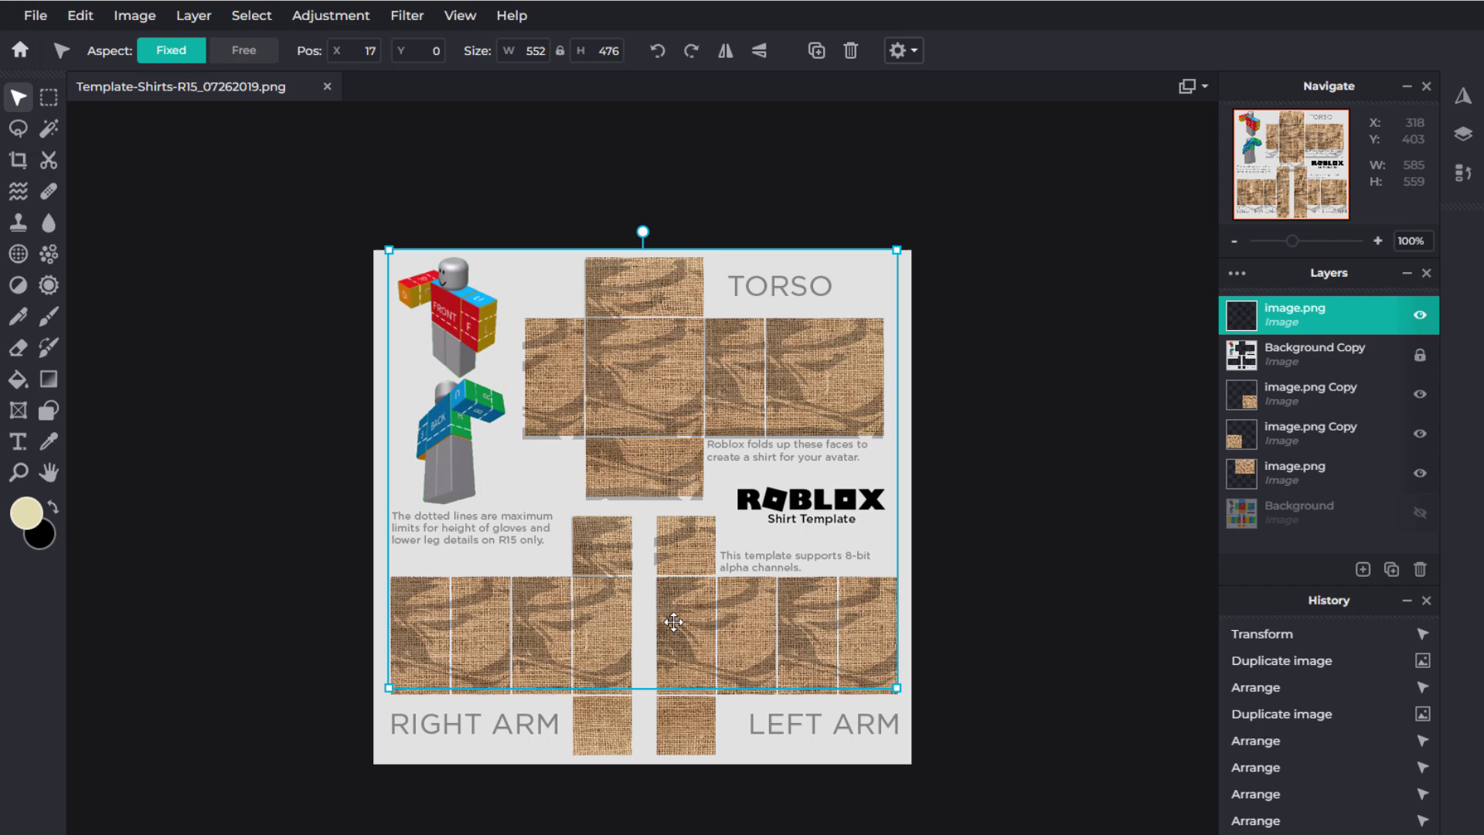
pyautogui.moveTo(894, 688); pyautogui.dragTo(900, 694)
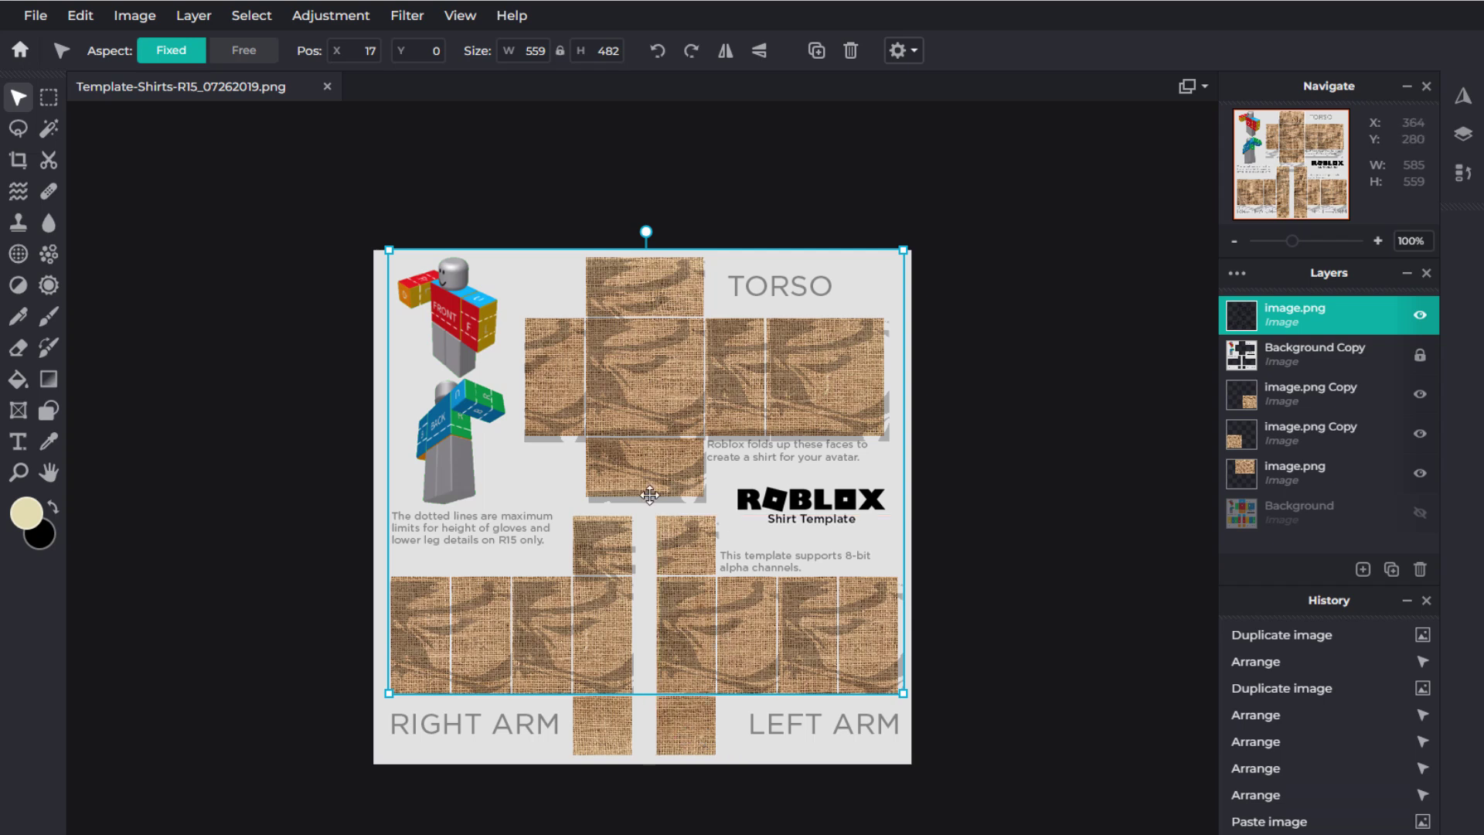
pyautogui.moveTo(670, 536); pyautogui.dragTo(666, 531)
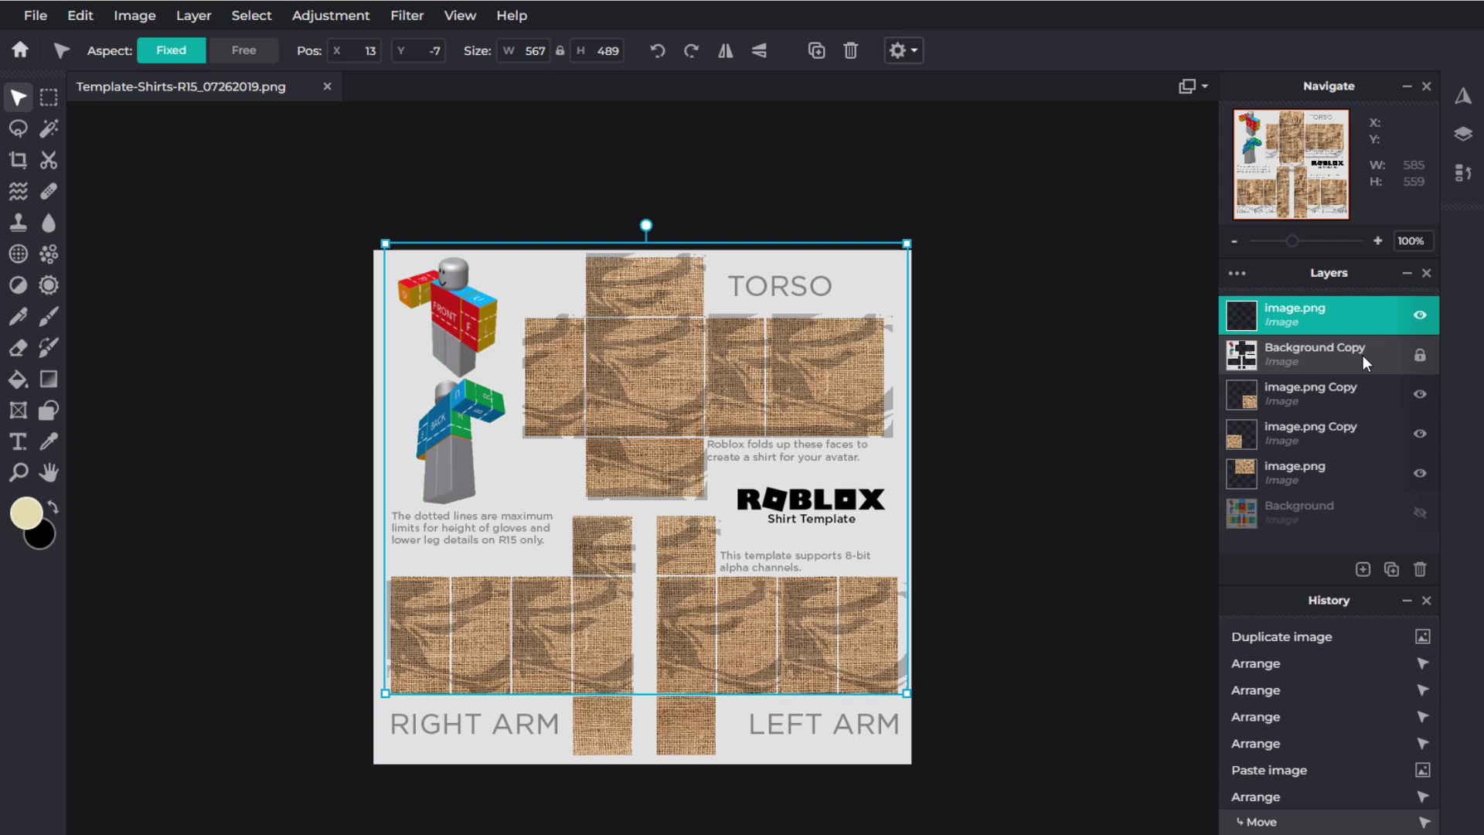
pyautogui.moveTo(1348, 314); pyautogui.dragTo(1354, 359)
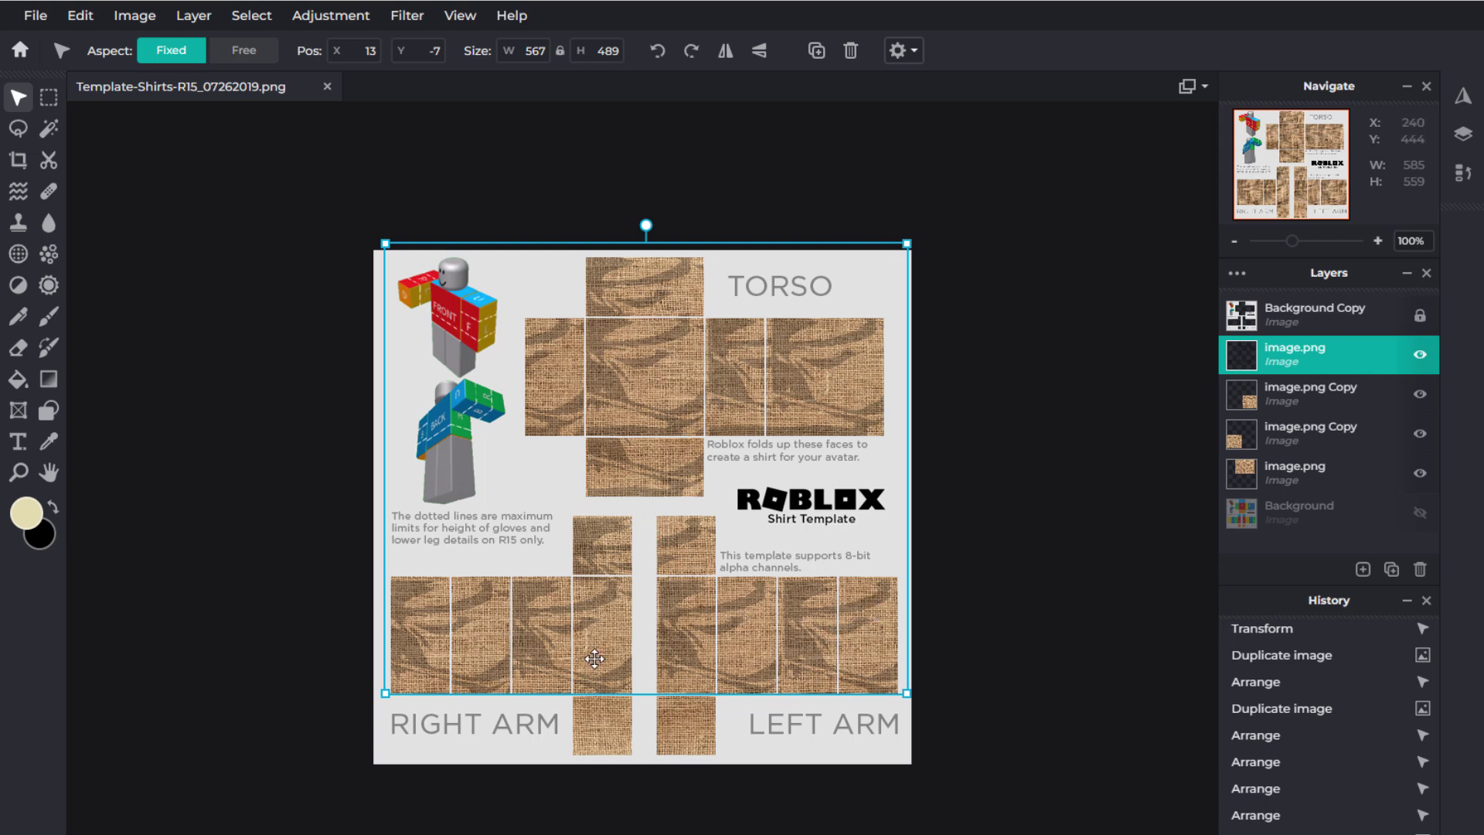
pyautogui.hotkey('ctrl', 'z')
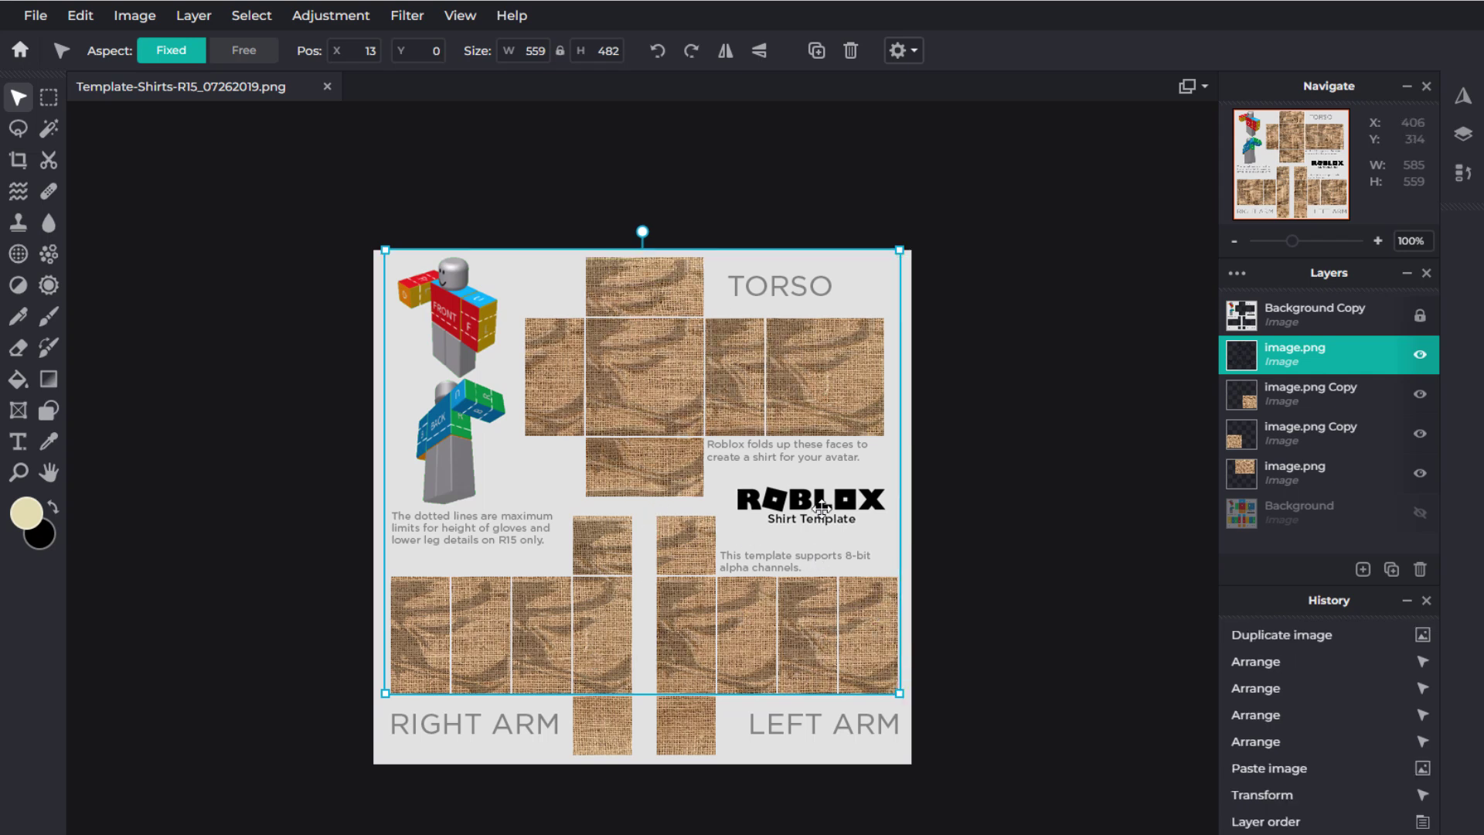
# Save the shirt as a transparent PNG named brown canvas.png in the Roblox folder.
pyautogui.click(34, 17)
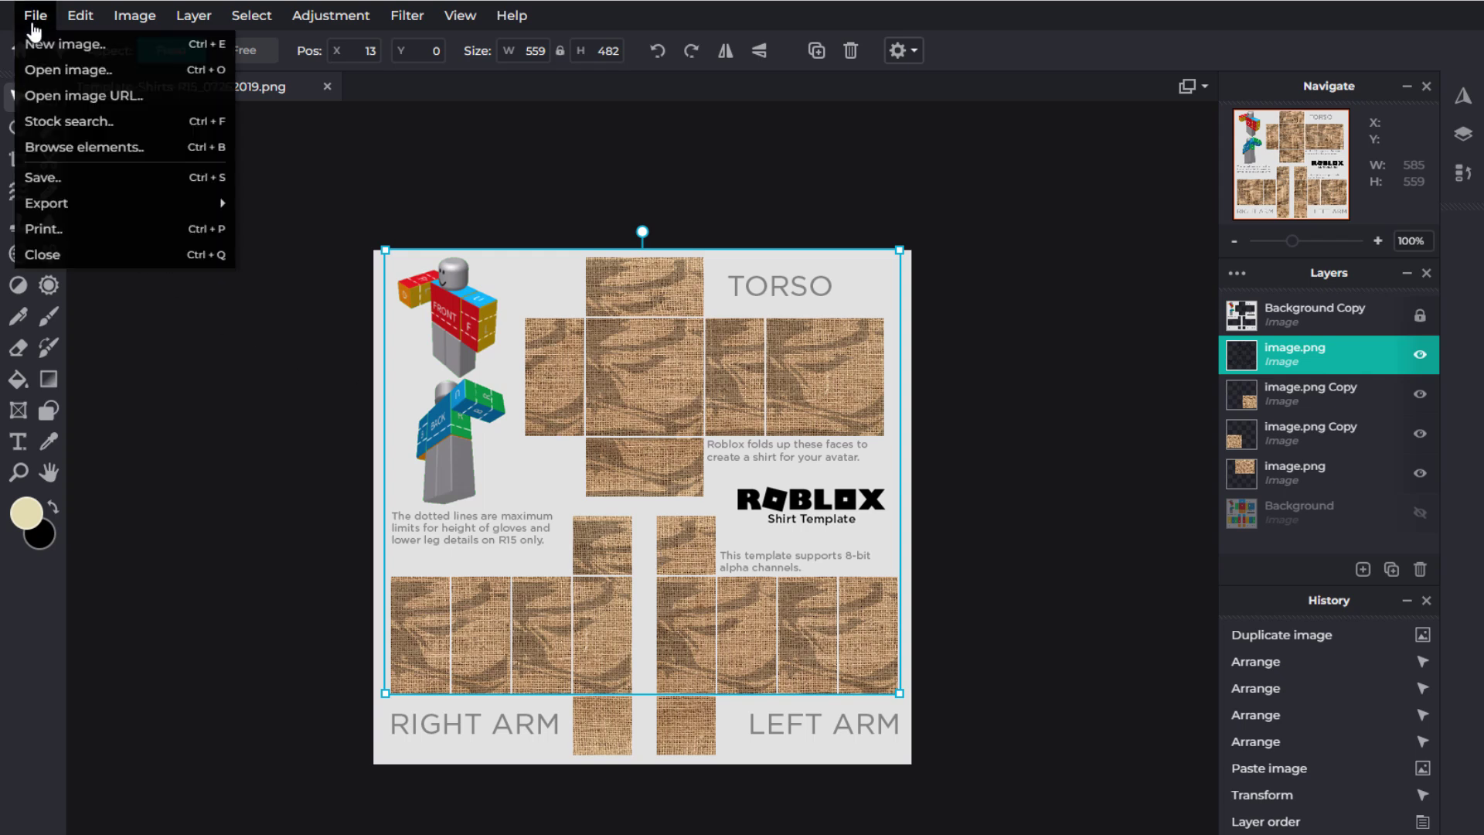
pyautogui.click(62, 177)
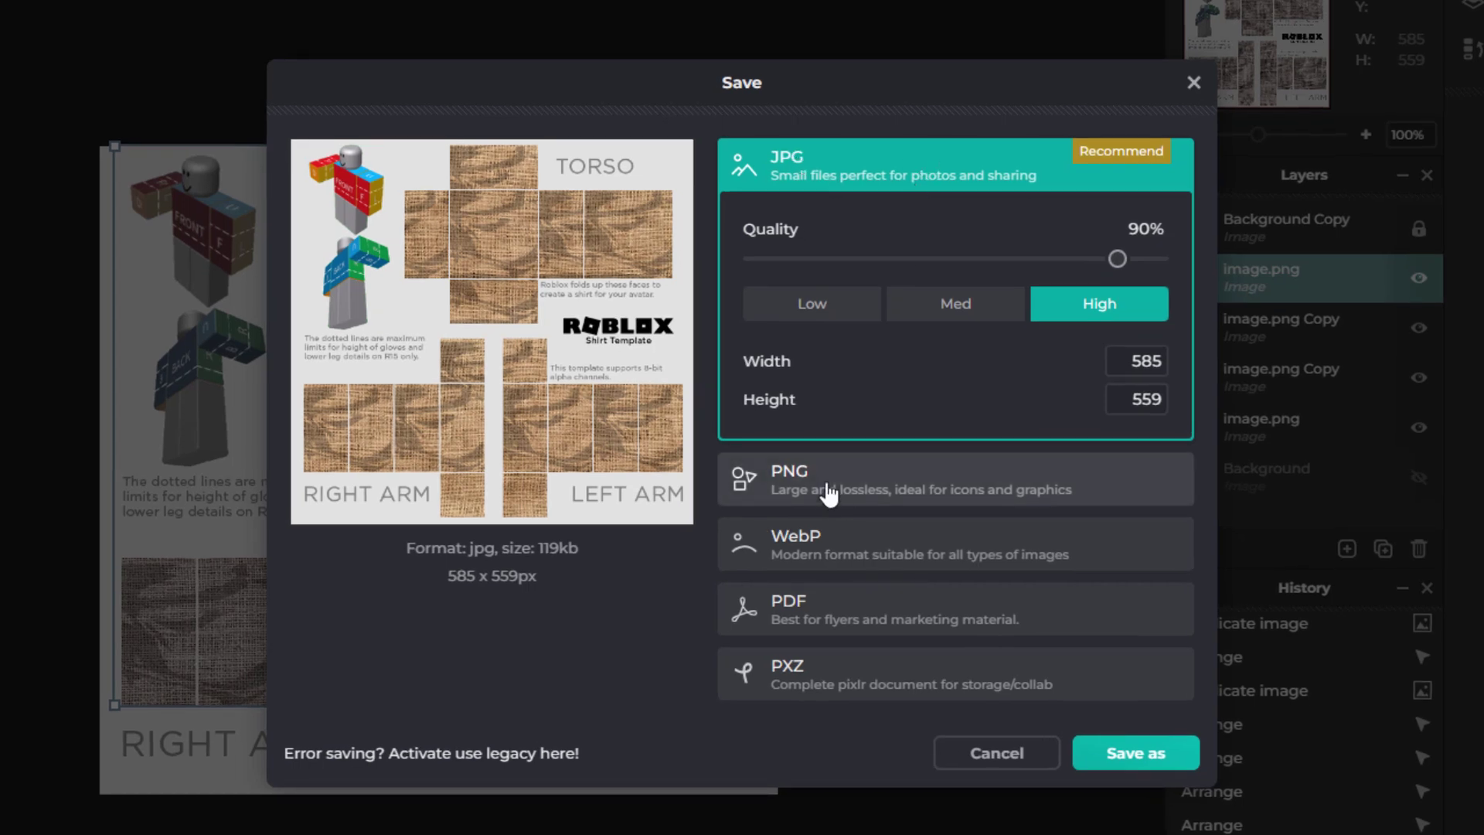
pyautogui.click(847, 488)
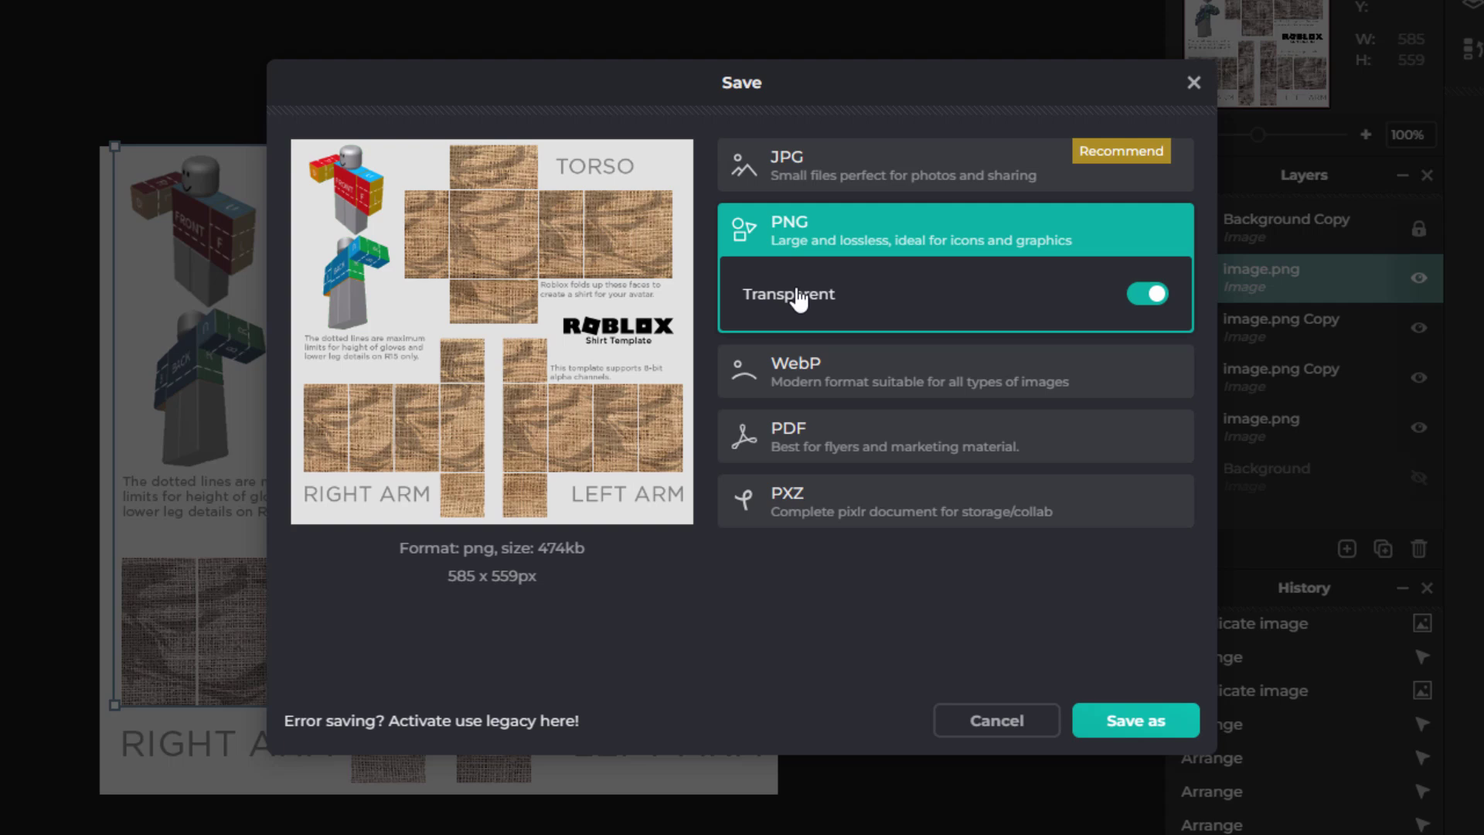
pyautogui.click(1123, 723)
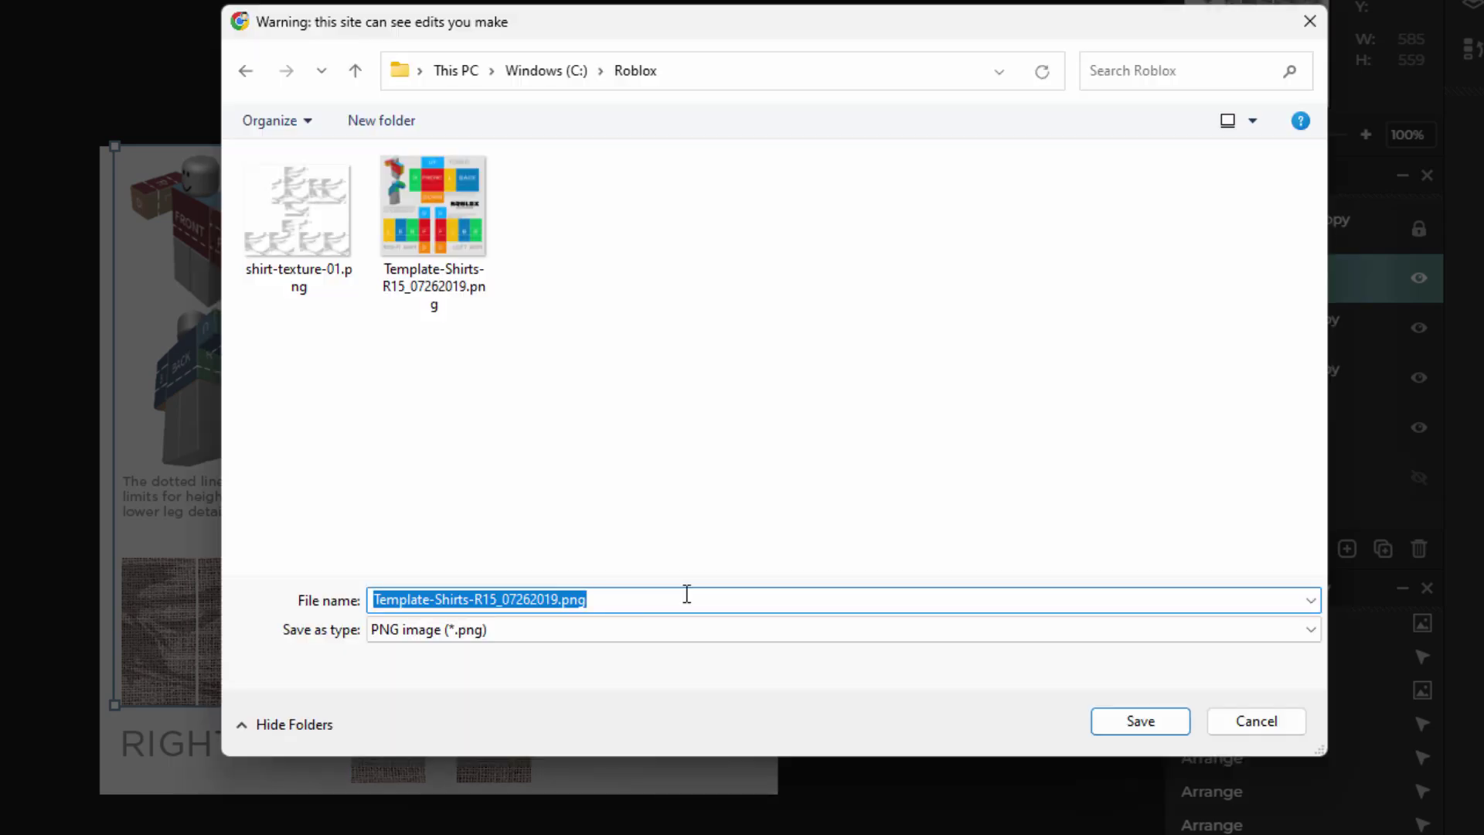
pyautogui.press('Left')
pyautogui.hotkey('shift', 'Home')
pyautogui.write('brown')
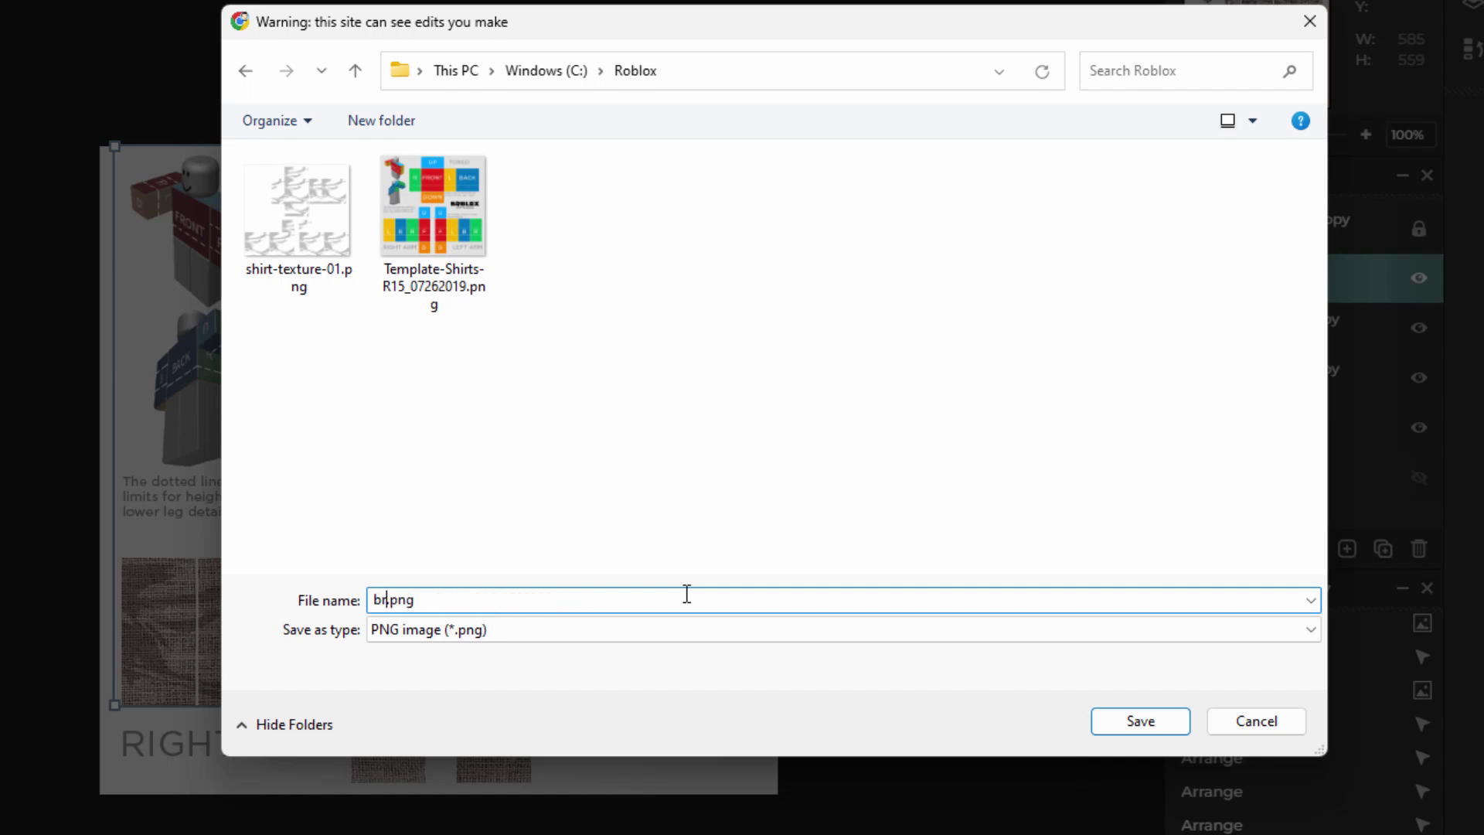
pyautogui.write(' canvas')
pyautogui.click(1137, 721)
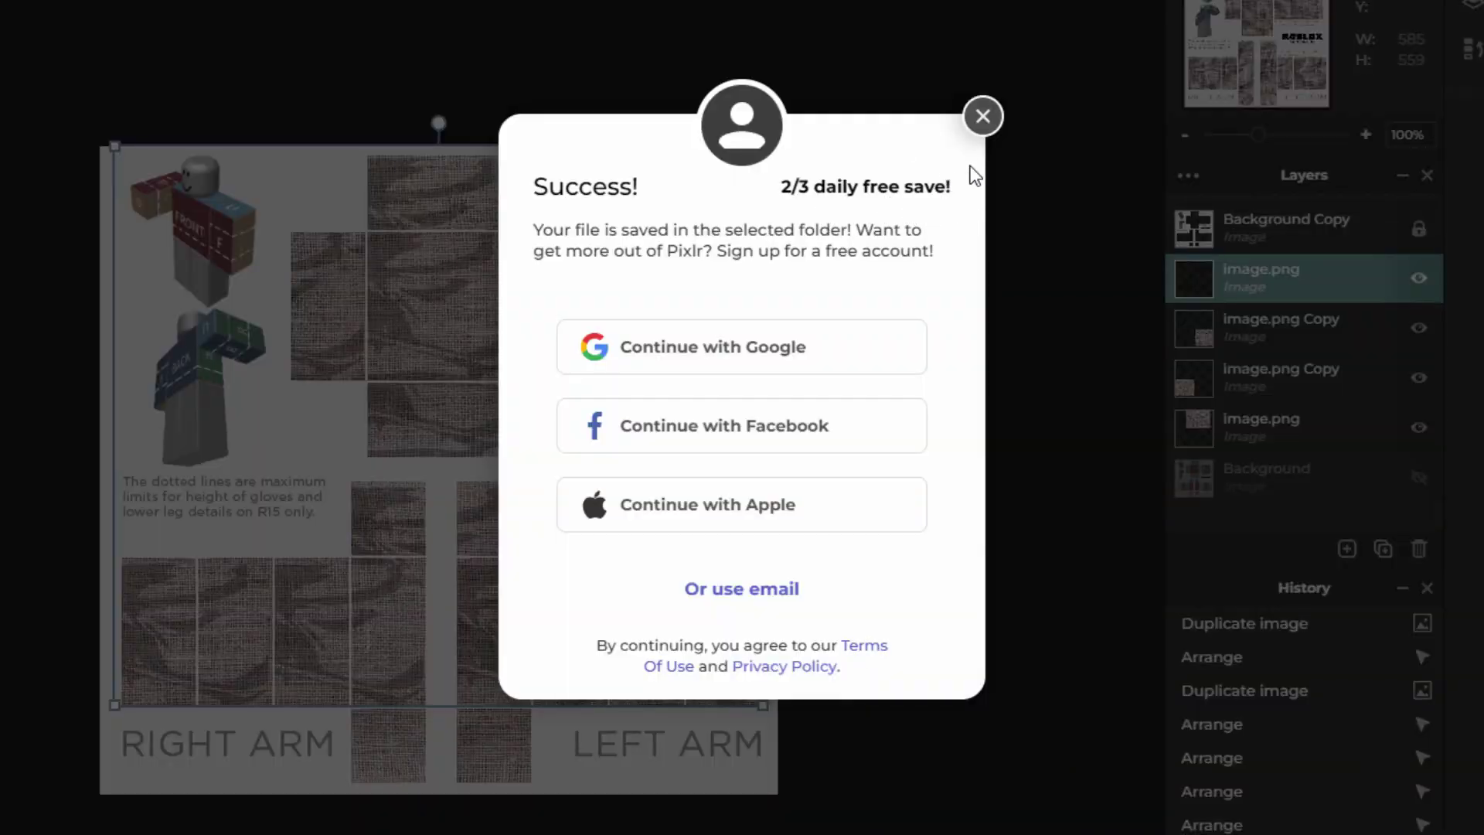
# Dismiss the sign-up popup, show Classic Shirts in the avatar inventory, and open Create in a new tab.
pyautogui.click(983, 117)
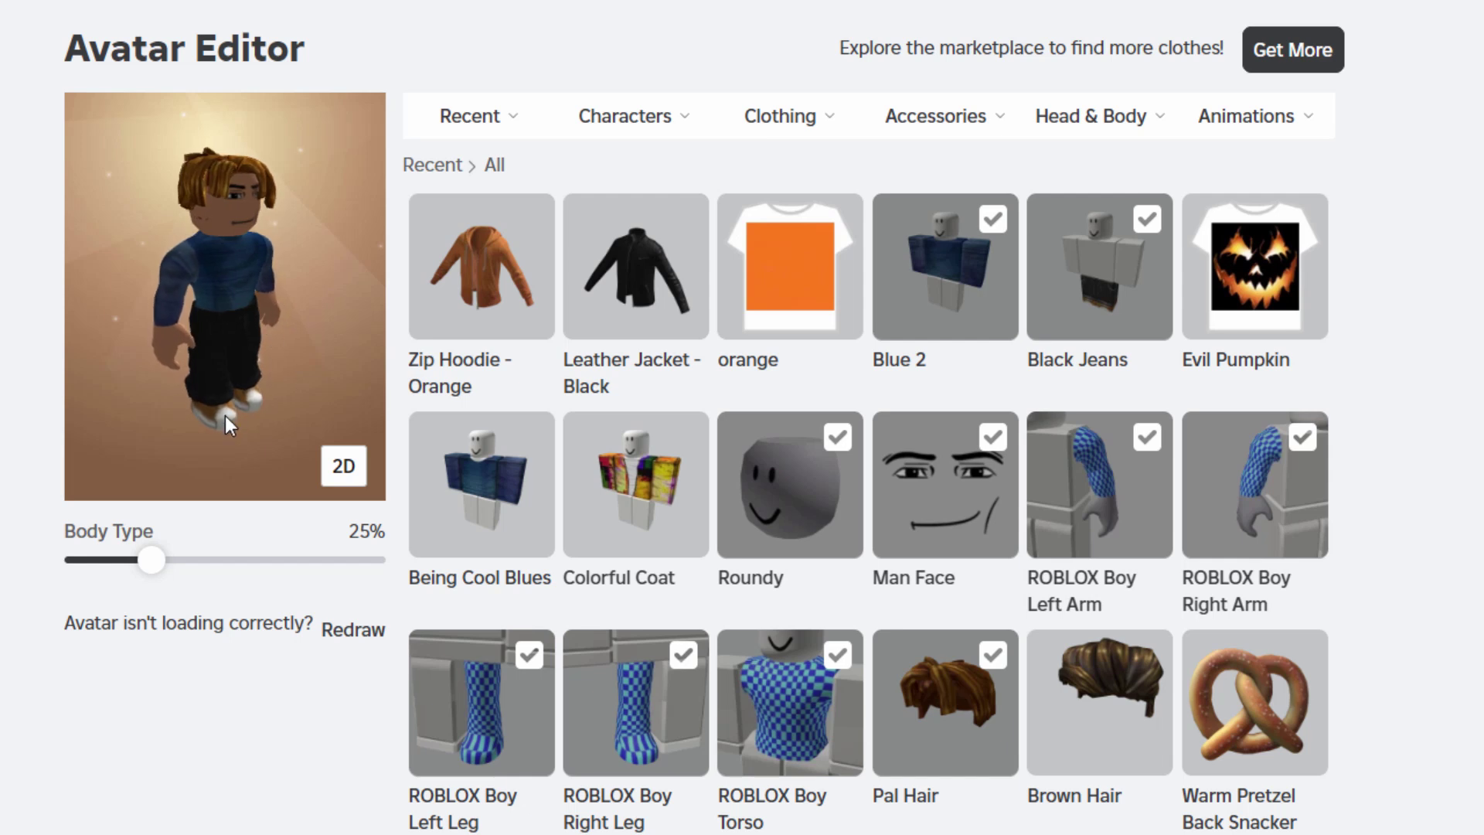
pyautogui.moveTo(822, 127)
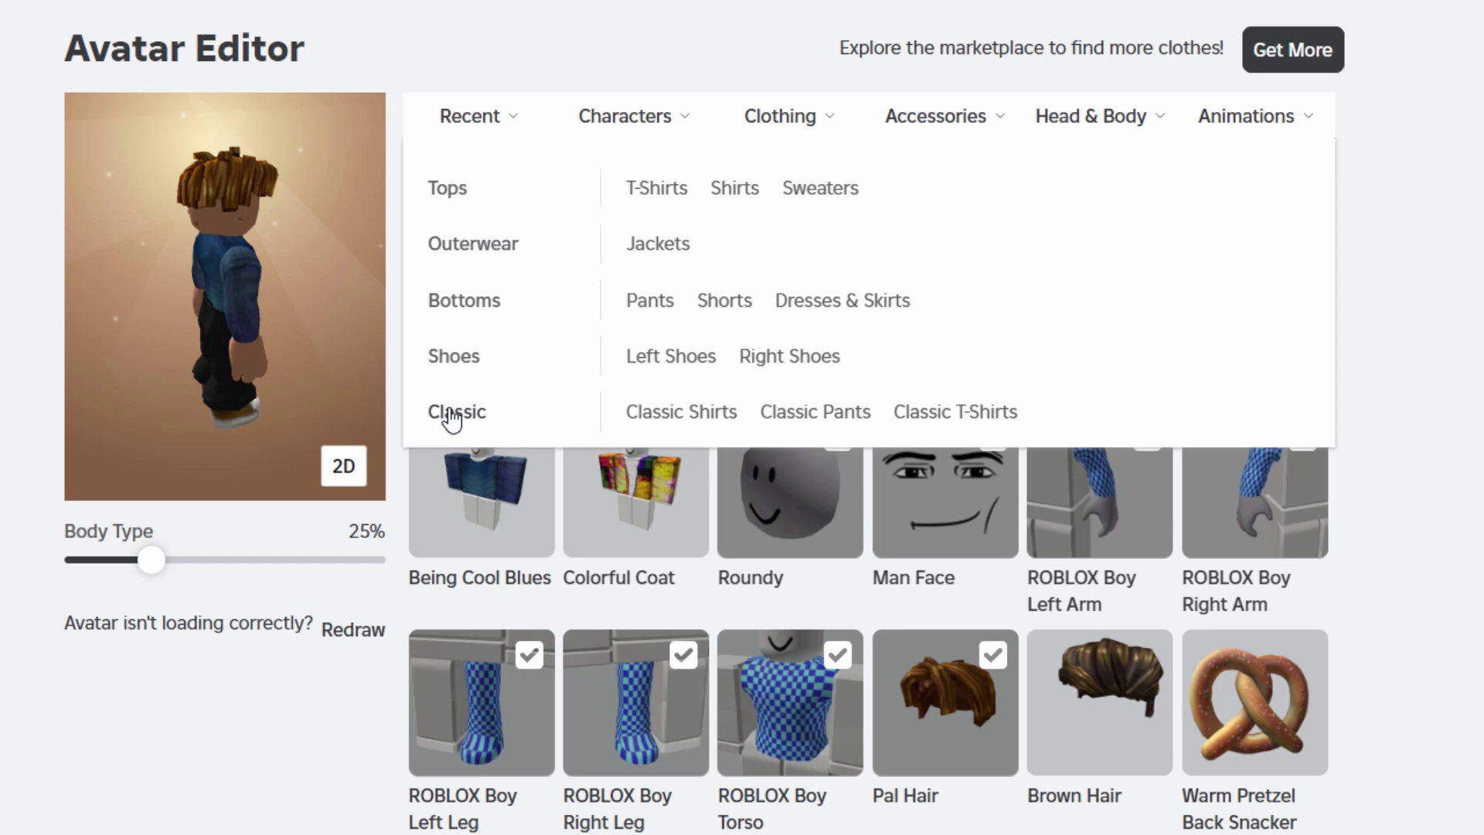
pyautogui.click(683, 411)
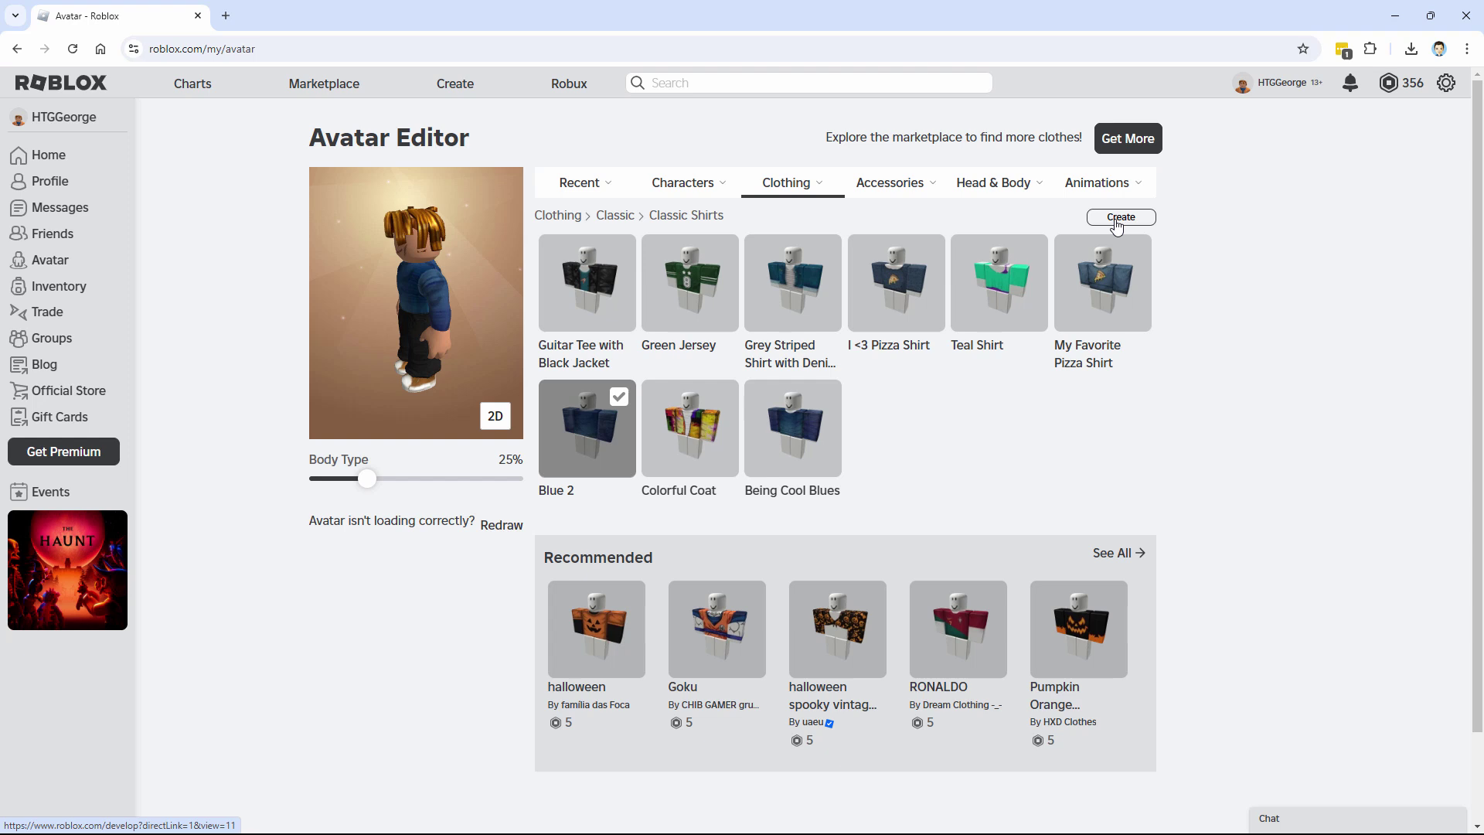
pyautogui.rightClick(1113, 222)
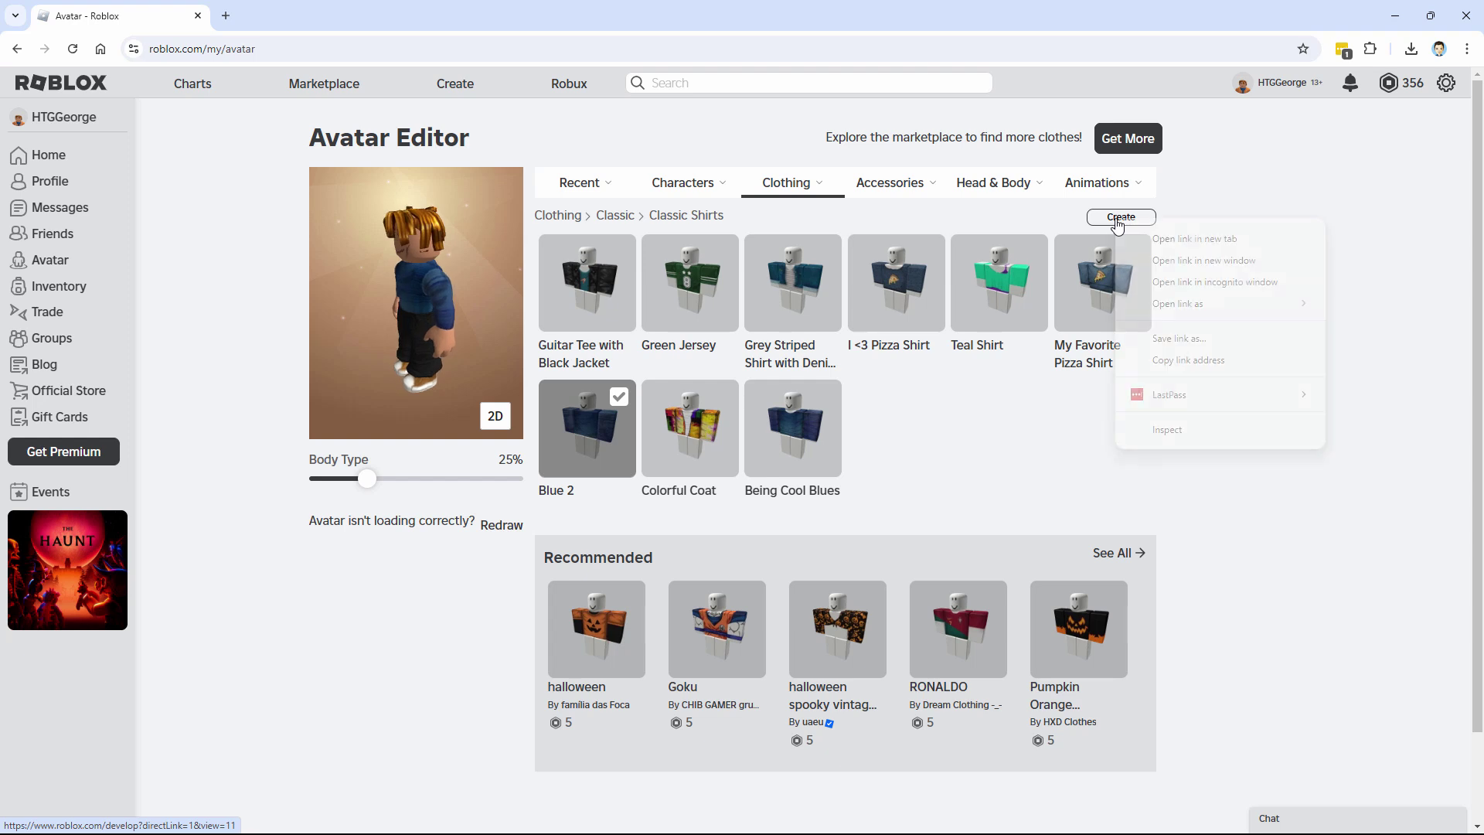
pyautogui.click(1208, 242)
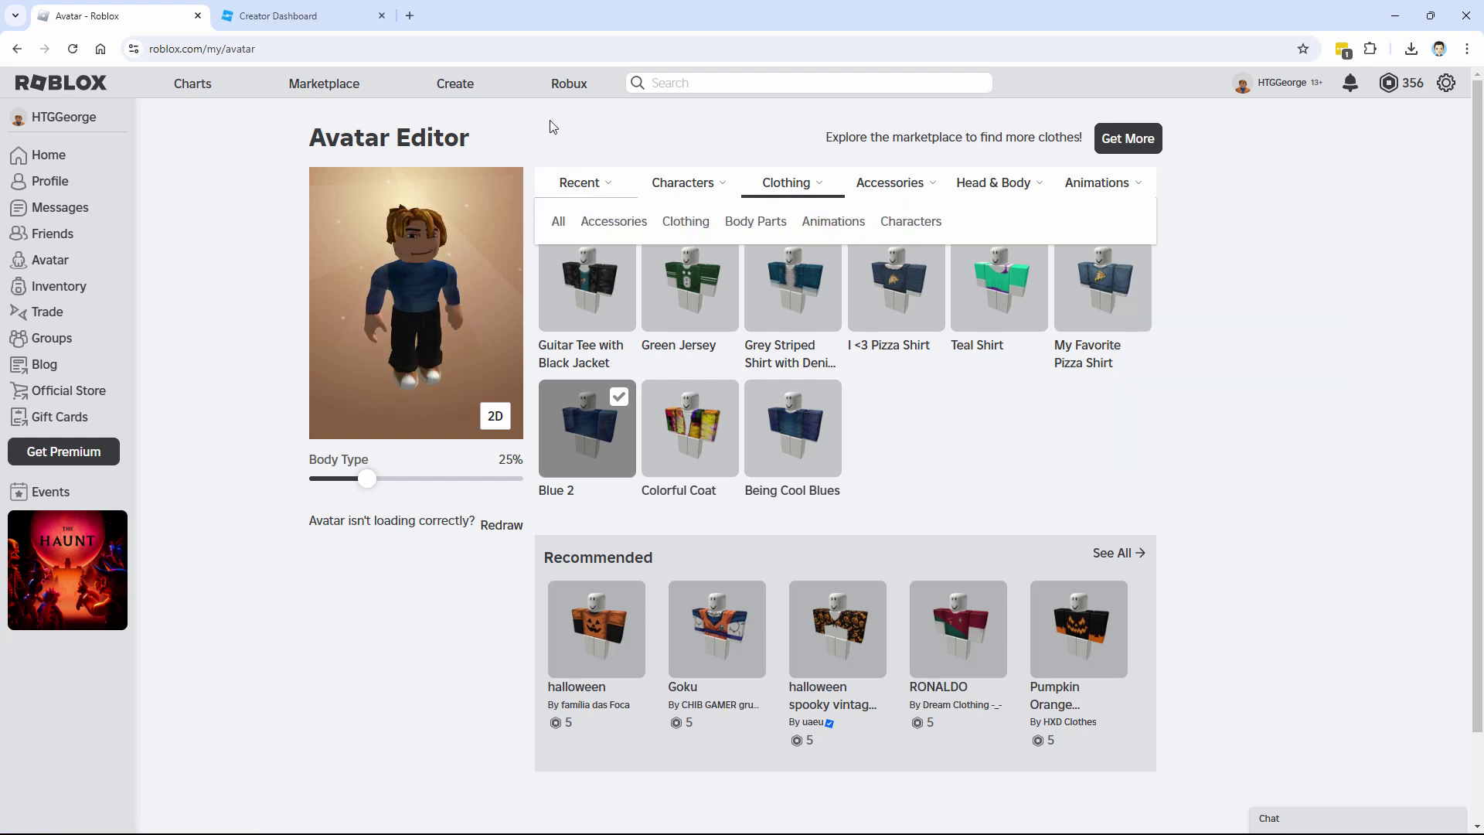
# In the Creator Dashboard tab, go to Avatar Items > Classics and filter the Classic Type to Classic Shirts.
pyautogui.click(289, 22)
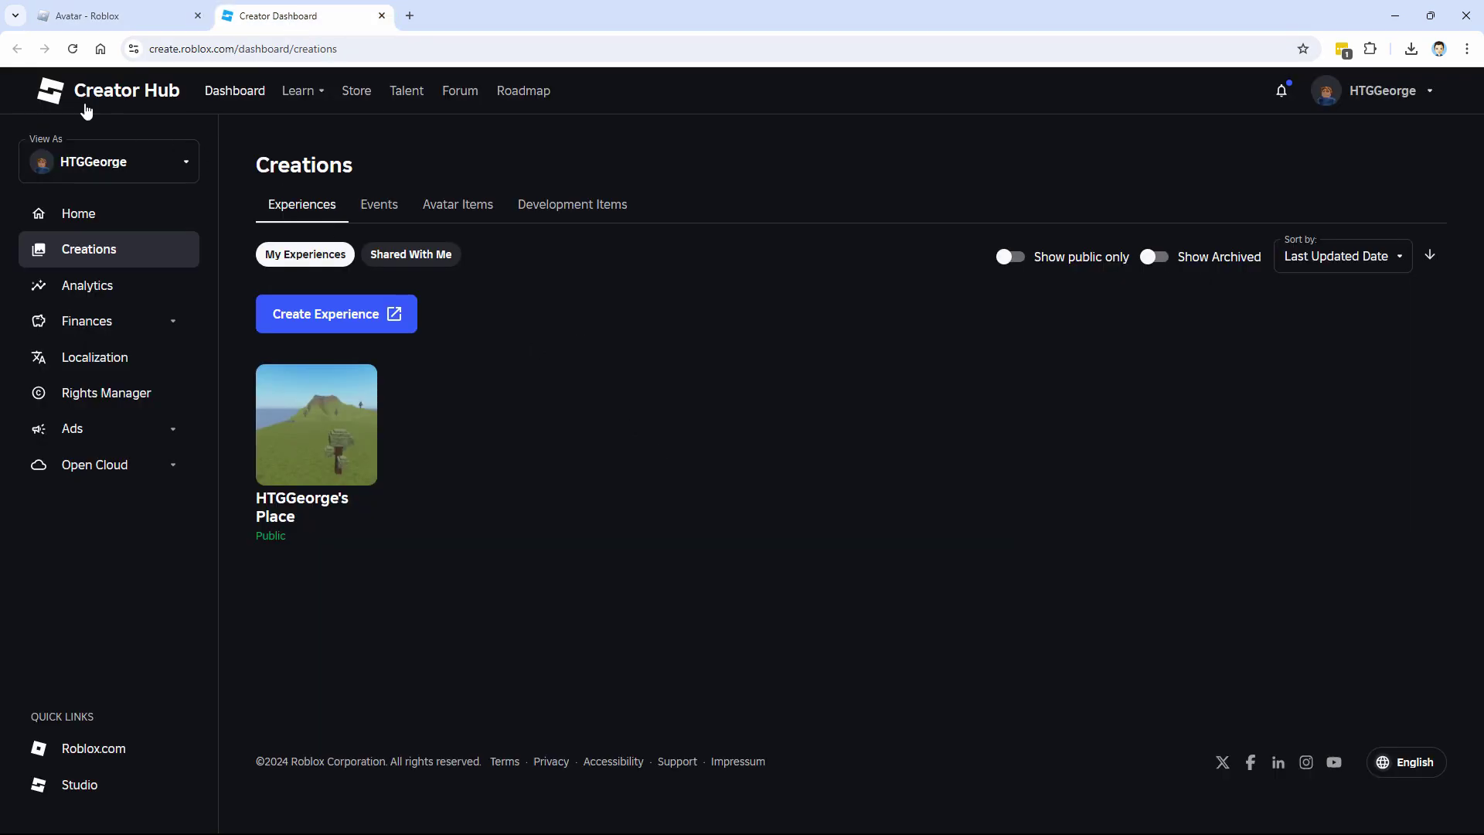
pyautogui.click(438, 206)
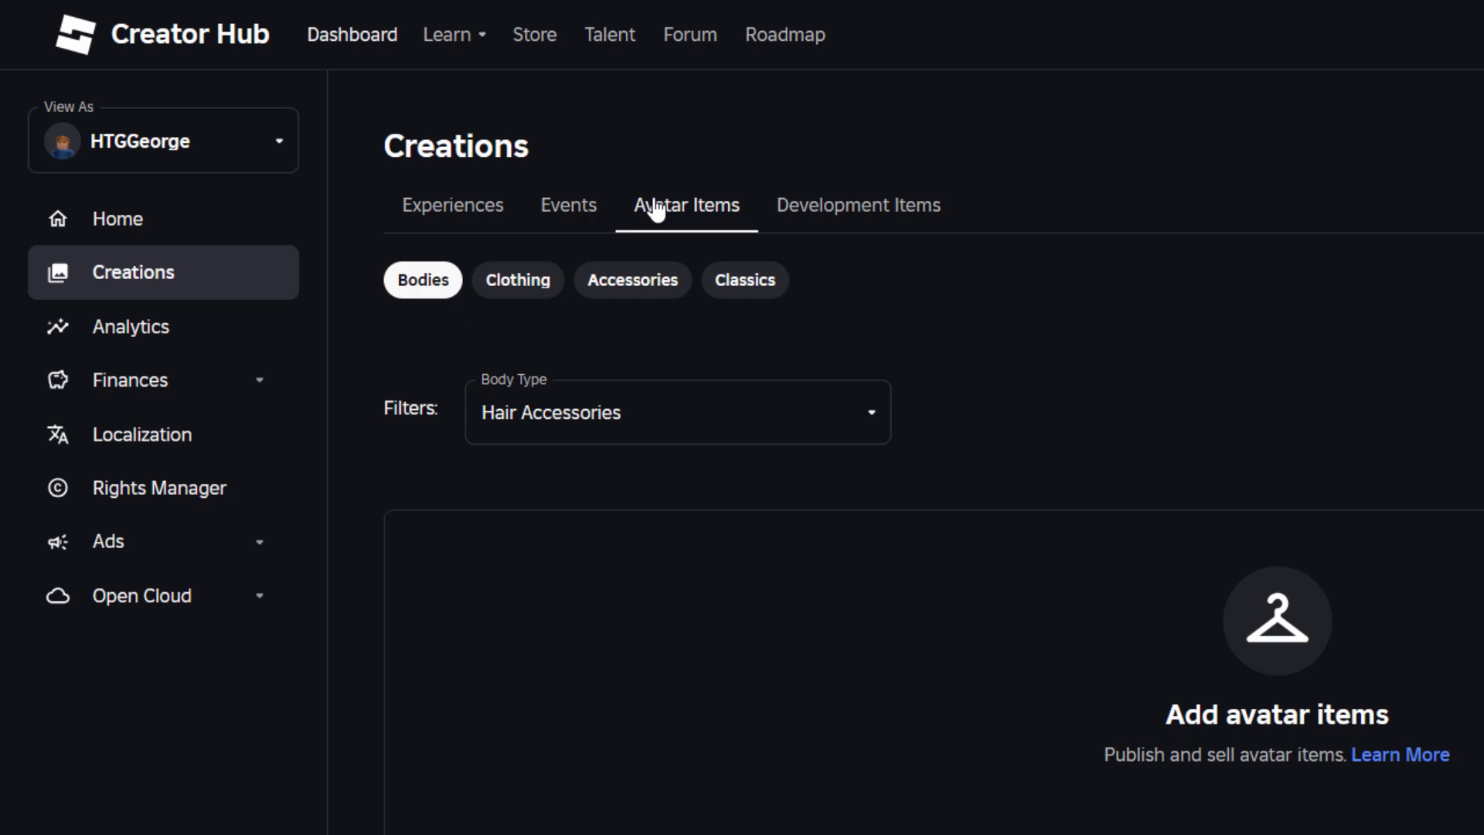
pyautogui.click(751, 289)
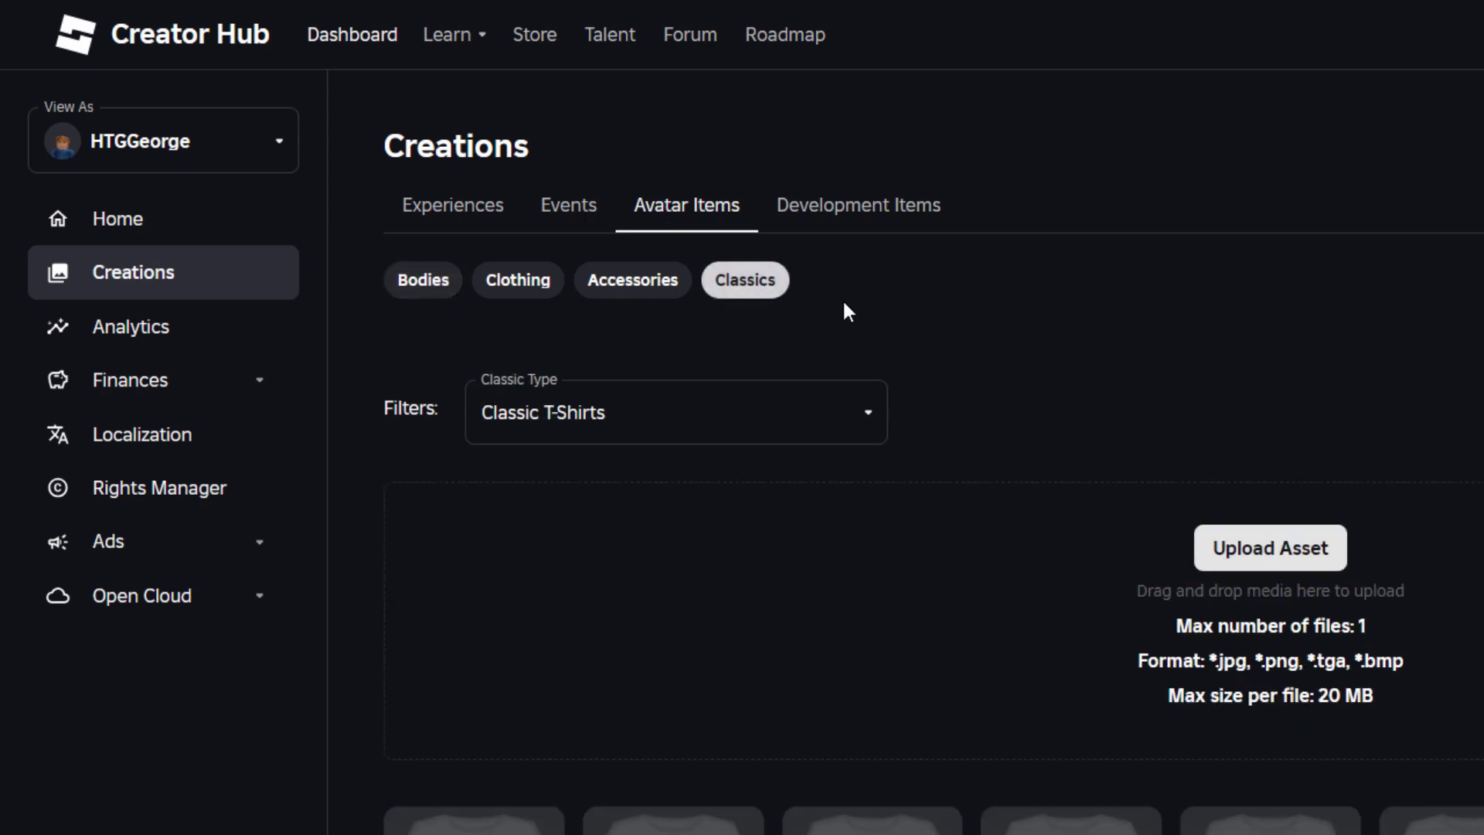
pyautogui.click(869, 412)
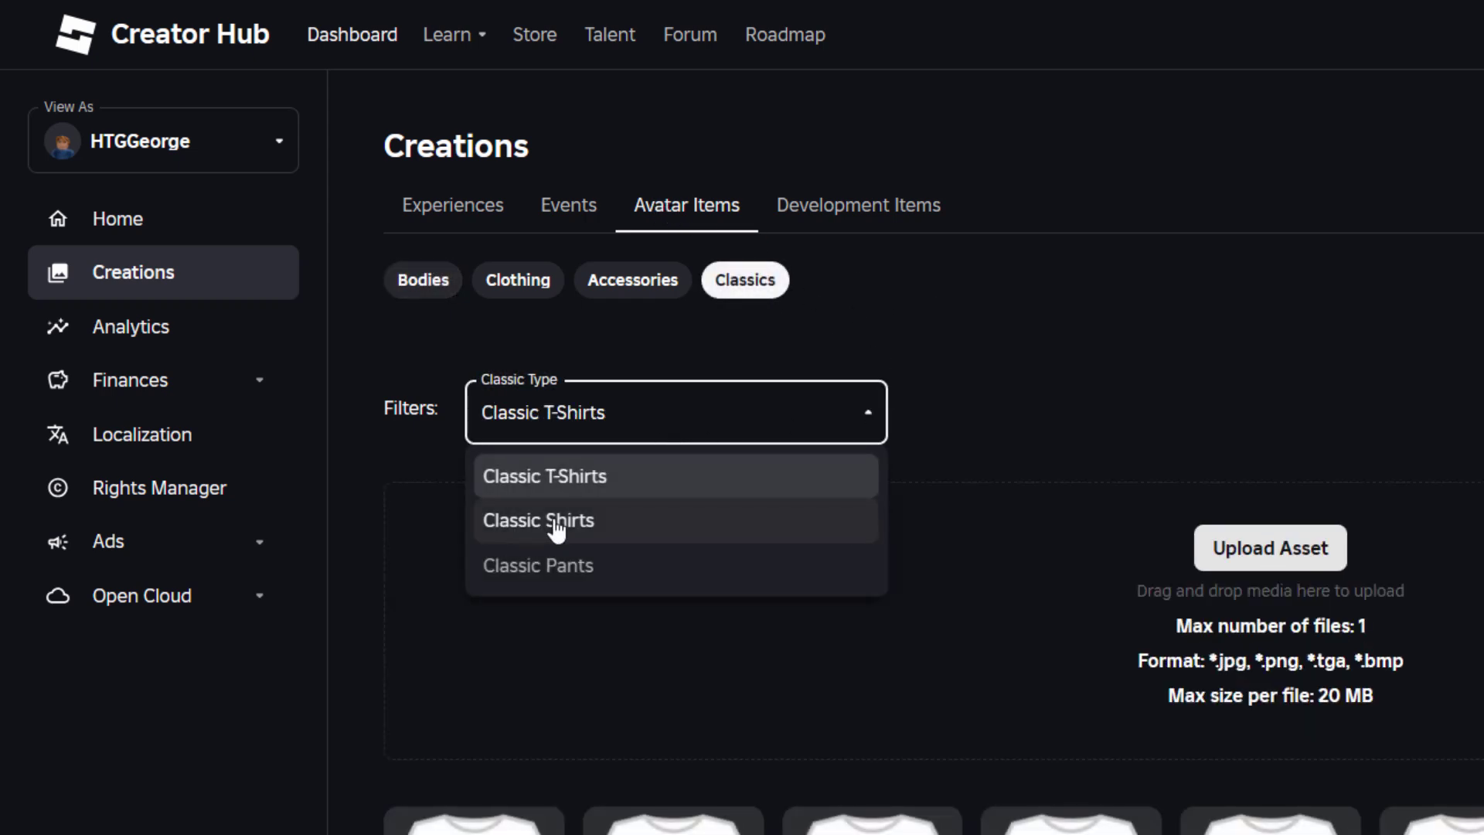
pyautogui.click(507, 523)
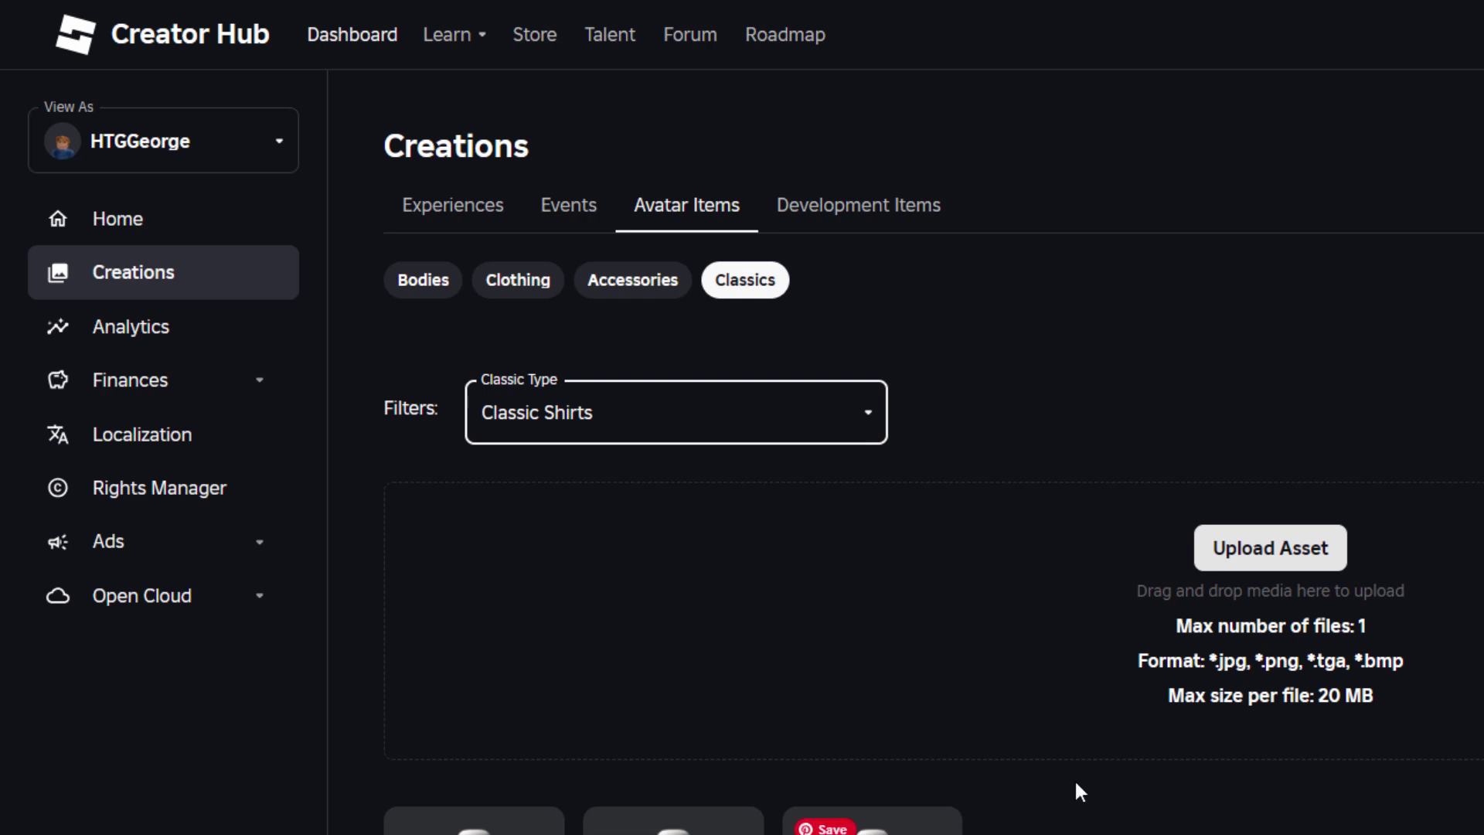
pyautogui.scroll(-2, 1054, 650)
pyautogui.scroll(2, 891, 636)
# Open Learn > Avatar > Classic Clothing and expand the table of sizes for each template part.
pyautogui.click(462, 48)
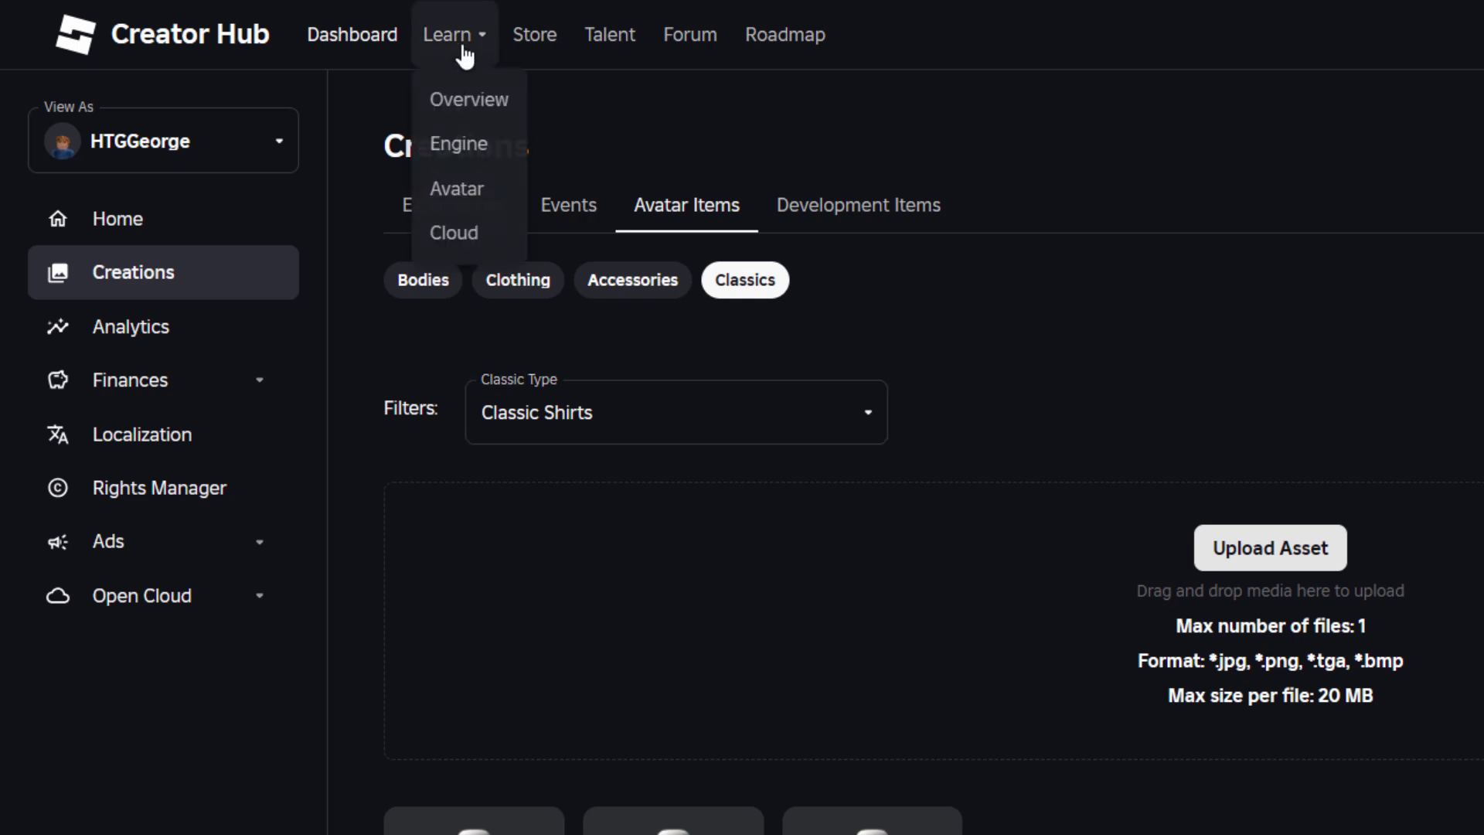
pyautogui.click(445, 194)
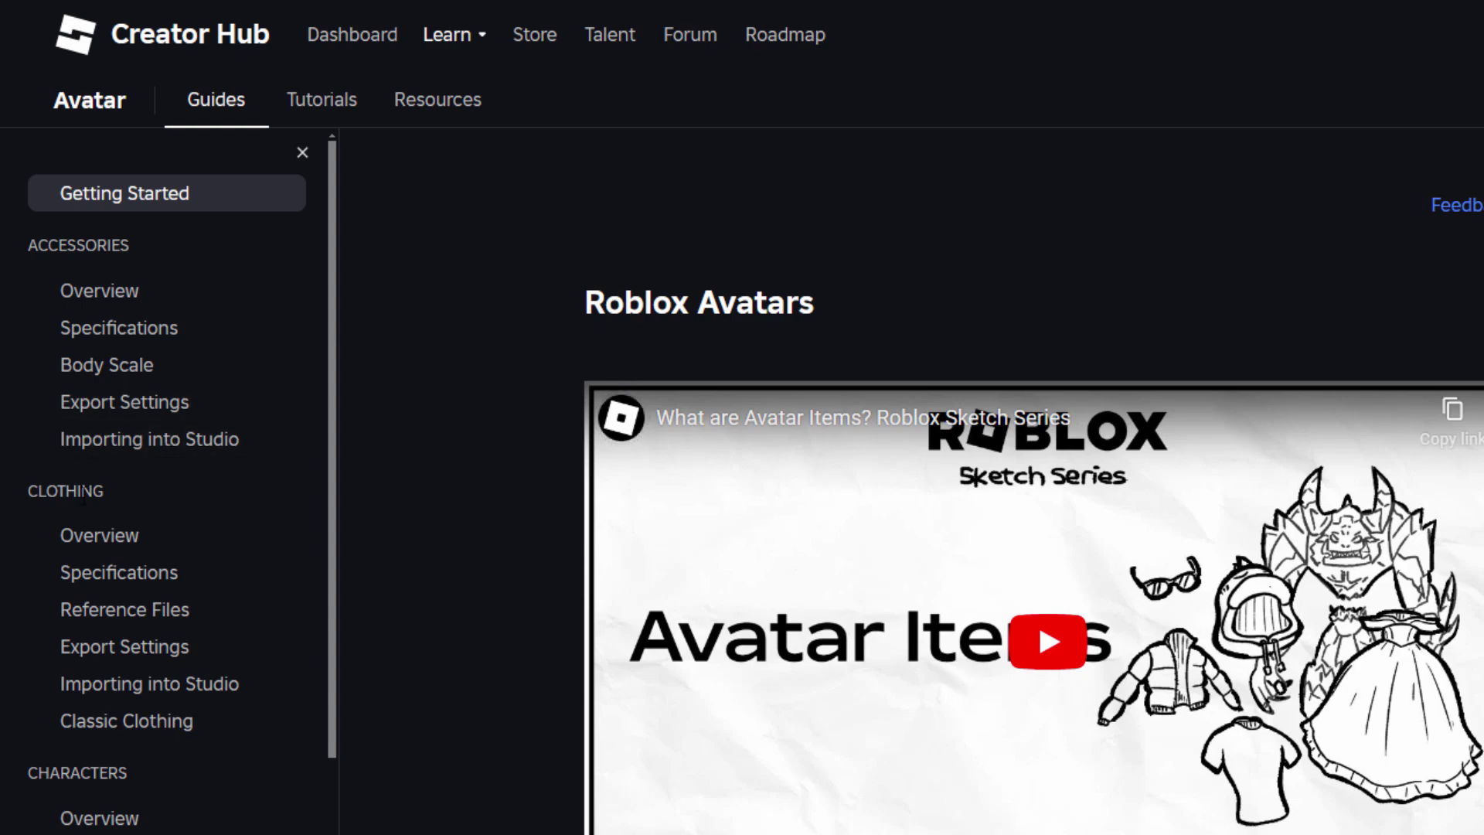
pyautogui.click(147, 728)
pyautogui.scroll(-10, 404, 472)
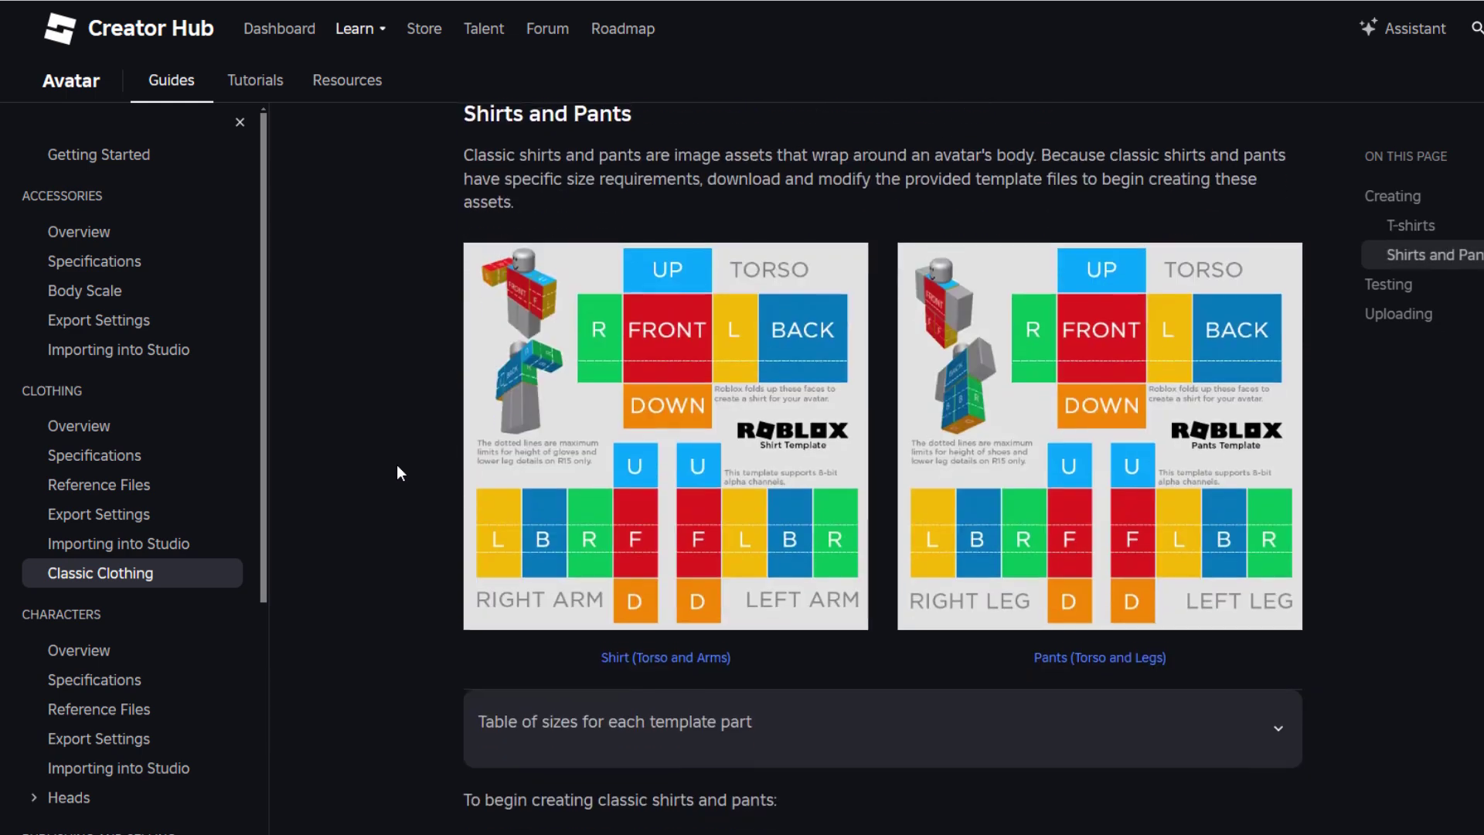
pyautogui.scroll(1, 396, 465)
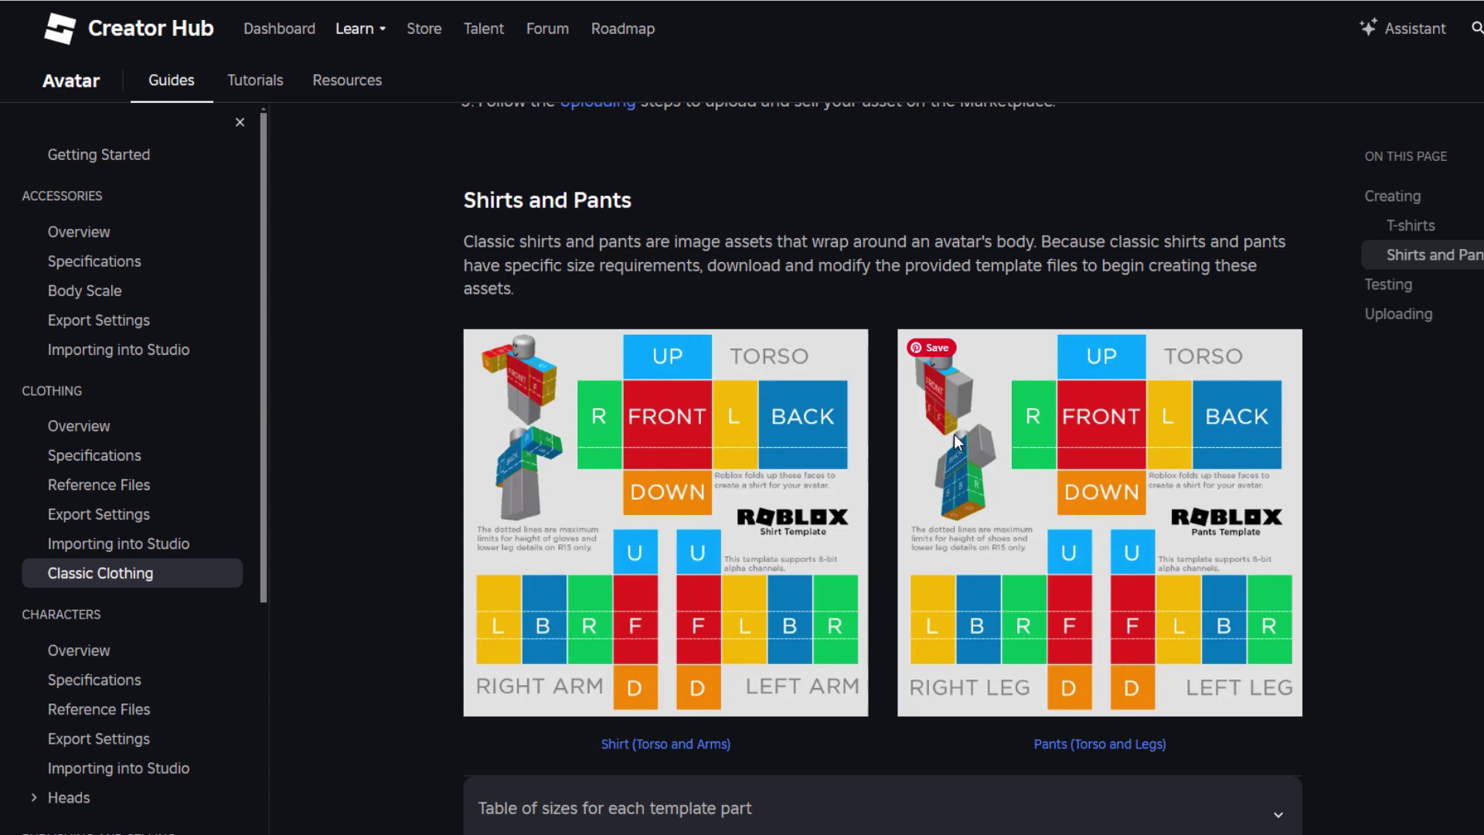
pyautogui.click(777, 808)
pyautogui.scroll(-6, 777, 672)
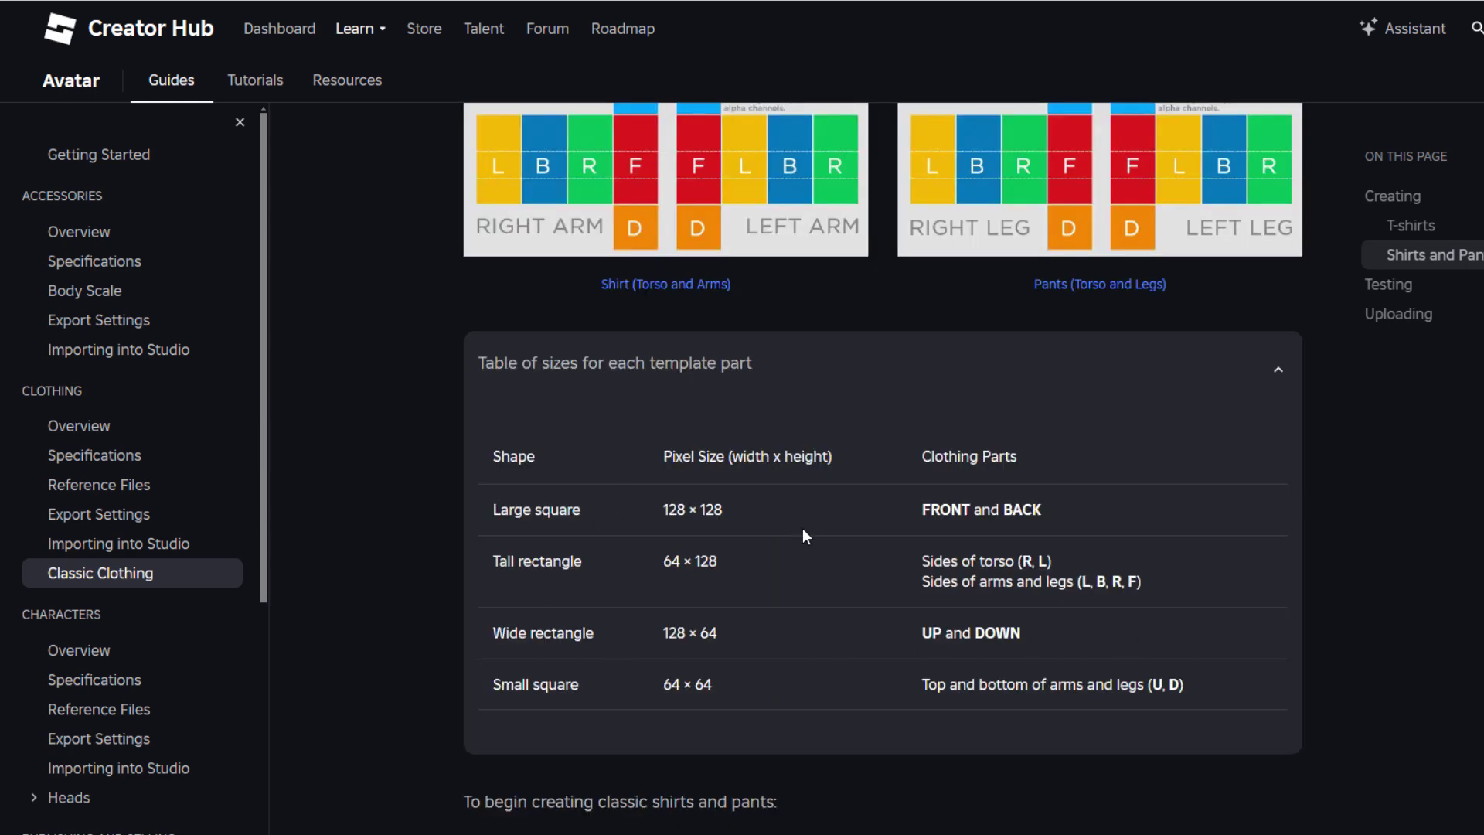
pyautogui.scroll(-5, 432, 618)
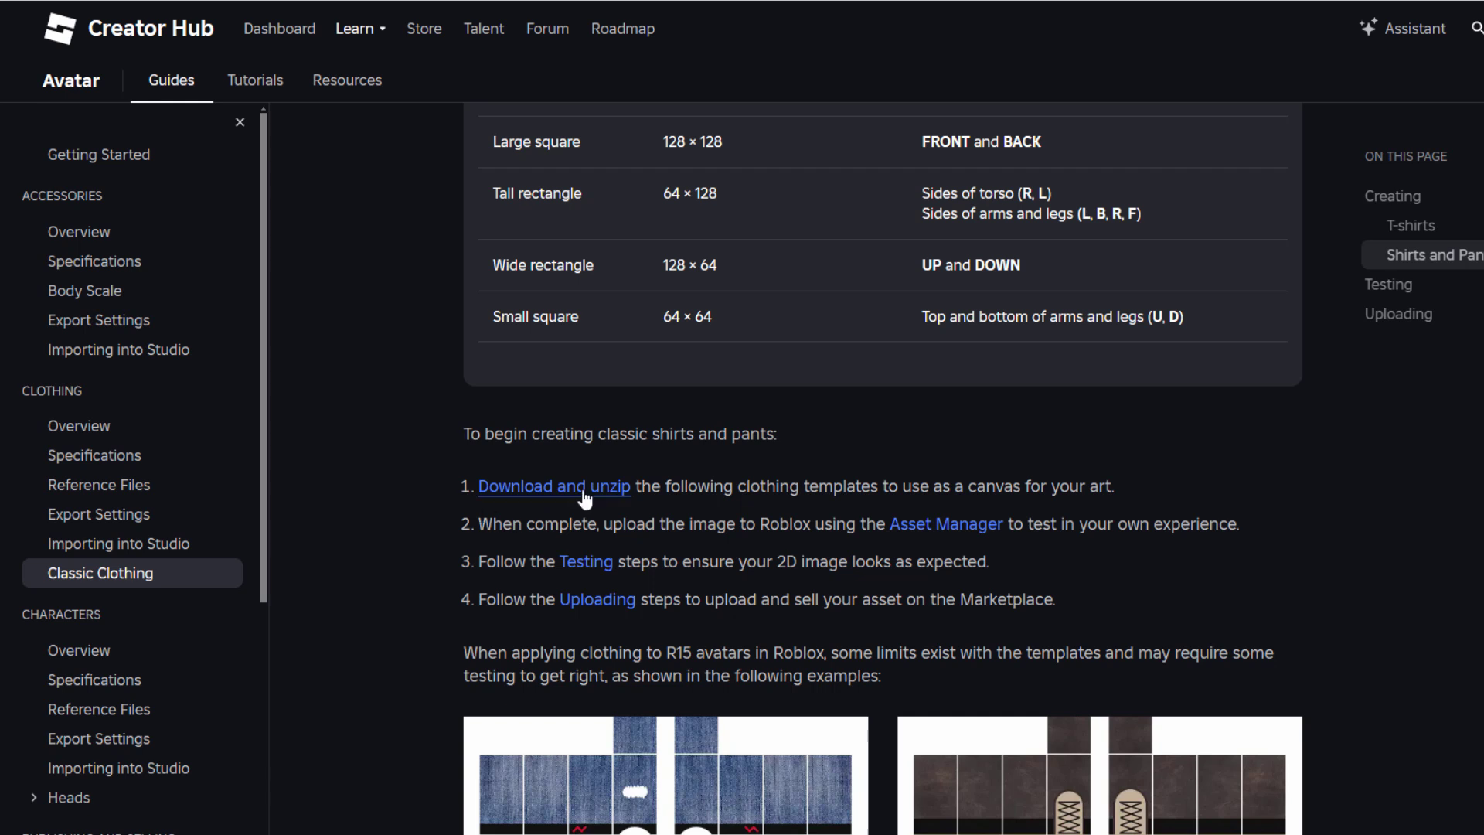
# Return to the creations dashboard and filter Classics to Classic Shirts.
pyautogui.click(295, 31)
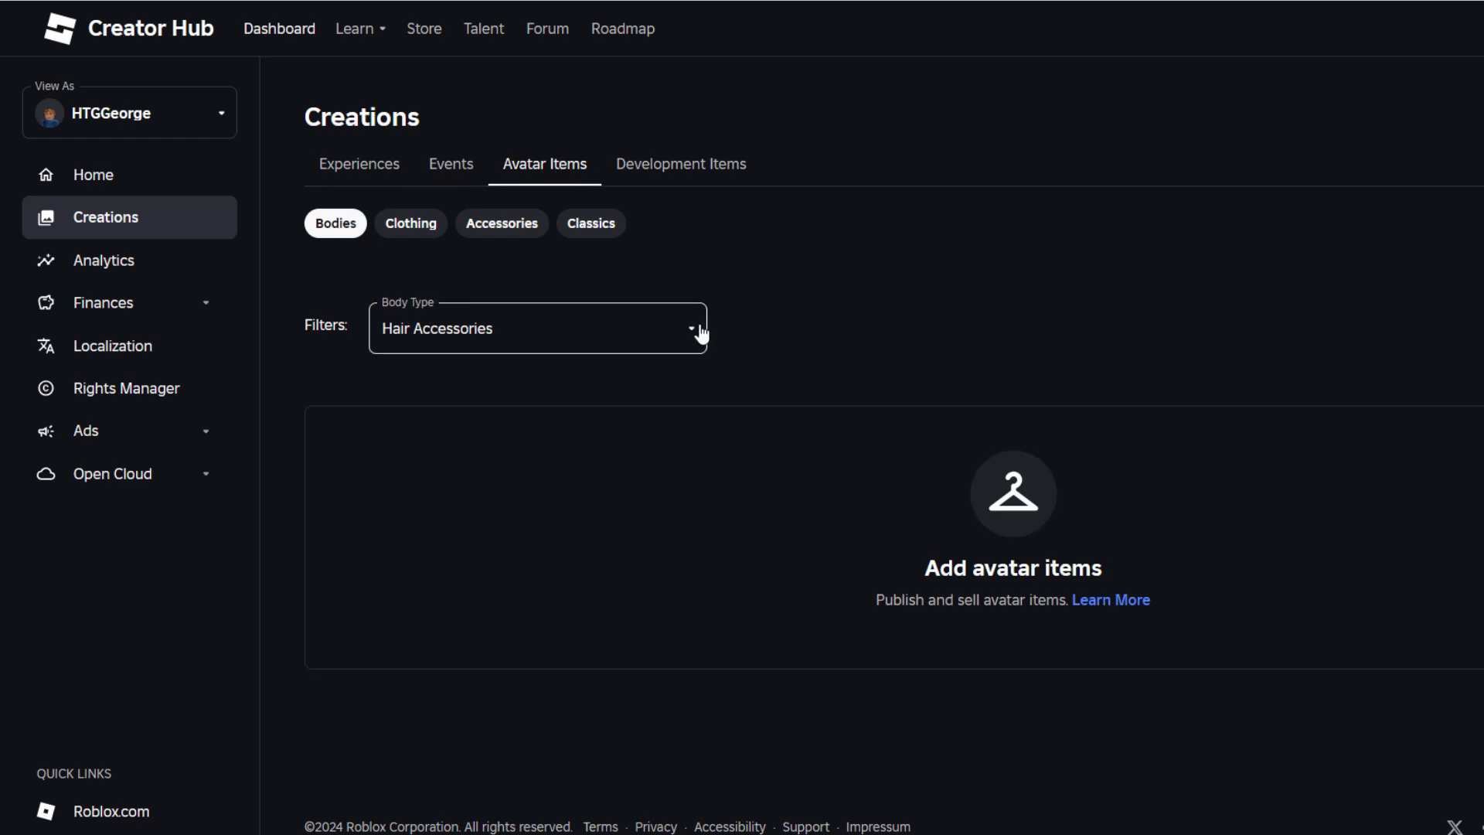
pyautogui.click(589, 223)
pyautogui.click(575, 328)
pyautogui.click(507, 418)
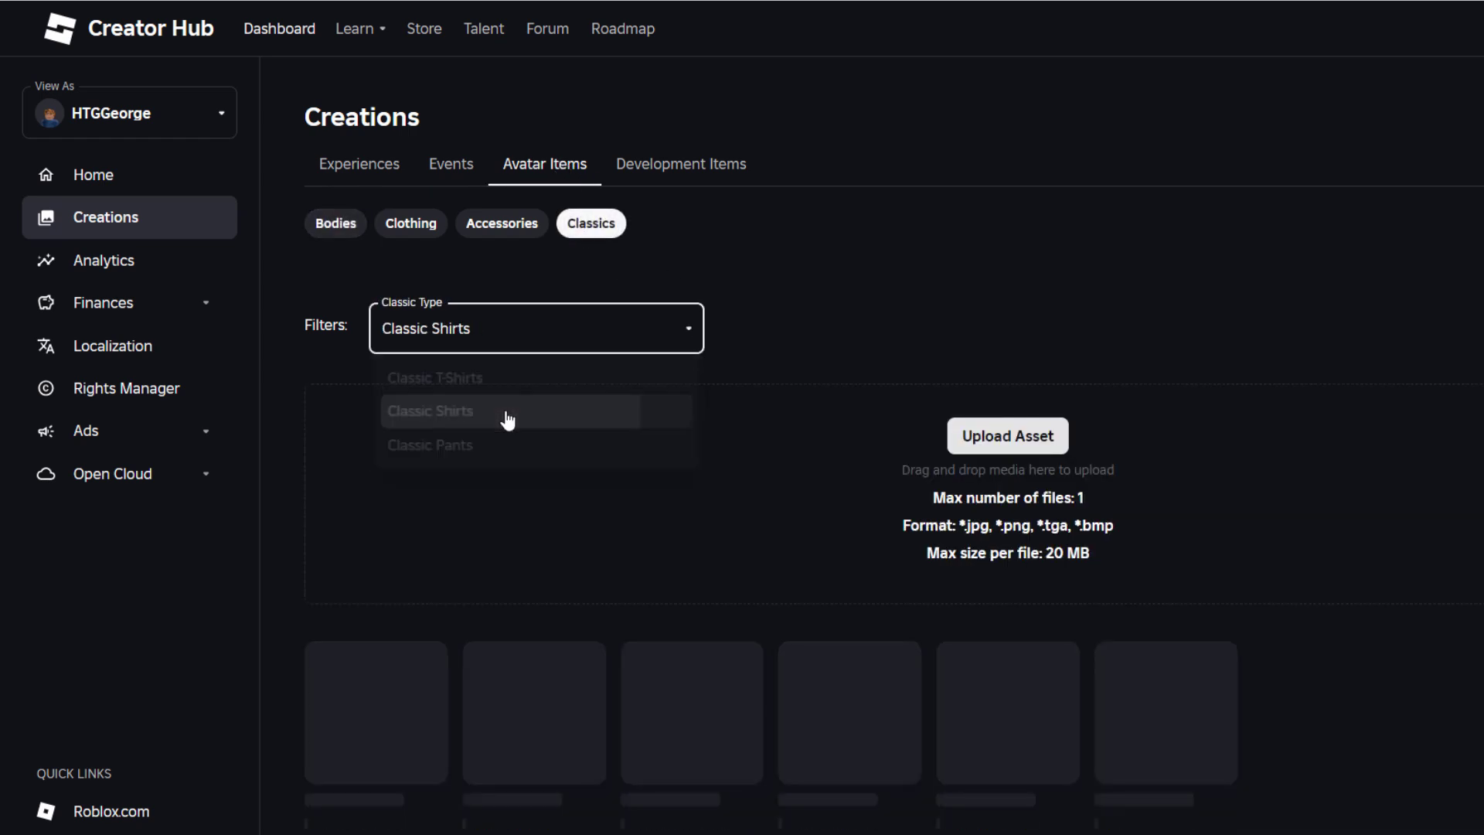
# Start a new shirt upload with brown canvas.png attached and type 'Brown Canvase' into the description.
pyautogui.click(997, 438)
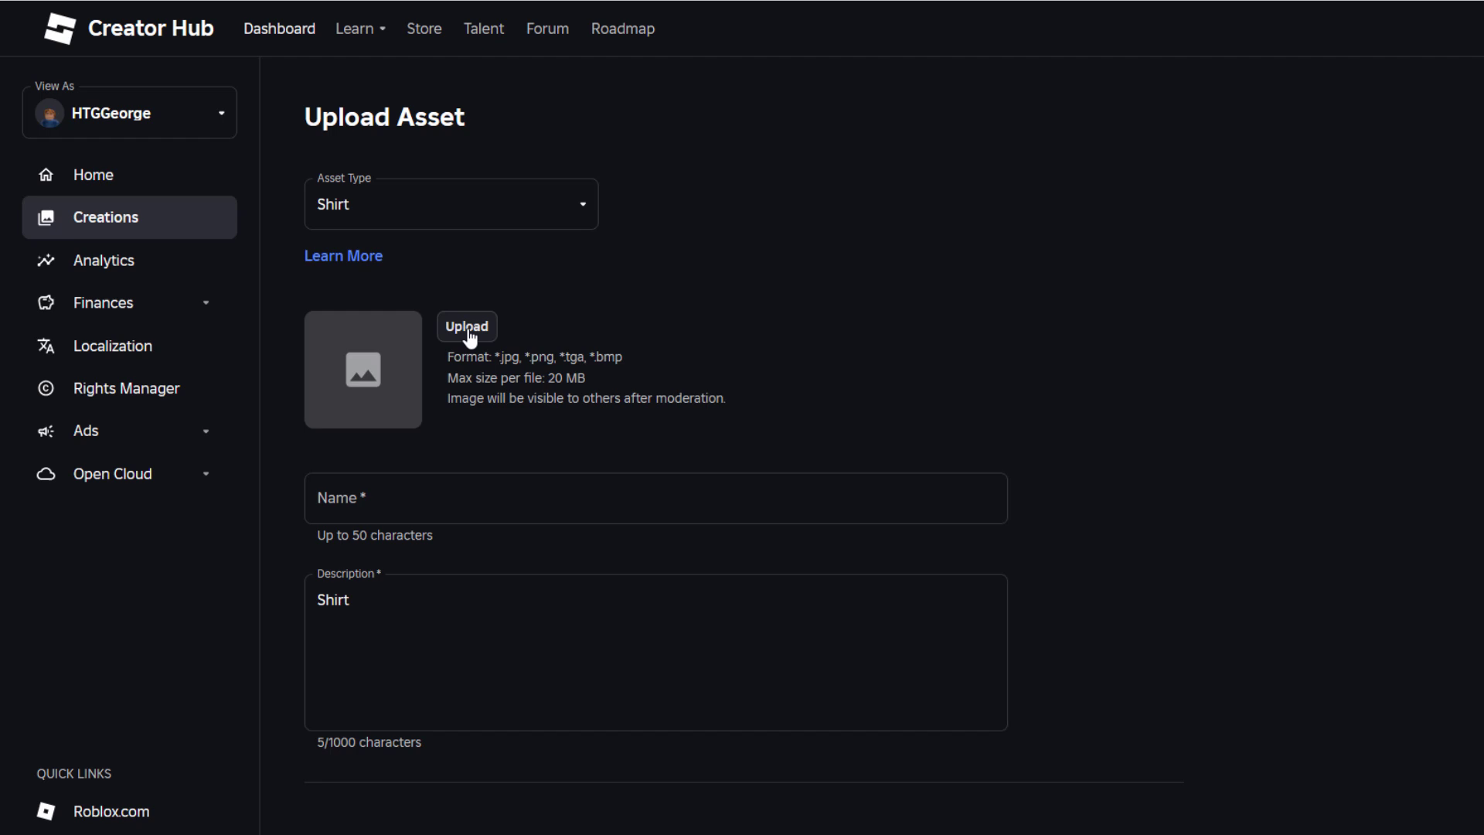
pyautogui.click(467, 326)
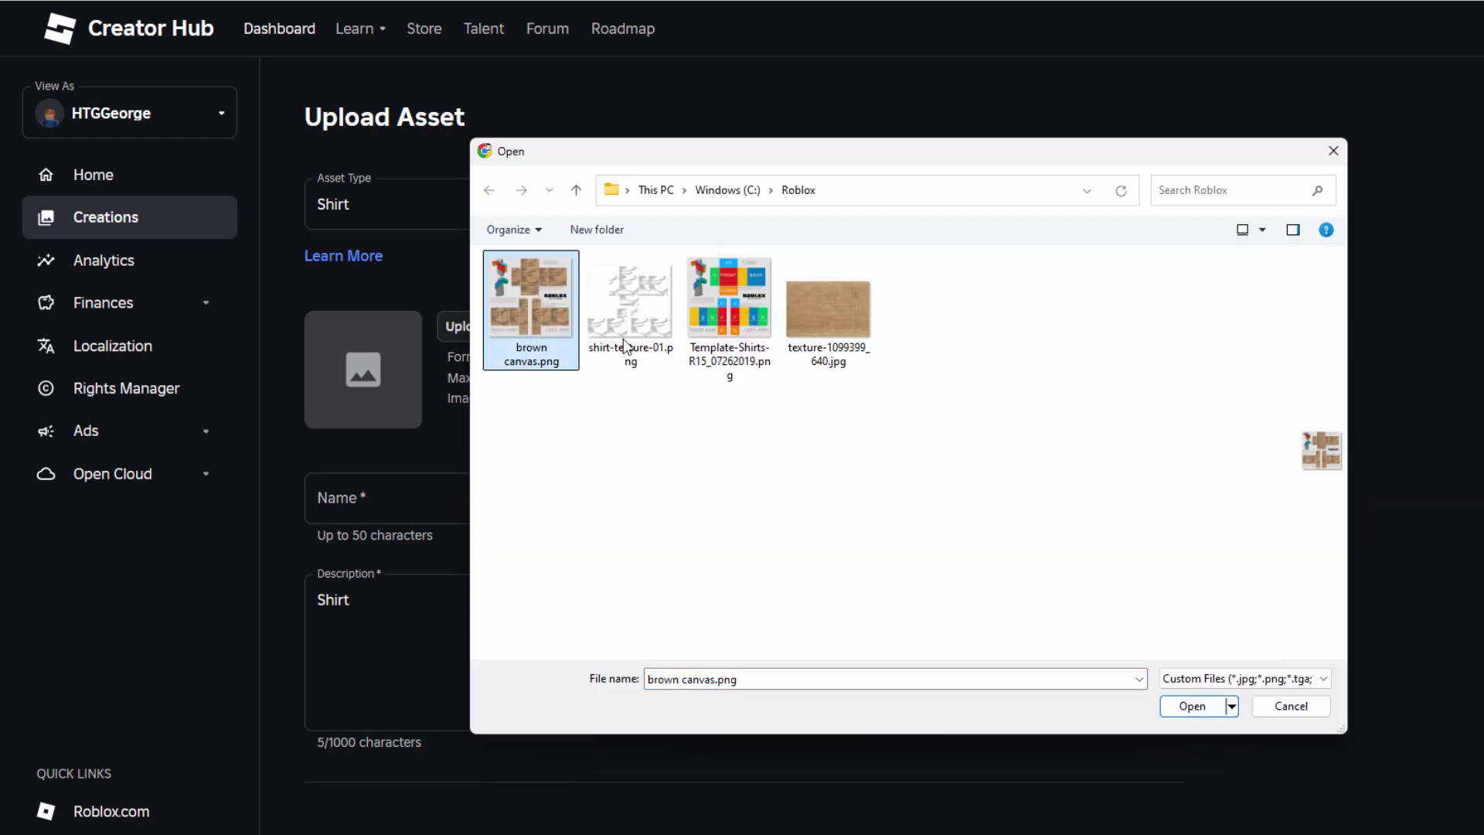
pyautogui.click(1192, 705)
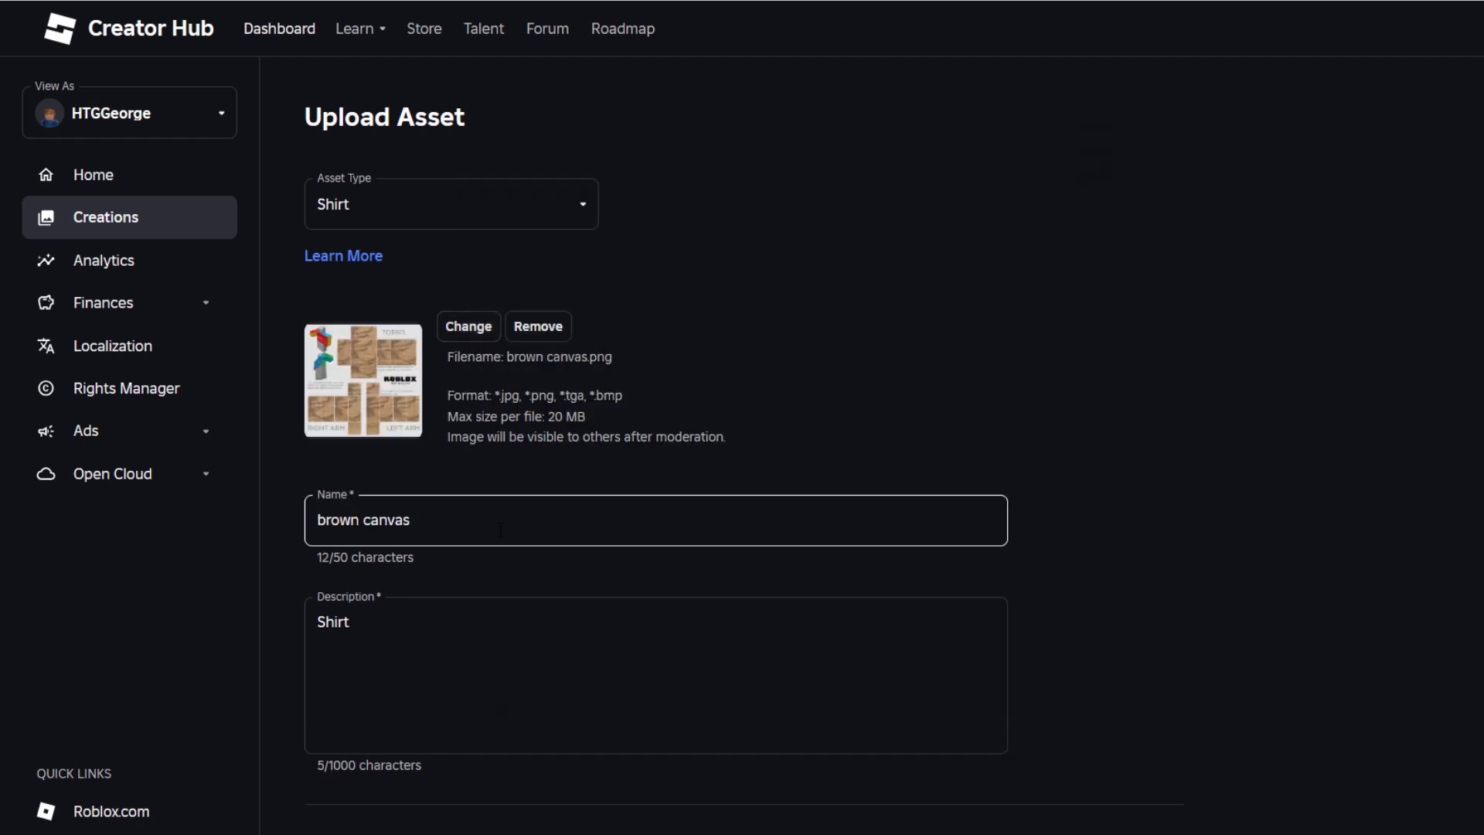
pyautogui.click(435, 633)
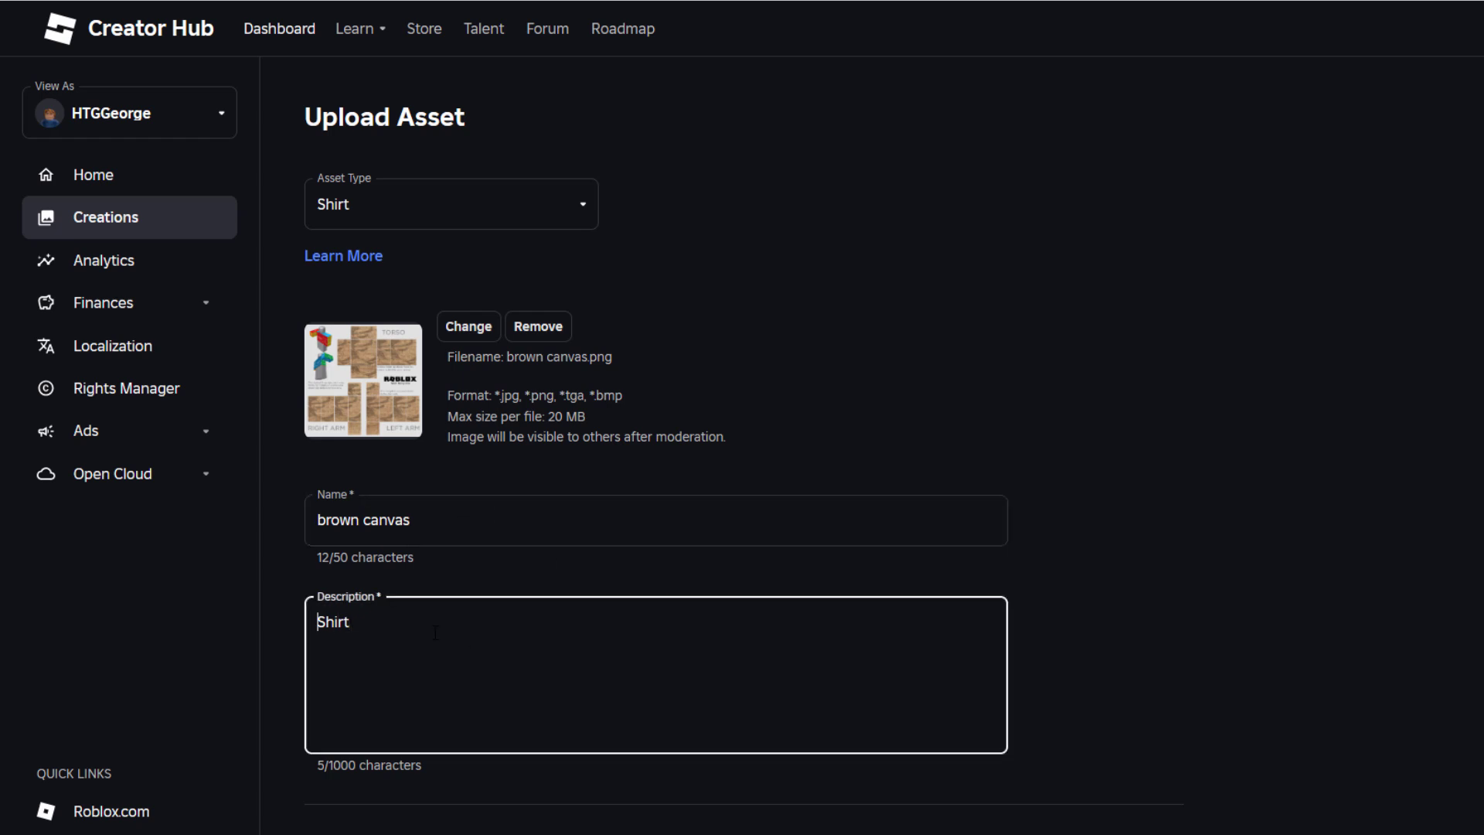
pyautogui.write('Brown Canva')
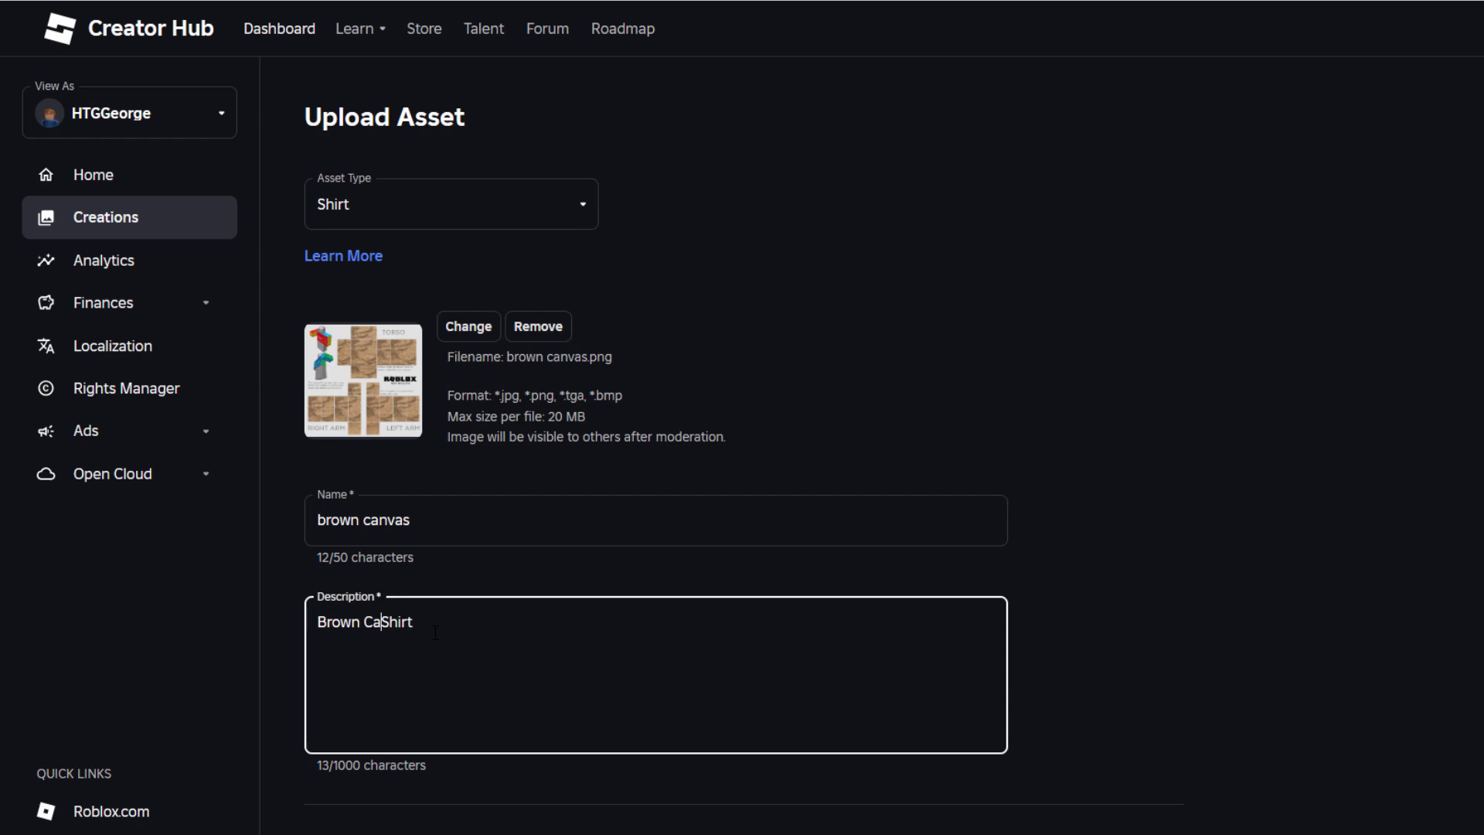
pyautogui.write('se')
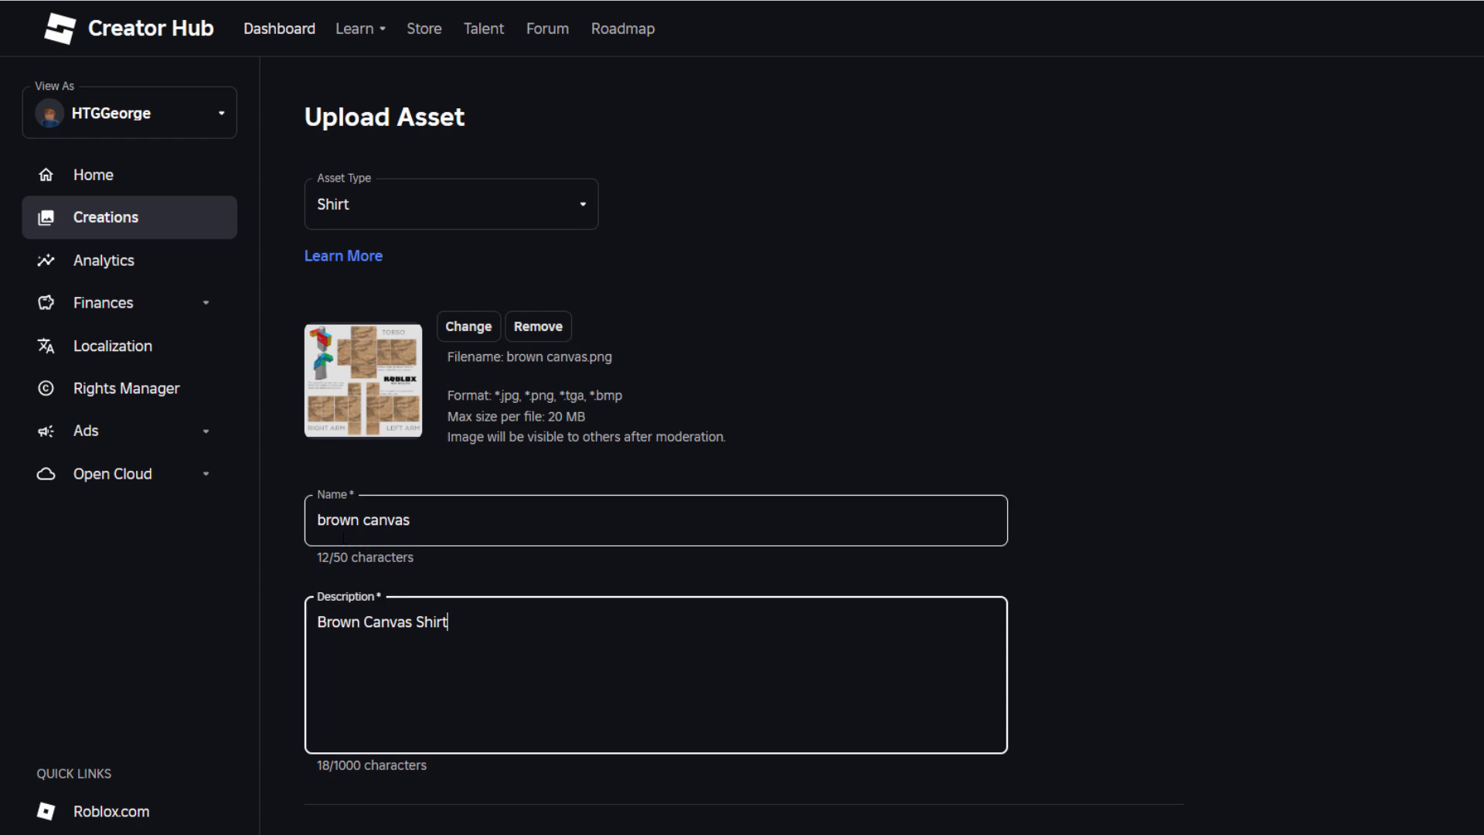
# Upload the brown canvas shirt, confirming the 10 Robux fee.
pyautogui.scroll(-2, 653, 777)
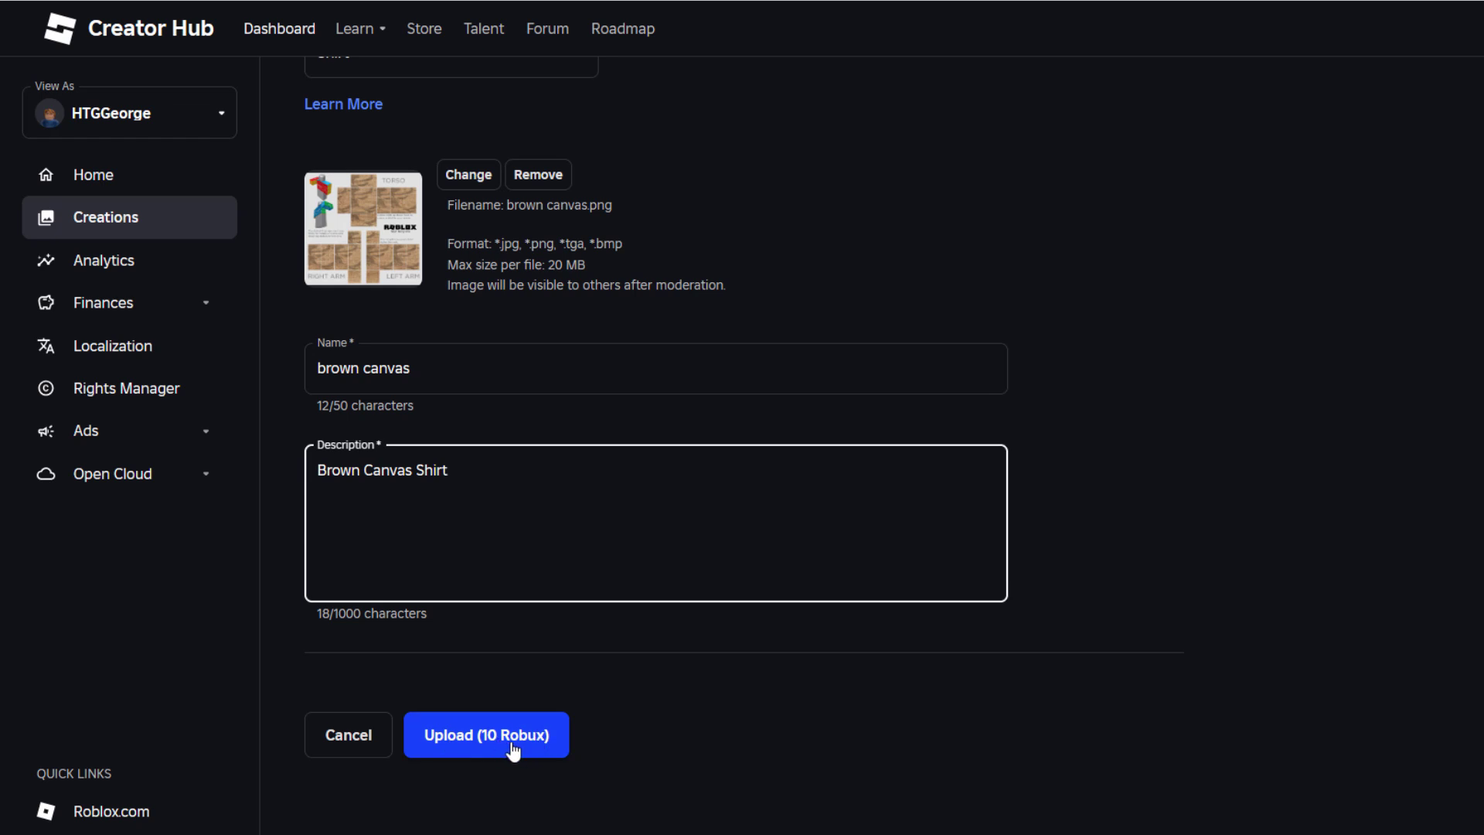
pyautogui.scroll(2, 513, 749)
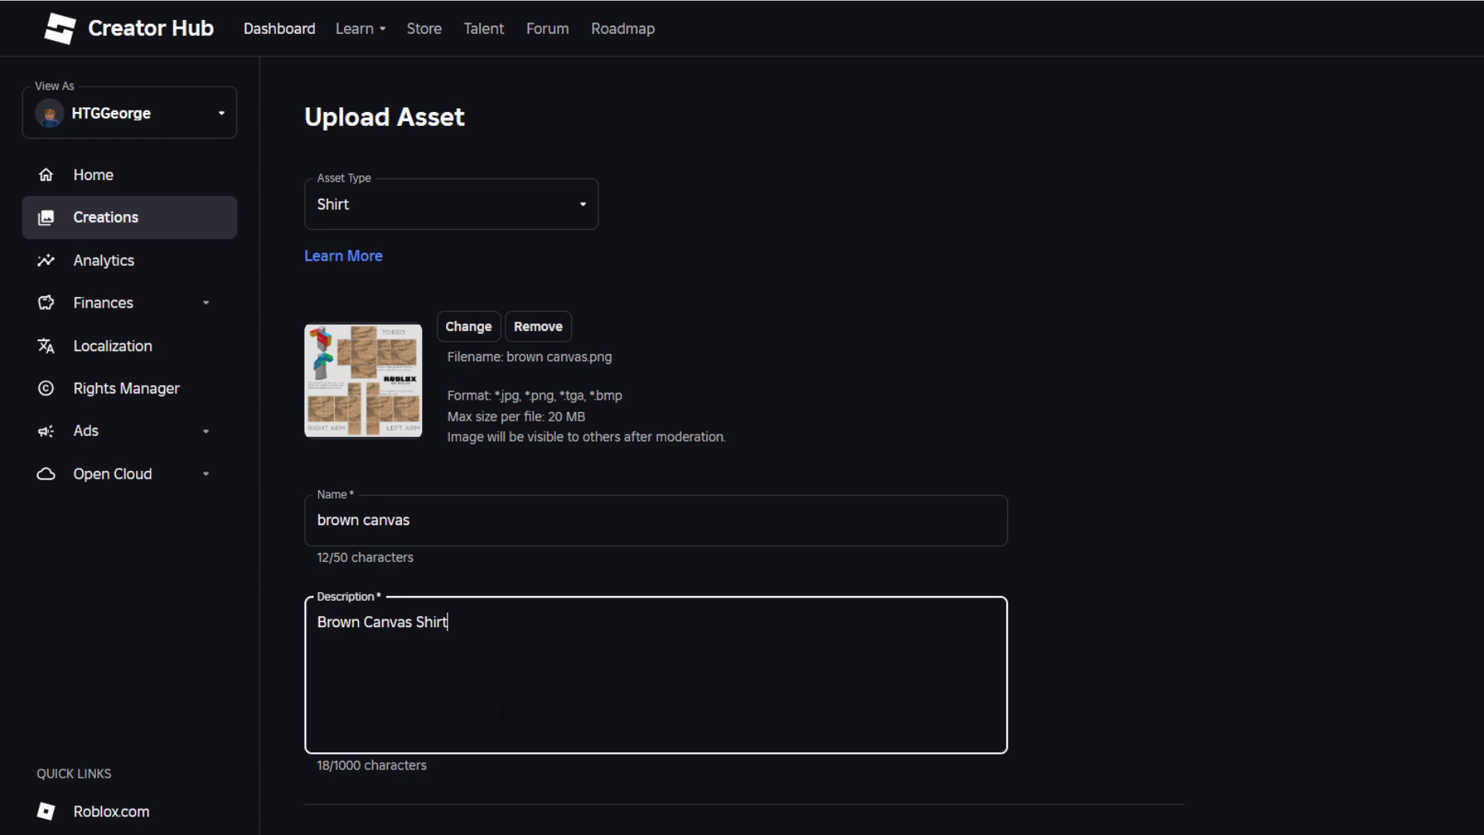
pyautogui.scroll(-2, 510, 735)
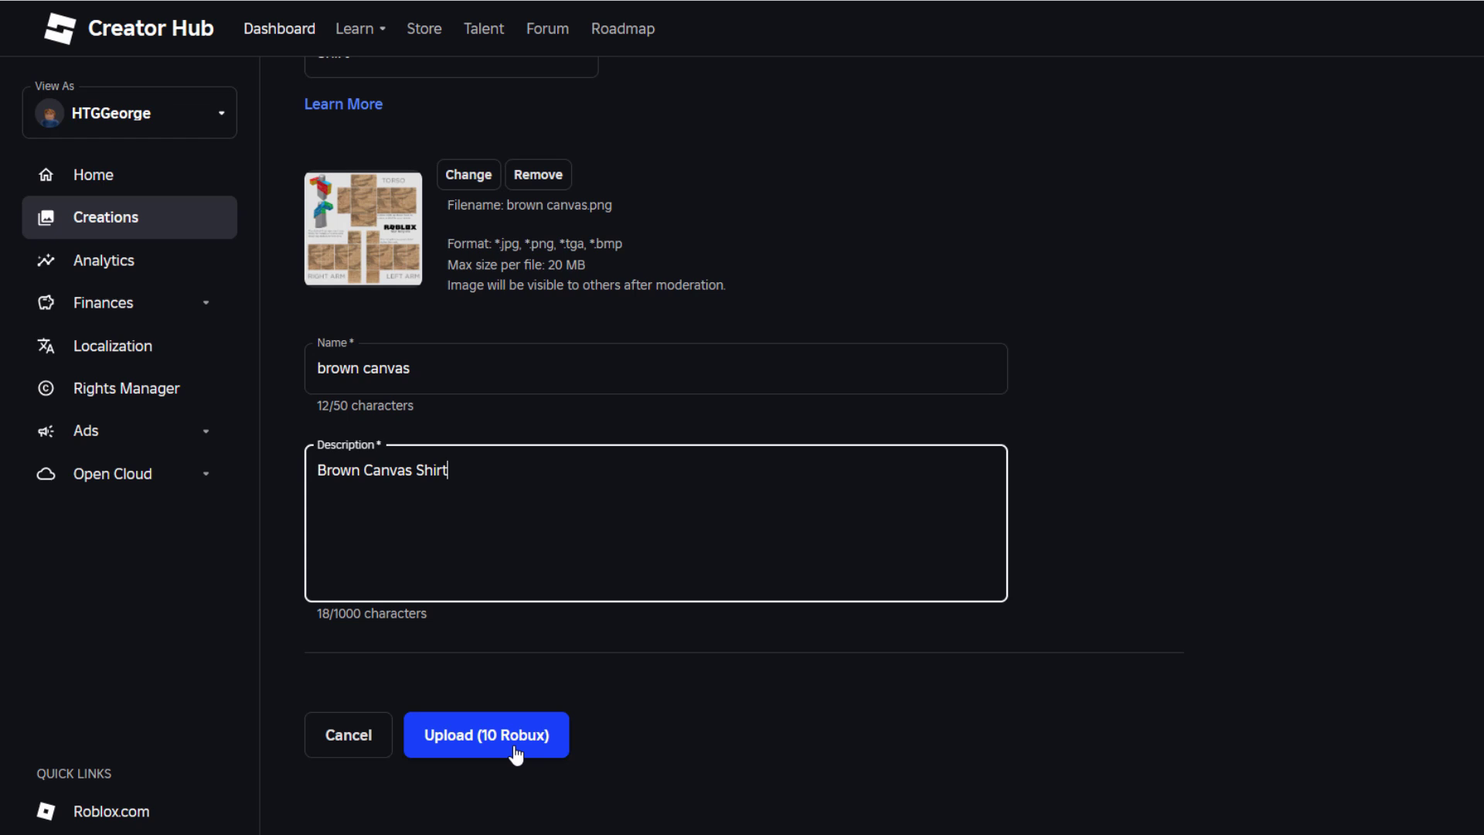
pyautogui.scroll(1, 619, 742)
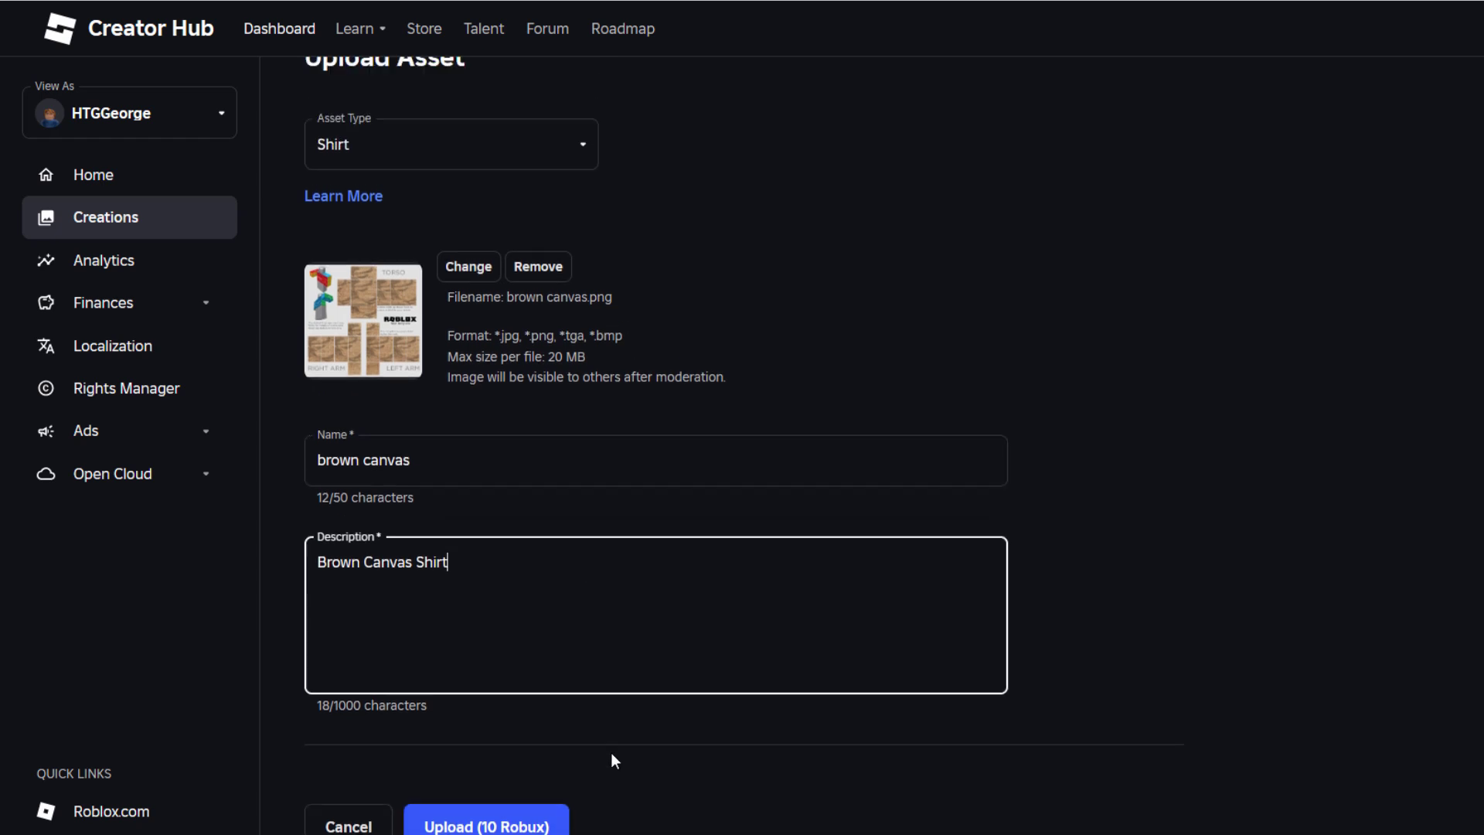
pyautogui.click(489, 827)
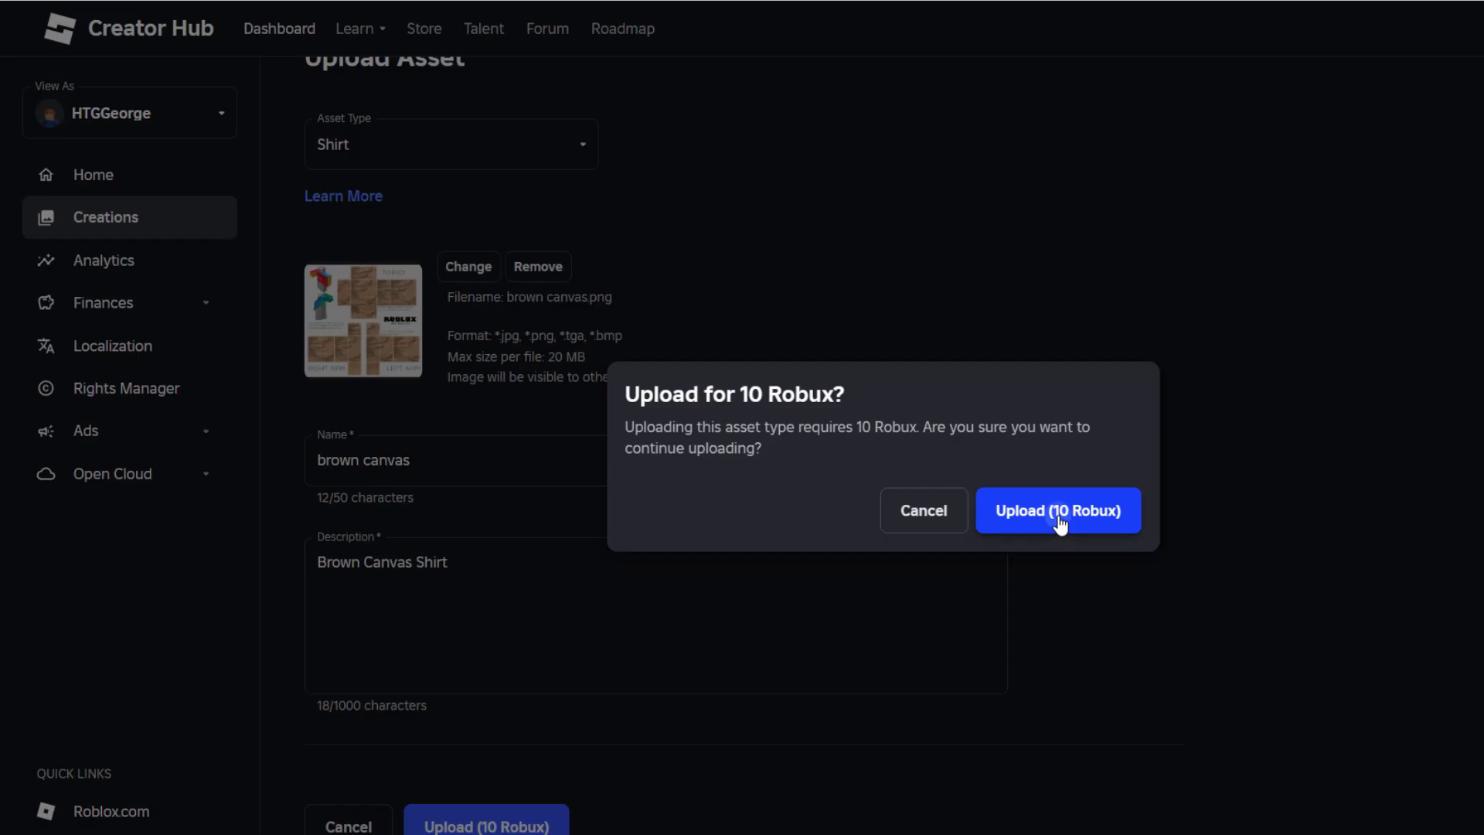
pyautogui.click(1060, 522)
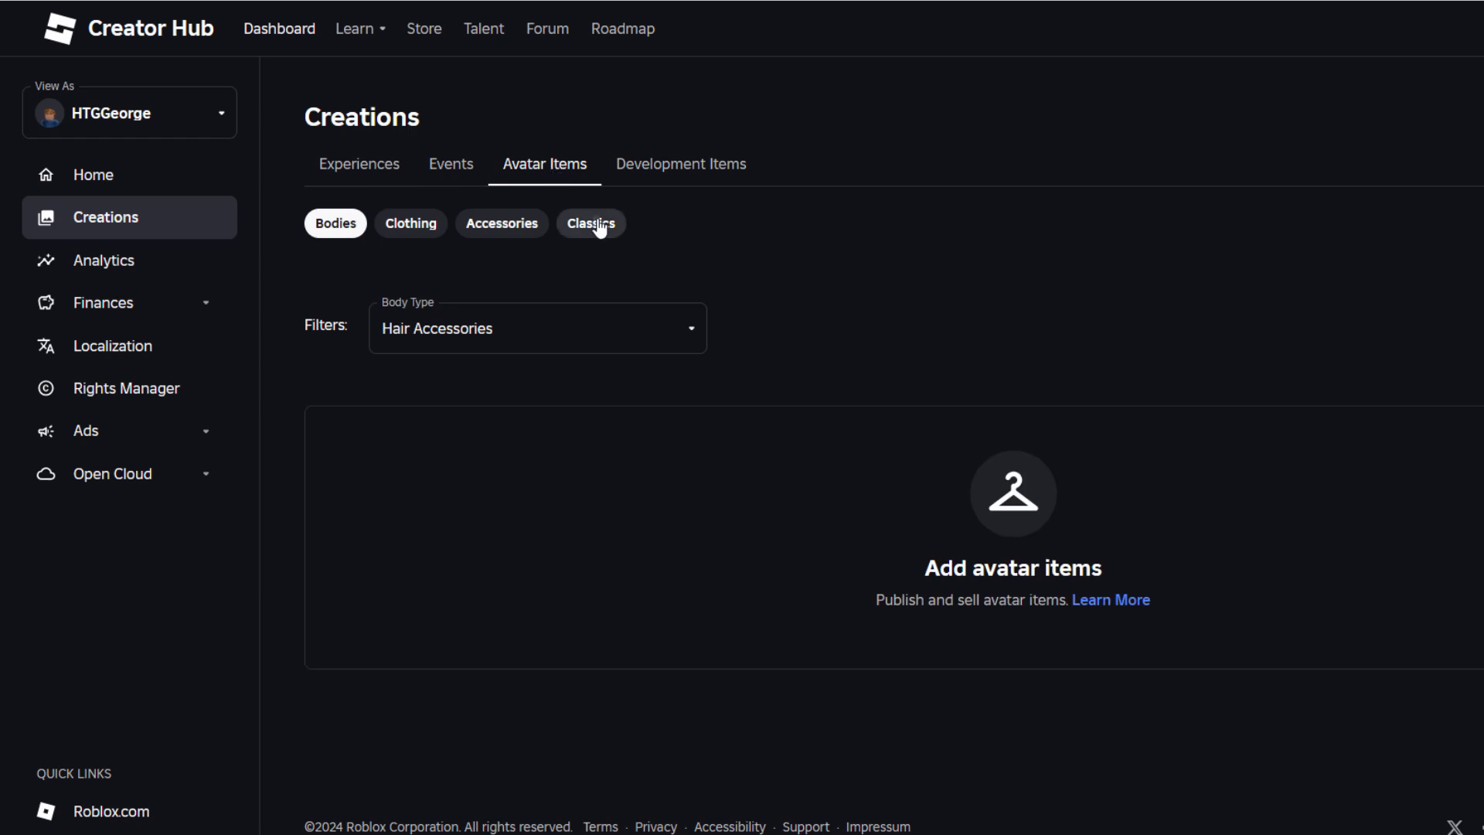
# Filter the creations to Classics with Classic Type set to Classic Shirts.
pyautogui.click(600, 227)
pyautogui.click(662, 325)
pyautogui.click(553, 421)
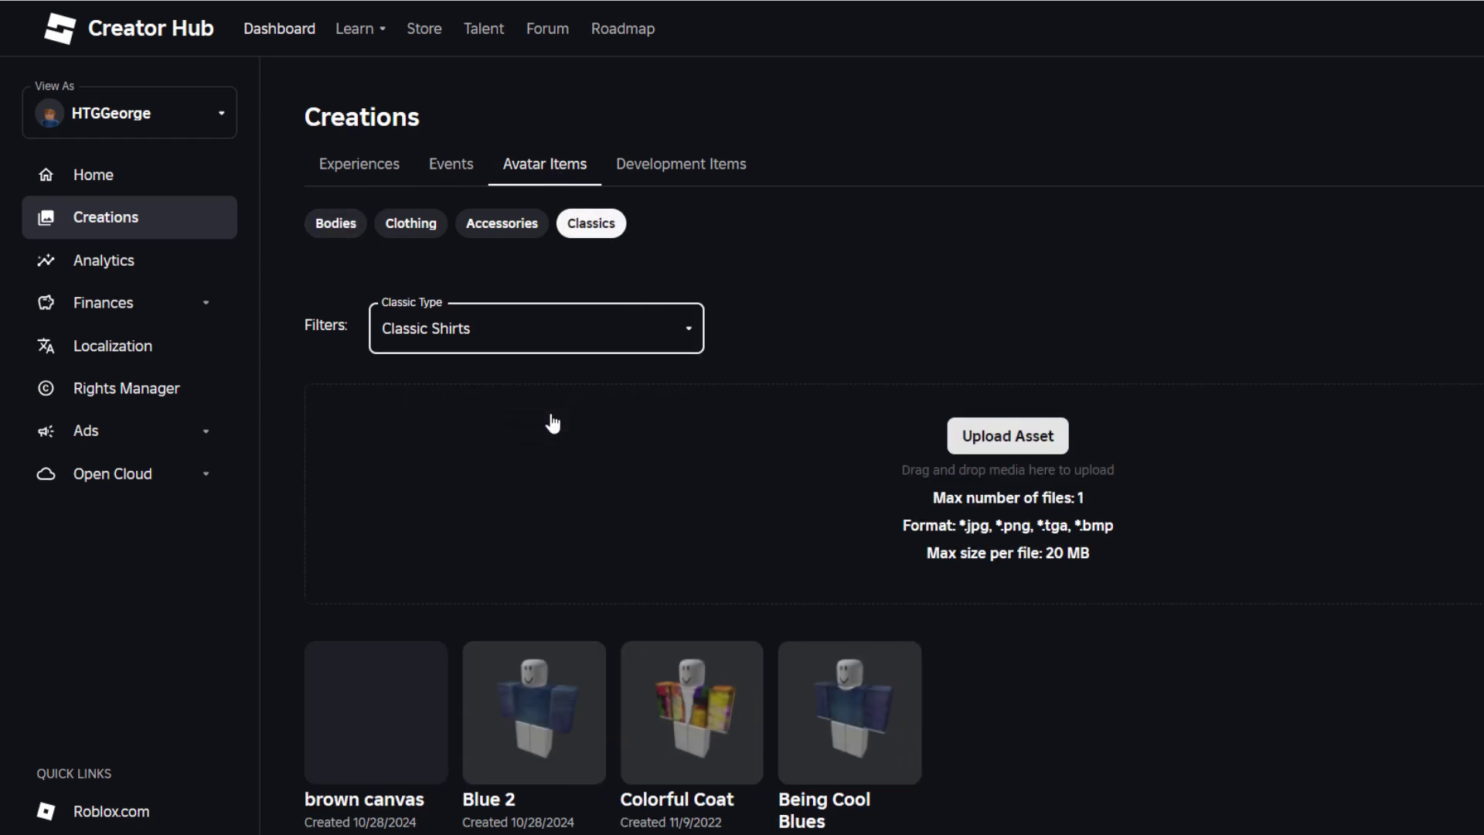
pyautogui.scroll(-1, 464, 541)
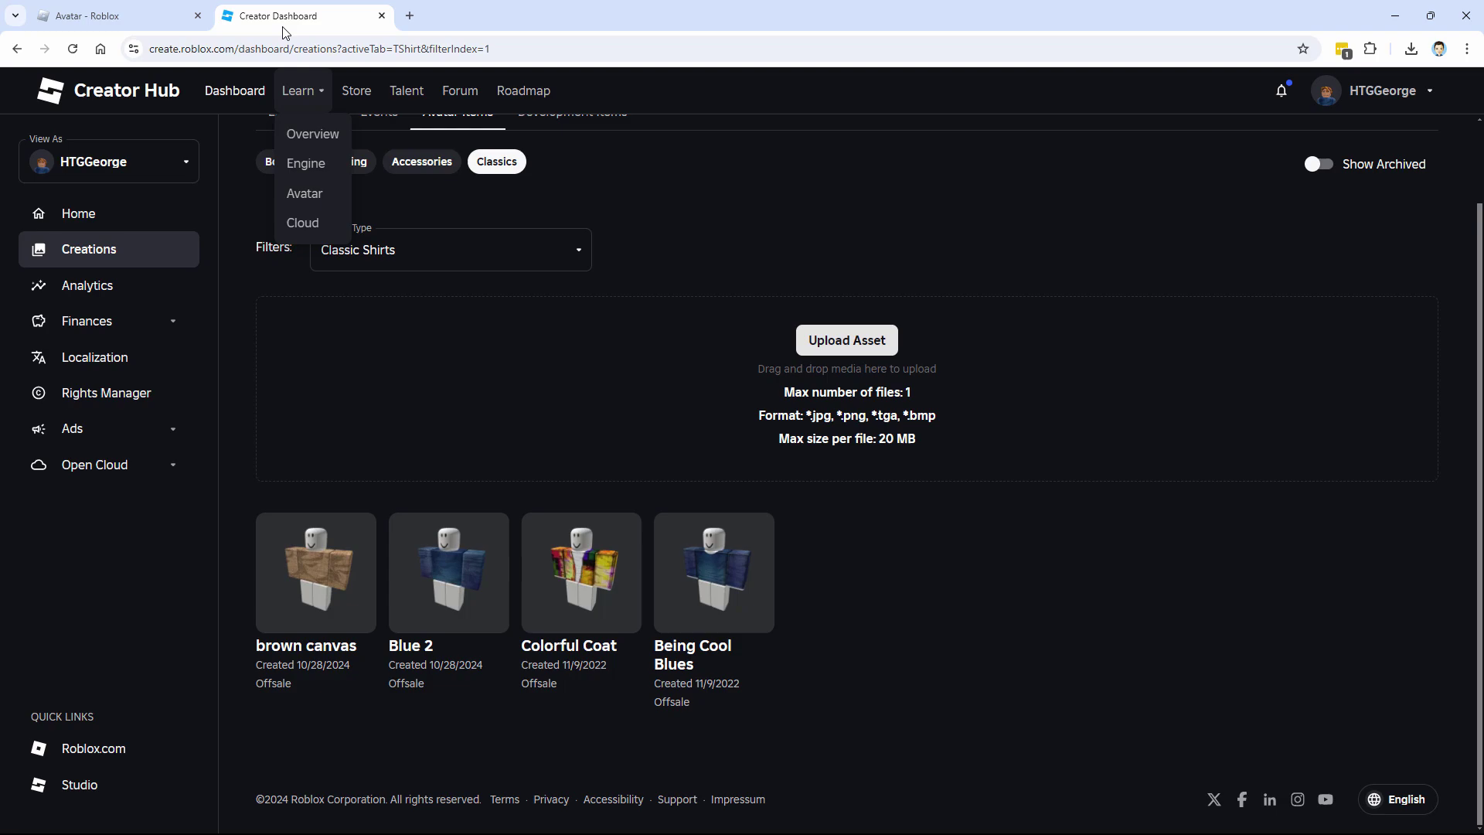
# Move between the shirt creations page and the Avatar Editor until the brown canvas shirt appears in Recent items.
pyautogui.click(120, 16)
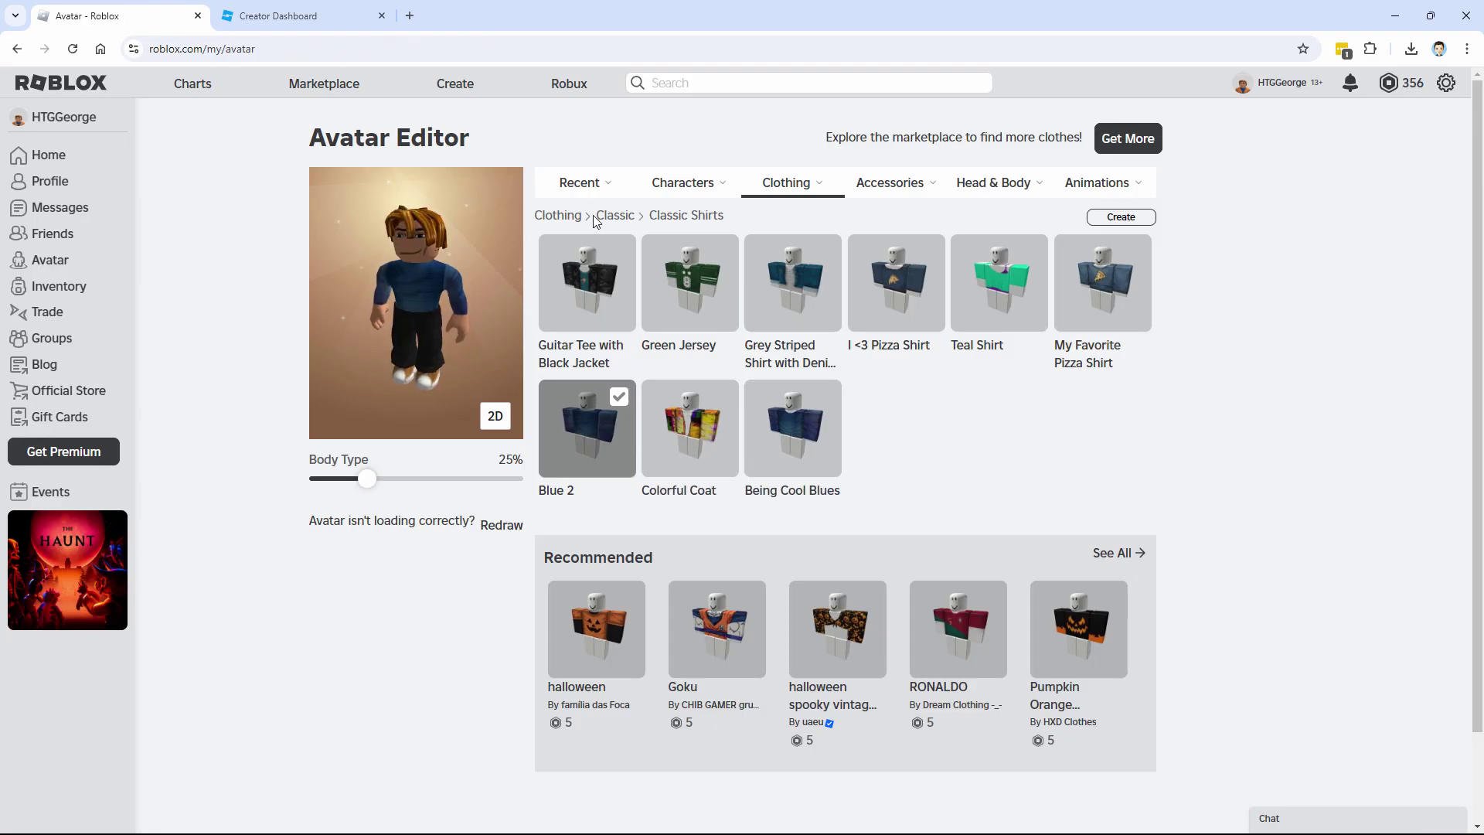
pyautogui.click(298, 16)
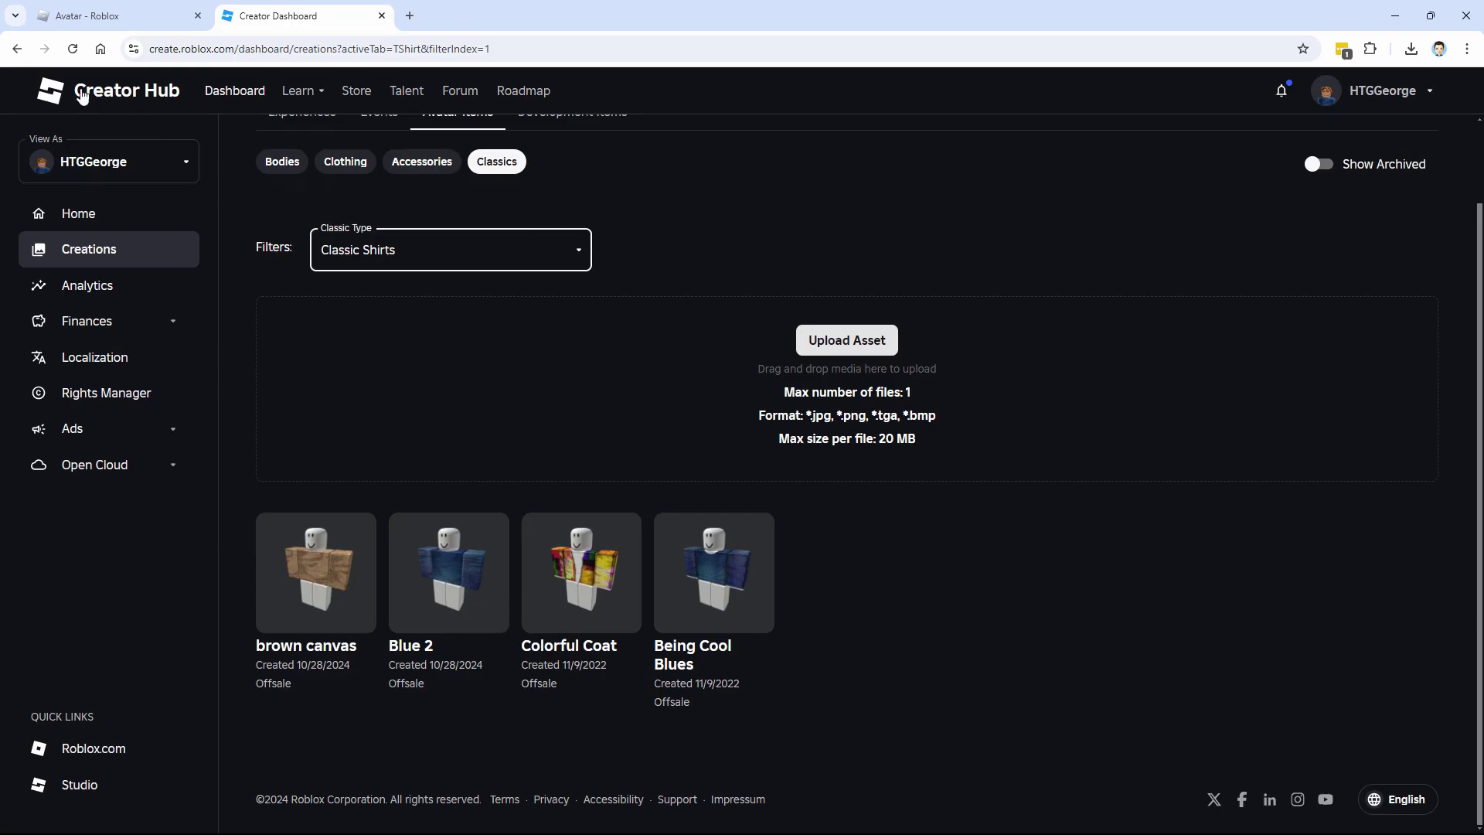
pyautogui.click(106, 18)
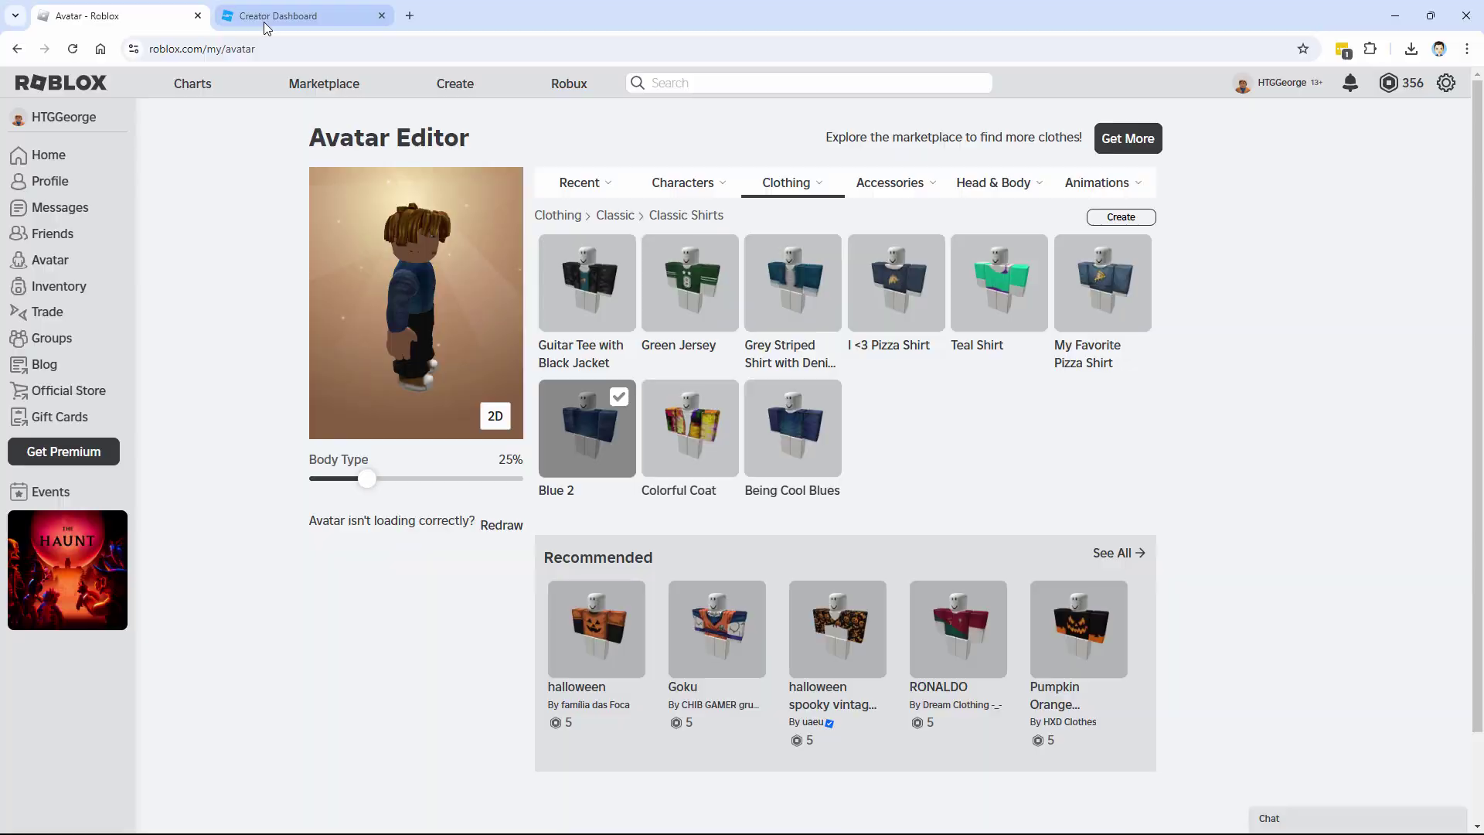
pyautogui.click(298, 19)
pyautogui.click(155, 19)
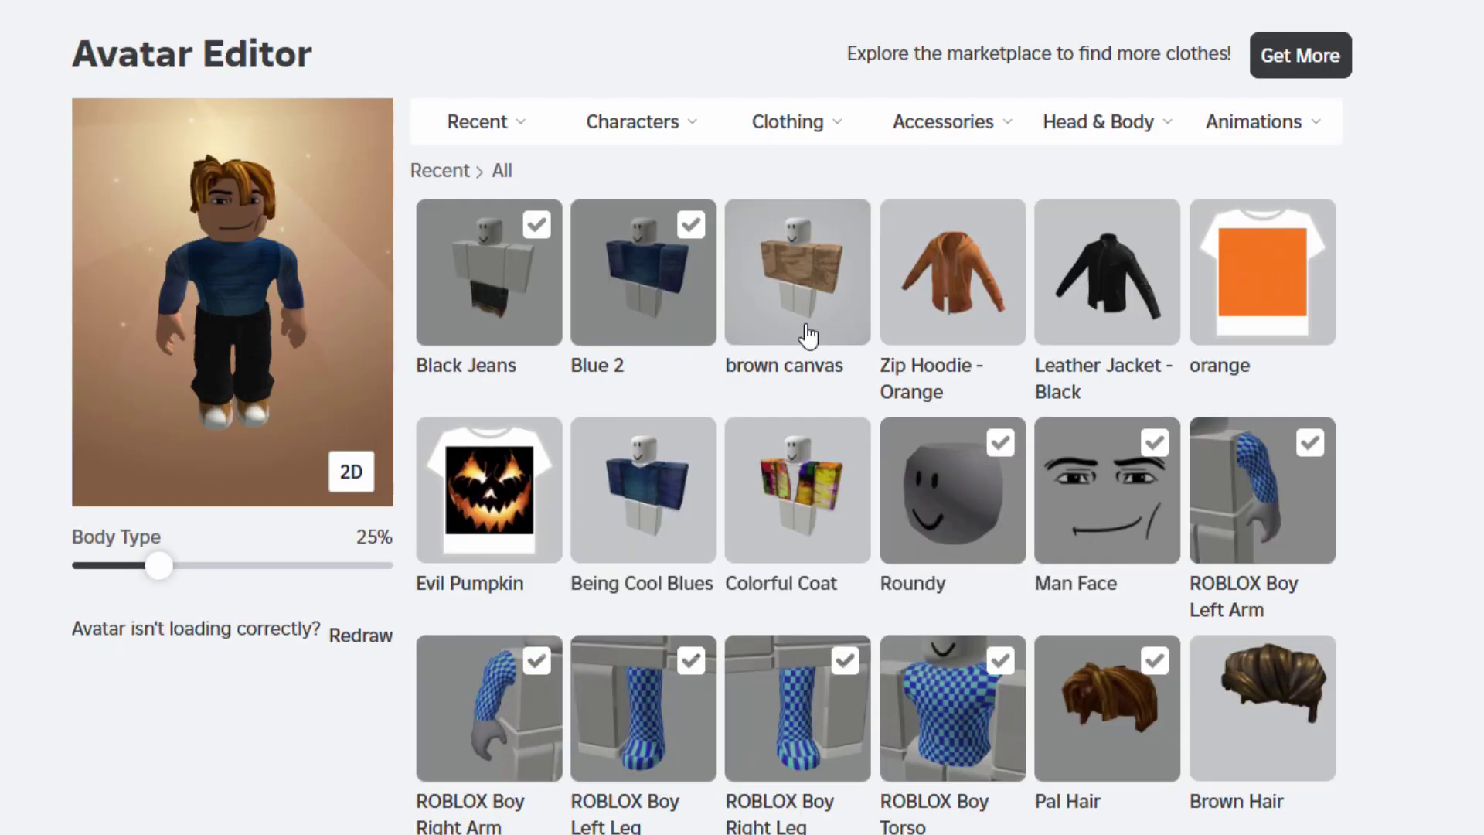
# Put the brown canvas shirt on the avatar, try the black leather jacket, and finish with the orange zip hoodie.
pyautogui.click(802, 300)
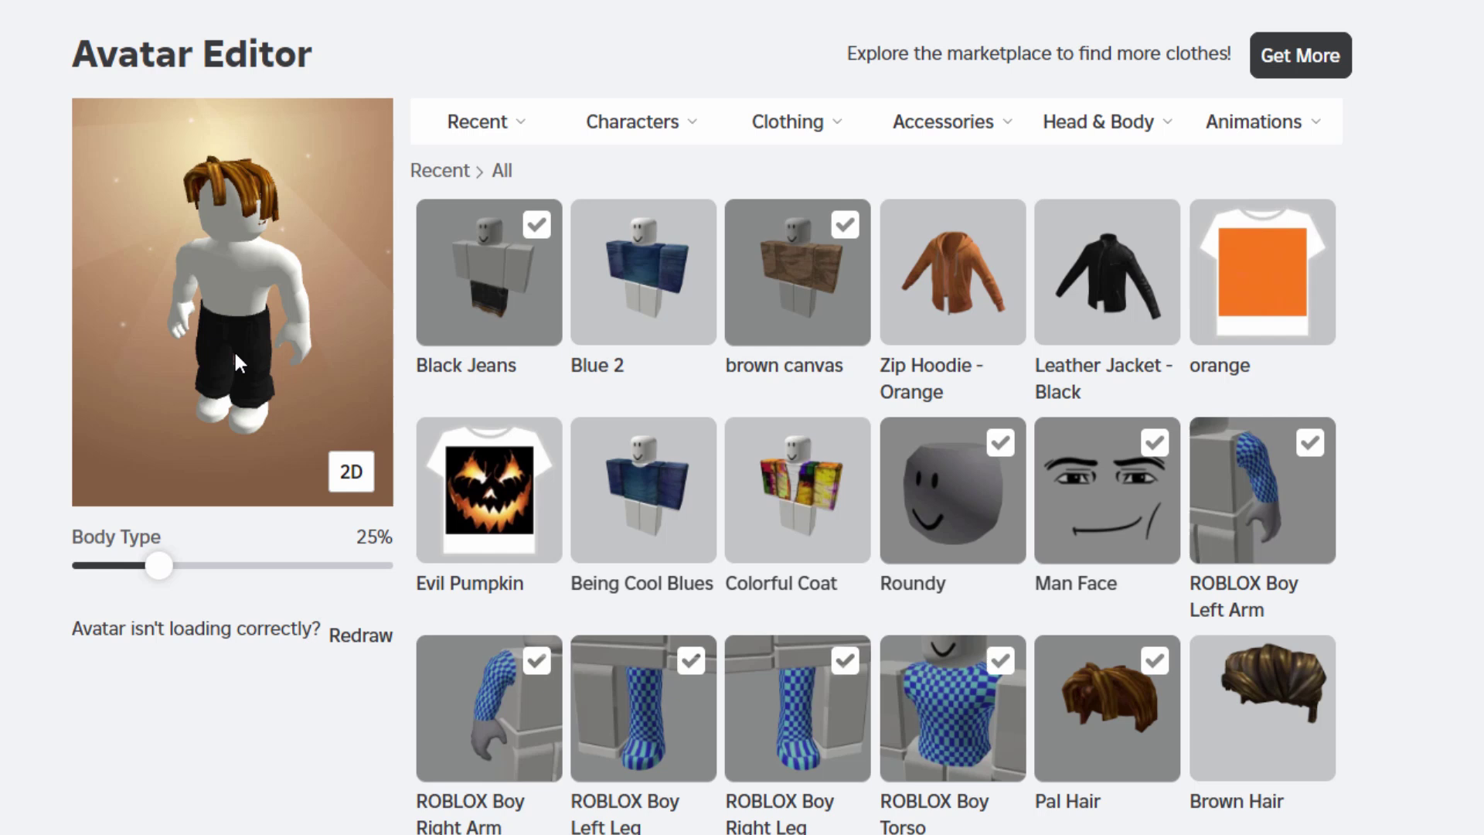
pyautogui.moveTo(243, 298)
pyautogui.mouseDown()
pyautogui.moveTo(300, 297)
pyautogui.moveTo(243, 300)
pyautogui.mouseUp()
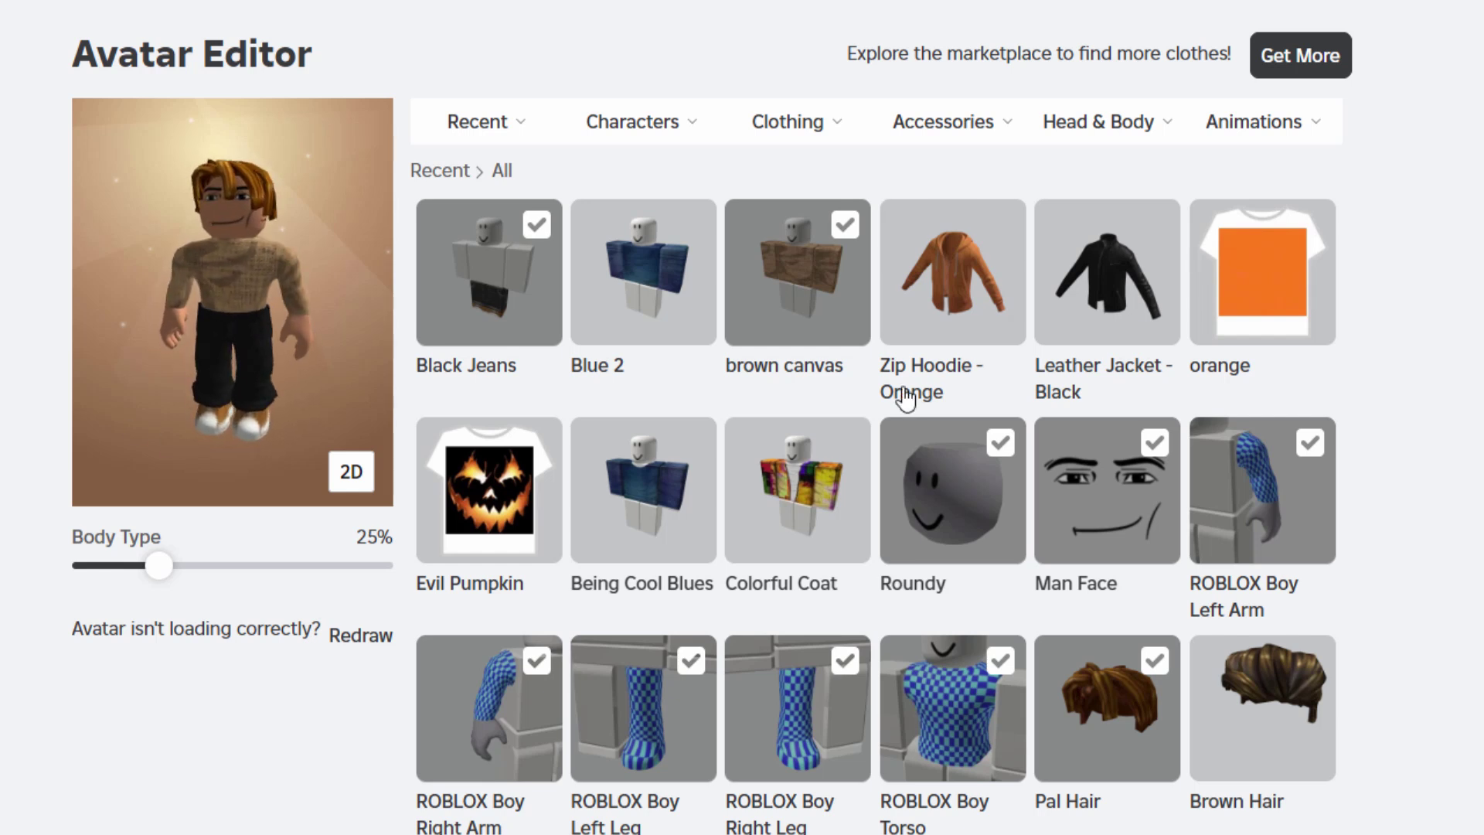
pyautogui.click(952, 301)
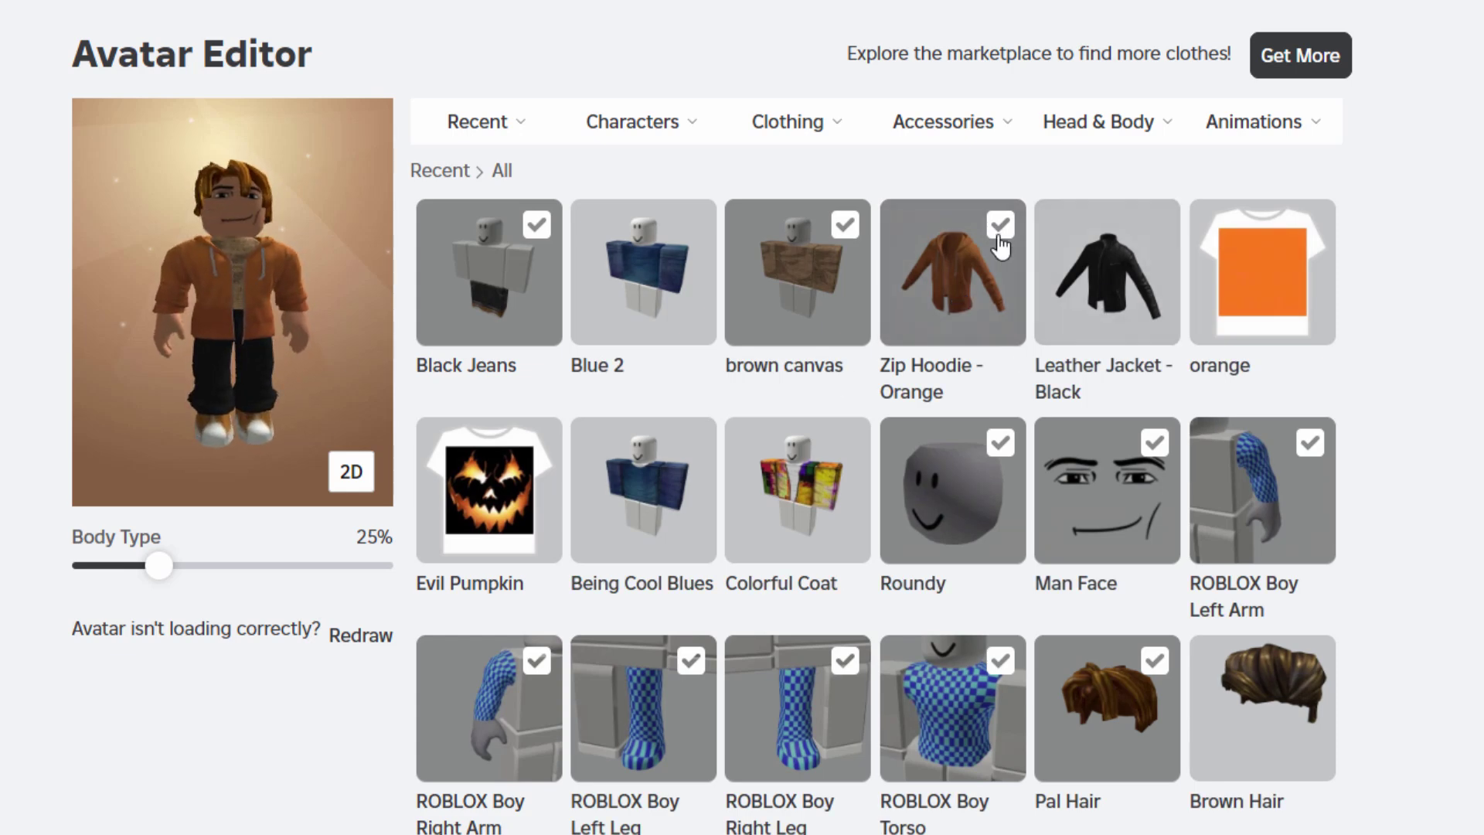
pyautogui.click(1107, 310)
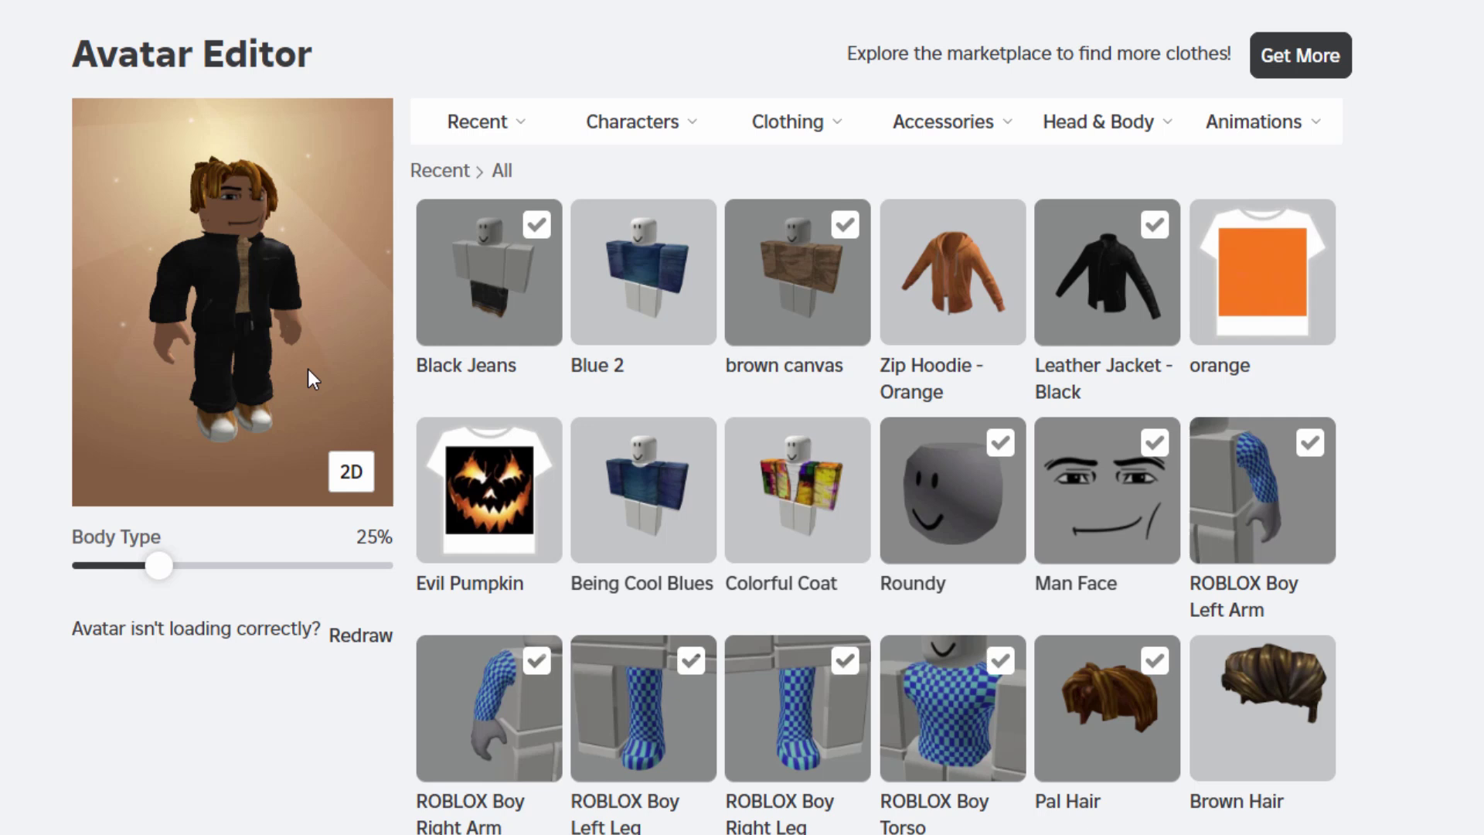
pyautogui.click(938, 297)
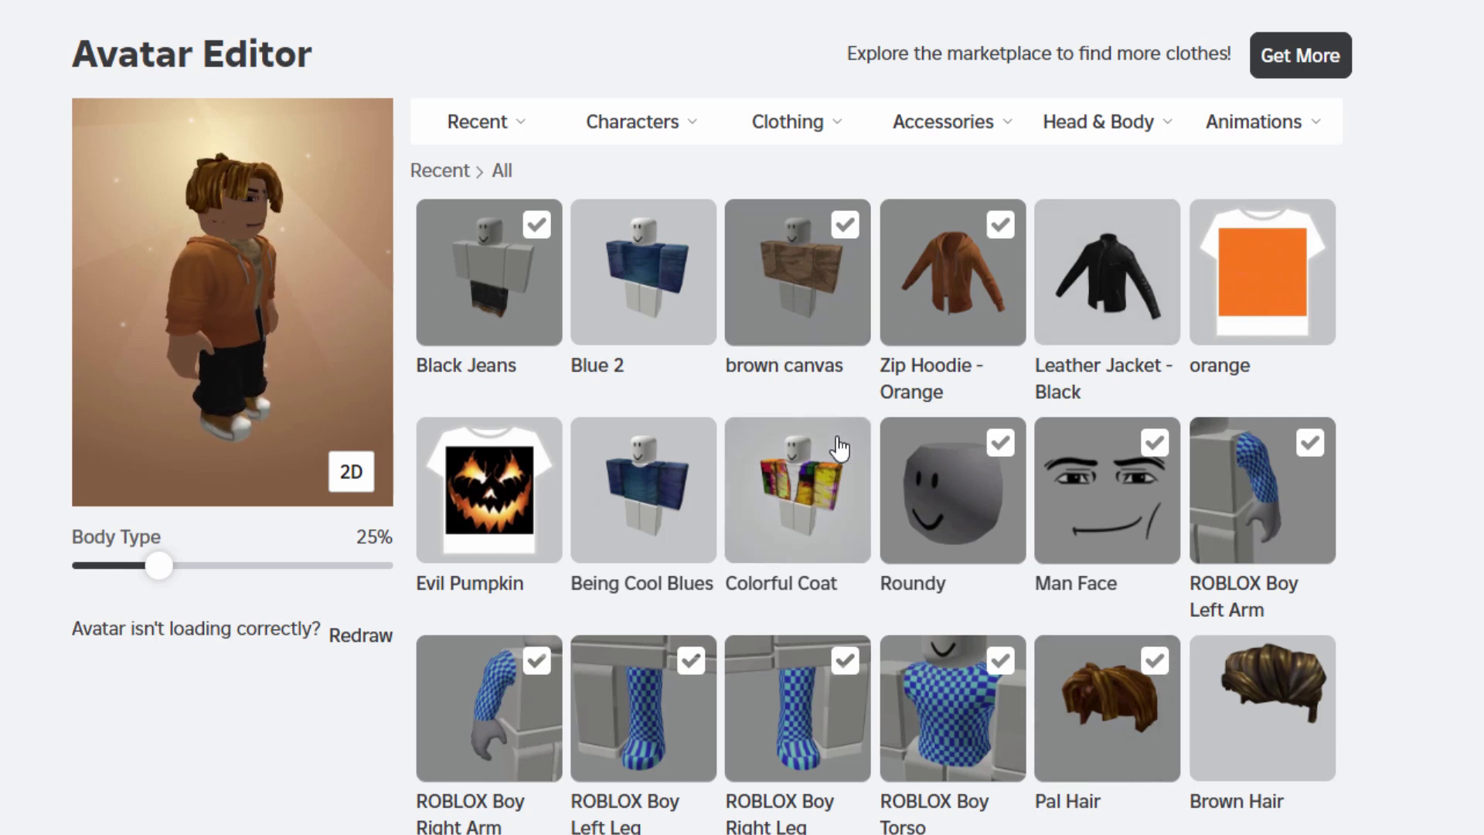
pyautogui.moveTo(328, 294); pyautogui.dragTo(302, 359)
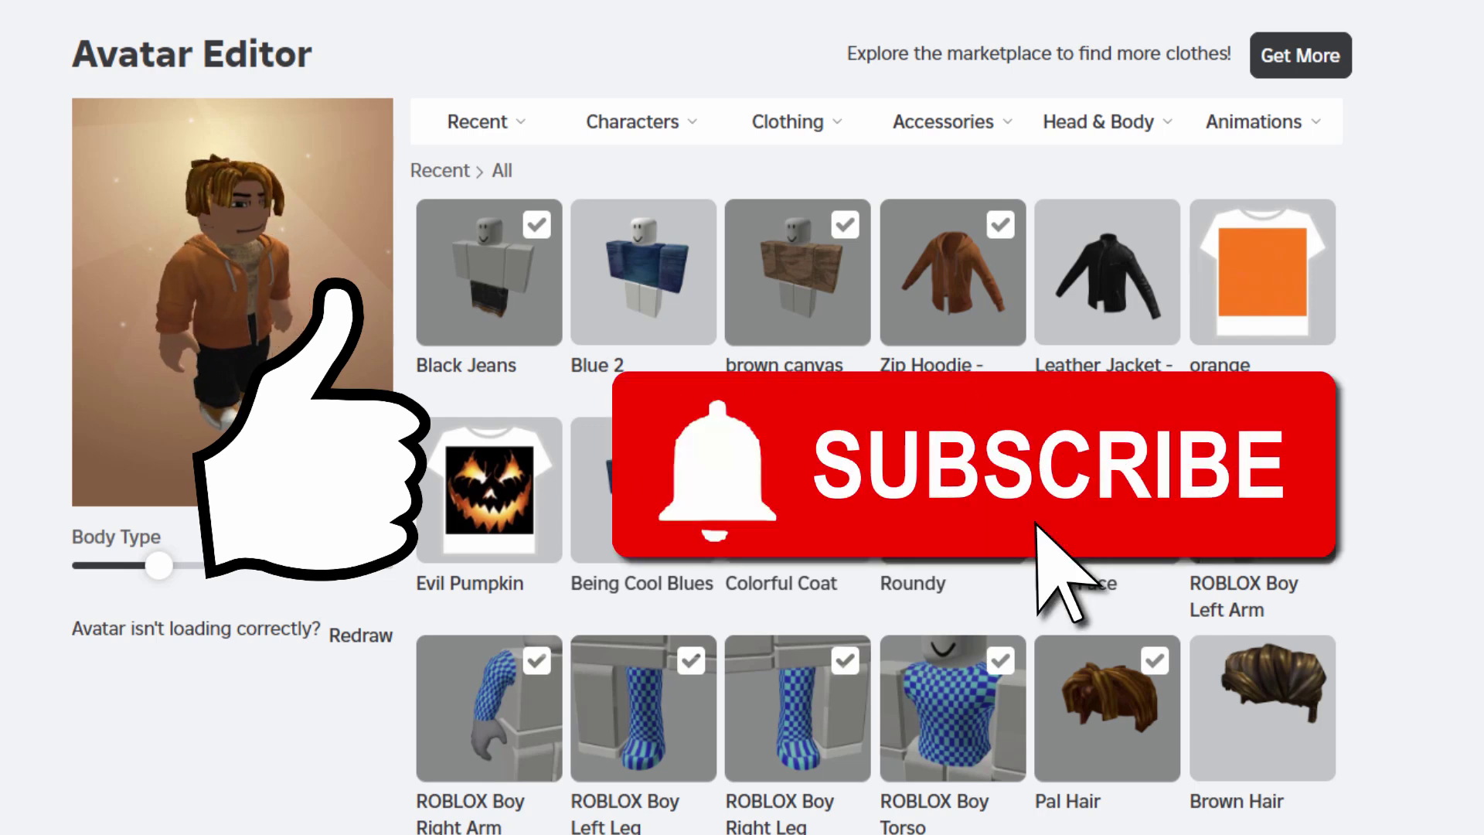